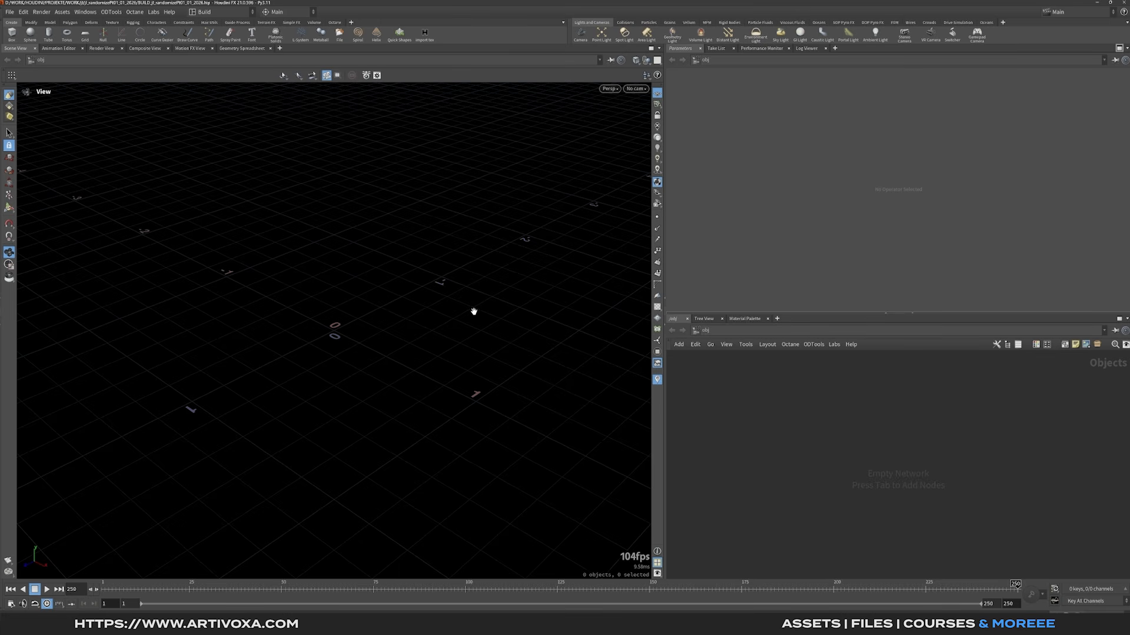
# Create a geometry object named work in the empty scene and go inside its network.
pyautogui.press('Tab')
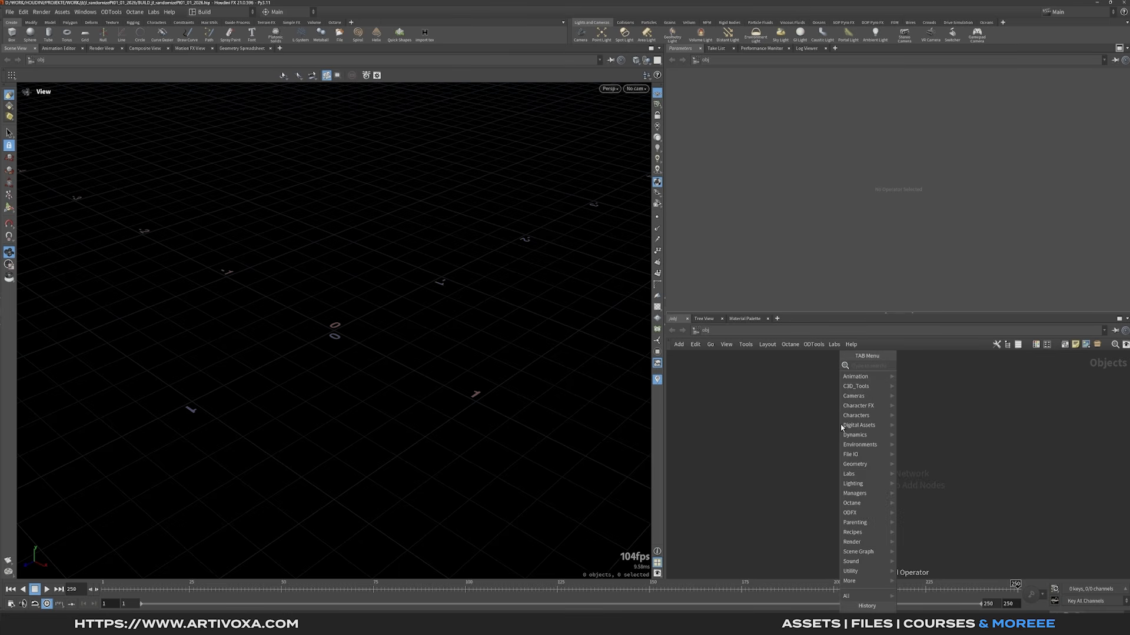
pyautogui.write('geo')
pyautogui.press('Return')
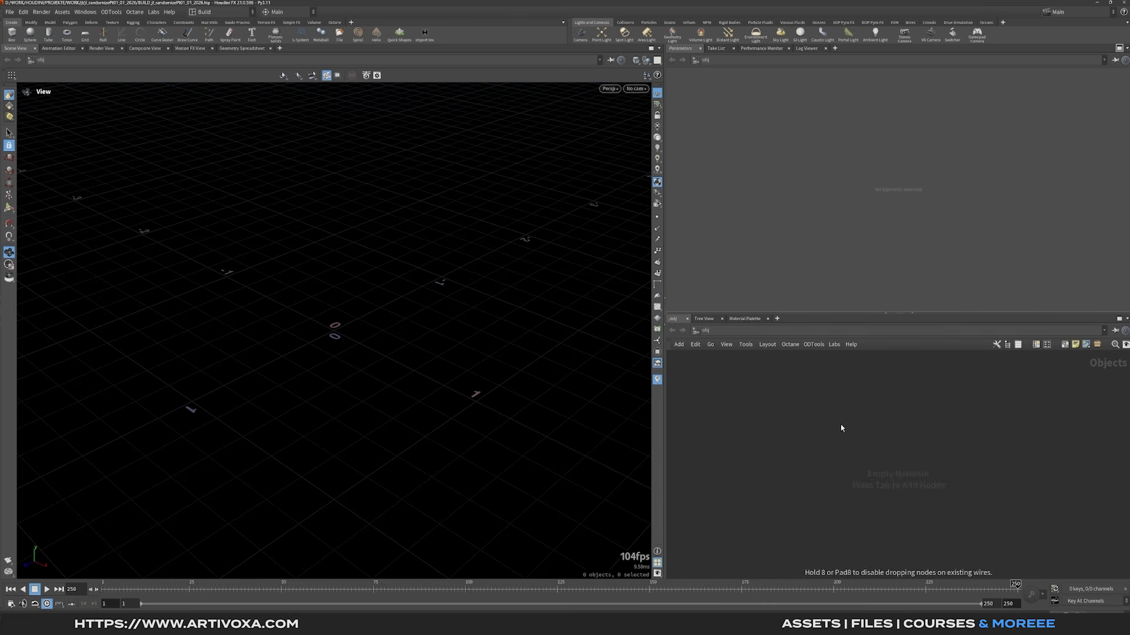
pyautogui.click(840, 424)
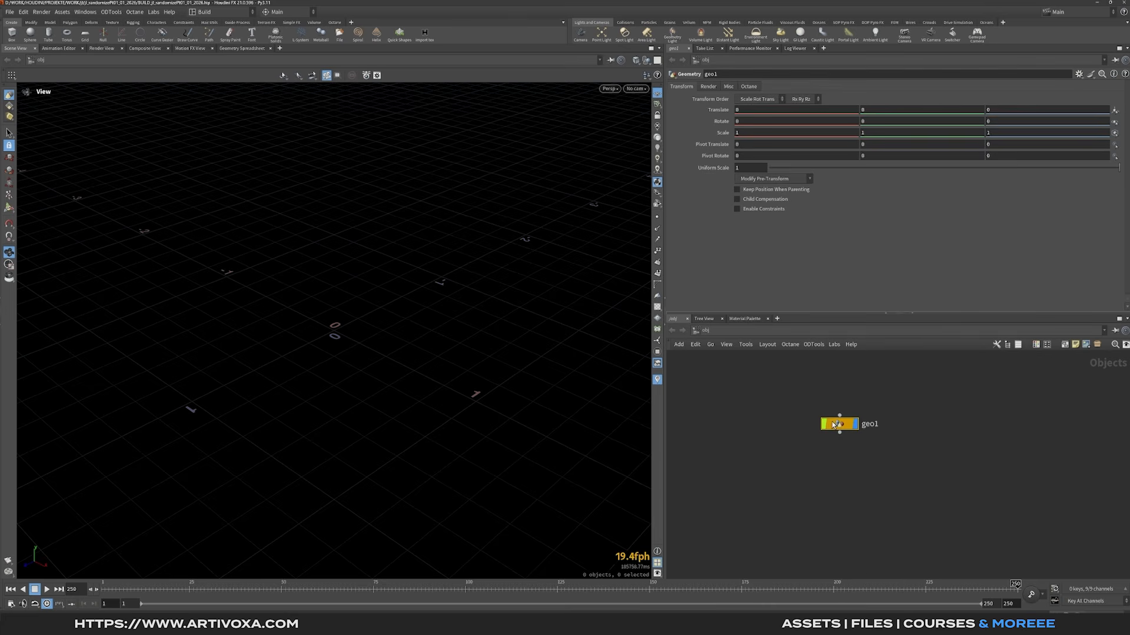
pyautogui.doubleClick(869, 425)
pyautogui.write('work')
pyautogui.press('Return')
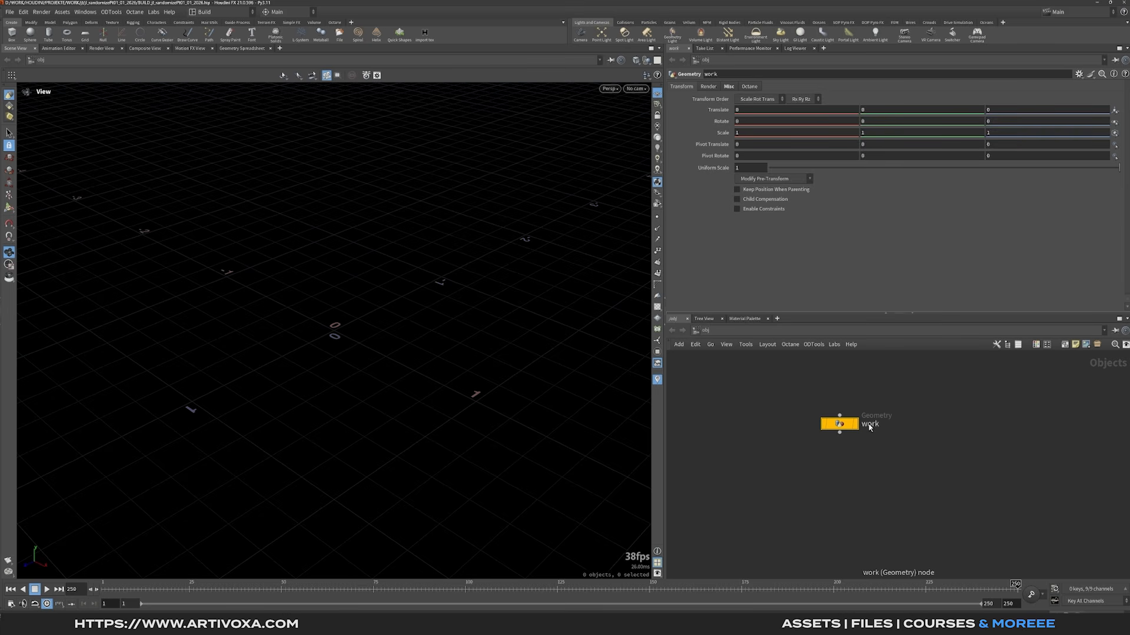
pyautogui.press('Return')
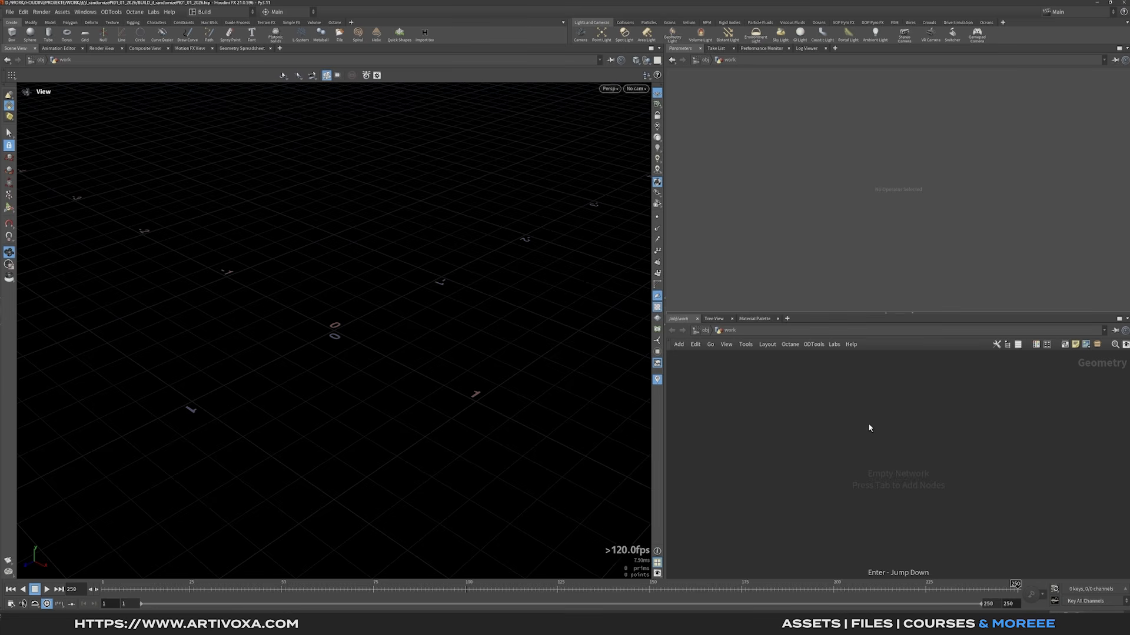
# Add a sphere node with primitive type Polygon and a frequency of 16.
pyautogui.press('Tab')
pyautogui.write('sphere')
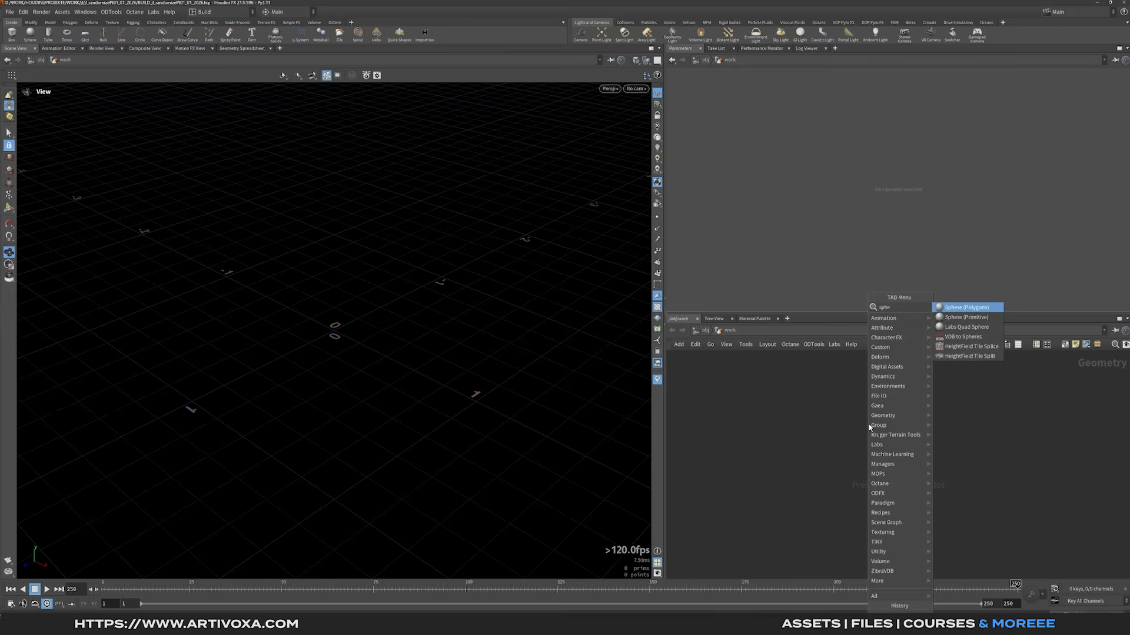
pyautogui.press('Return')
pyautogui.click(868, 424)
pyautogui.click(759, 87)
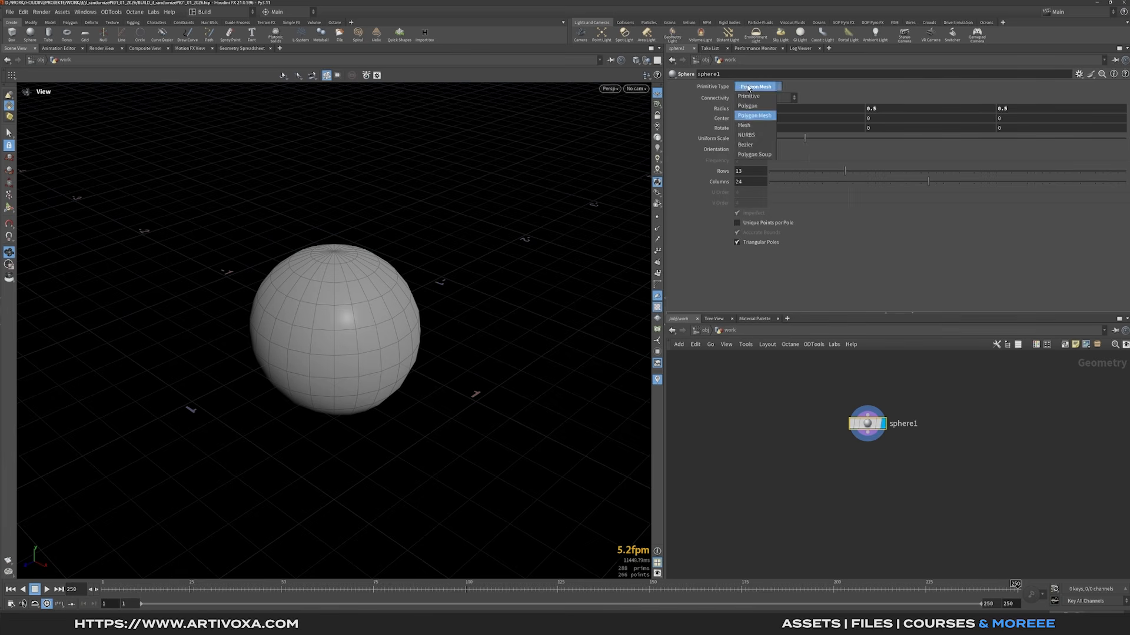
pyautogui.click(756, 97)
pyautogui.click(743, 161)
pyautogui.write('16')
pyautogui.press('Return')
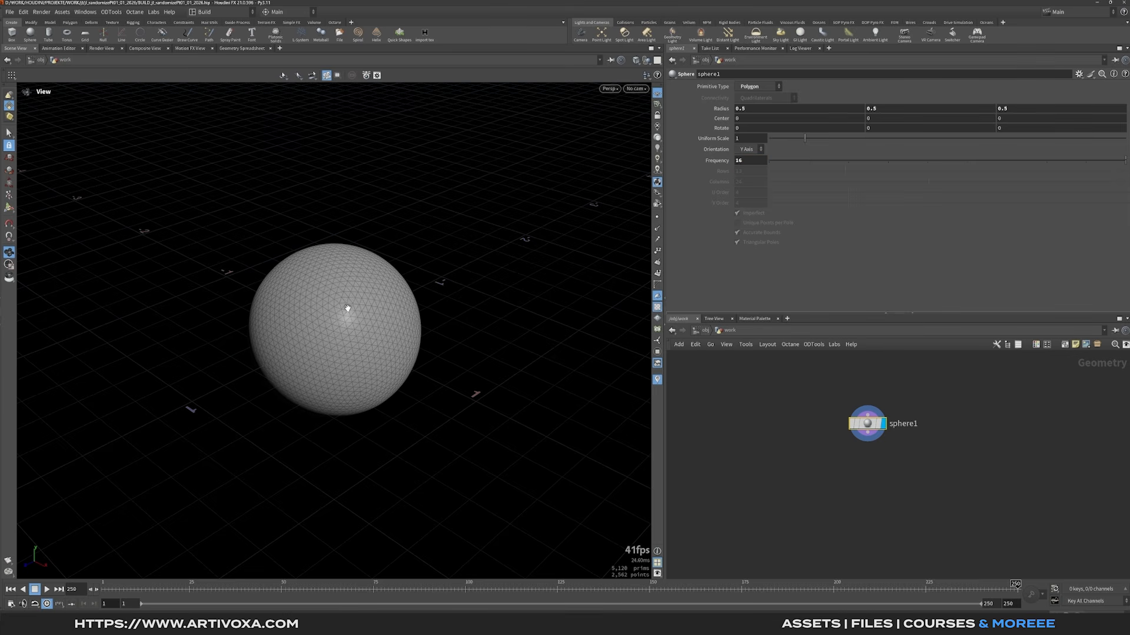
# Add a Normal node after the sphere and have it add normals to primitives.
pyautogui.moveTo(348, 308); pyautogui.dragTo(369, 306, button='right')
pyautogui.moveTo(369, 306); pyautogui.dragTo(376, 313)
pyautogui.moveTo(376, 313); pyautogui.dragTo(386, 297, button='right')
pyautogui.moveTo(386, 297); pyautogui.dragTo(389, 267, button='middle')
pyautogui.moveTo(388, 267); pyautogui.dragTo(335, 286, button='right')
pyautogui.moveTo(361, 284); pyautogui.dragTo(353, 290, button='middle')
pyautogui.press('Tab')
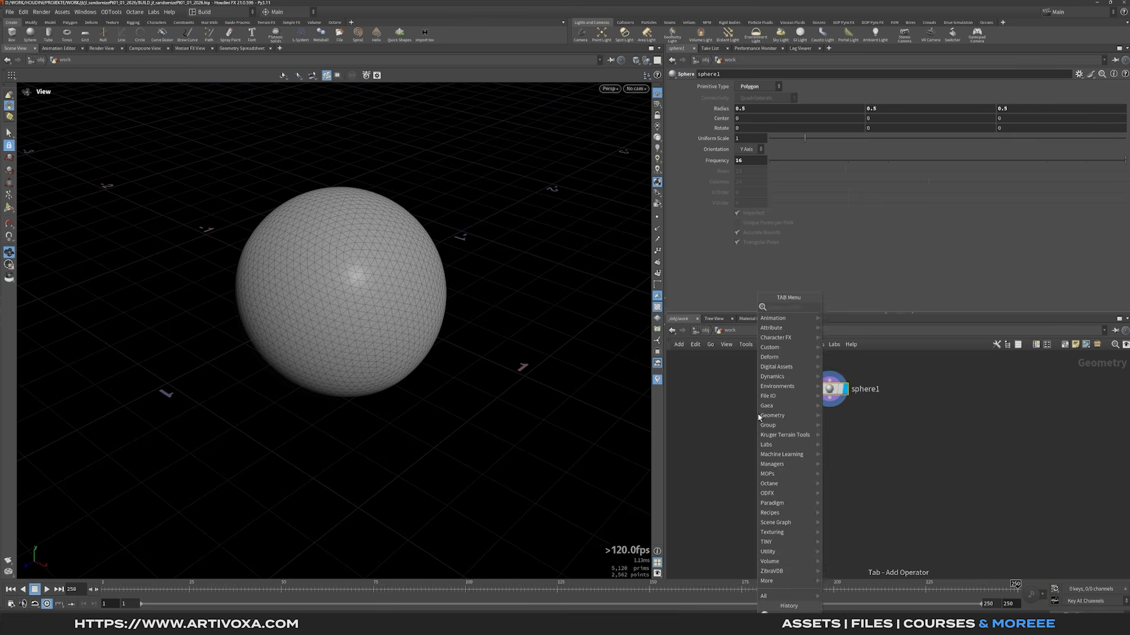
pyautogui.write('n')
pyautogui.write('ormal')
pyautogui.press('Return')
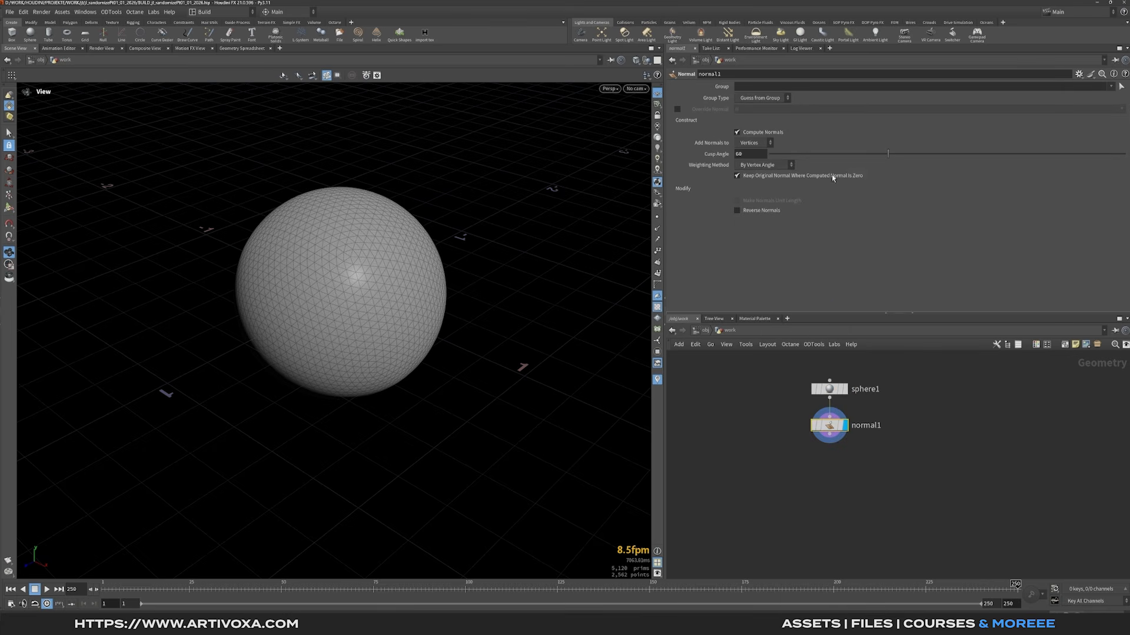
pyautogui.click(753, 143)
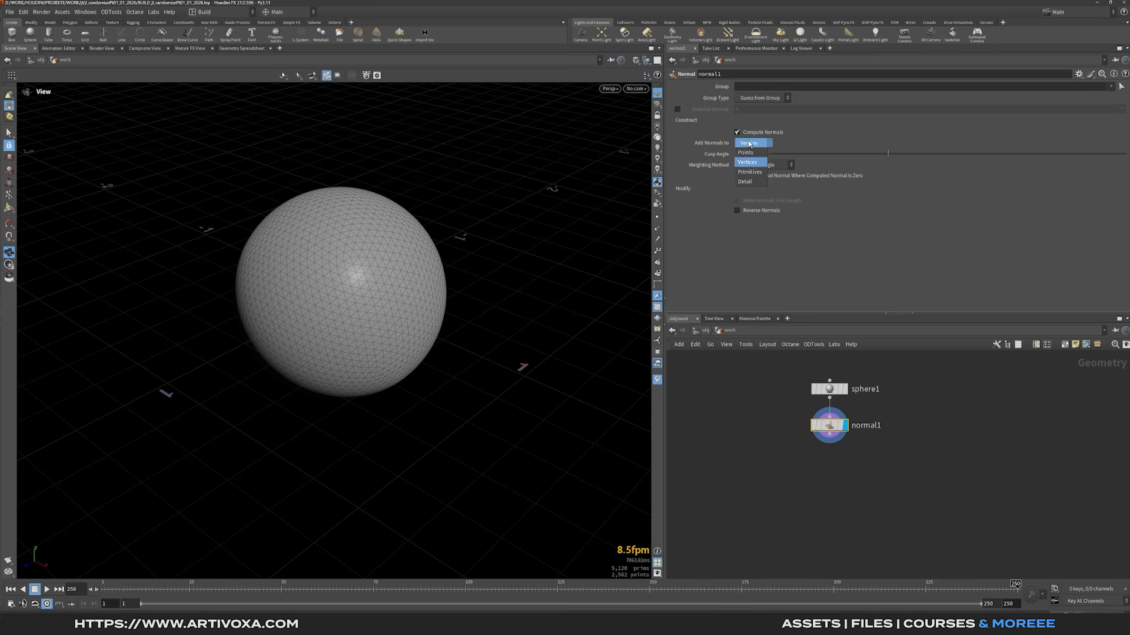
pyautogui.click(752, 169)
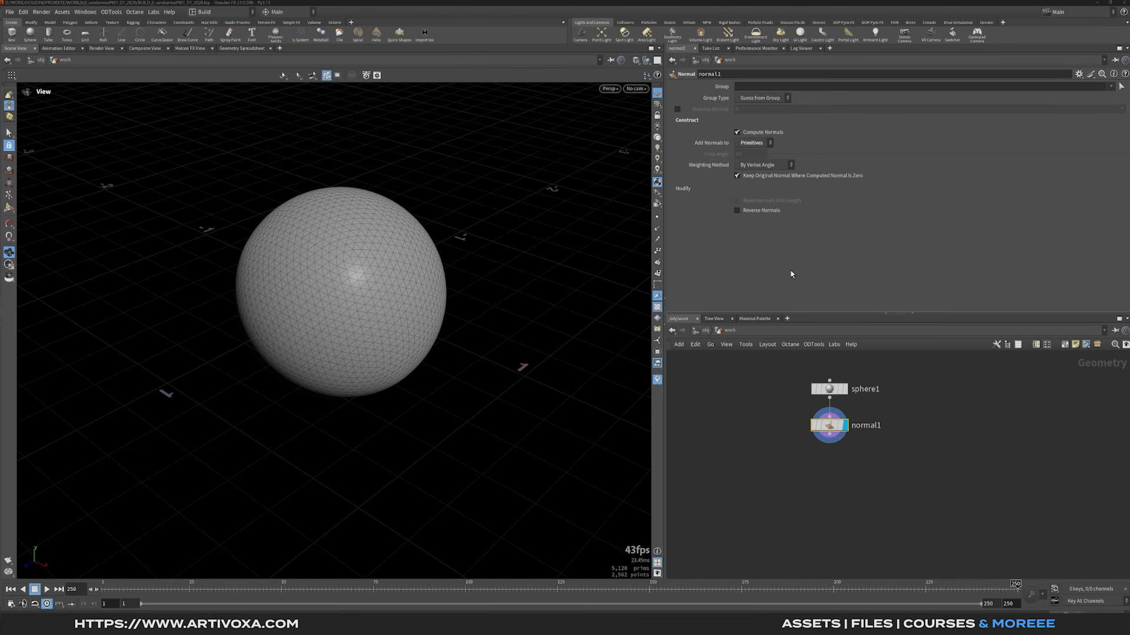
# Add a Group Create node after the normal node and name its group scatter.
pyautogui.press('Tab')
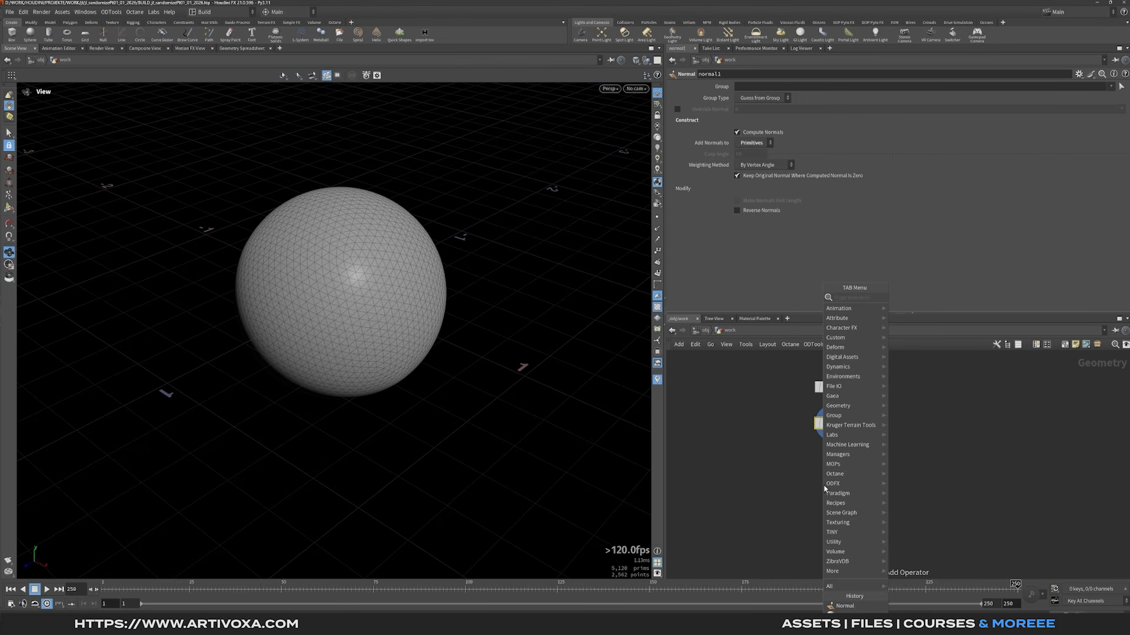
pyautogui.write('gro')
pyautogui.press('Return')
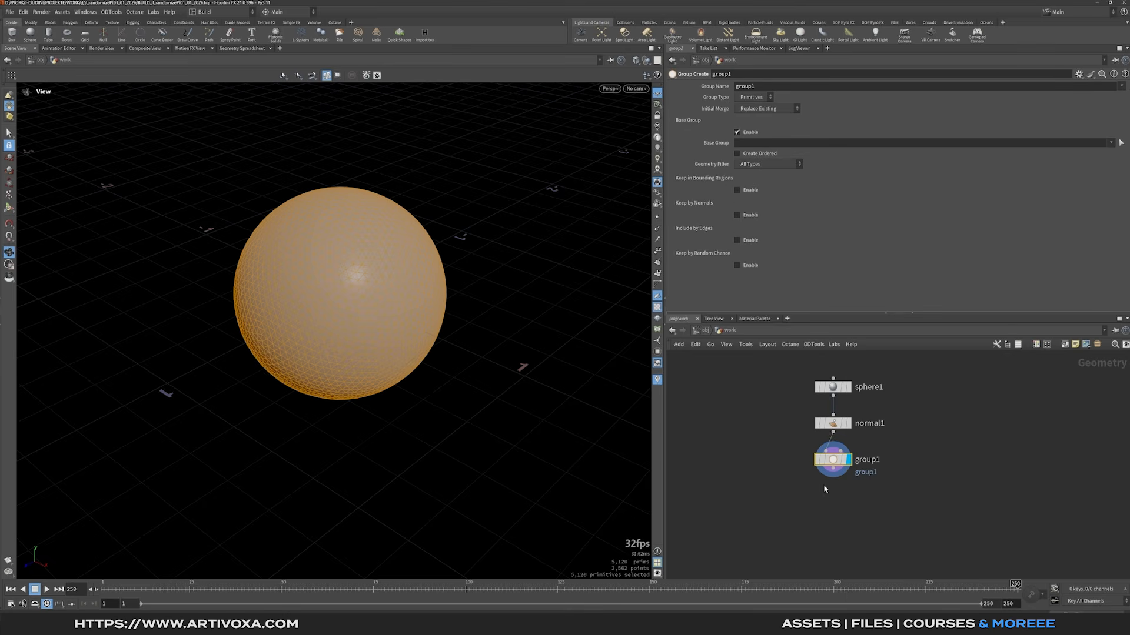
pyautogui.doubleClick(770, 87)
pyautogui.write('scatter')
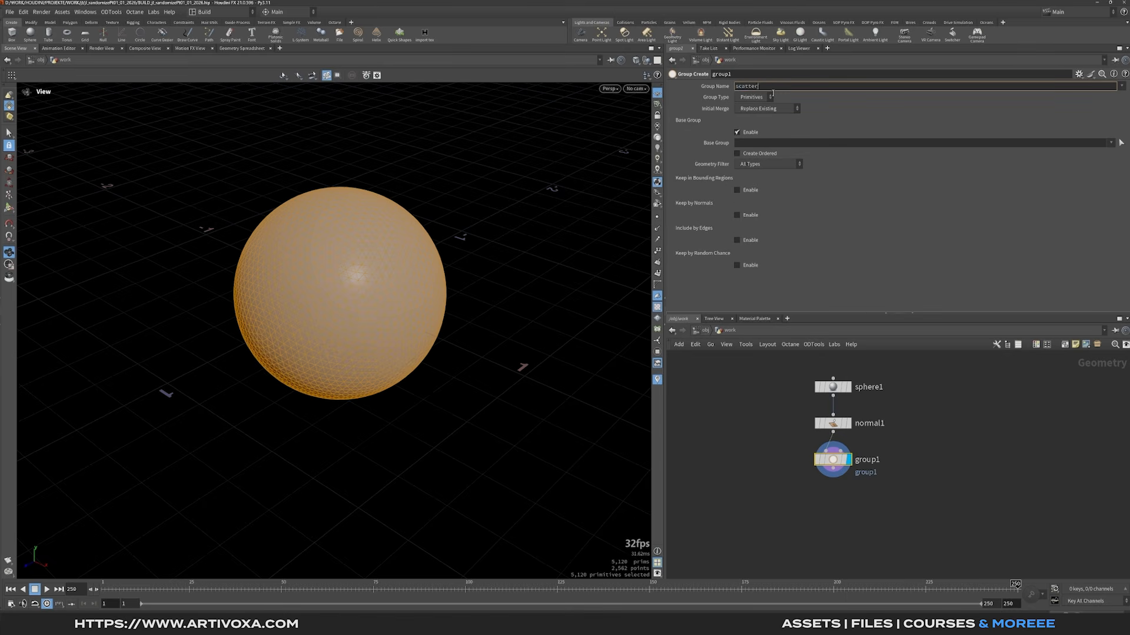
pyautogui.press('Return')
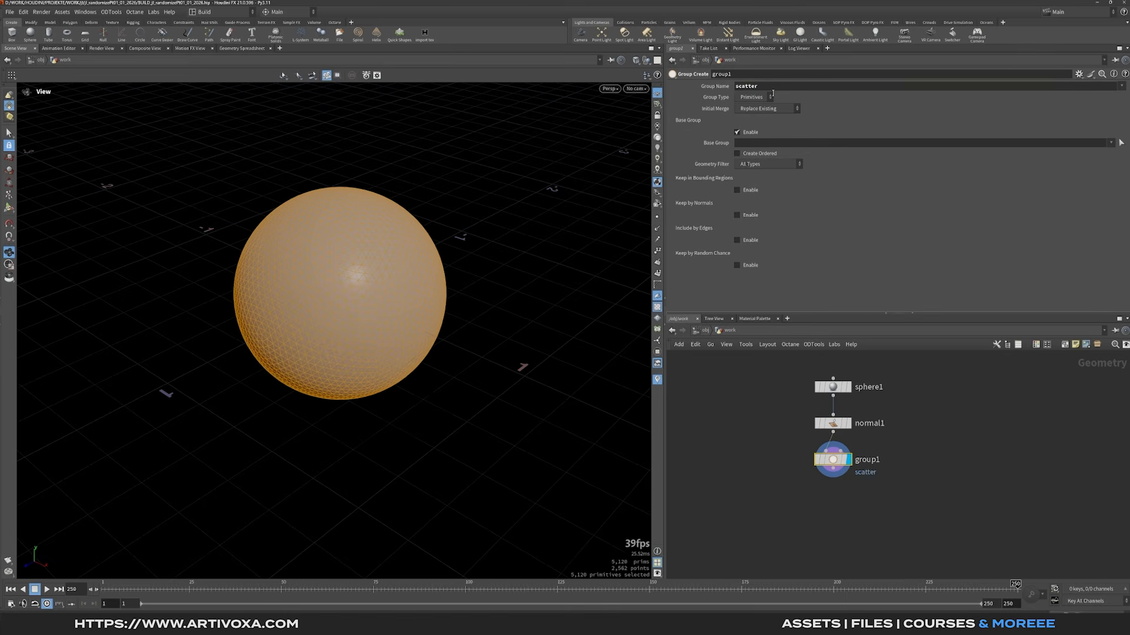
# Restrict the scatter group to the sphere's upward-facing primitives with the base group expression @N.y>0.9.
pyautogui.click(759, 143)
pyautogui.write('@')
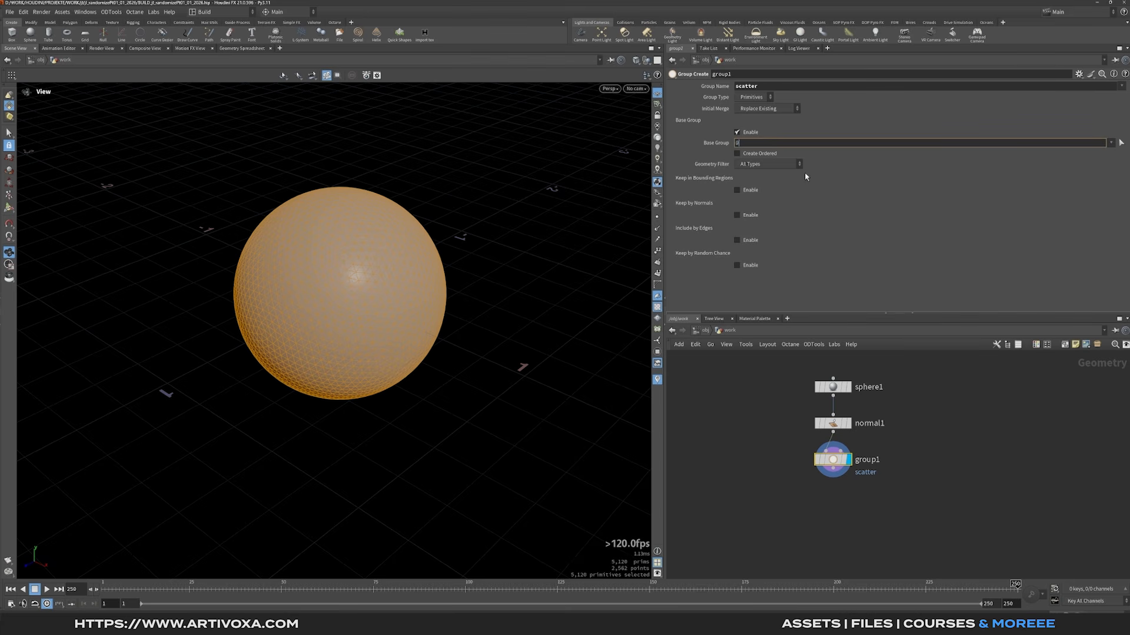
pyautogui.write('N.y>0.9')
pyautogui.press('Return')
pyautogui.keyDown('alt'); pyautogui.moveTo(366, 217); pyautogui.dragTo(334, 262); pyautogui.keyUp('alt')
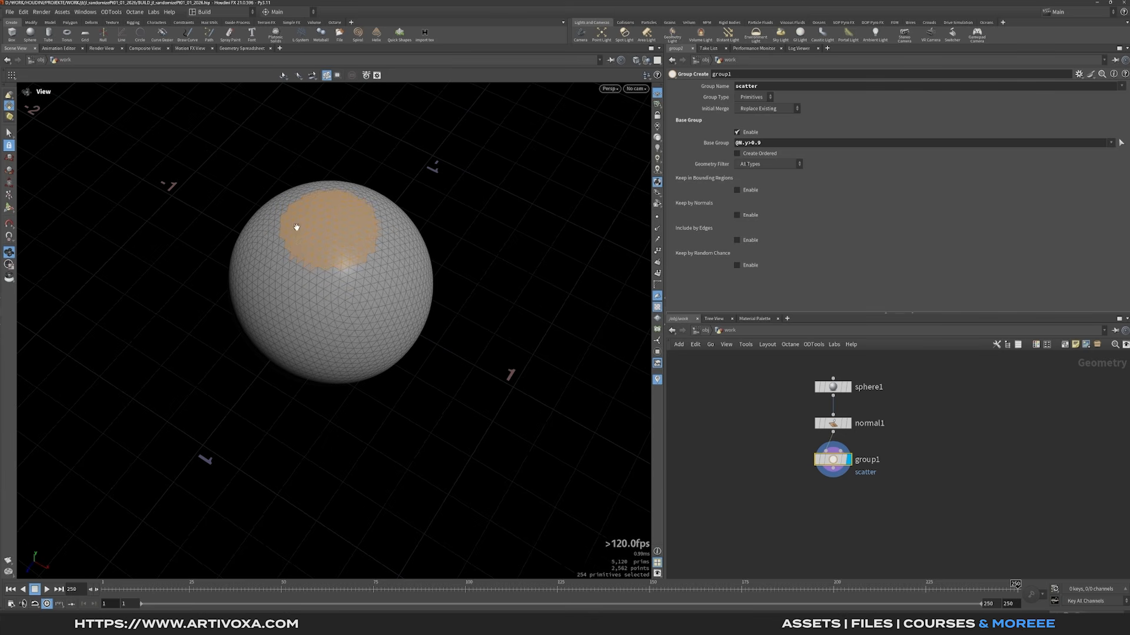
pyautogui.keyDown('alt'); pyautogui.moveTo(348, 196); pyautogui.dragTo(339, 266); pyautogui.keyUp('alt')
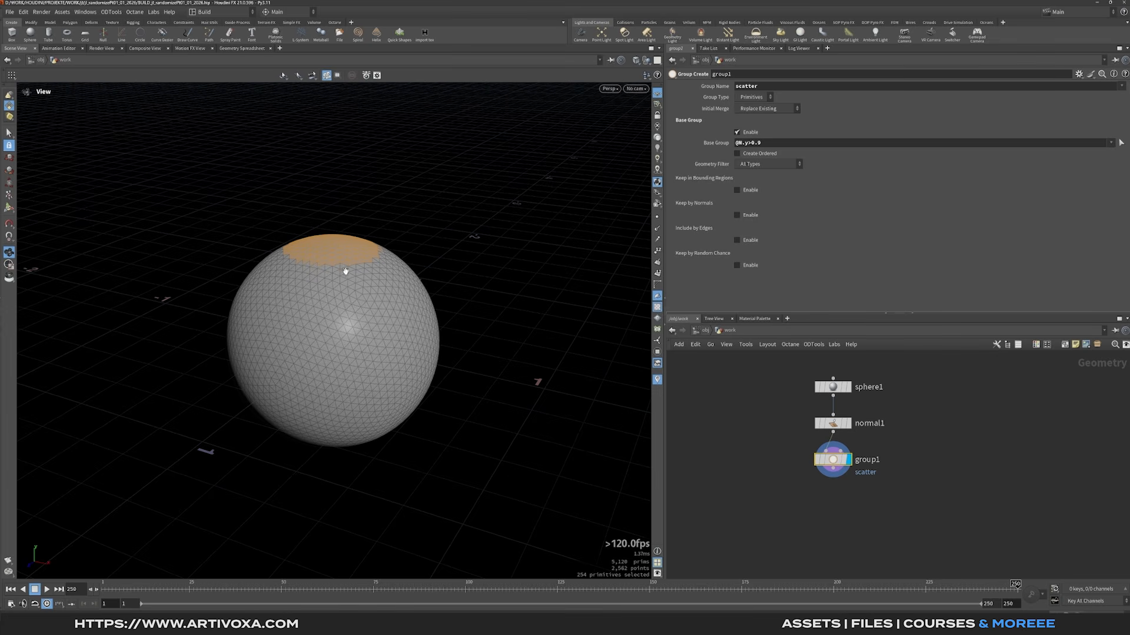
# Add a UV Texture node after the group node, using Polar projection with boundary seams fixed.
pyautogui.moveTo(820, 511); pyautogui.dragTo(803, 450, button='middle')
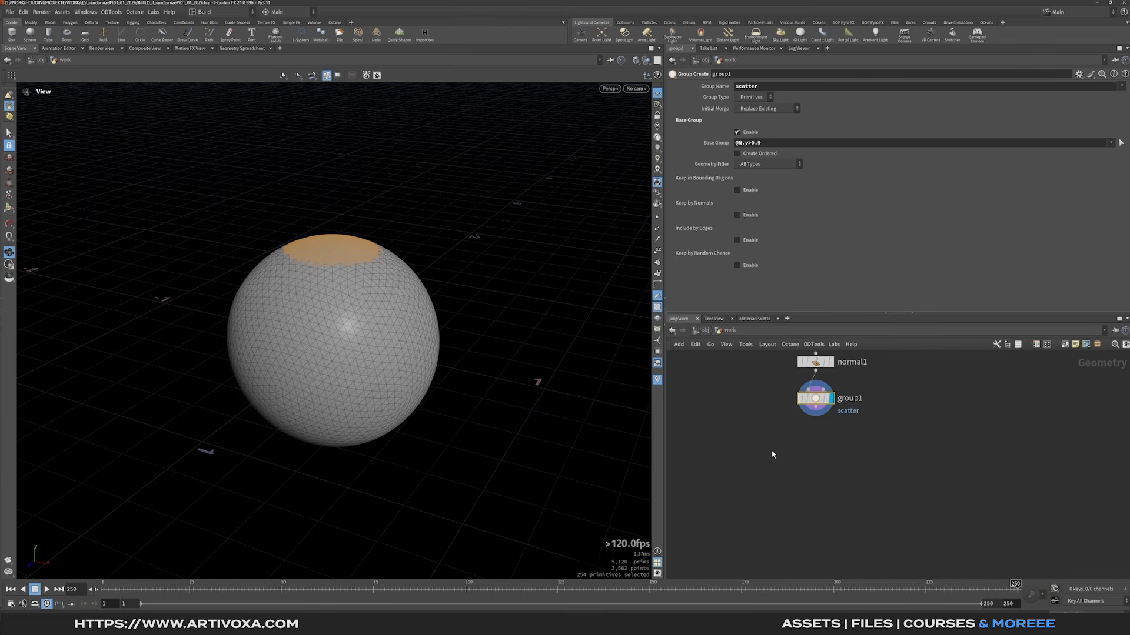
pyautogui.press('Tab')
pyautogui.write('uvte')
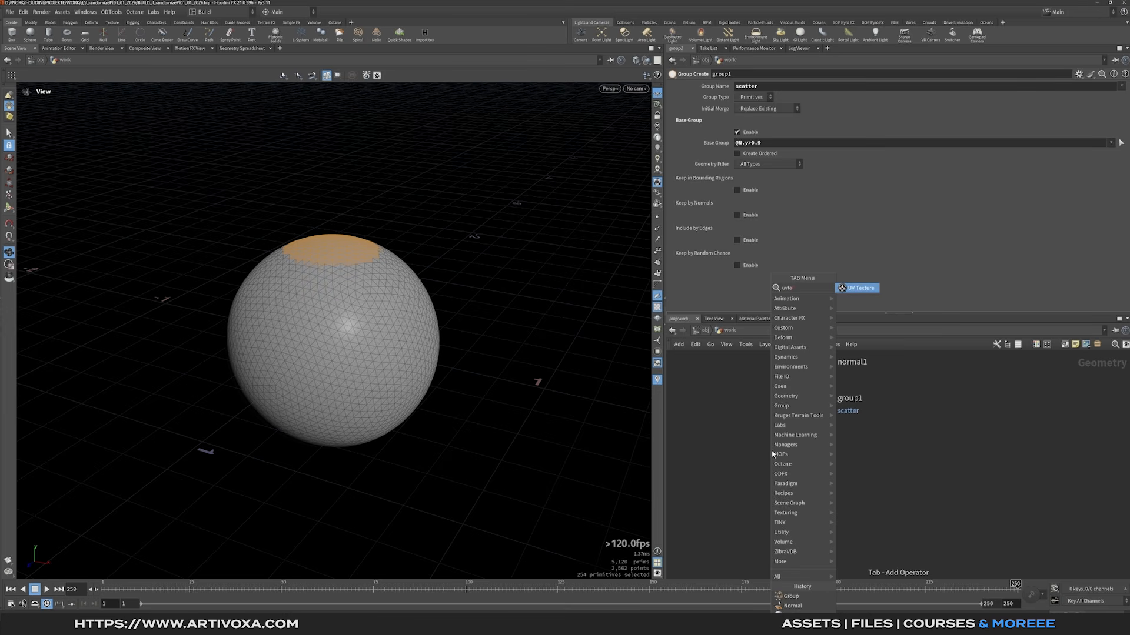
pyautogui.press('Return')
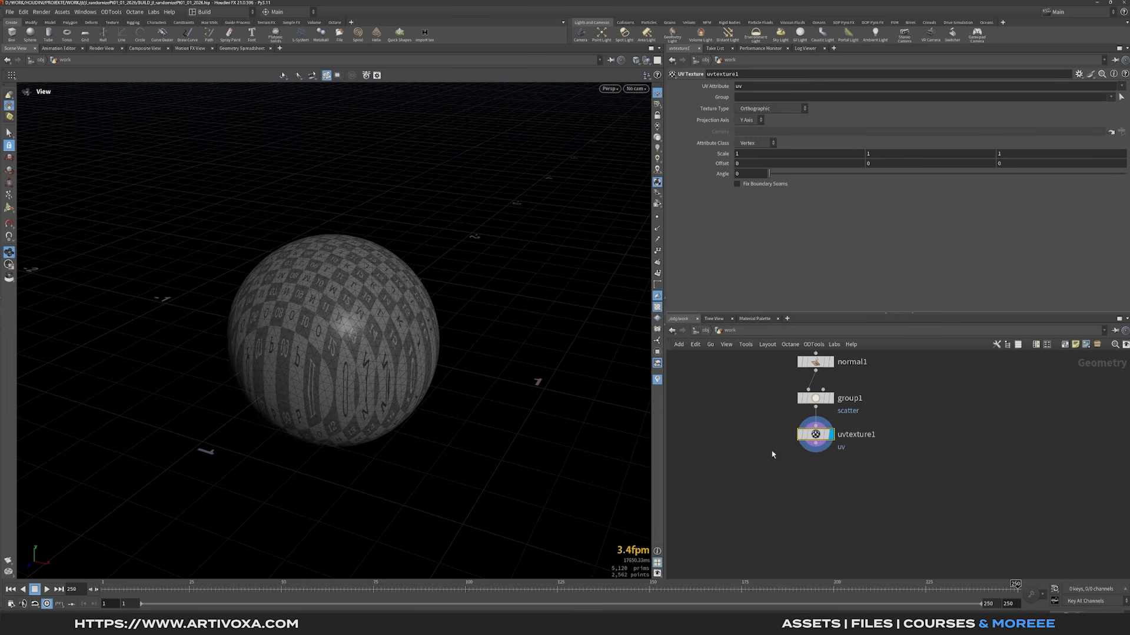
pyautogui.click(760, 110)
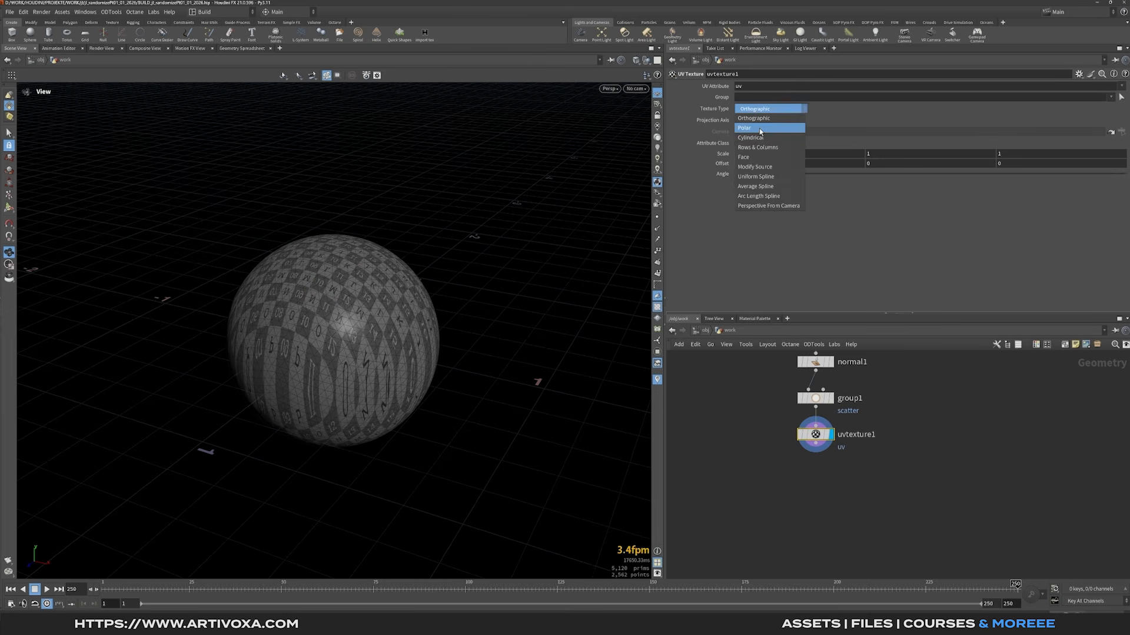
pyautogui.click(759, 118)
pyautogui.click(737, 185)
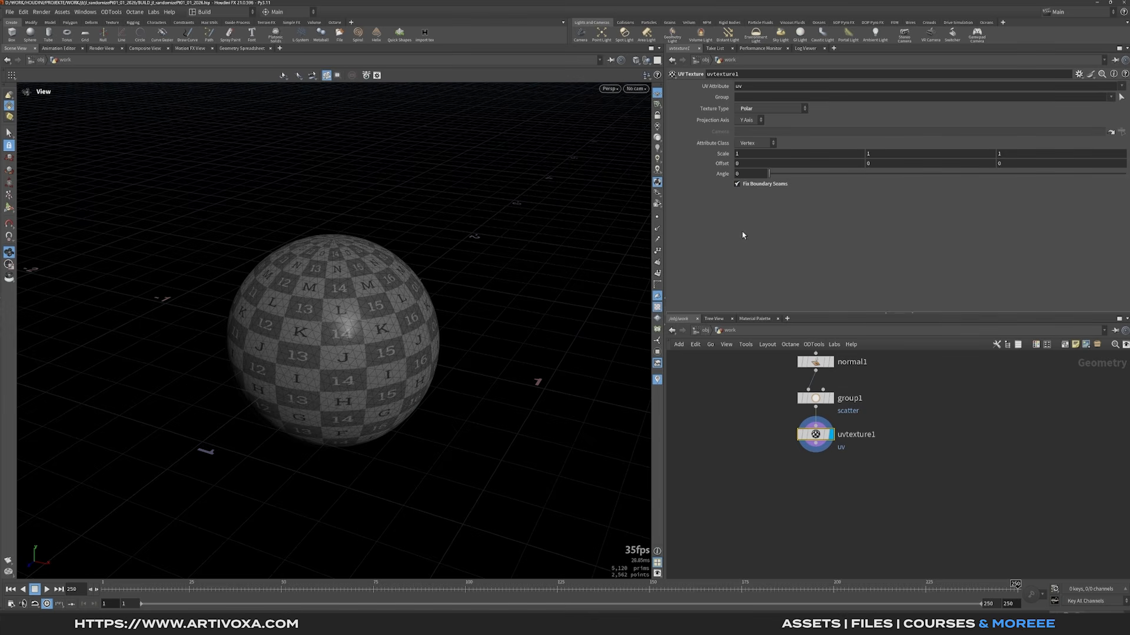
# Set the UV texture's X scale to 2 to even out the checker pattern on the sphere.
pyautogui.moveTo(406, 331); pyautogui.dragTo(353, 273)
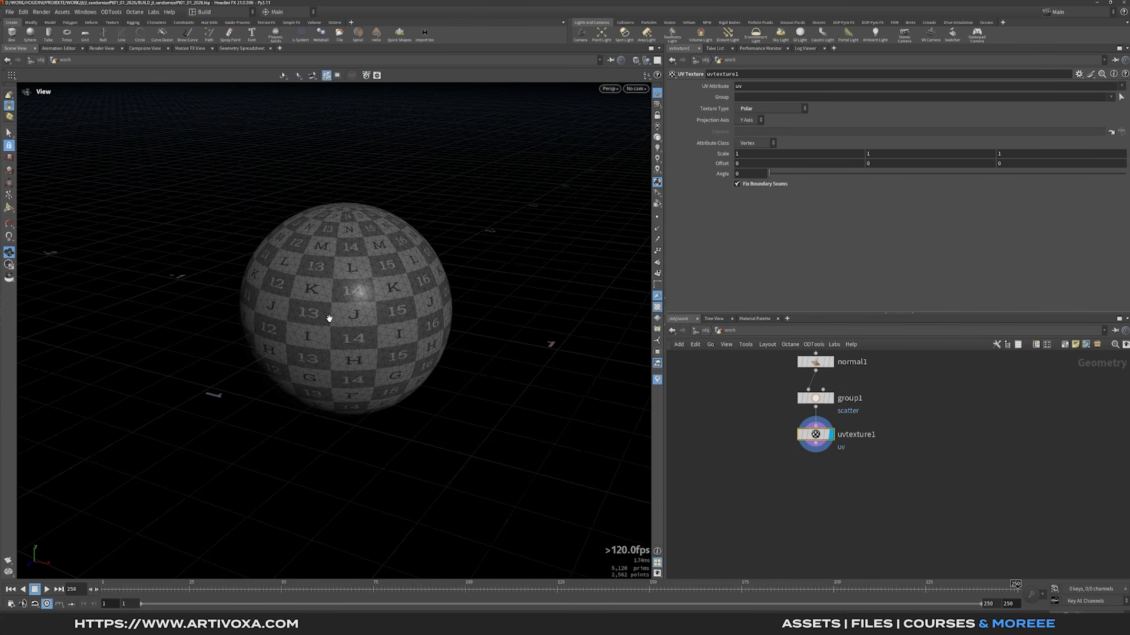
pyautogui.click(753, 156)
pyautogui.press('Return')
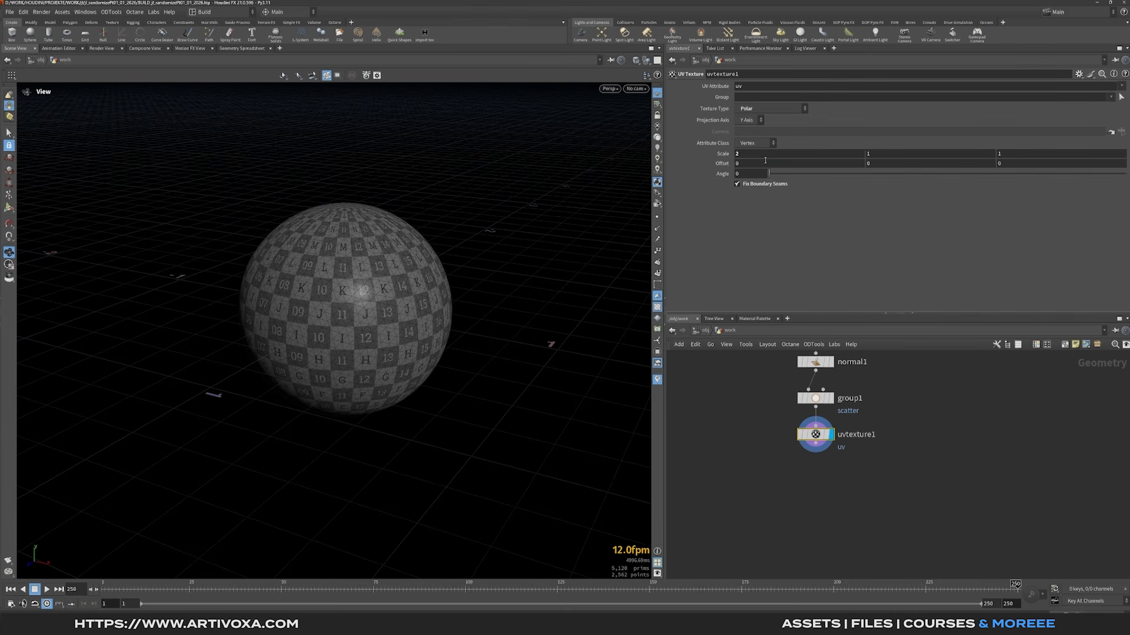
pyautogui.moveTo(330, 300); pyautogui.dragTo(351, 328)
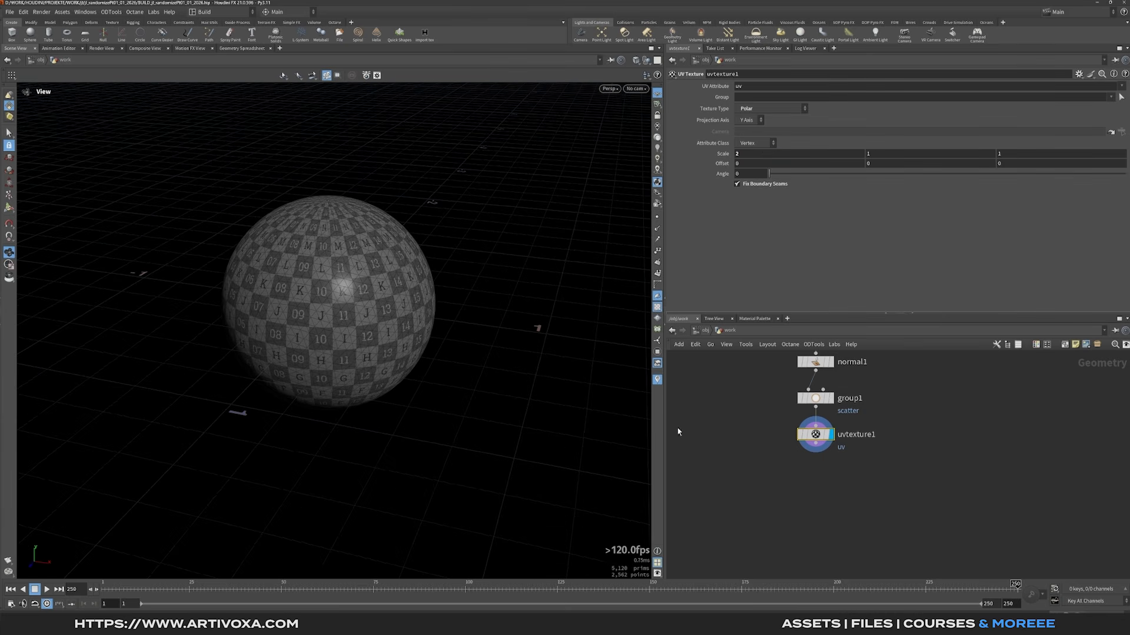
# Add a Mountain noise node after the UV texture node to deform the sphere.
pyautogui.moveTo(791, 471); pyautogui.dragTo(822, 440, button='middle')
pyautogui.scroll(-1, 795, 442)
pyautogui.press('Tab')
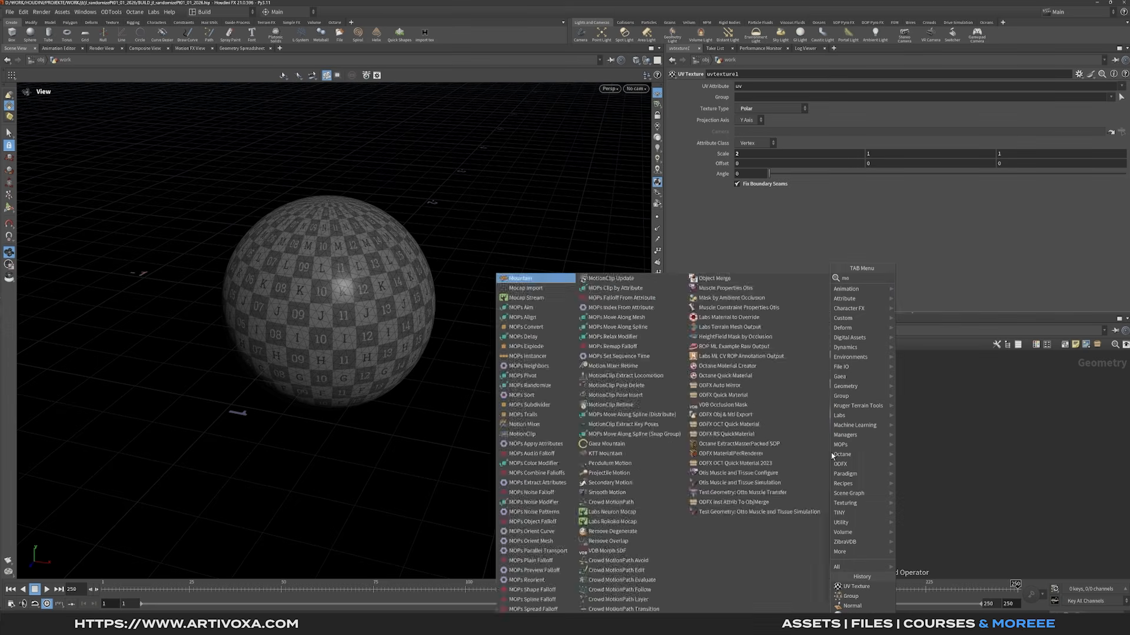
pyautogui.write('moun')
pyautogui.press('Return')
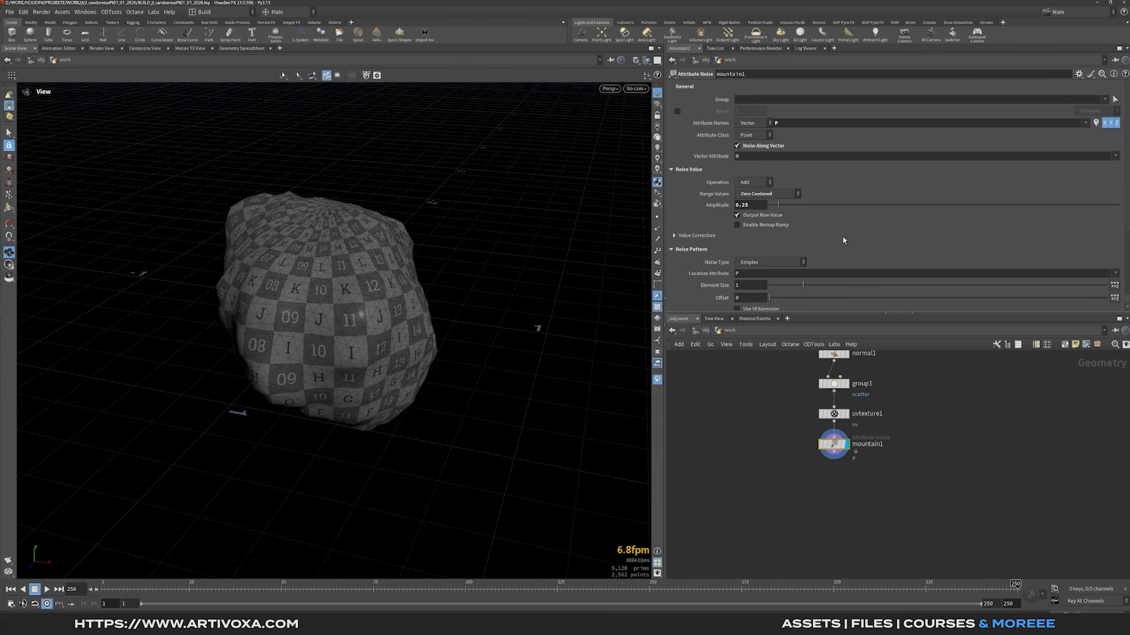
# Set the mountain noise's fractal roughness to 0.5.
pyautogui.scroll(-1, 842, 239)
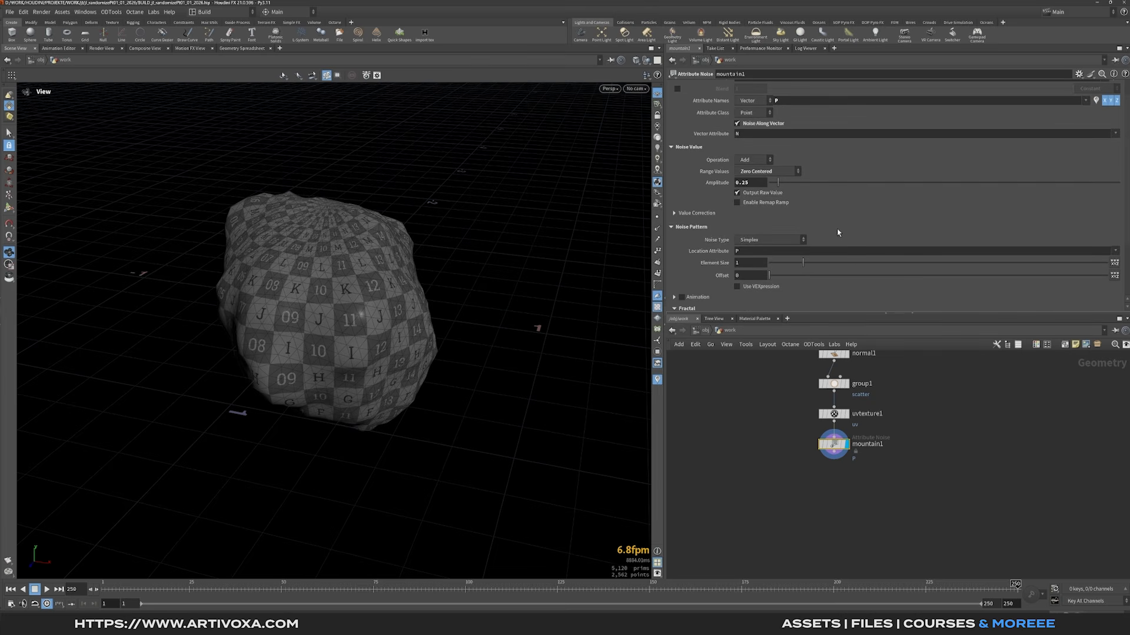
pyautogui.scroll(-3, 838, 232)
pyautogui.click(759, 278)
pyautogui.write('0.5')
pyautogui.press('Return')
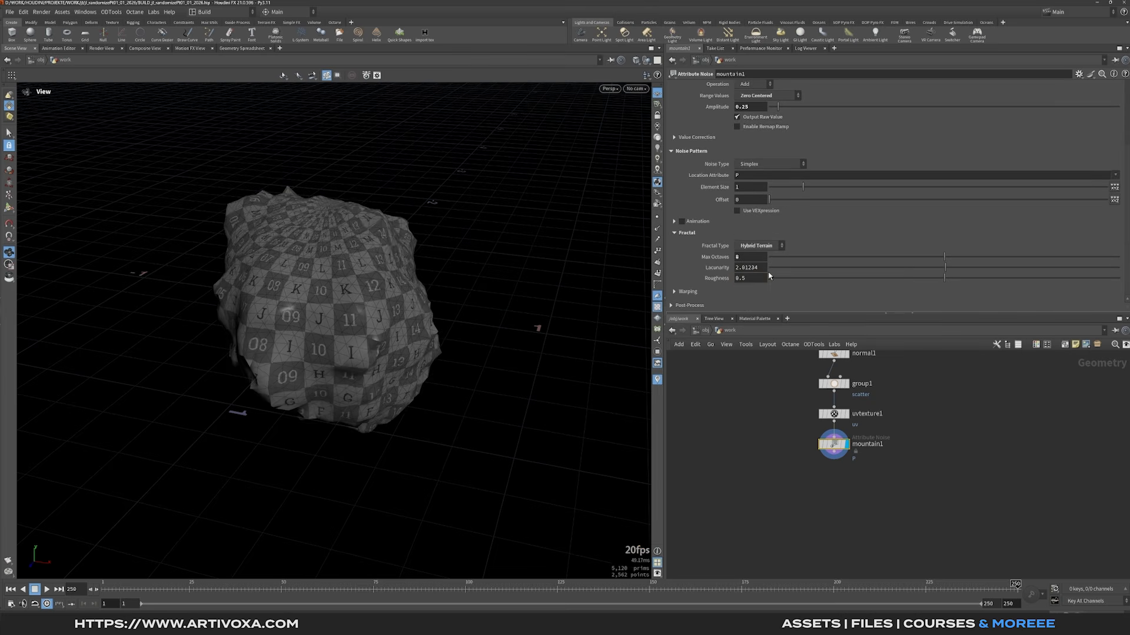
pyautogui.moveTo(328, 349)
pyautogui.mouseDown()
pyautogui.moveTo(366, 335)
pyautogui.moveTo(334, 345)
pyautogui.mouseUp()
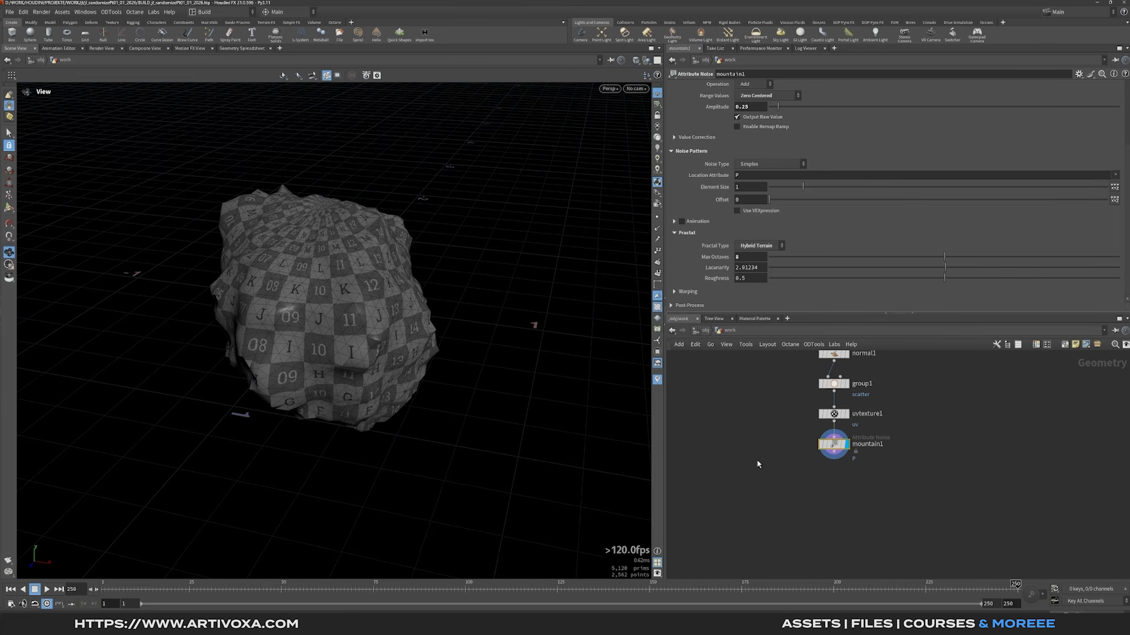
# Add a Flatten node after the mountain node to flatten the underside of the deformed sphere.
pyautogui.press('Tab')
pyautogui.write('flatten')
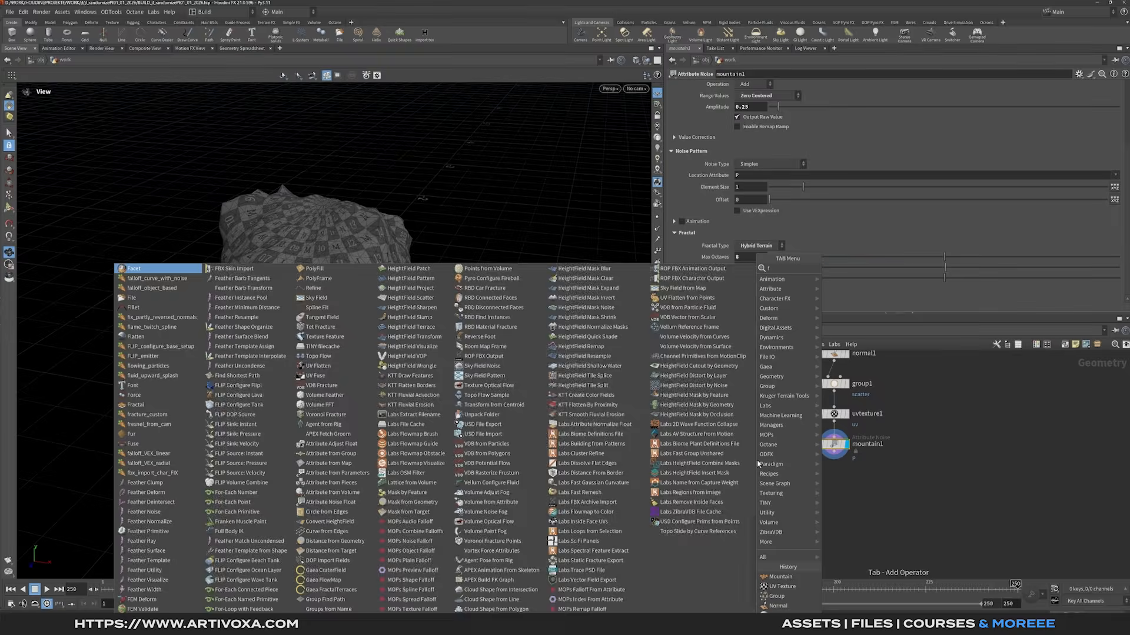
pyautogui.press('Return')
pyautogui.moveTo(353, 396); pyautogui.dragTo(376, 358)
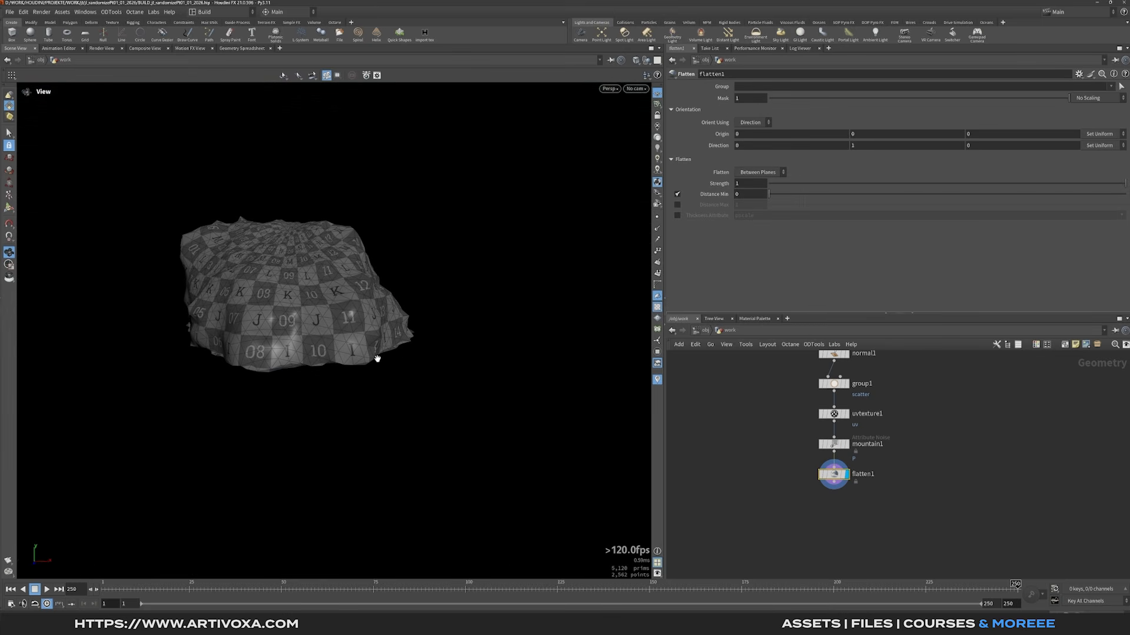
pyautogui.scroll(-2, 771, 454)
pyautogui.moveTo(768, 468); pyautogui.dragTo(772, 443, button='middle')
pyautogui.scroll(2, 812, 464)
pyautogui.moveTo(371, 318)
pyautogui.mouseDown()
pyautogui.moveTo(408, 282)
pyautogui.moveTo(373, 320)
pyautogui.mouseUp()
# Add a Smooth node after the Flatten node and set its strength to 50.
pyautogui.moveTo(785, 433); pyautogui.dragTo(733, 405, button='middle')
pyautogui.press('Tab')
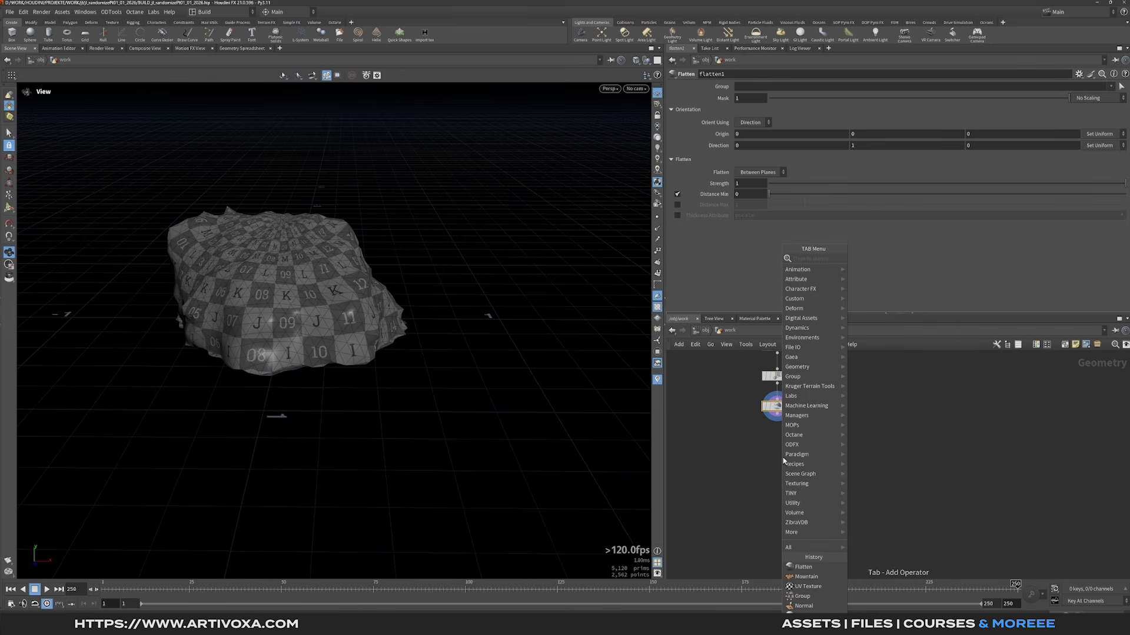
pyautogui.write('smooth')
pyautogui.press('Return')
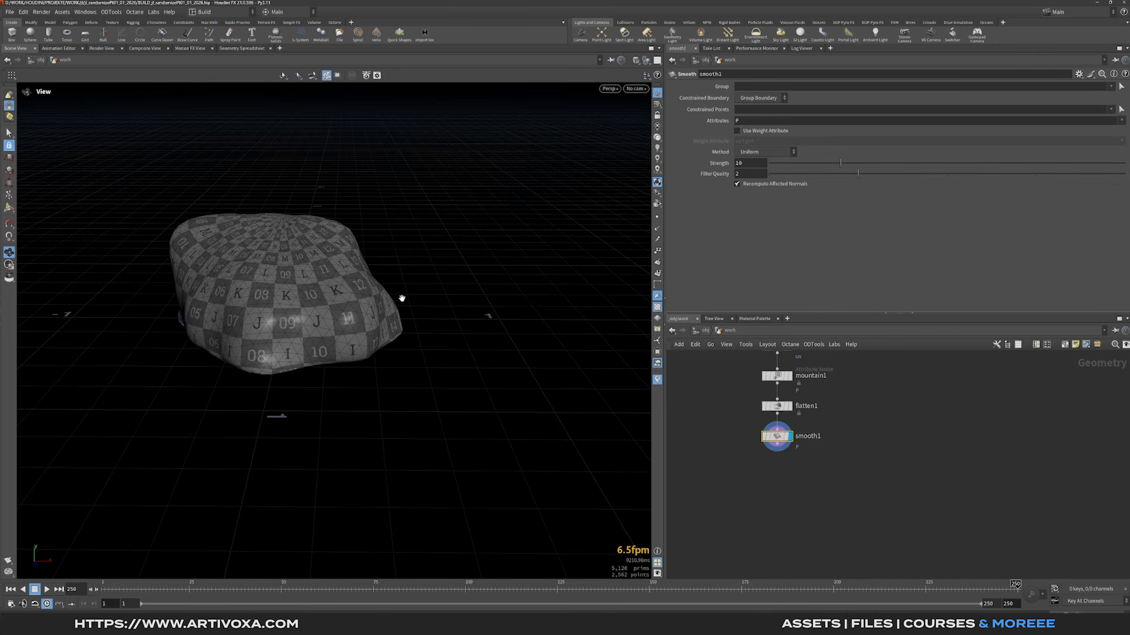
pyautogui.doubleClick(750, 163)
pyautogui.write('5')
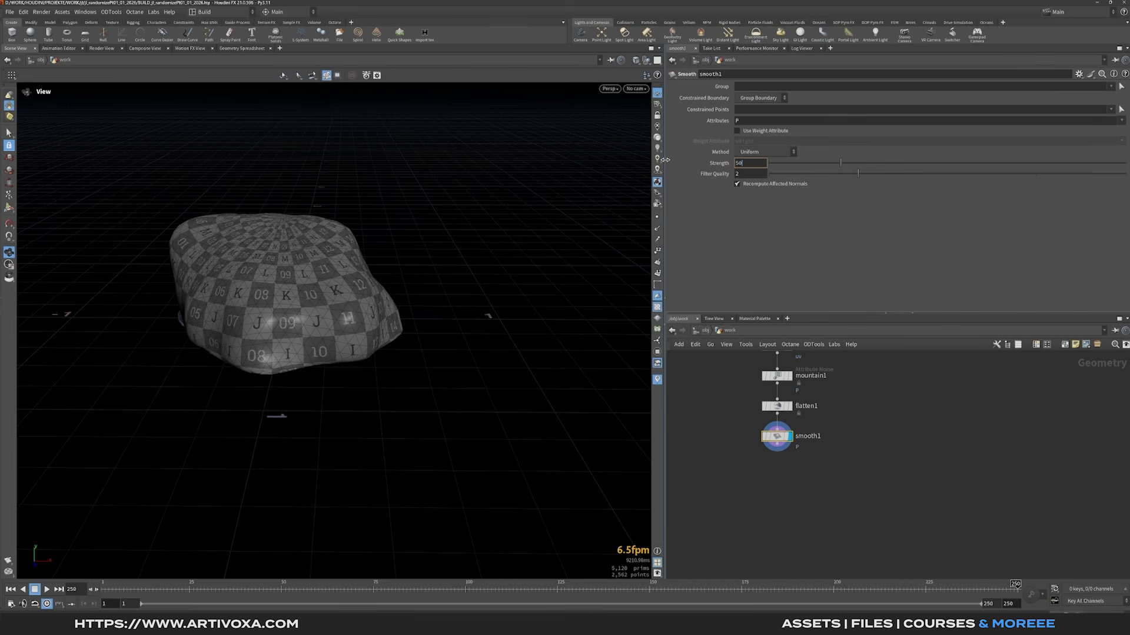
pyautogui.press('Return')
pyautogui.moveTo(512, 218); pyautogui.dragTo(205, 269)
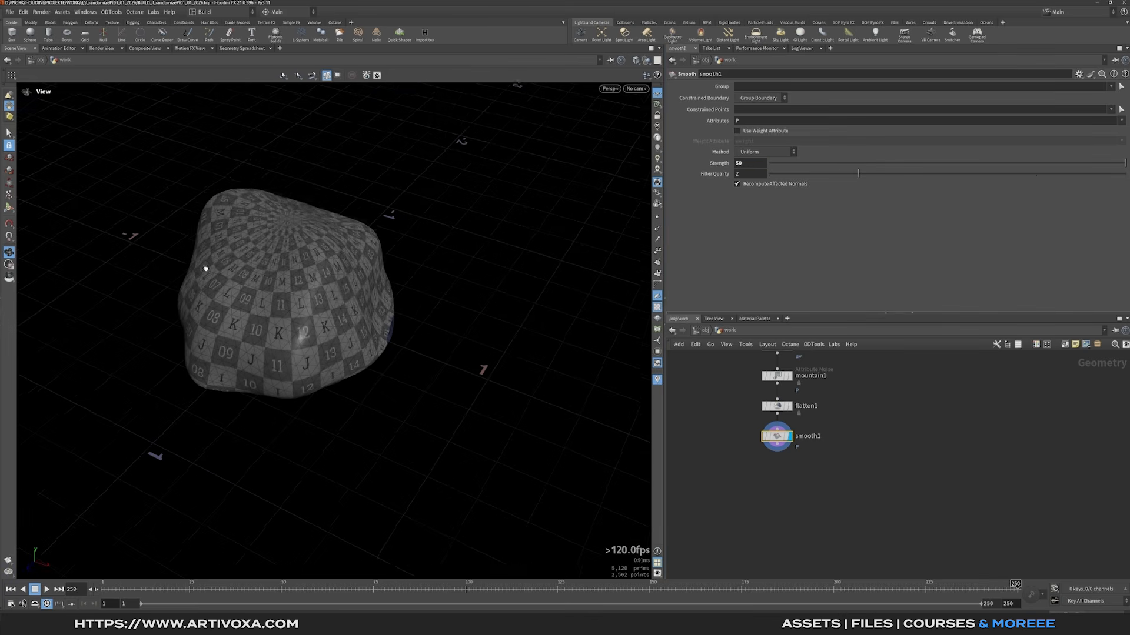
# Hide the UV checker texture in the viewport and inspect the smoothed rock mesh.
pyautogui.click(657, 308)
pyautogui.moveTo(366, 289); pyautogui.dragTo(518, 298)
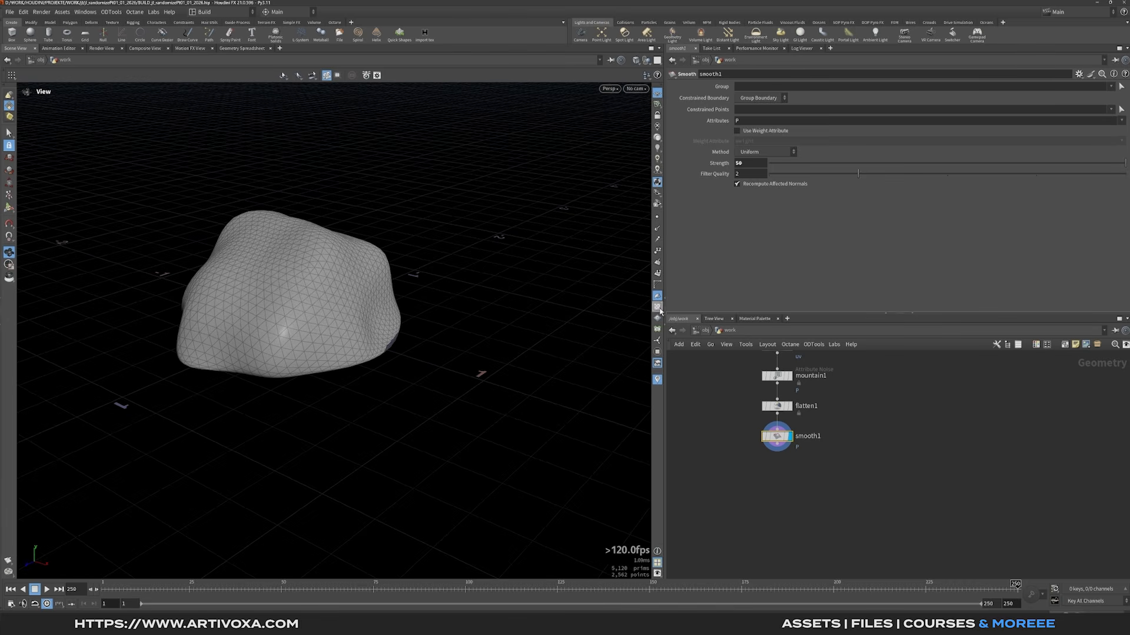
pyautogui.moveTo(360, 320)
pyautogui.mouseDown()
pyautogui.moveTo(323, 282)
pyautogui.moveTo(347, 328)
pyautogui.moveTo(368, 307)
pyautogui.moveTo(376, 329)
pyautogui.mouseUp()
# Add a Normal node after the Smooth node and have it add normals to points.
pyautogui.scroll(-1, 776, 466)
pyautogui.moveTo(764, 464); pyautogui.dragTo(790, 440, button='middle')
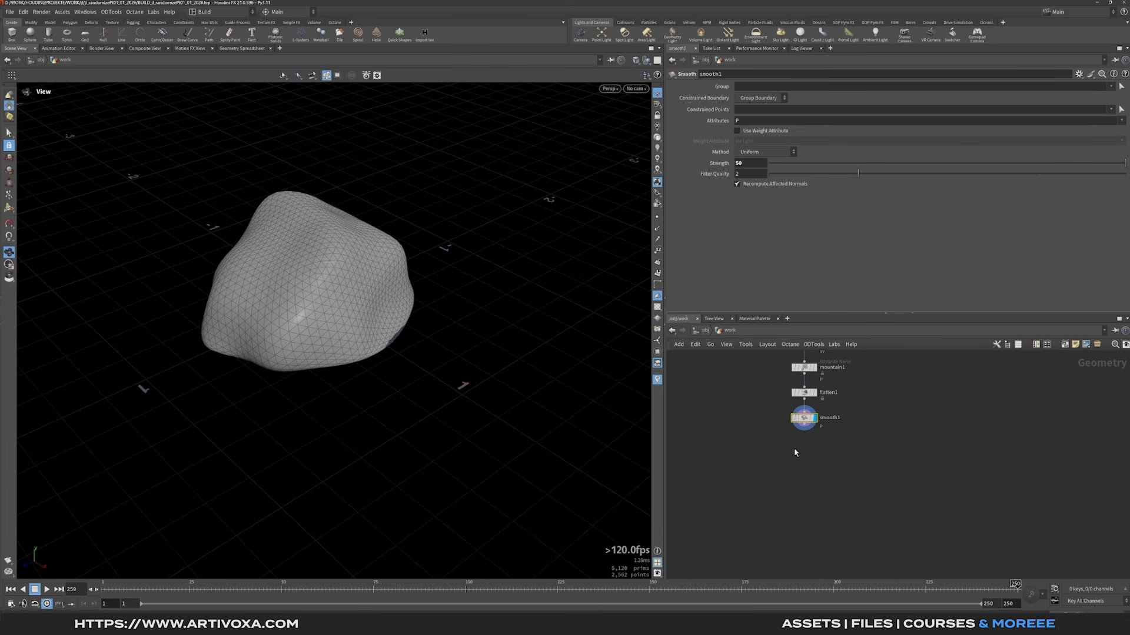
pyautogui.press('Tab')
pyautogui.write('norm')
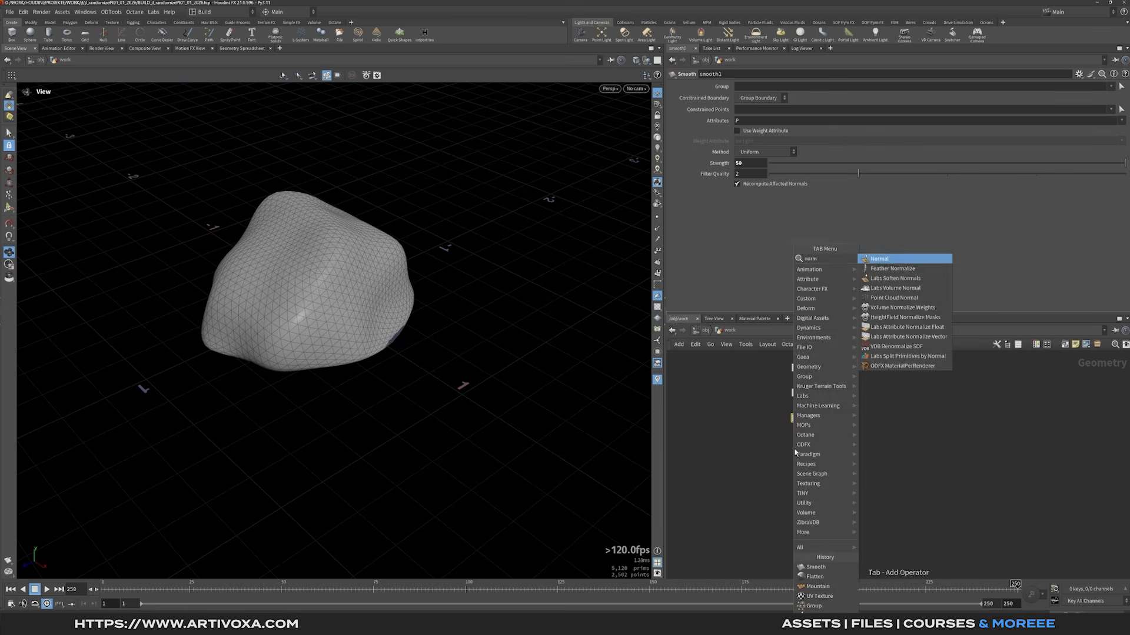
pyautogui.press('Return')
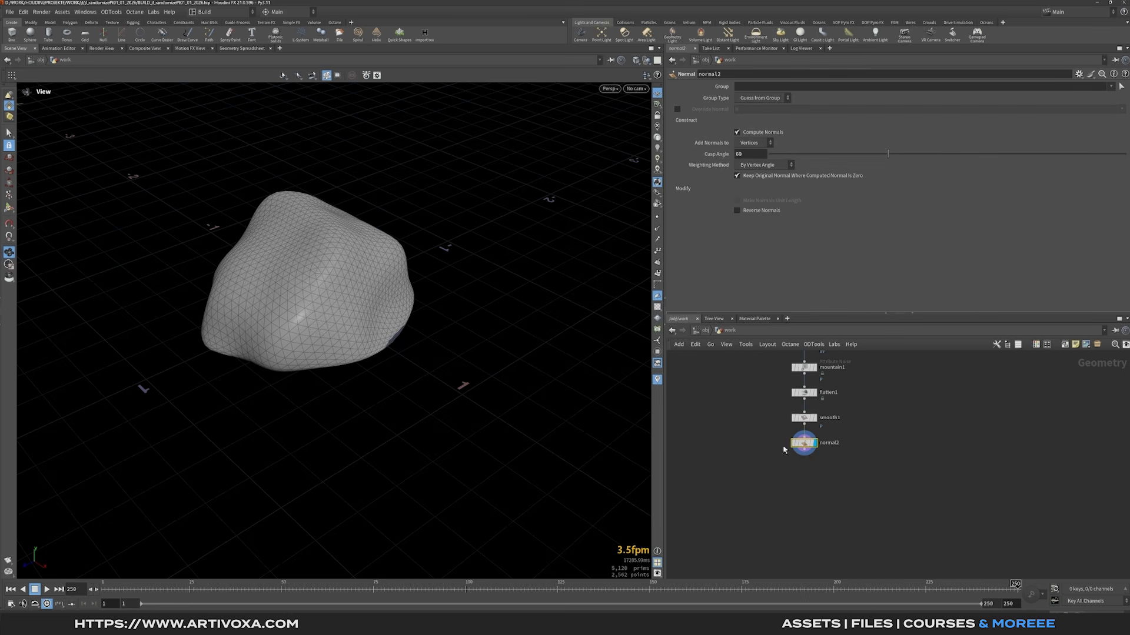
pyautogui.click(749, 143)
pyautogui.click(749, 141)
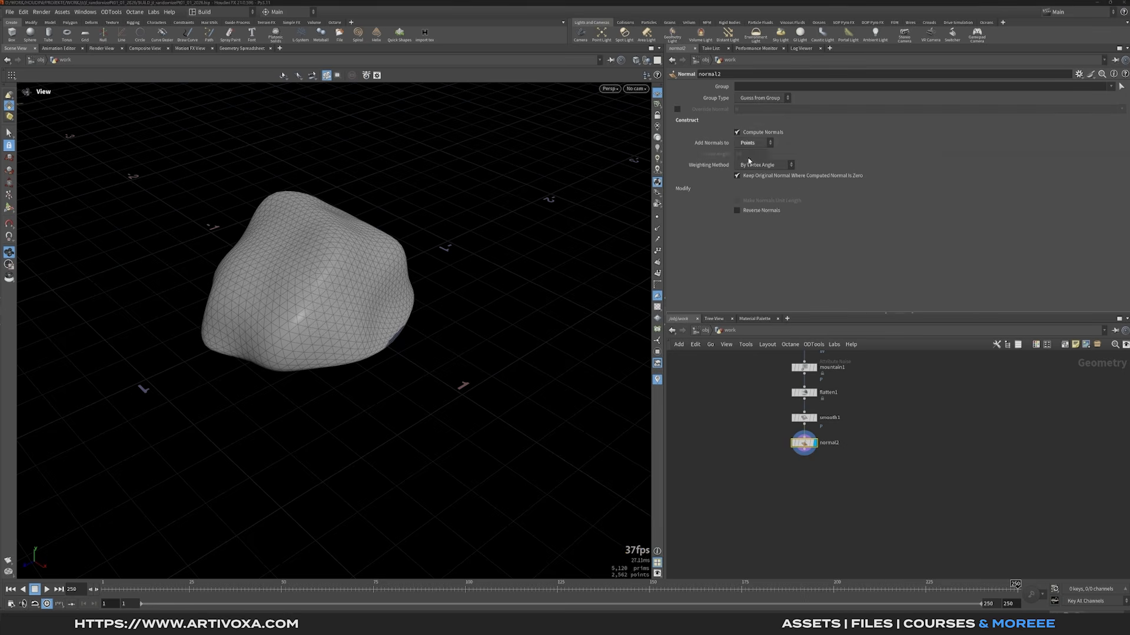
pyautogui.moveTo(763, 433); pyautogui.dragTo(829, 455)
# Add a Null node after the second Normal node and name it OUT_rock_GEO.
pyautogui.moveTo(806, 496); pyautogui.dragTo(817, 440, button='middle')
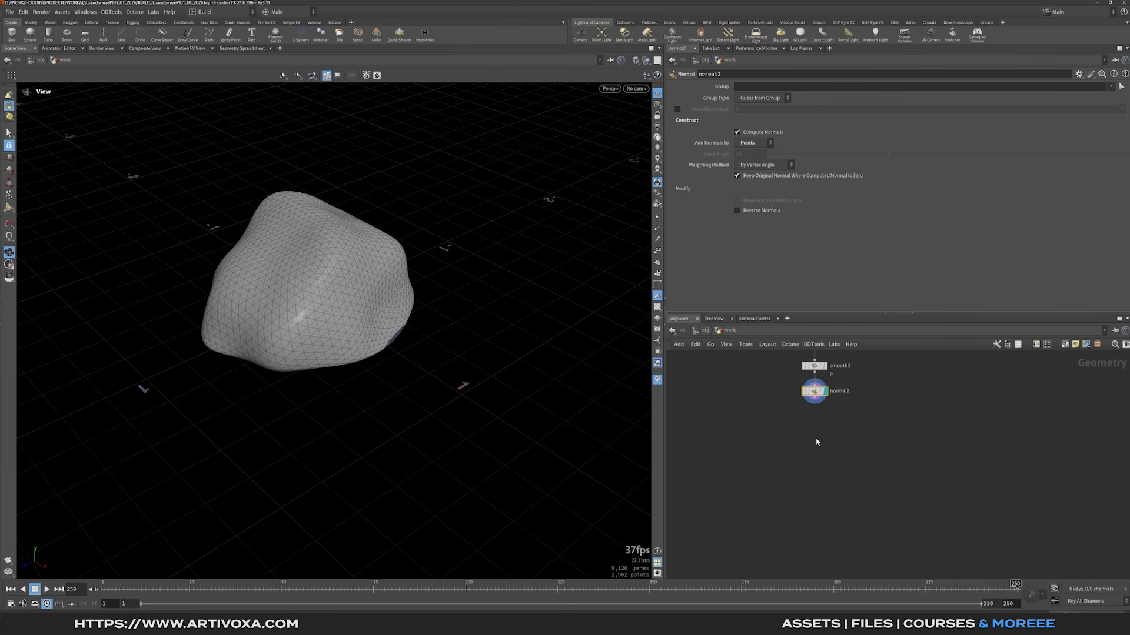
pyautogui.moveTo(327, 308)
pyautogui.keyDown('alt'); pyautogui.mouseDown()
pyautogui.moveTo(335, 184)
pyautogui.moveTo(334, 302)
pyautogui.mouseUp(); pyautogui.keyUp('alt')
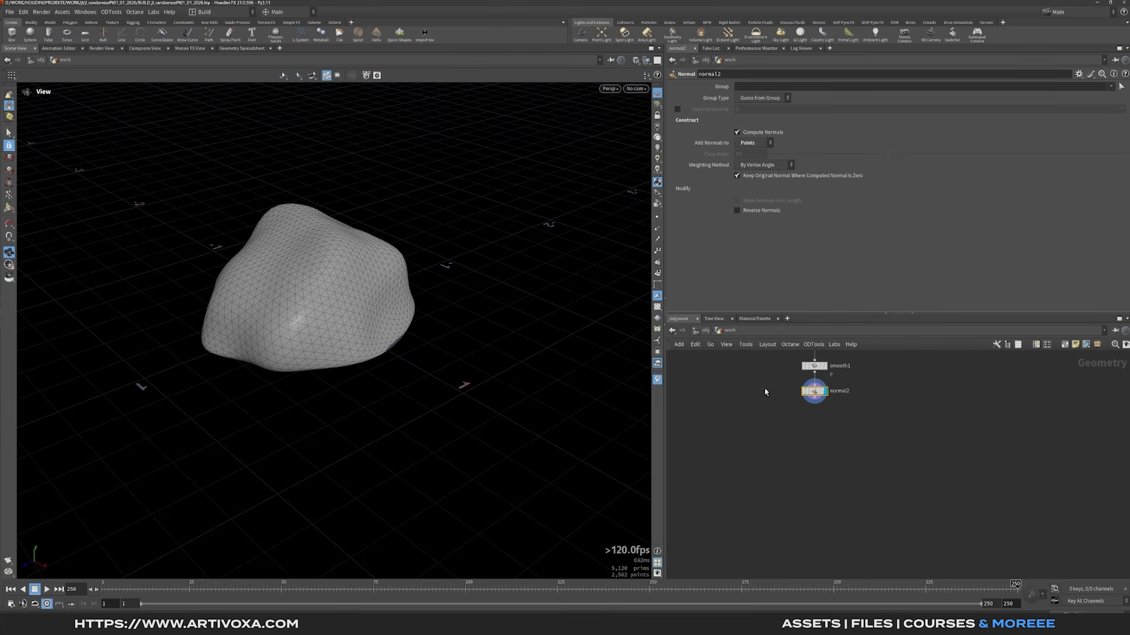
pyautogui.press('Tab')
pyautogui.write('null')
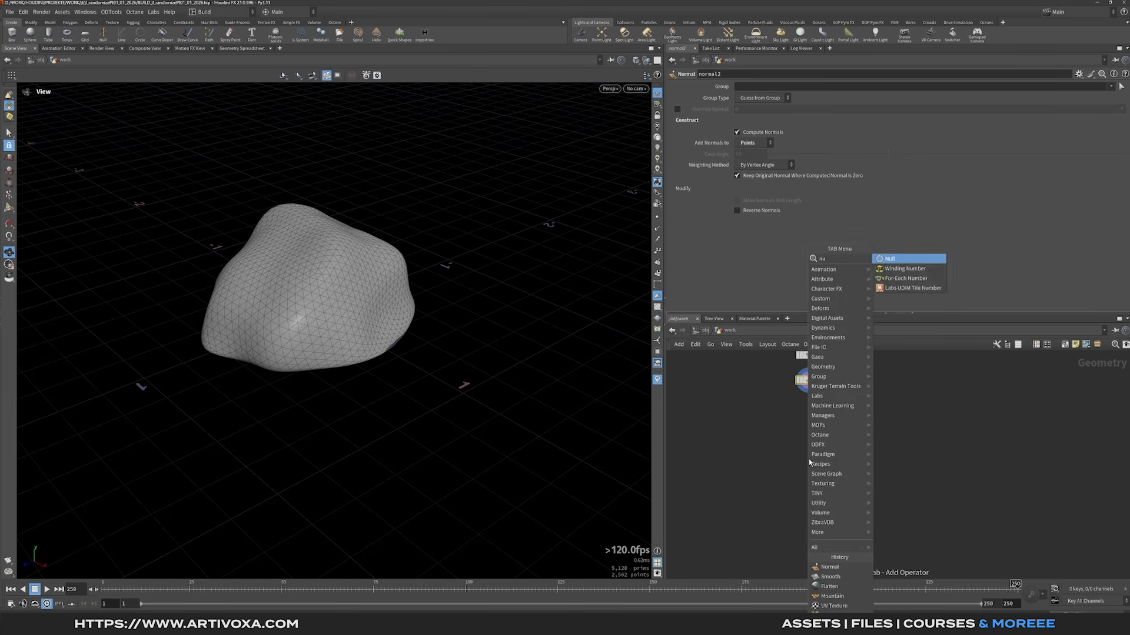
pyautogui.press('Return')
pyautogui.doubleClick(833, 405)
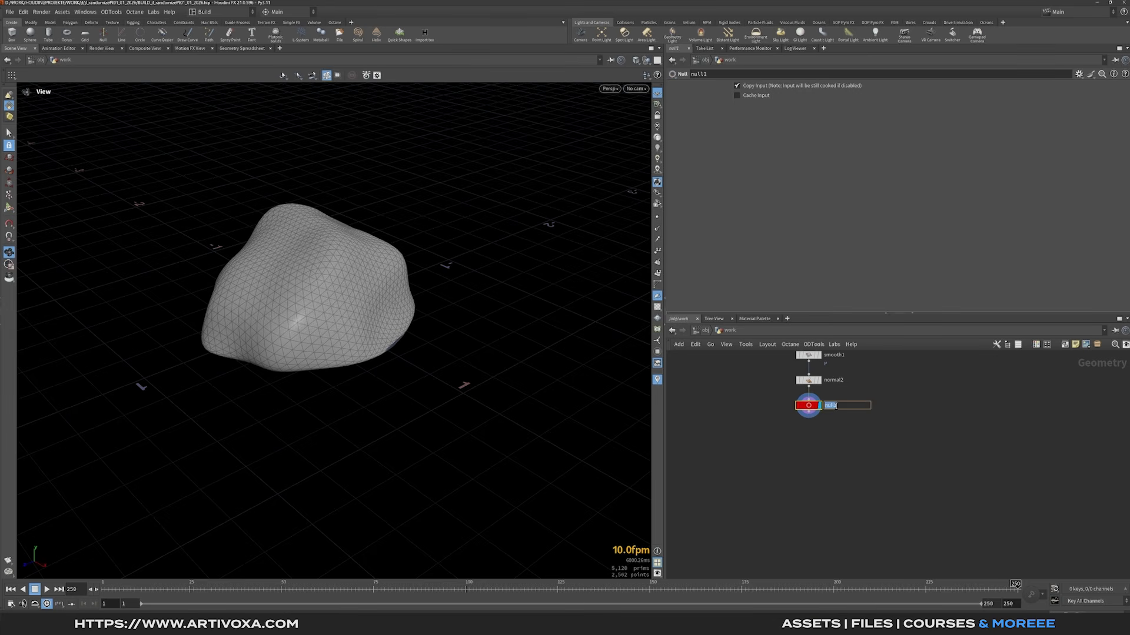
pyautogui.write('OUT_rovck')
pyautogui.write('ck_GEO')
pyautogui.press('Return')
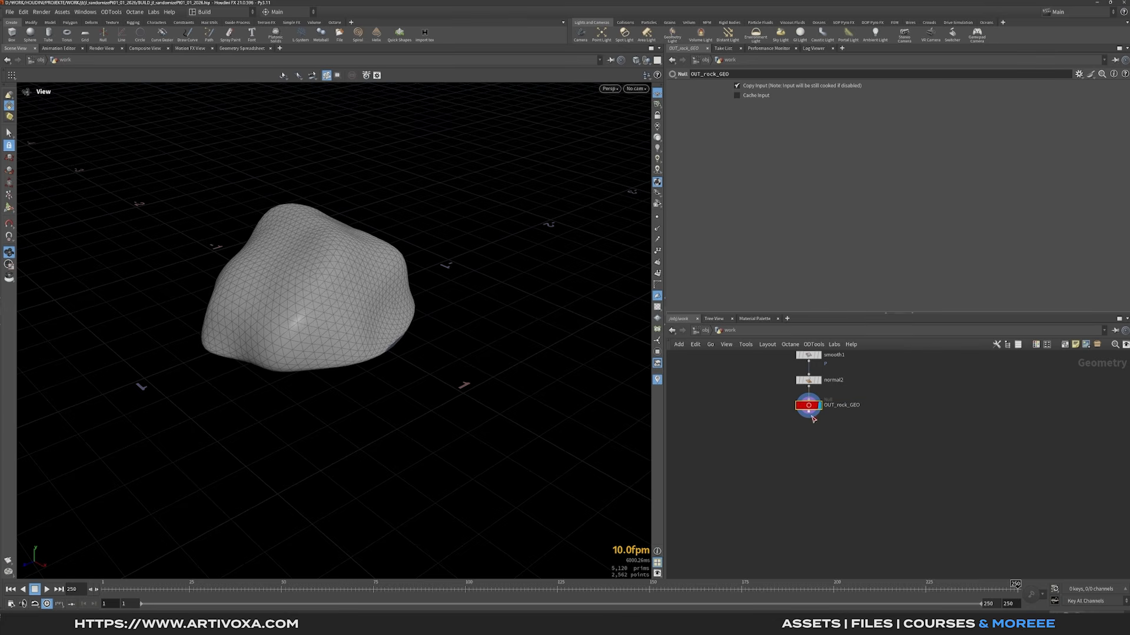
# Add a Scatter node after OUT_rock_GEO and restrict it to the scatter group.
pyautogui.scroll(-2, 821, 478)
pyautogui.moveTo(815, 456); pyautogui.dragTo(842, 417, button='middle')
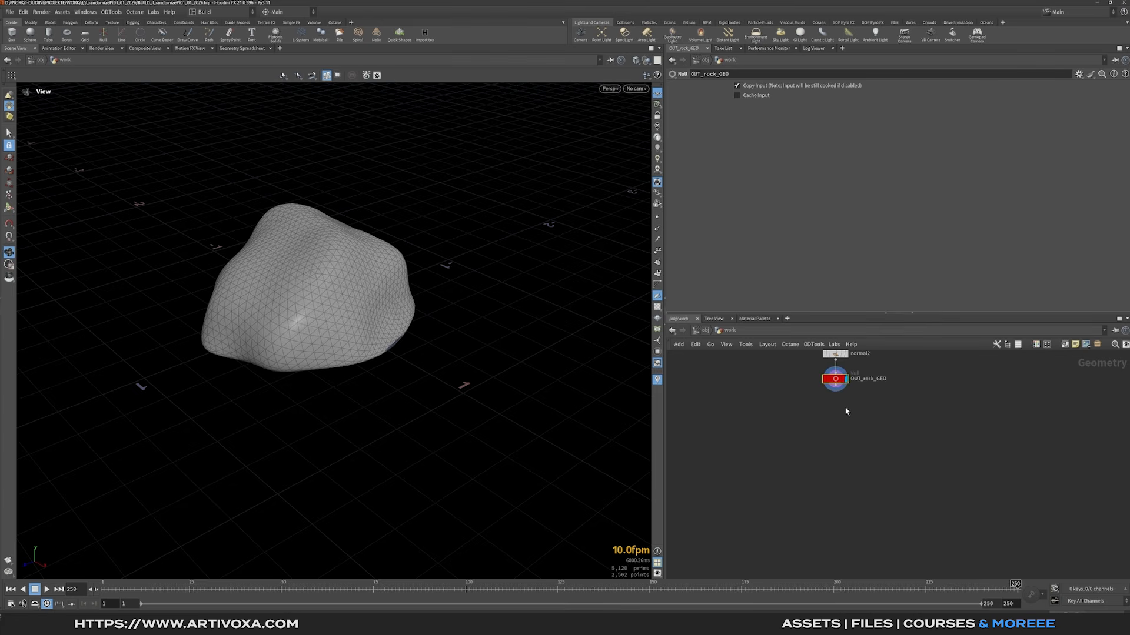
pyautogui.press('Tab')
pyautogui.write('scatt')
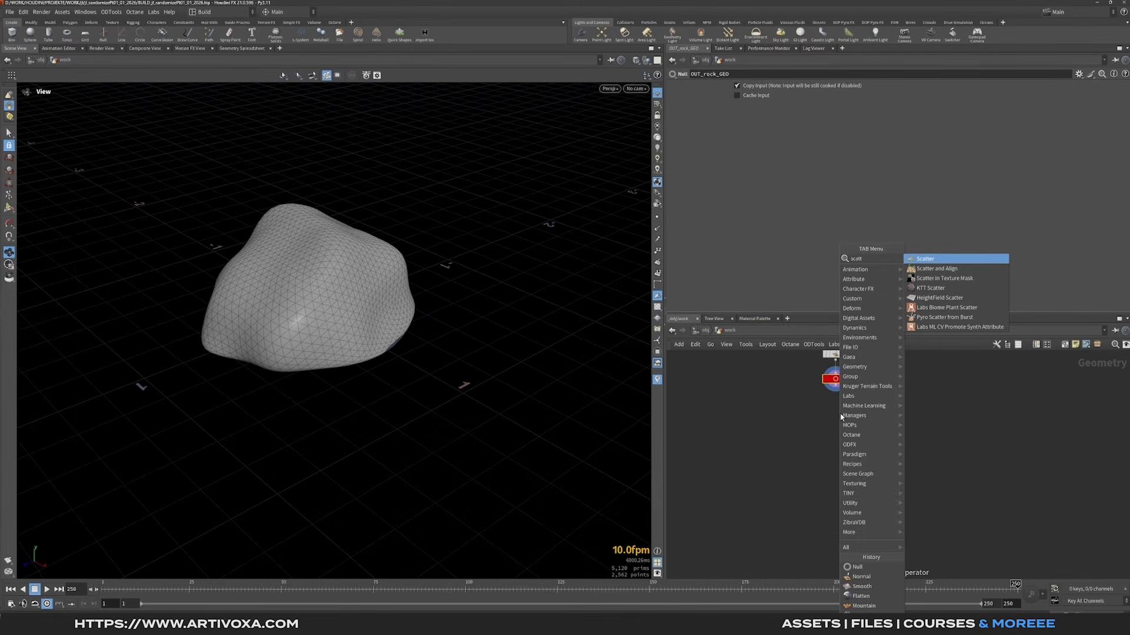
pyautogui.press('Return')
pyautogui.moveTo(567, 373); pyautogui.dragTo(337, 292)
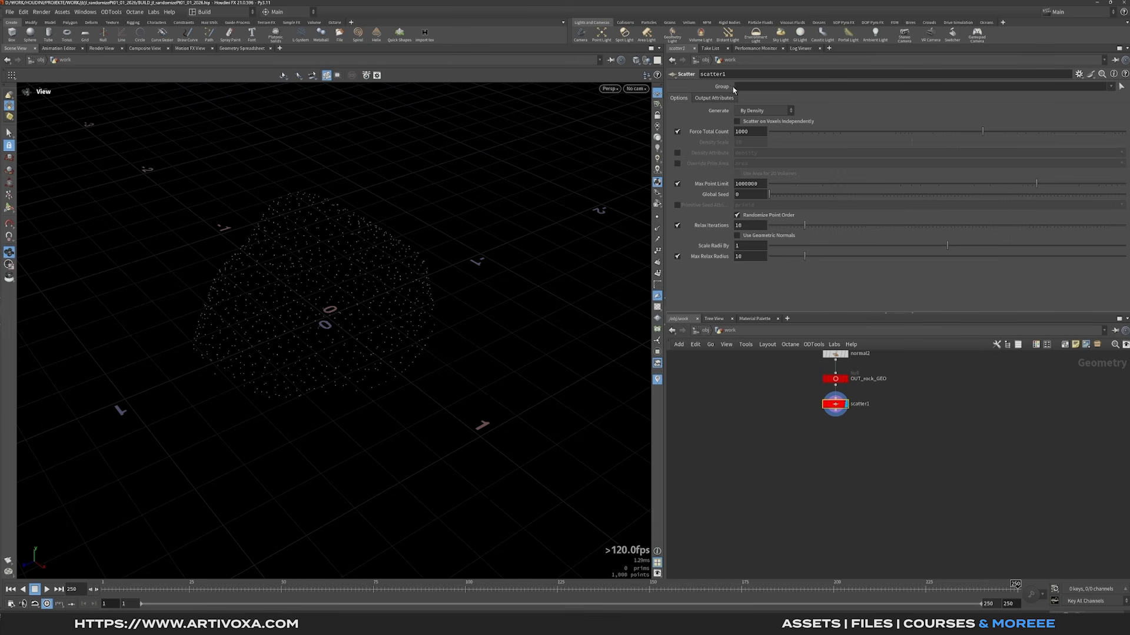
pyautogui.click(1111, 87)
pyautogui.click(1106, 99)
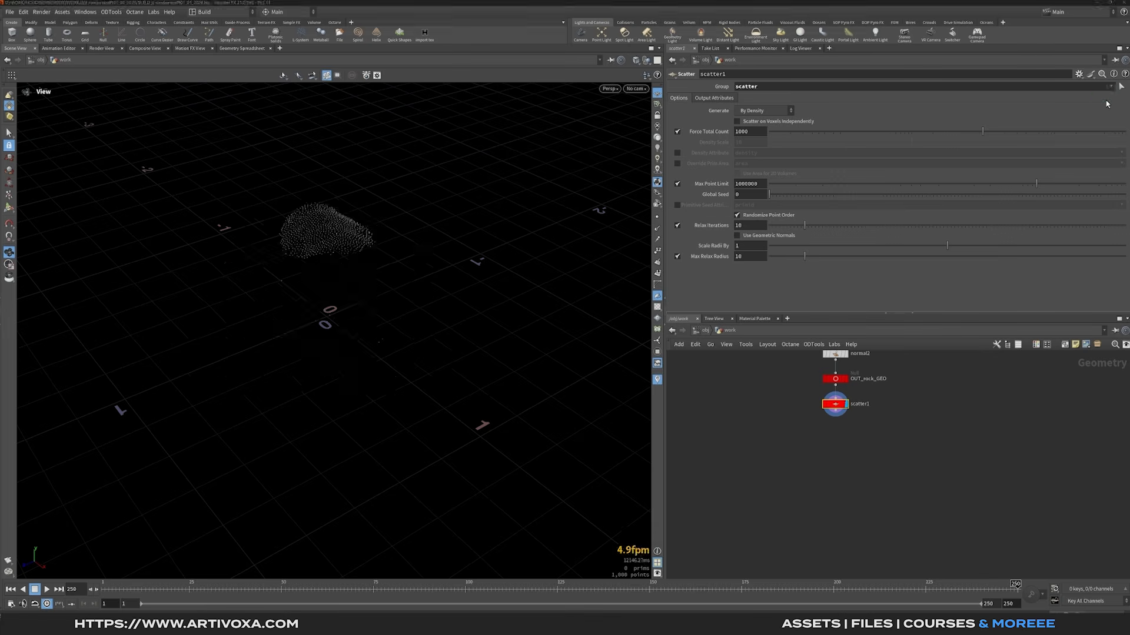
pyautogui.moveTo(258, 279); pyautogui.dragTo(469, 262)
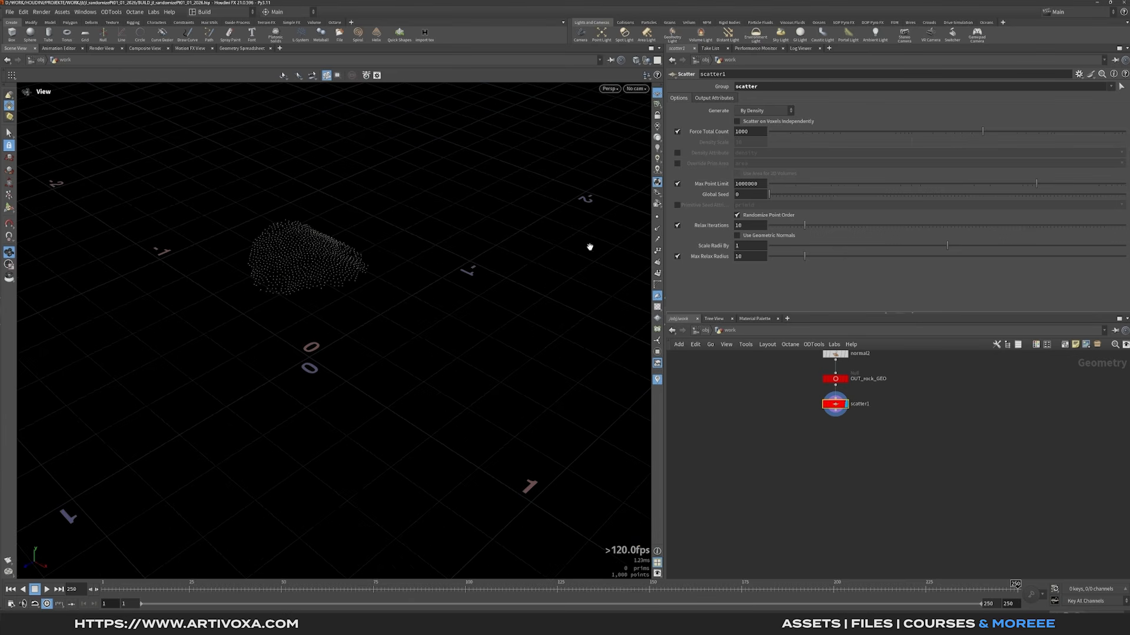
# Set the Scatter node's forced total count to 41 points.
pyautogui.doubleClick(752, 132)
pyautogui.write('41')
pyautogui.press('Return')
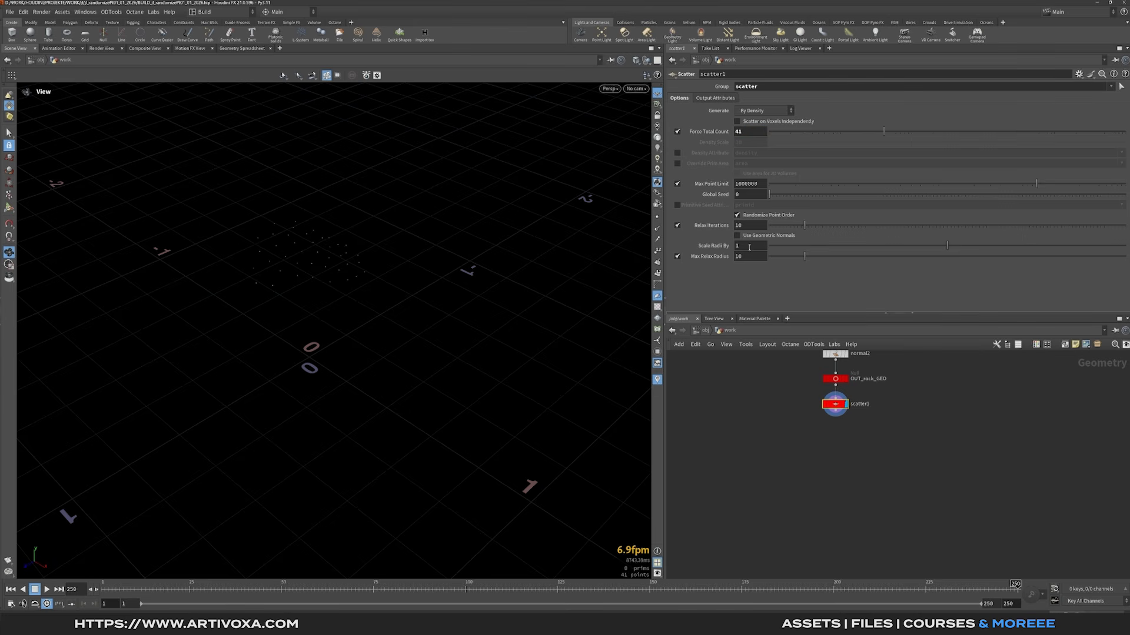
pyautogui.moveTo(336, 254)
pyautogui.mouseDown()
pyautogui.moveTo(327, 282)
pyautogui.moveTo(336, 245)
pyautogui.moveTo(321, 265)
pyautogui.moveTo(325, 292)
pyautogui.moveTo(325, 245)
pyautogui.mouseUp()
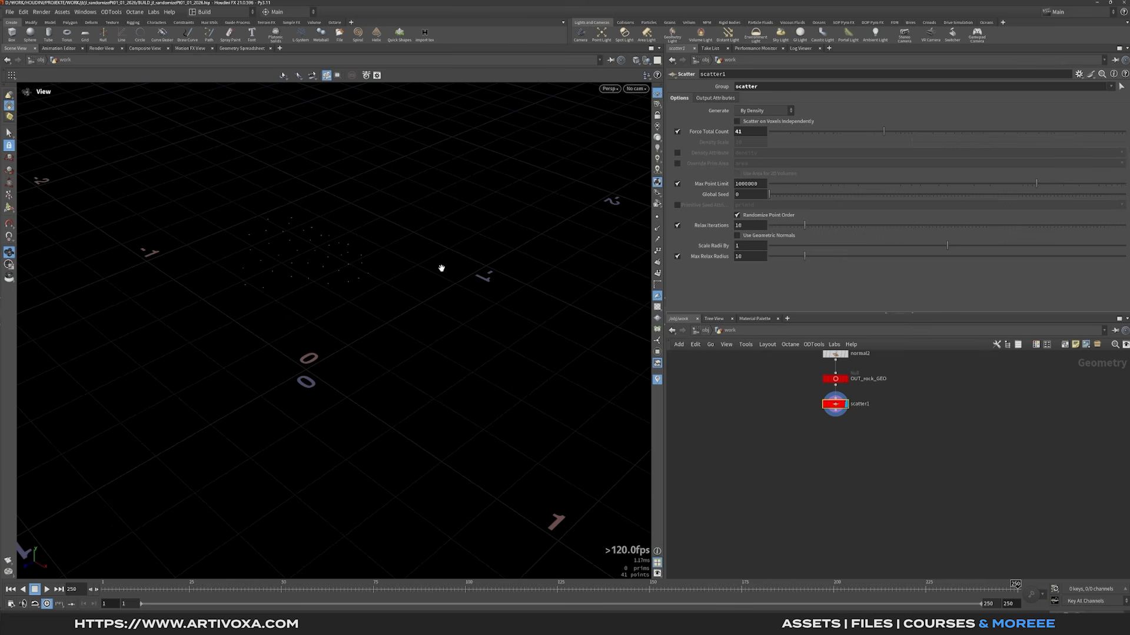
# Set the Scatter node's relax iterations to 25 and its global seed to 18.
pyautogui.click(746, 225)
pyautogui.write('25')
pyautogui.press('Return')
pyautogui.click(749, 195)
pyautogui.write('18')
pyautogui.press('Return')
pyautogui.moveTo(277, 386); pyautogui.dragTo(329, 289)
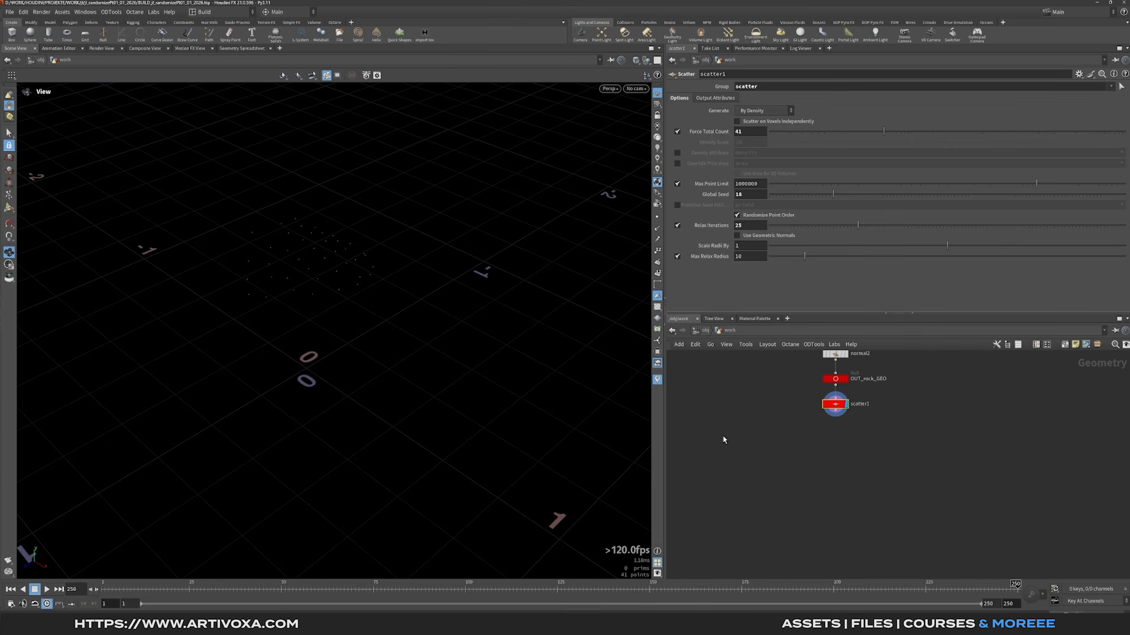
# Add an Attribute Adjust Float node for pscale after the Scatter node.
pyautogui.press('Tab')
pyautogui.write('aa')
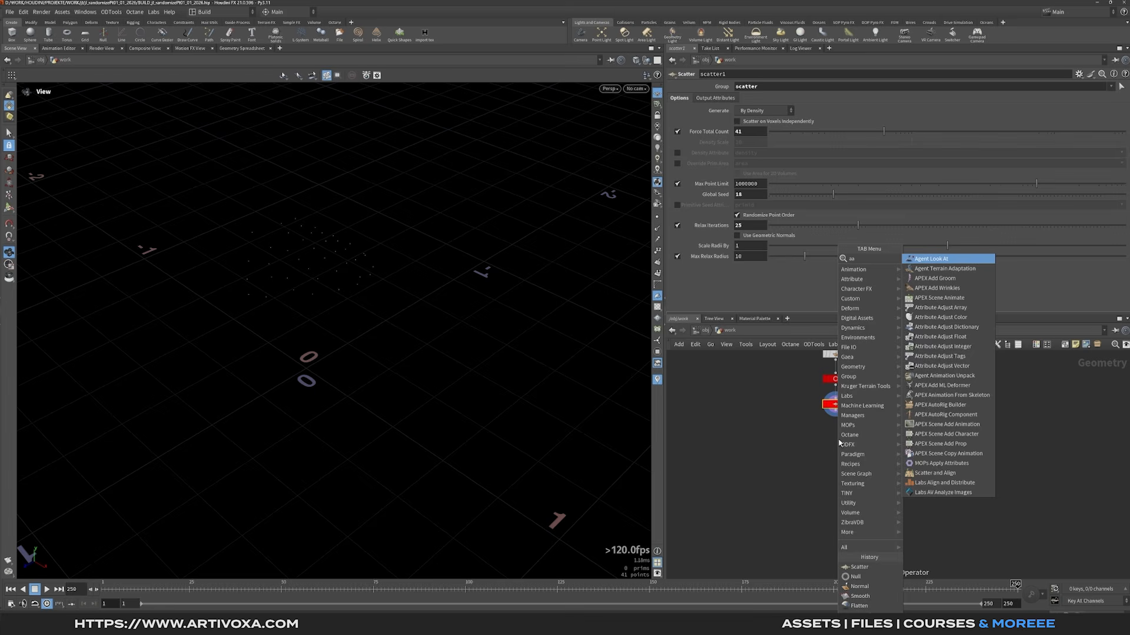
pyautogui.write('fl')
pyautogui.press('Return')
pyautogui.click(838, 434)
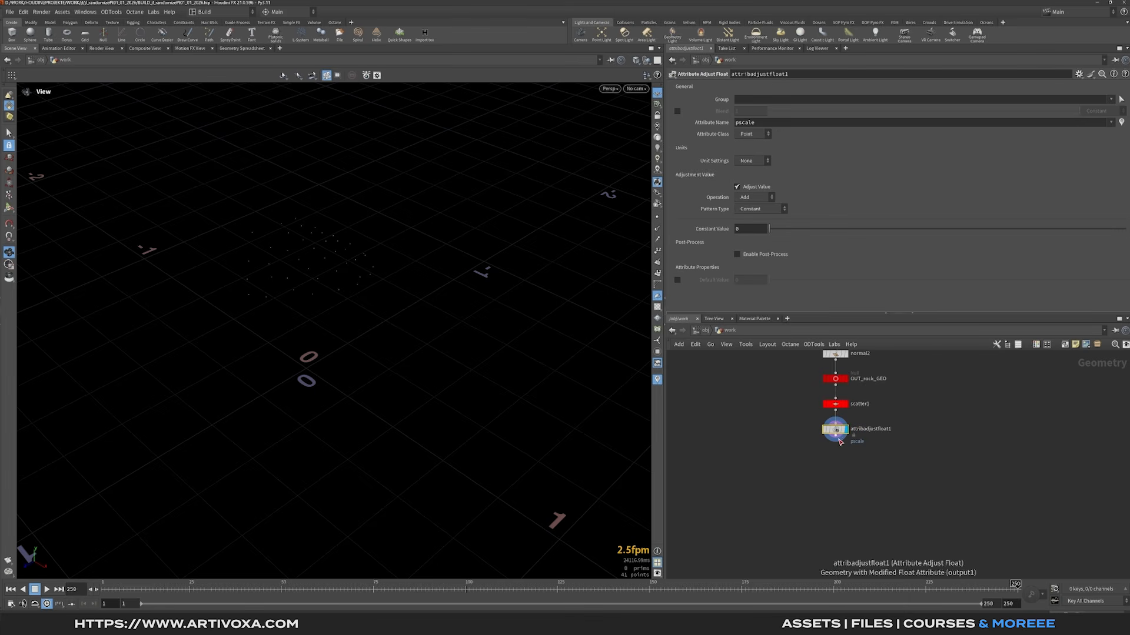
pyautogui.moveTo(413, 247); pyautogui.dragTo(349, 247)
pyautogui.moveTo(363, 240); pyautogui.dragTo(375, 250, button='middle')
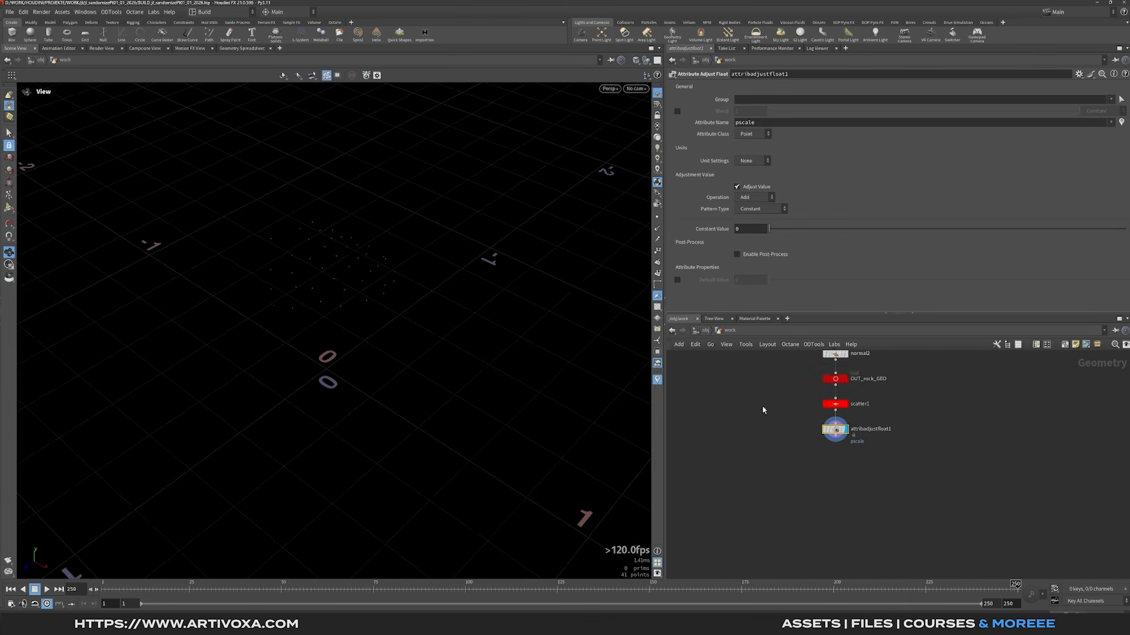
# Randomize pscale with the Random pattern type, using a minimum value of 0.125 and a maximum value of 0.25.
pyautogui.click(758, 212)
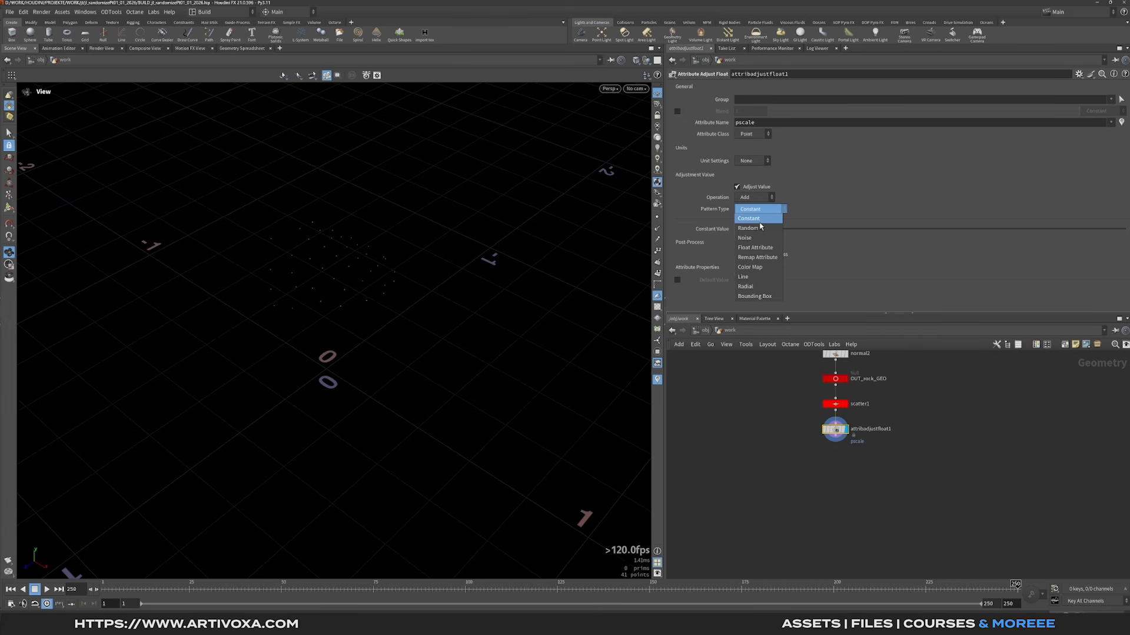
pyautogui.click(761, 229)
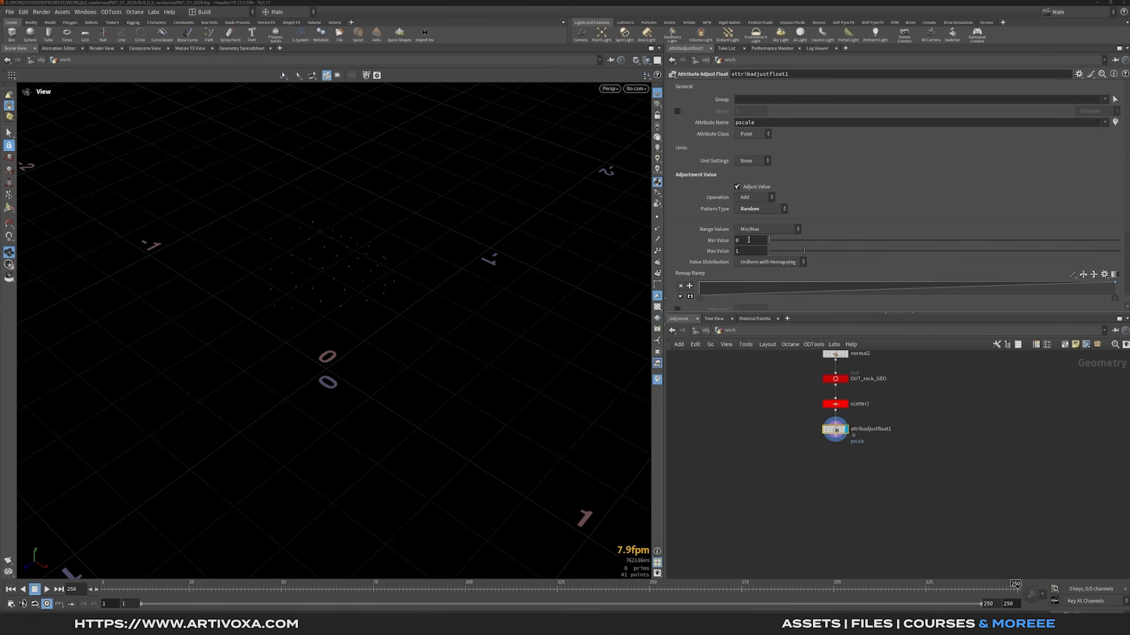
pyautogui.click(749, 240)
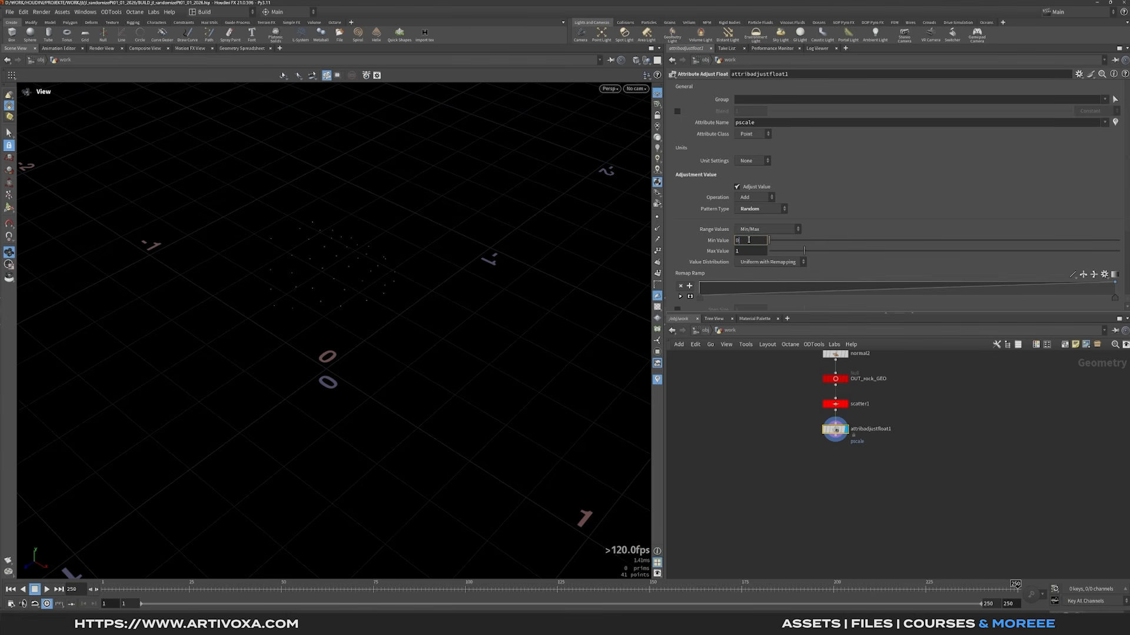
pyautogui.write('0.125')
pyautogui.press('Return')
pyautogui.click(738, 251)
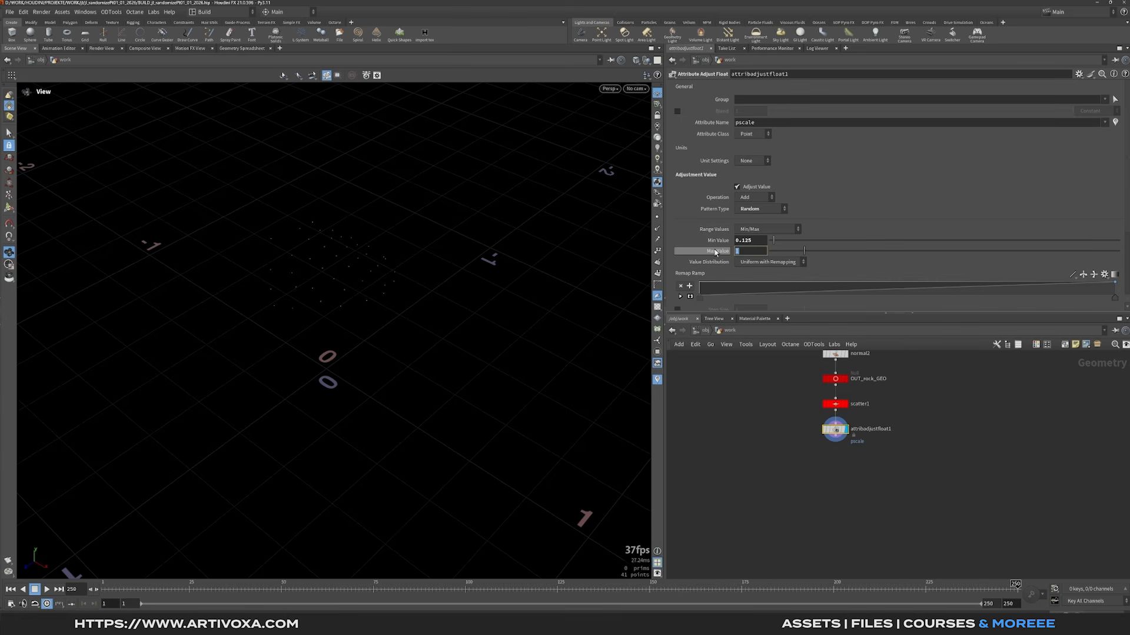
pyautogui.write('0.25')
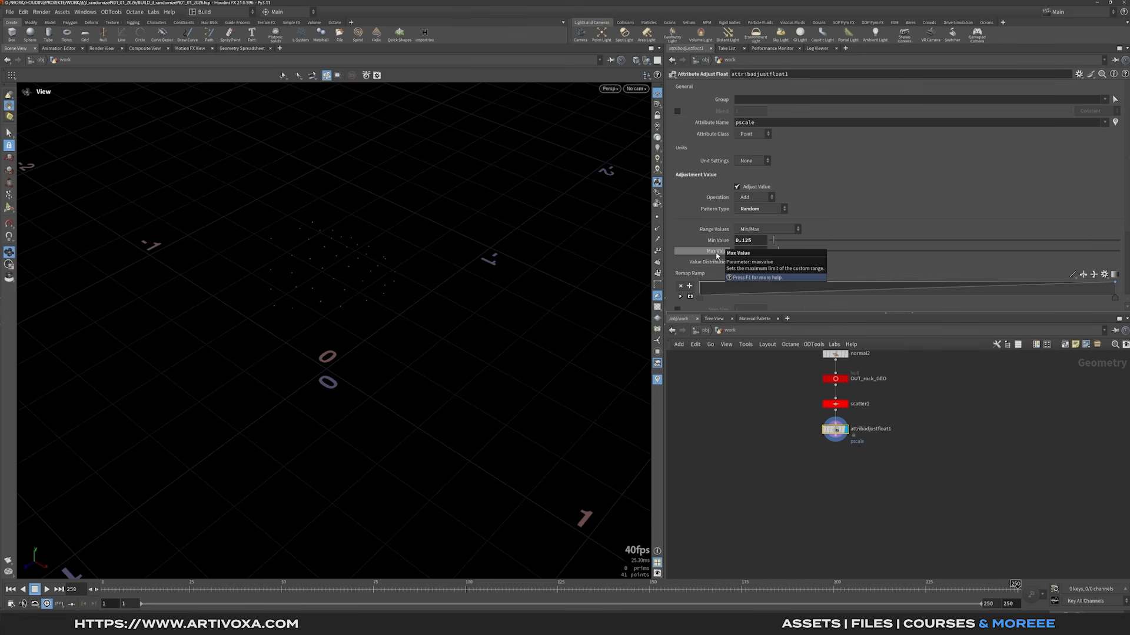
pyautogui.press('Return')
# Expand the pscale remap ramp and try adding four intermediate points along its curve.
pyautogui.scroll(-3, 785, 304)
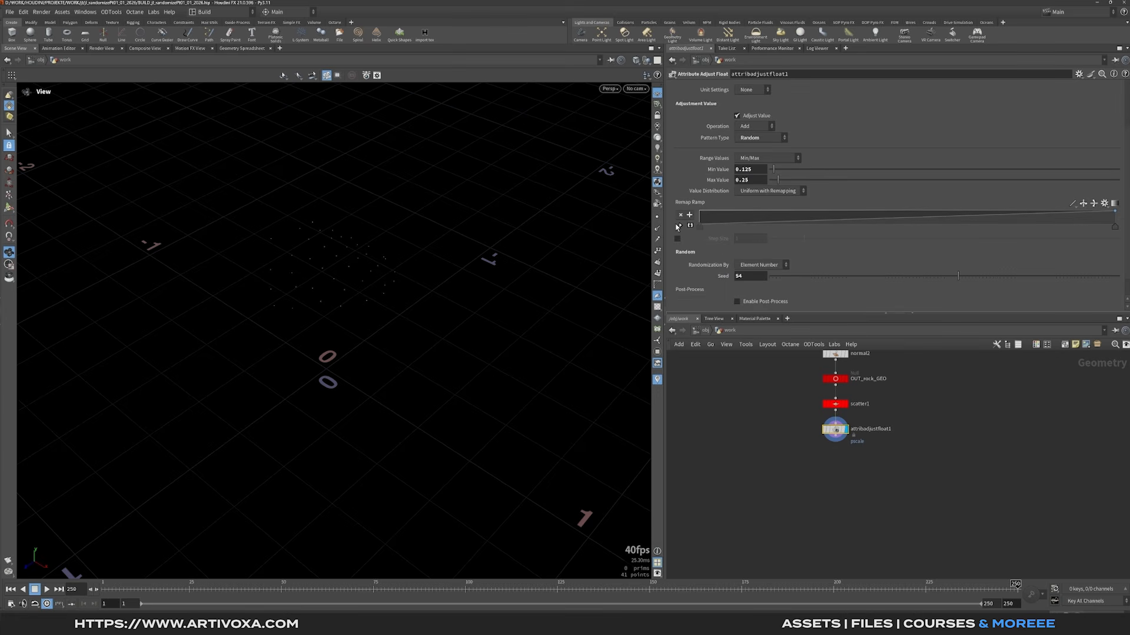
pyautogui.click(680, 224)
pyautogui.scroll(-1, 685, 231)
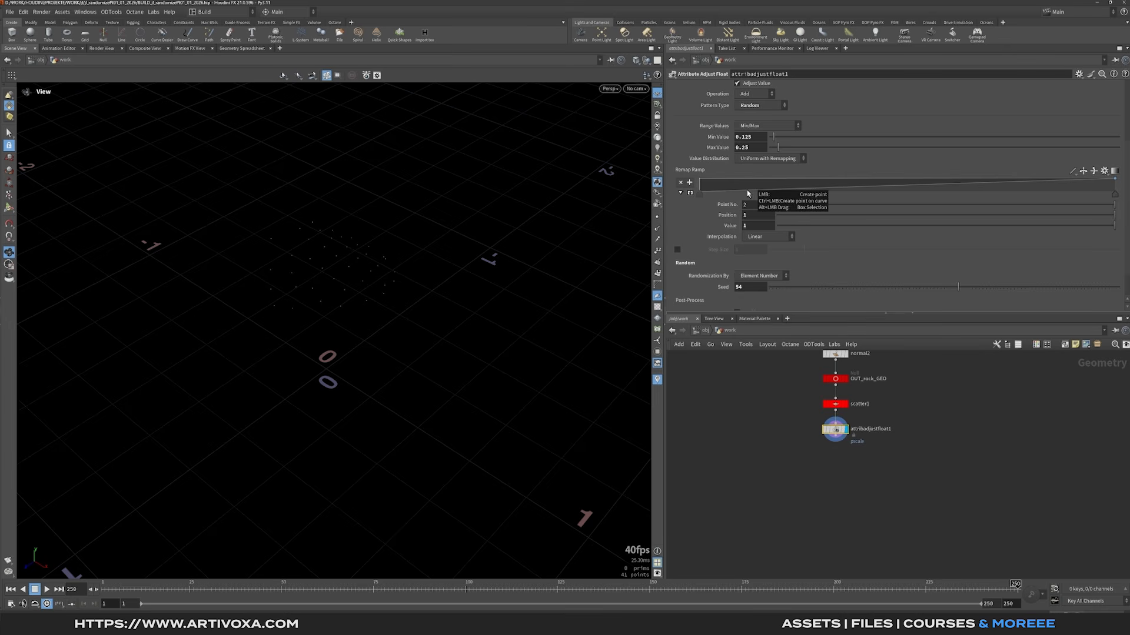
pyautogui.click(807, 188)
pyautogui.click(869, 188)
pyautogui.click(952, 187)
pyautogui.click(1026, 187)
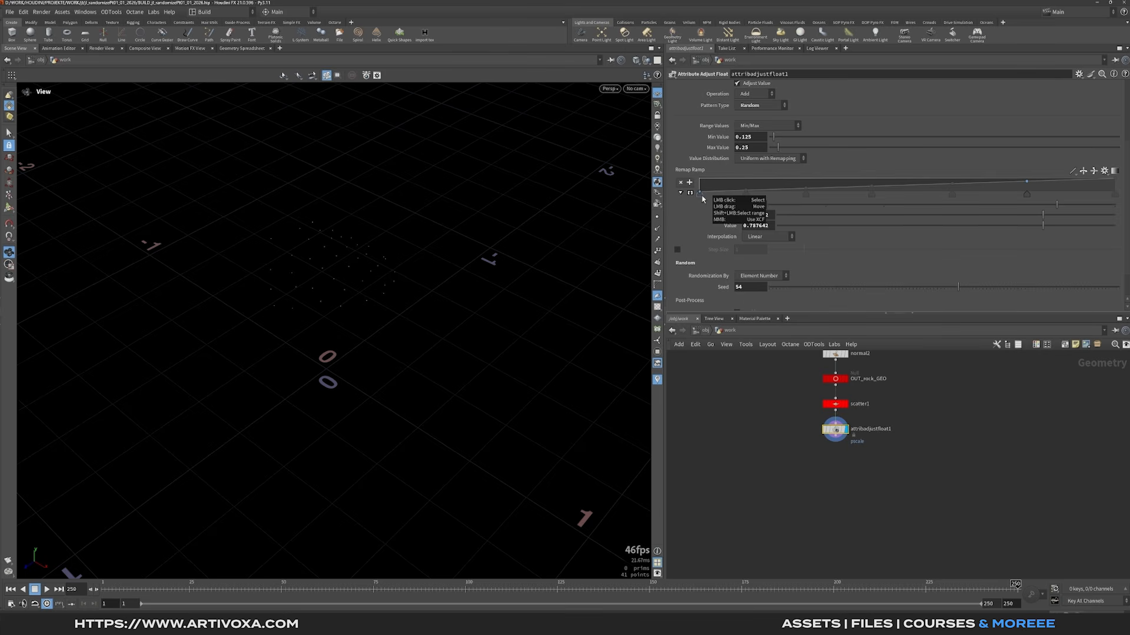
pyautogui.click(1070, 170)
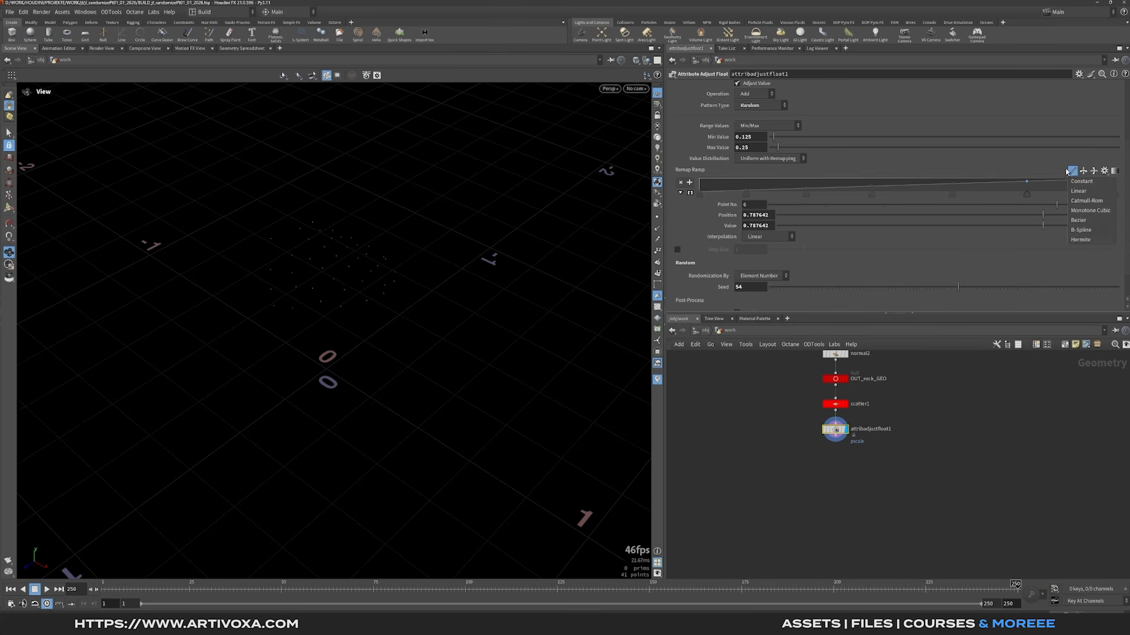
pyautogui.click(700, 194)
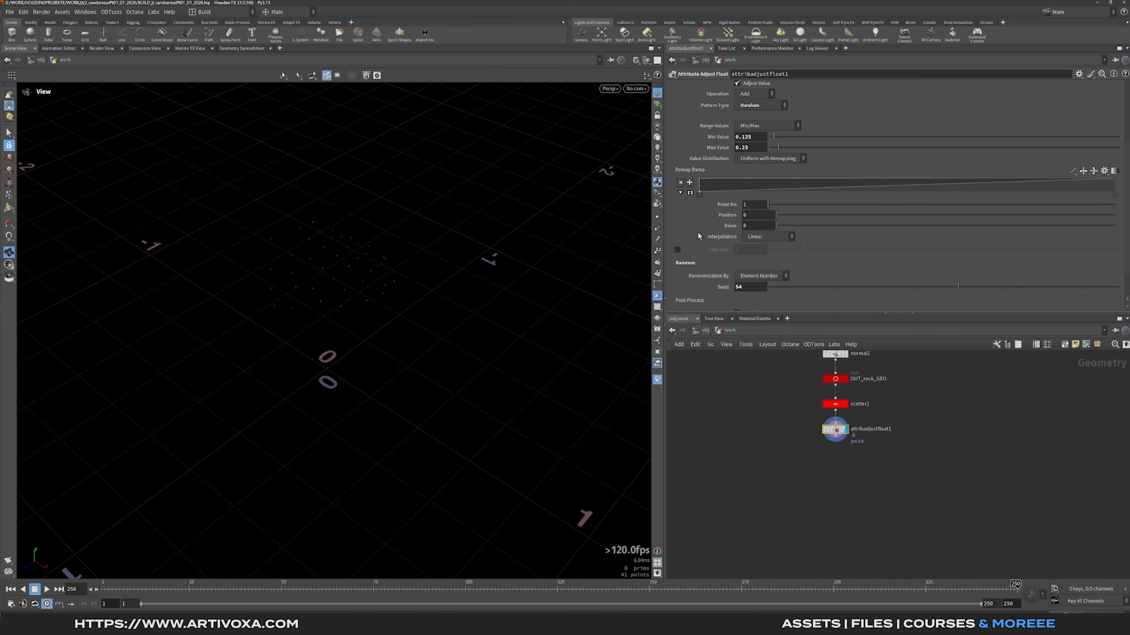
# Set the first remap ramp point's value to 0.43, and set the second point's position to 0.2 along with its value.
pyautogui.keyDown('alt'); pyautogui.moveTo(330, 234); pyautogui.dragTo(366, 252); pyautogui.keyUp('alt')
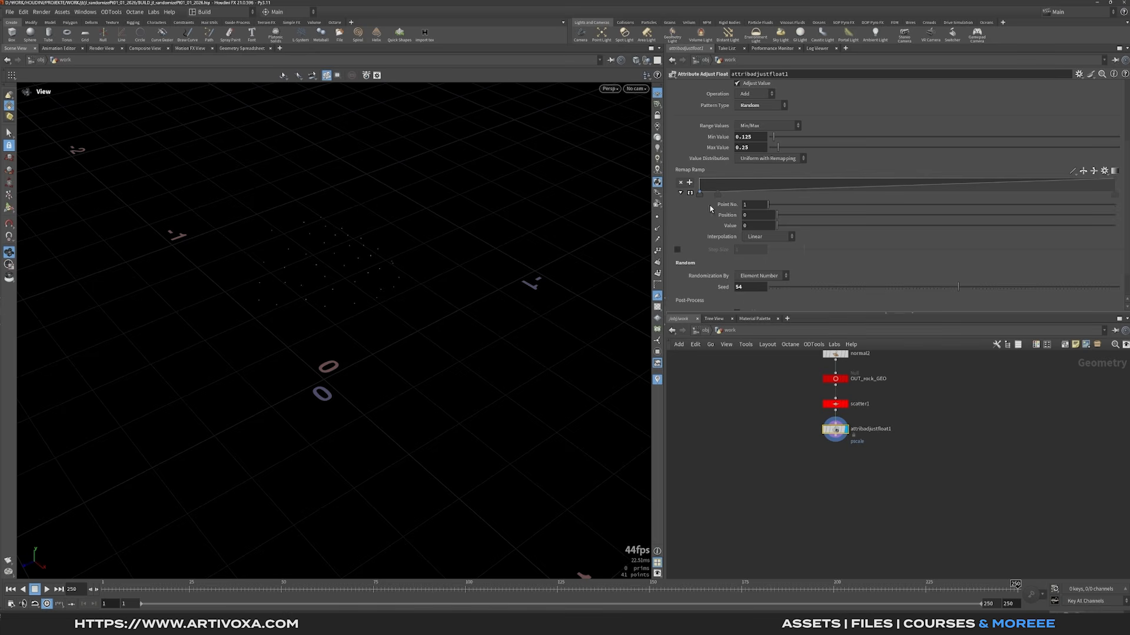
pyautogui.click(754, 225)
pyautogui.write('.43')
pyautogui.press('Return')
pyautogui.click(718, 194)
pyautogui.doubleClick(750, 214)
pyautogui.write('0.2')
pyautogui.press('Return')
pyautogui.click(757, 226)
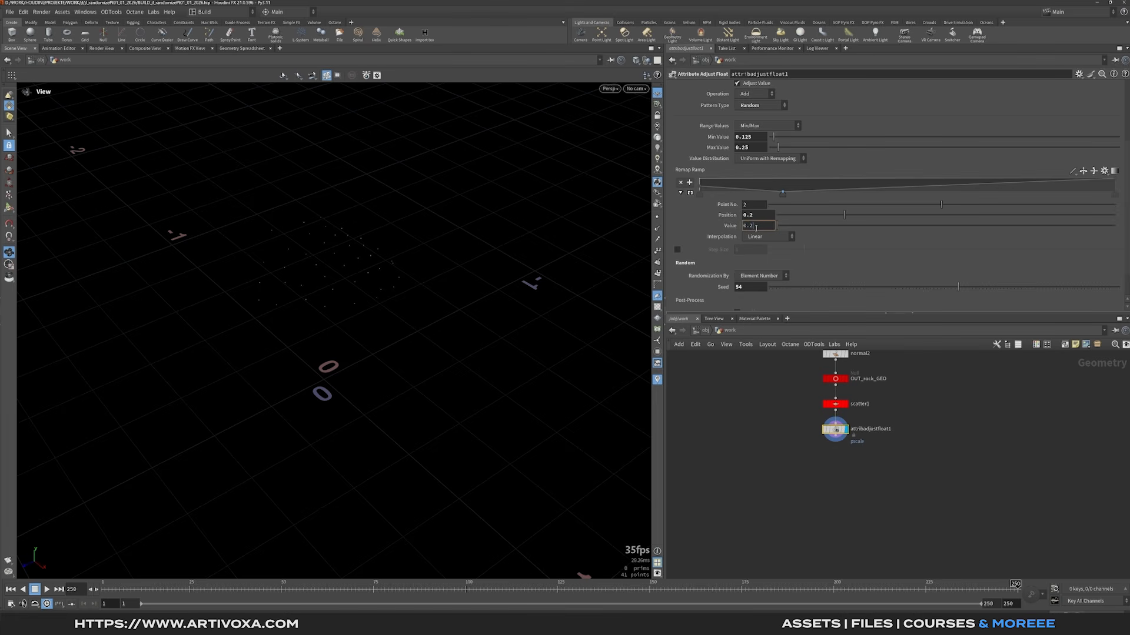
pyautogui.press('Return')
# Add a third remap ramp point at position 0.4 with a value of 0.41.
pyautogui.click(839, 191)
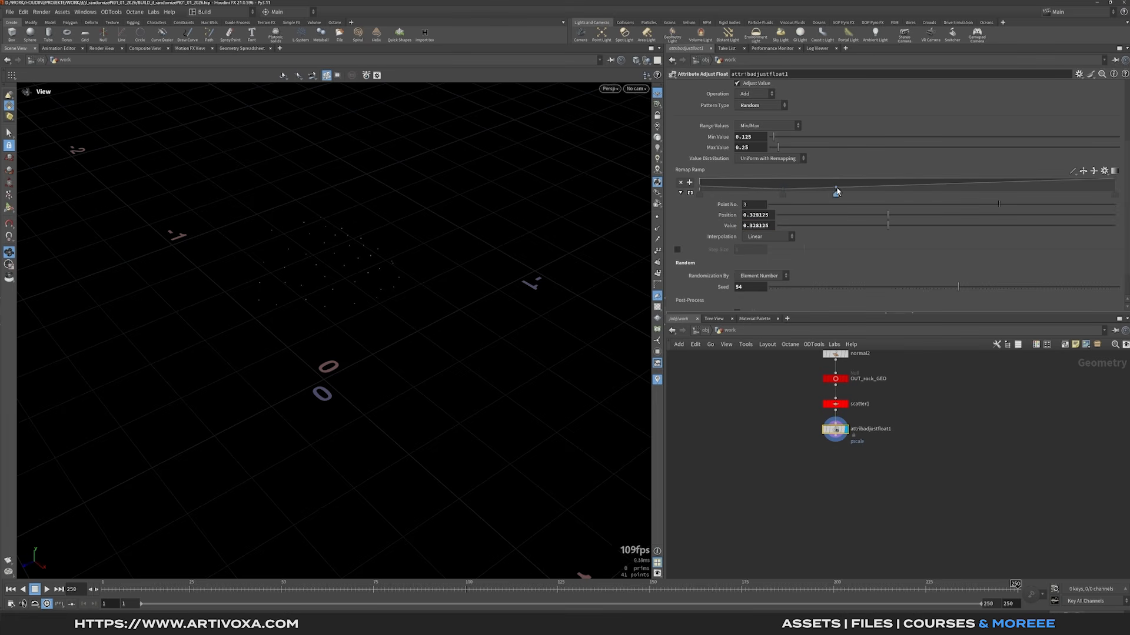
pyautogui.moveTo(841, 194); pyautogui.dragTo(845, 145)
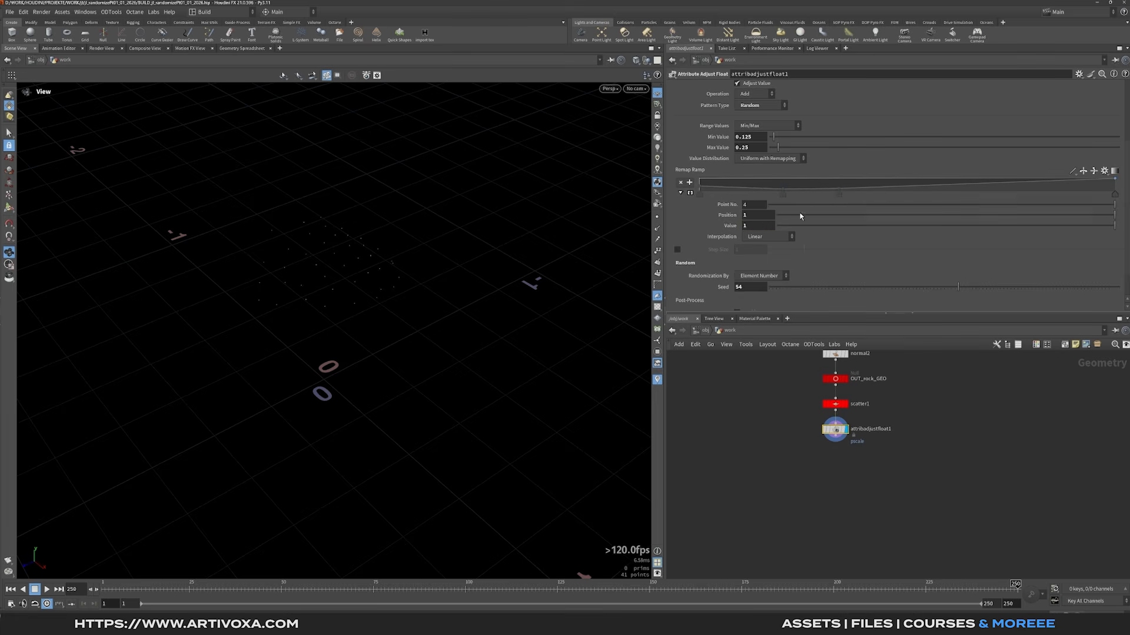
pyautogui.click(836, 195)
pyautogui.moveTo(749, 216); pyautogui.dragTo(776, 216)
pyautogui.write('.4000000059604645')
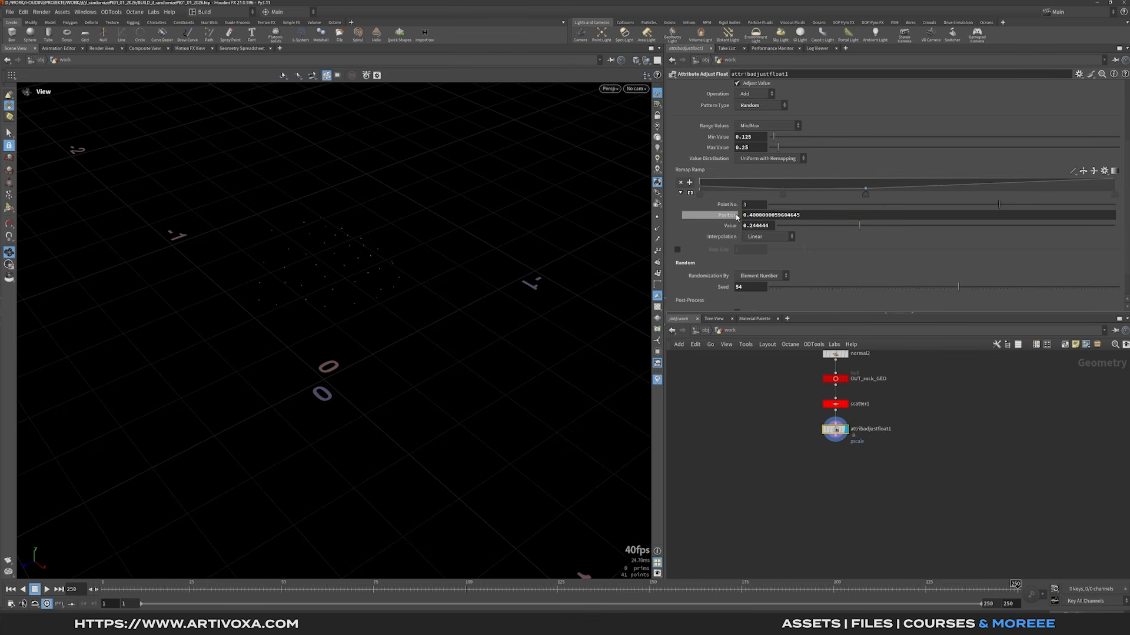
pyautogui.press('Return')
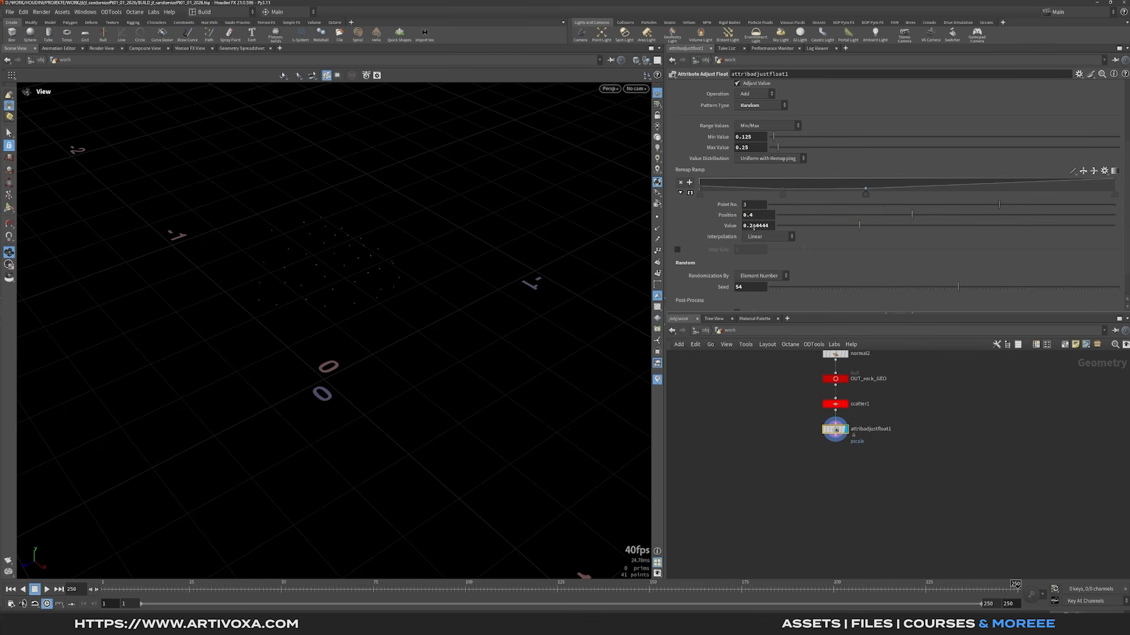
pyautogui.moveTo(748, 227); pyautogui.dragTo(779, 227)
pyautogui.press('BackSpace')
pyautogui.write('41')
pyautogui.press('Return')
# Add a fourth remap ramp point at position 0.7 with a value of 0.18.
pyautogui.click(912, 190)
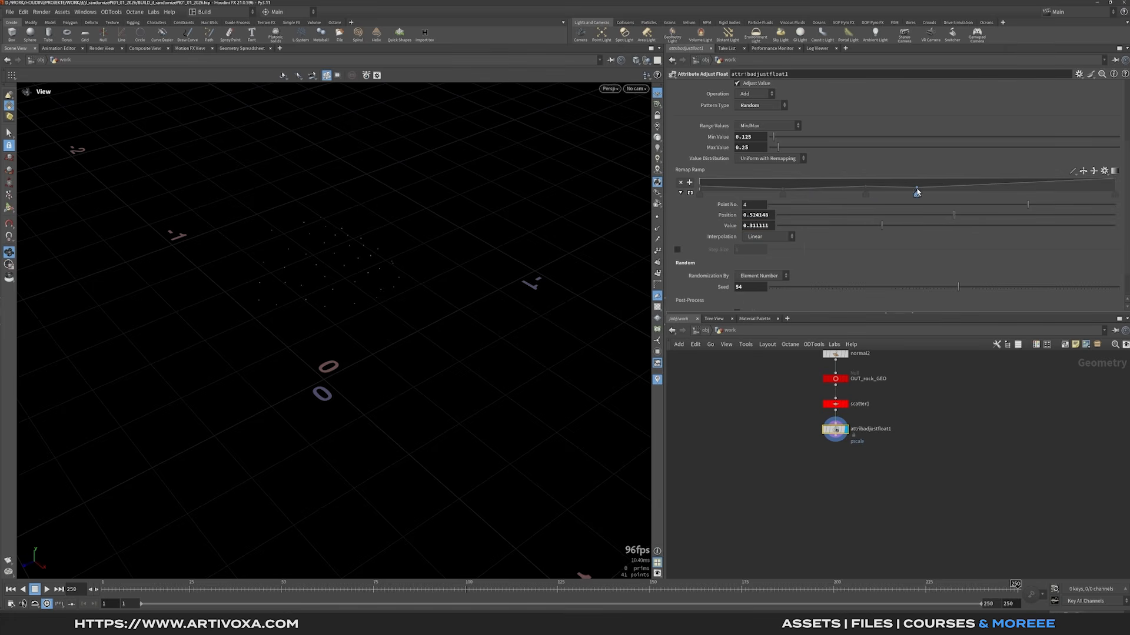
pyautogui.doubleClick(750, 214)
pyautogui.write('.7')
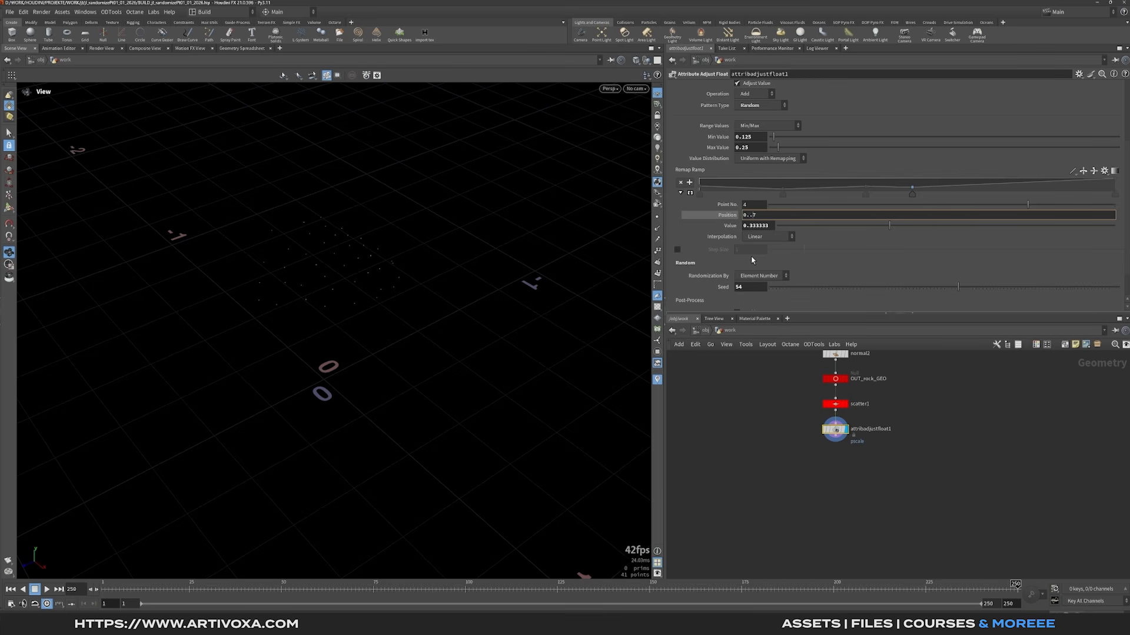
pyautogui.press('Return')
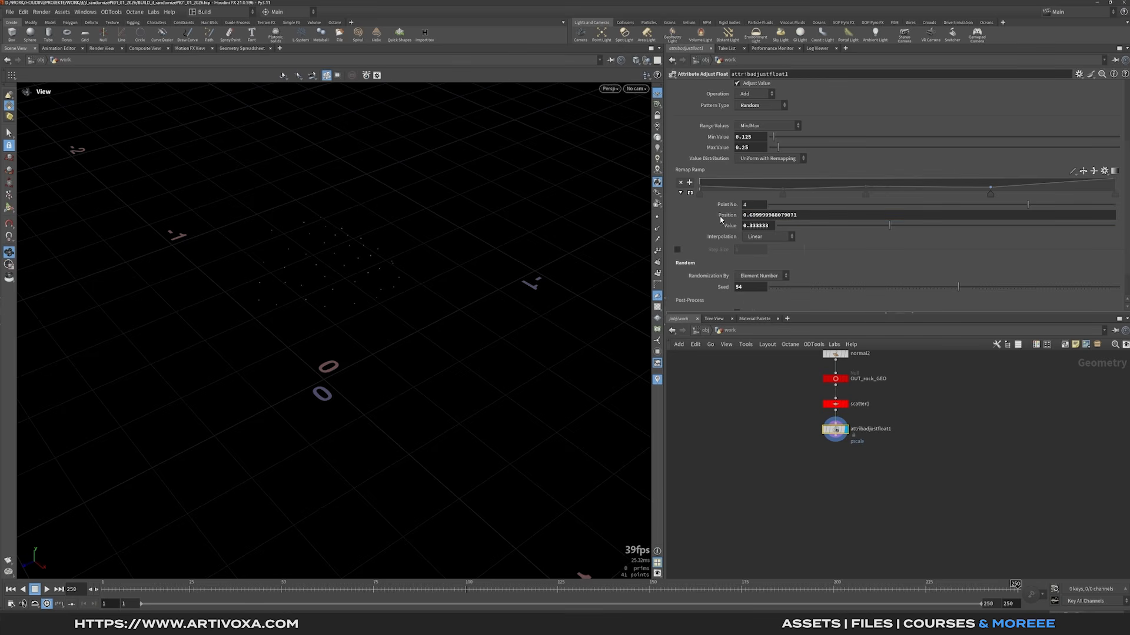
pyautogui.doubleClick(775, 226)
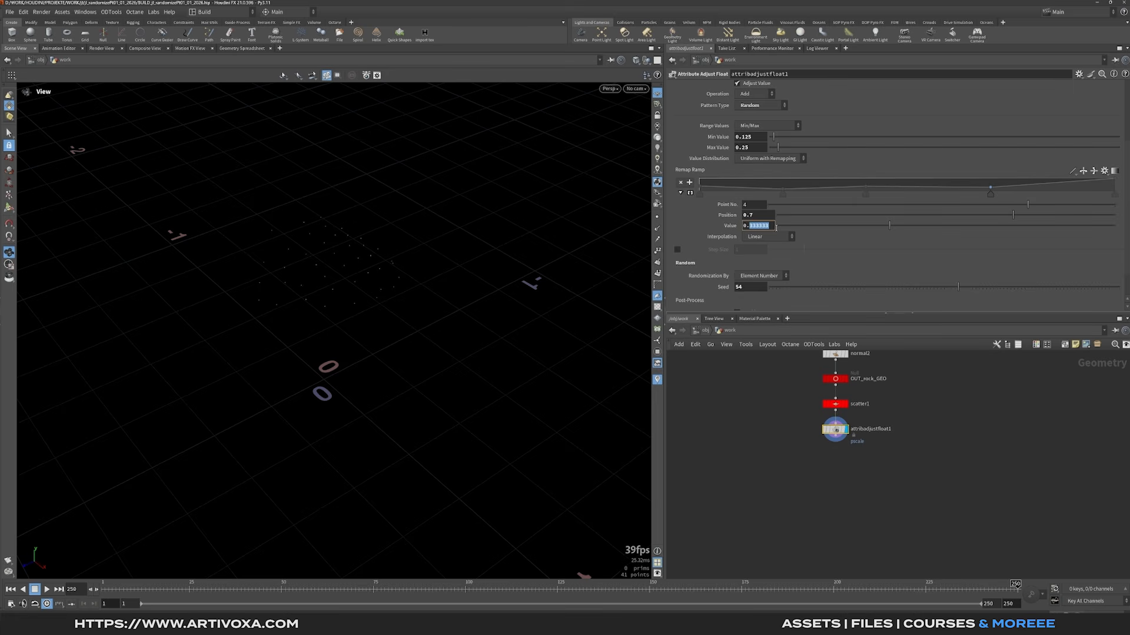
pyautogui.write('18')
pyautogui.press('Return')
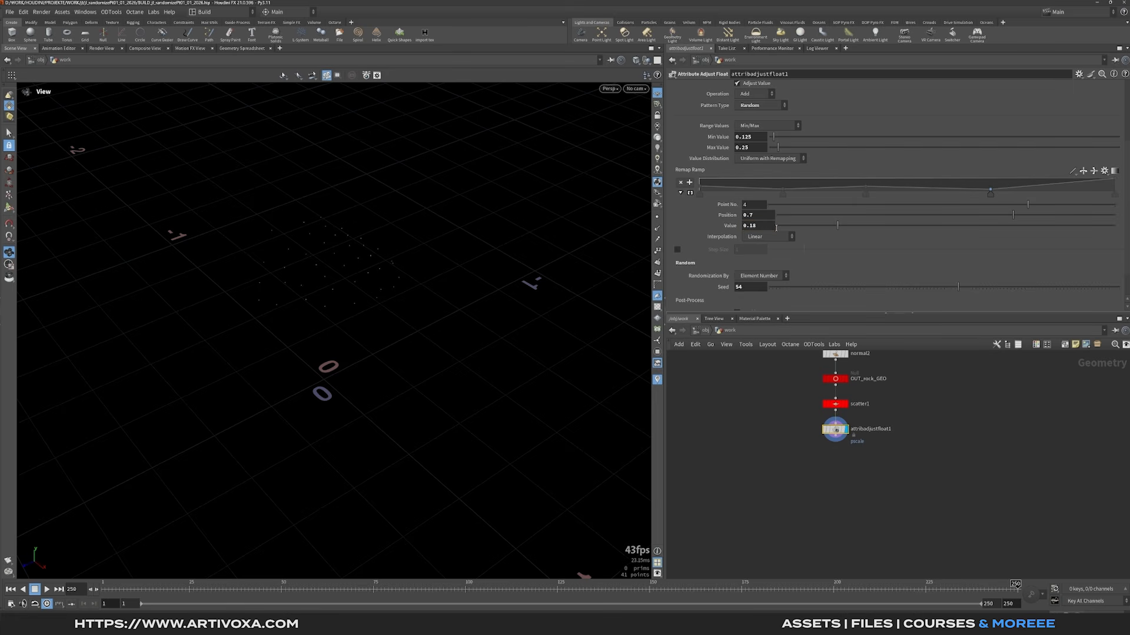
# Add a fifth remap ramp point at position 0.8 and adjust its value.
pyautogui.click(1031, 191)
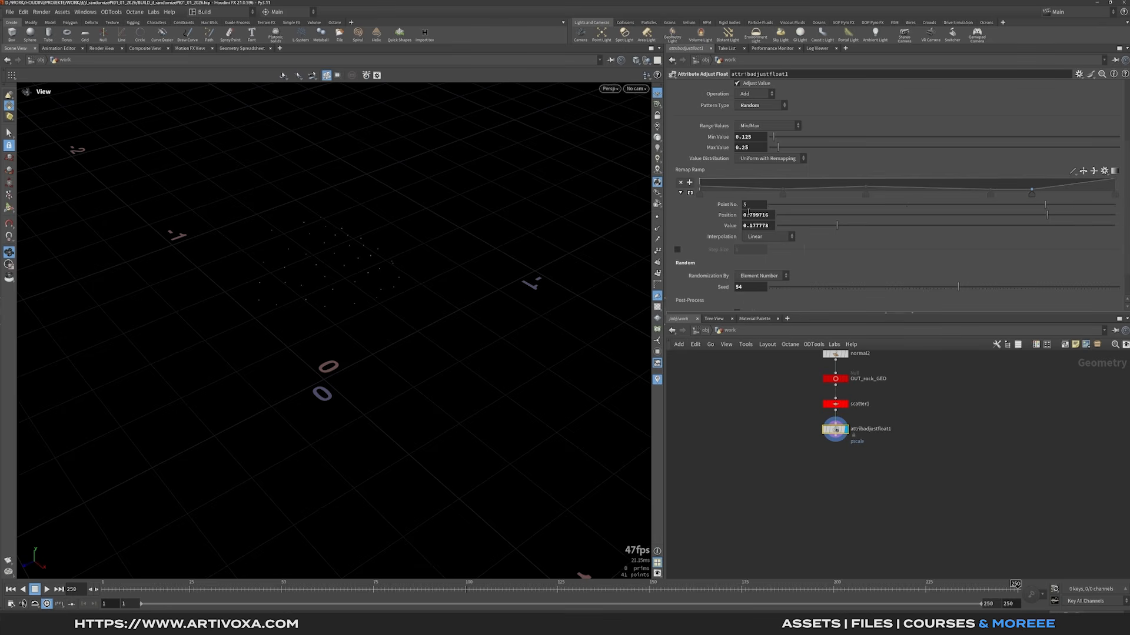
pyautogui.moveTo(748, 215); pyautogui.dragTo(778, 217)
pyautogui.write('8')
pyautogui.click(760, 226)
pyautogui.moveTo(751, 226); pyautogui.dragTo(774, 226)
pyautogui.press('Return')
# Add a sixth remap ramp point at position 0.9 with a value of 0.46.
pyautogui.click(1077, 191)
pyautogui.moveTo(743, 215); pyautogui.dragTo(772, 216)
pyautogui.write('0.9')
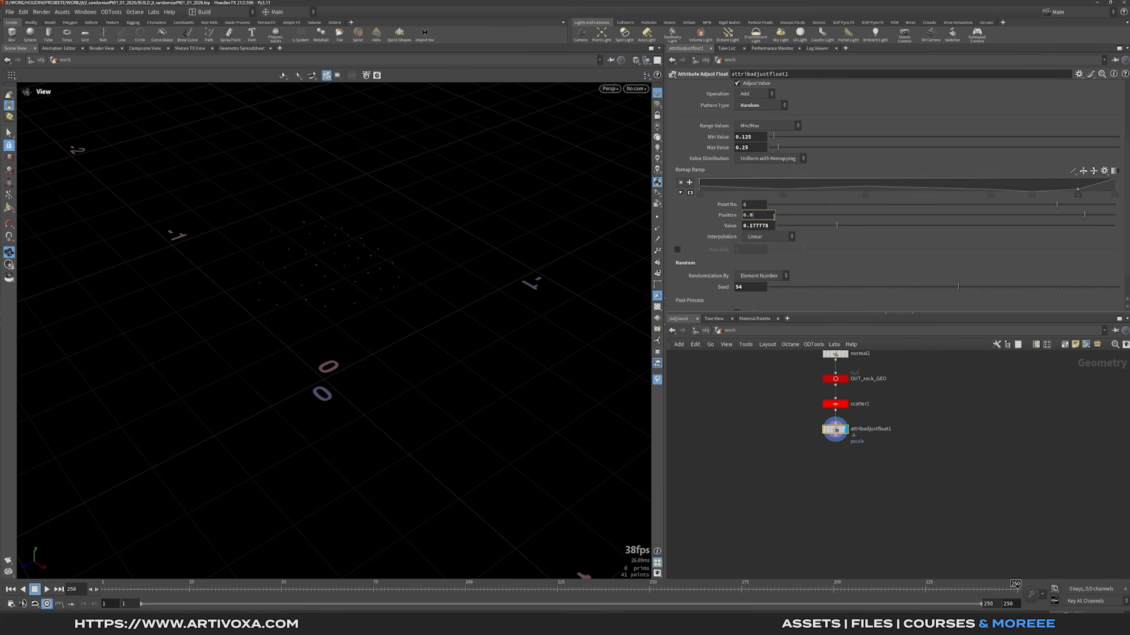
pyautogui.press('Return')
pyautogui.moveTo(743, 225); pyautogui.dragTo(771, 226)
pyautogui.write('0.46')
pyautogui.press('Return')
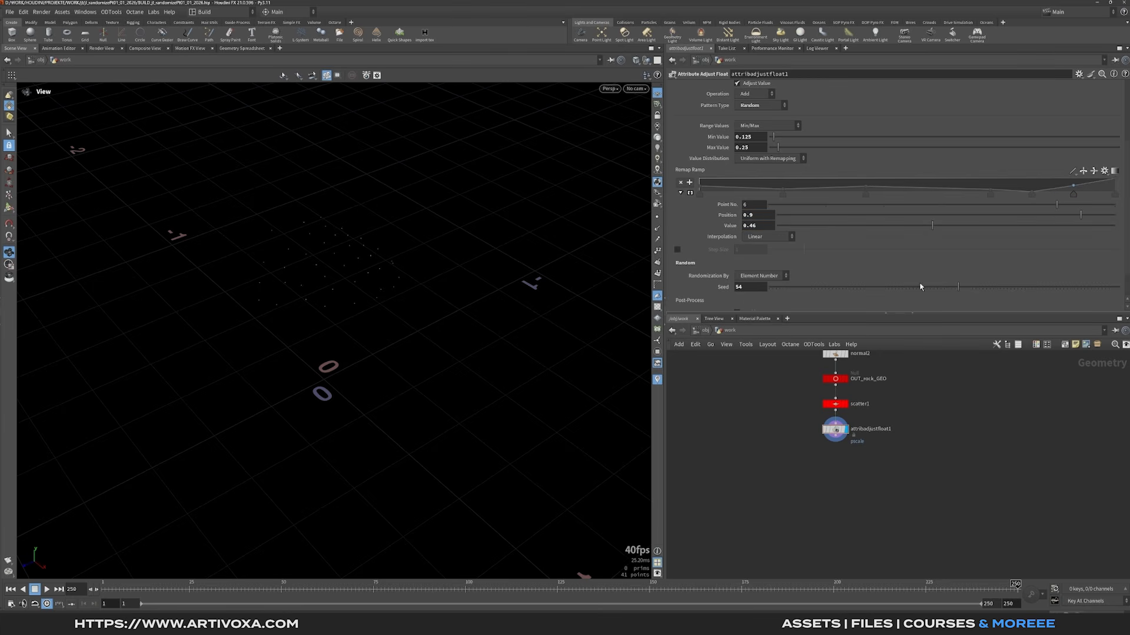
# Check the ramp's end point and set the pscale randomization seed to 29.
pyautogui.click(1115, 194)
pyautogui.moveTo(331, 272); pyautogui.dragTo(294, 246)
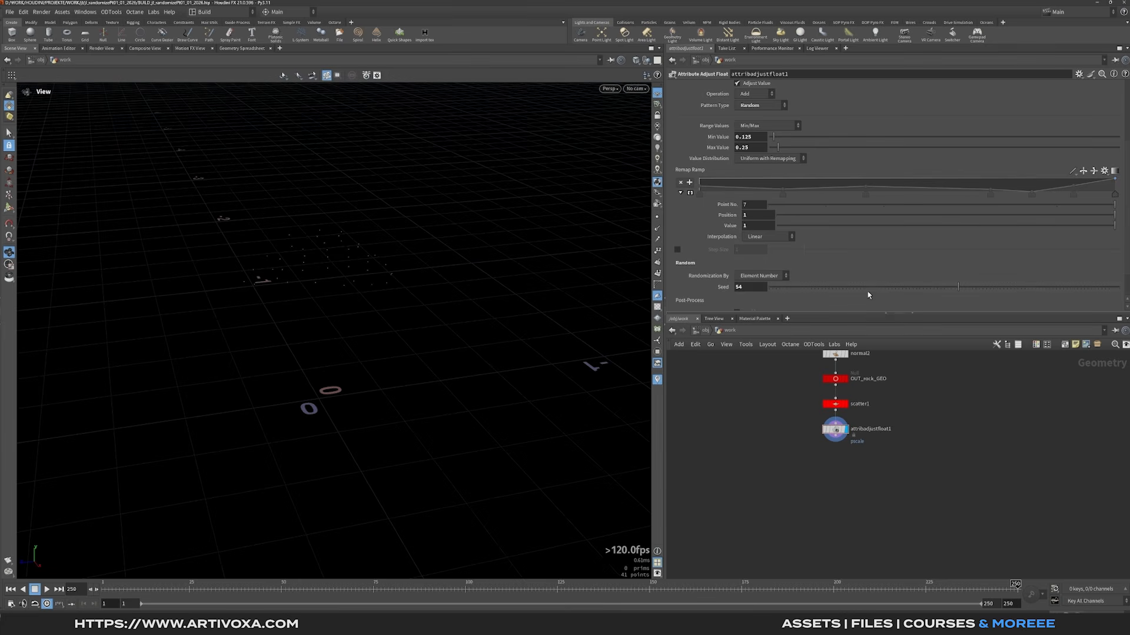
pyautogui.doubleClick(762, 287)
pyautogui.write('29')
pyautogui.press('Return')
# Add a Scatter and Align node and connect it after the pscale Attribute Adjust Float node.
pyautogui.press('Tab')
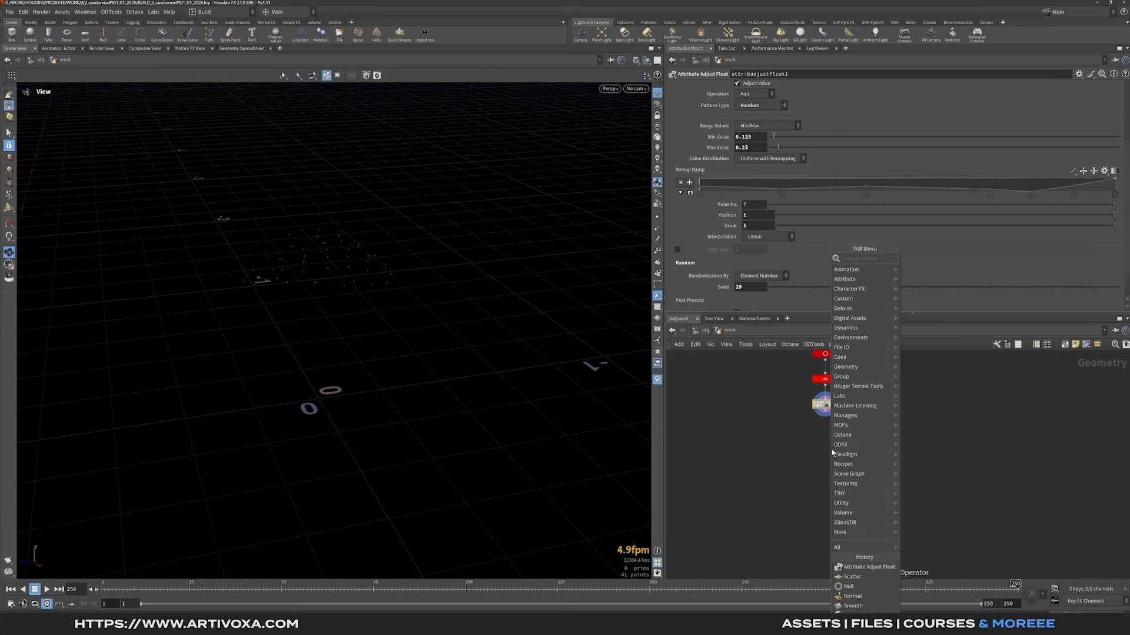
pyautogui.write('scatt')
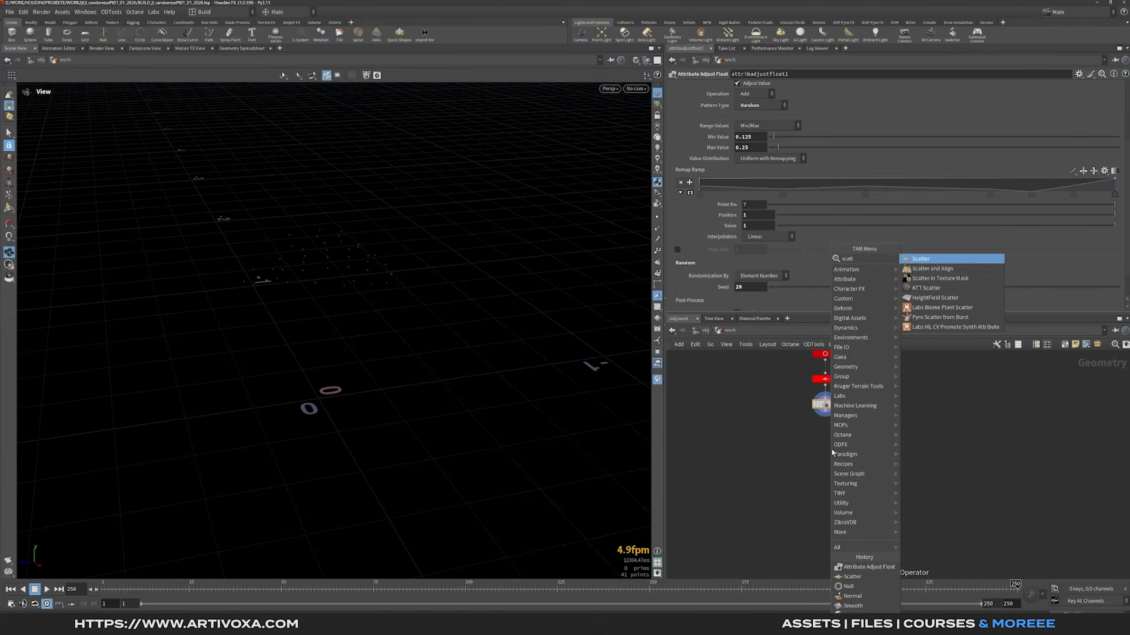
pyautogui.press('Down')
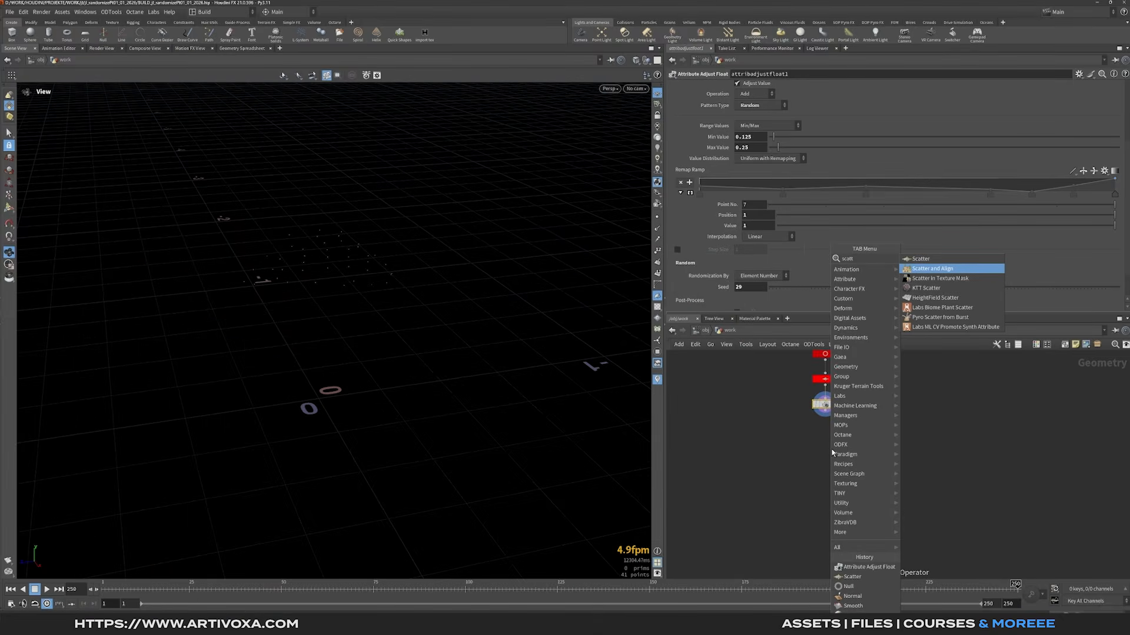
pyautogui.press('Return')
pyautogui.press('Return')
pyautogui.moveTo(825, 410); pyautogui.dragTo(832, 423)
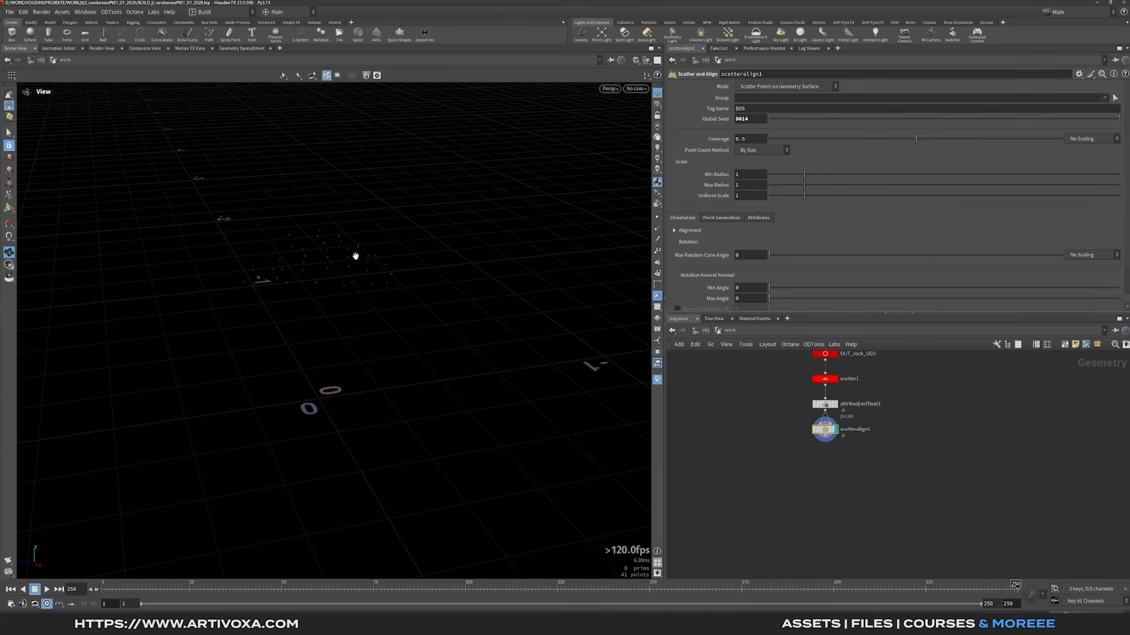
pyautogui.moveTo(355, 256)
pyautogui.mouseDown()
pyautogui.moveTo(339, 267)
pyautogui.moveTo(355, 267)
pyautogui.mouseUp()
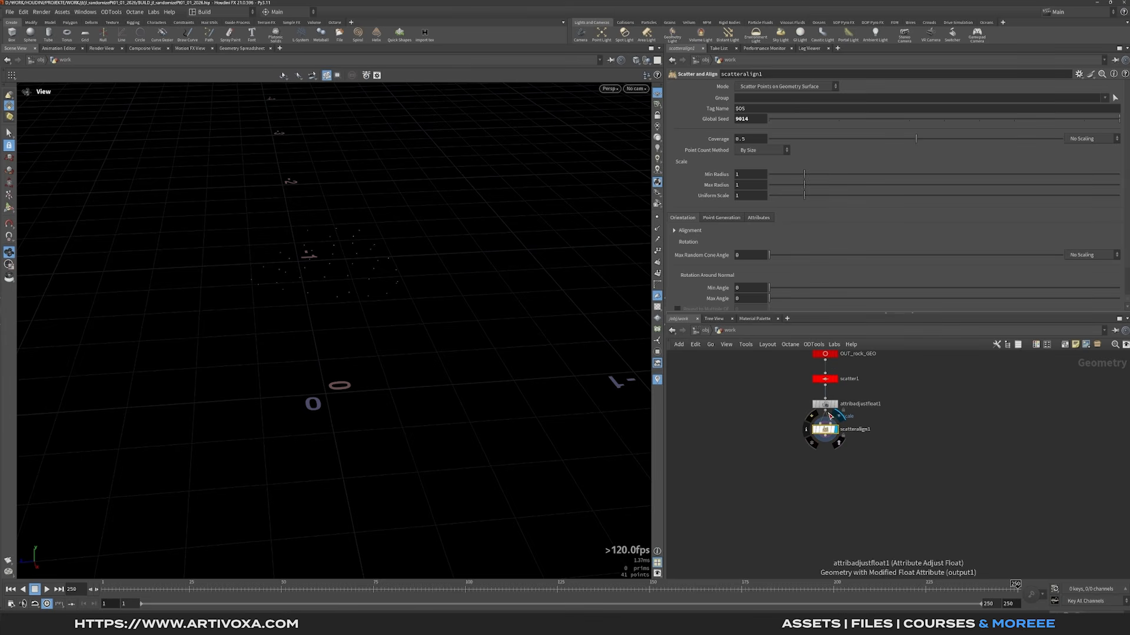
# Set the Scatter and Align mode to Add Attributes to Existing Point Cloud and its global seed to 8815.
pyautogui.click(755, 89)
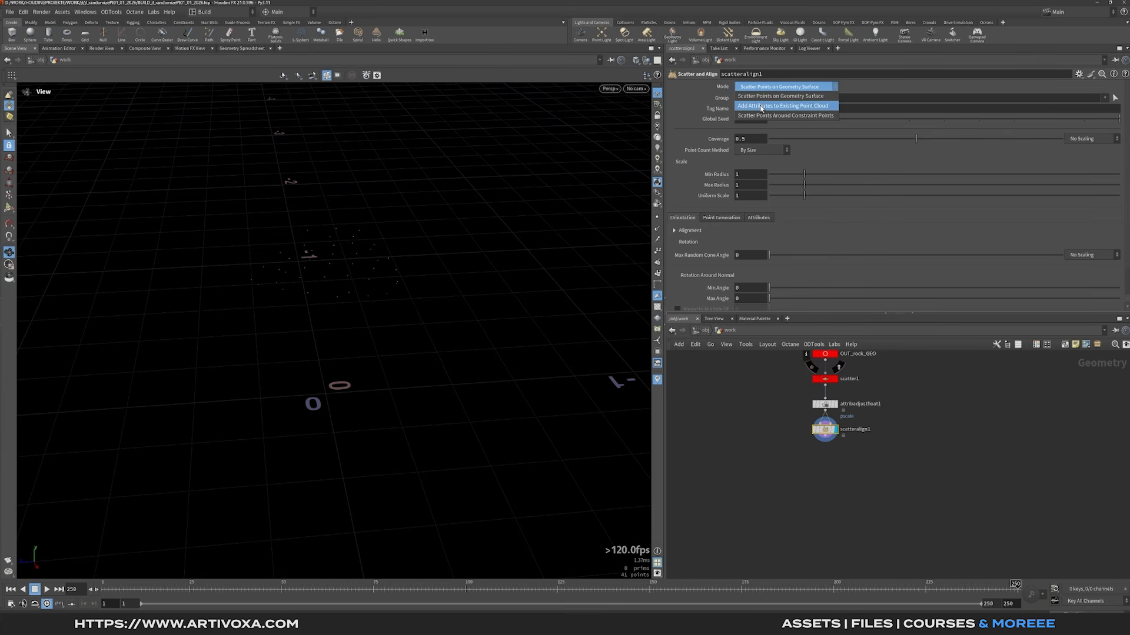
pyautogui.click(761, 105)
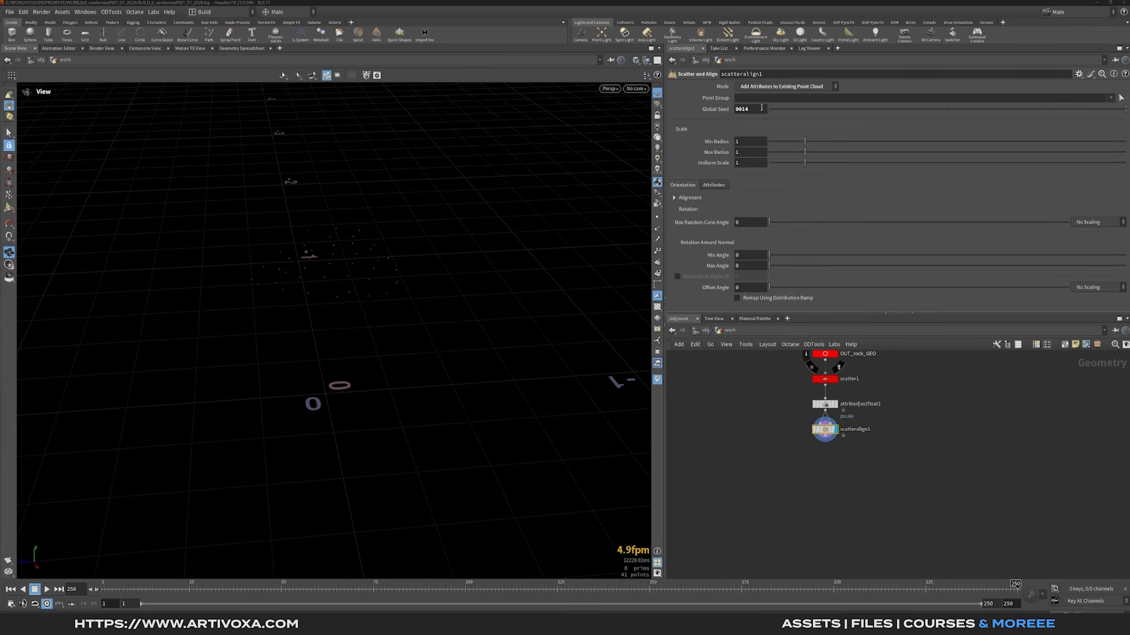
pyautogui.doubleClick(755, 111)
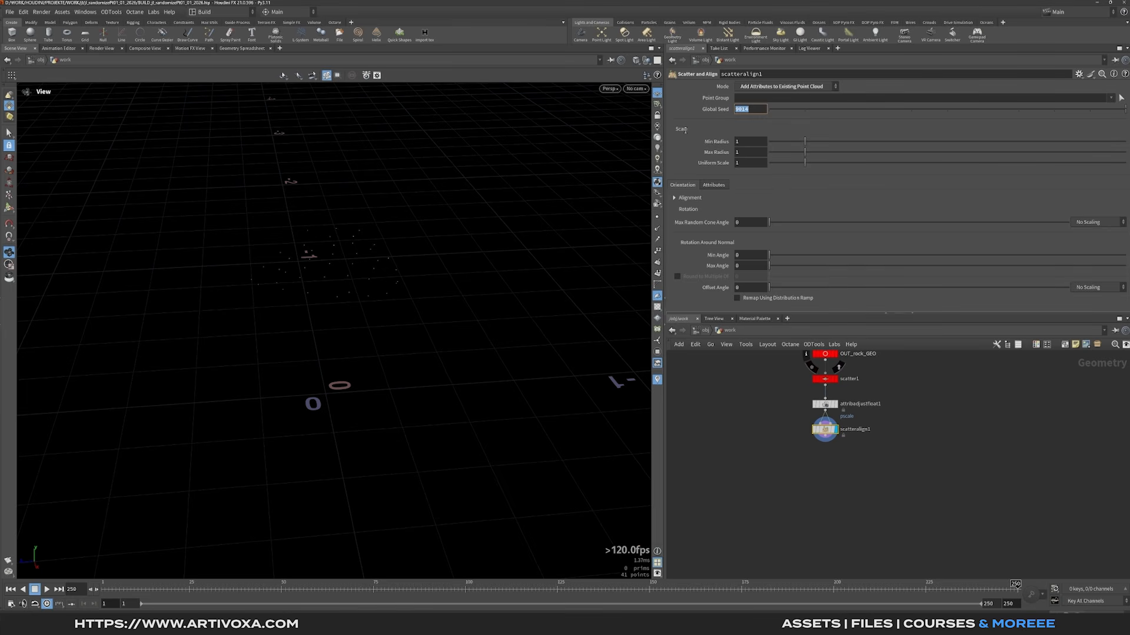
pyautogui.write('8815')
pyautogui.press('Return')
# Expand the Alignment settings and set the normal direction to Z and the forward direction to X.
pyautogui.click(674, 197)
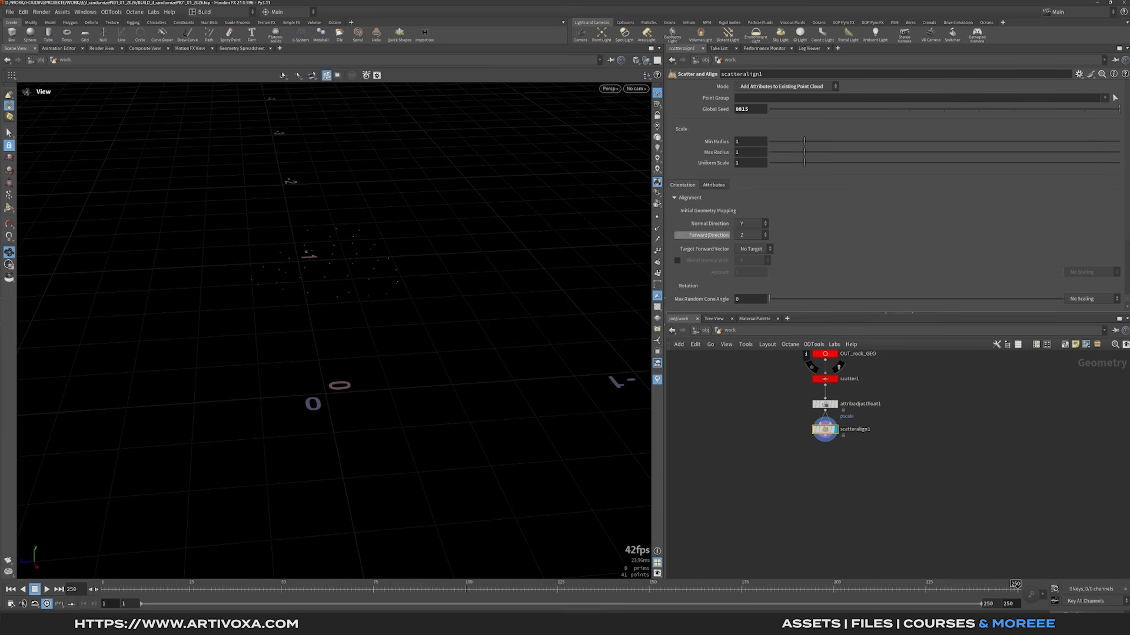
pyautogui.click(746, 224)
pyautogui.click(750, 251)
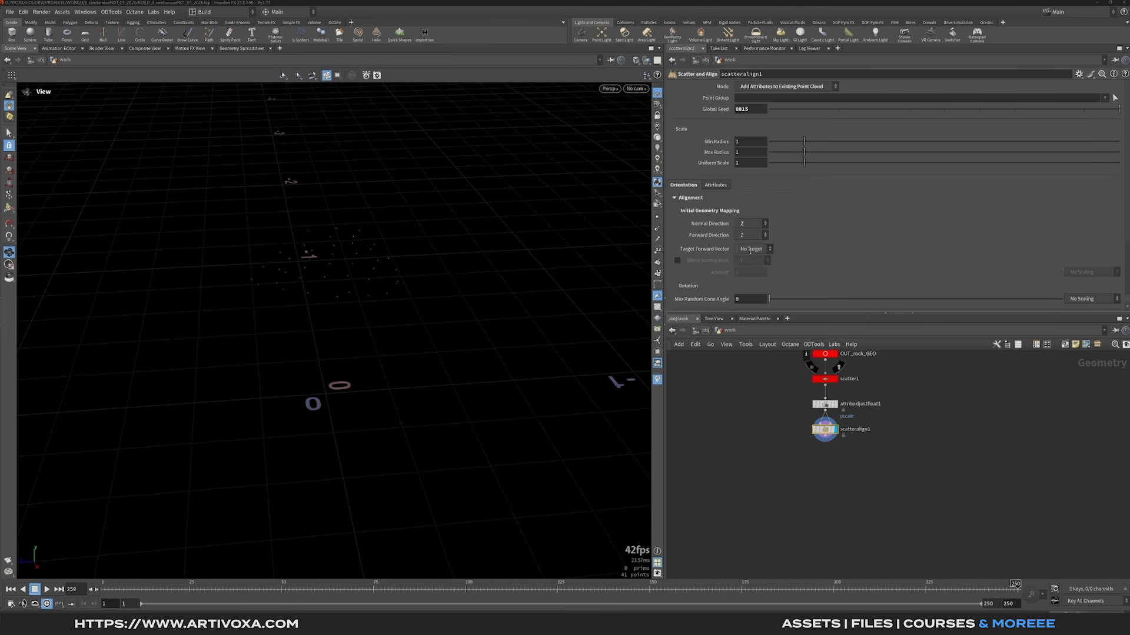
pyautogui.click(743, 236)
pyautogui.click(749, 248)
# Set the maximum angle of the rotation around the normal to 360.
pyautogui.scroll(-5, 765, 230)
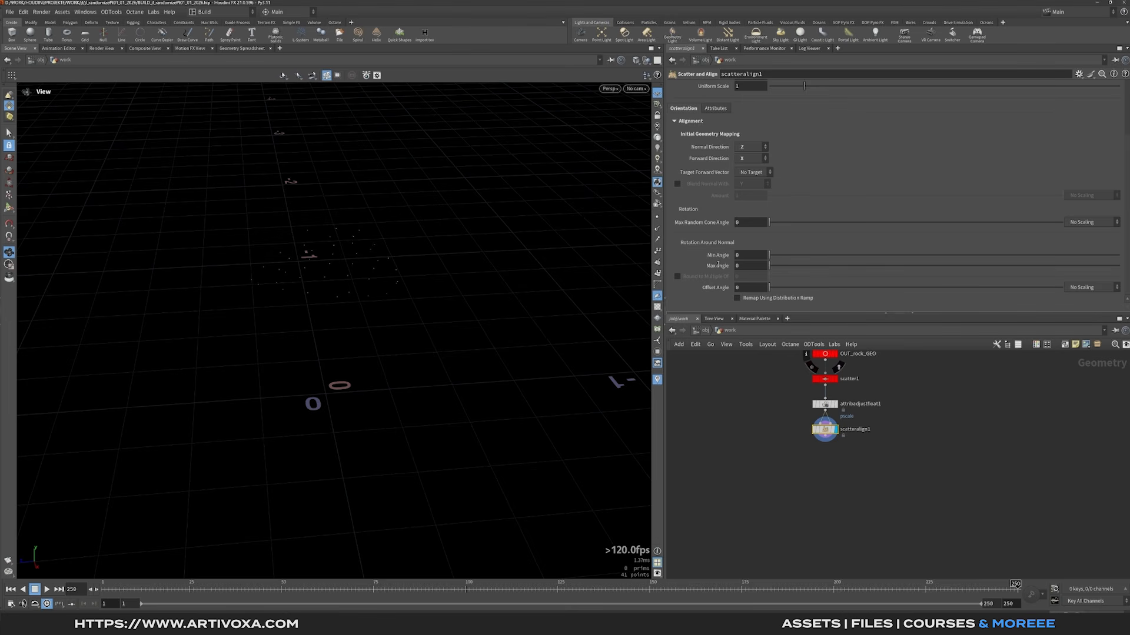
pyautogui.click(750, 266)
pyautogui.write('360')
pyautogui.press('Return')
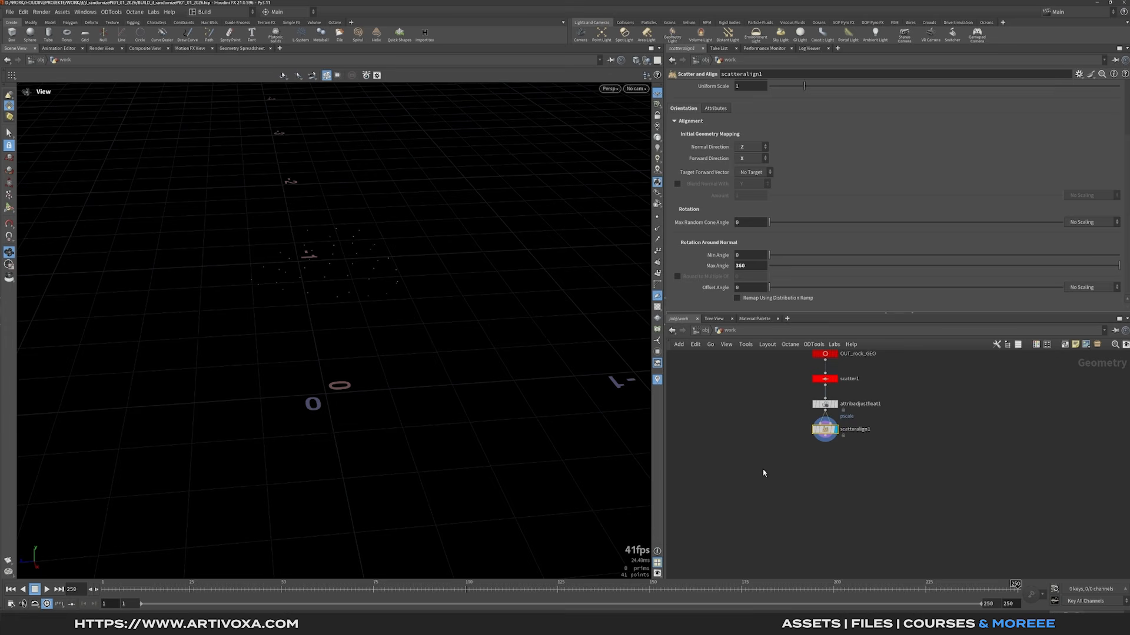
# Add a For-Each Point loop block below the Scatter and Align node.
pyautogui.scroll(-3, 758, 450)
pyautogui.moveTo(760, 453); pyautogui.dragTo(761, 420, button='middle')
pyautogui.scroll(2, 809, 474)
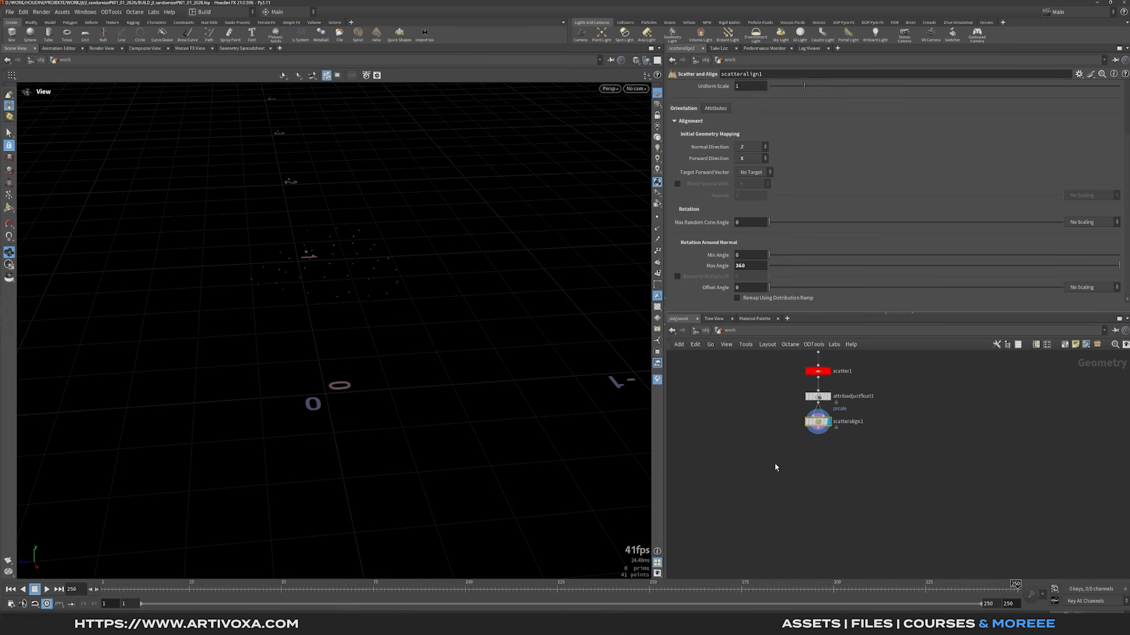
pyautogui.press('Tab')
pyautogui.write('foe')
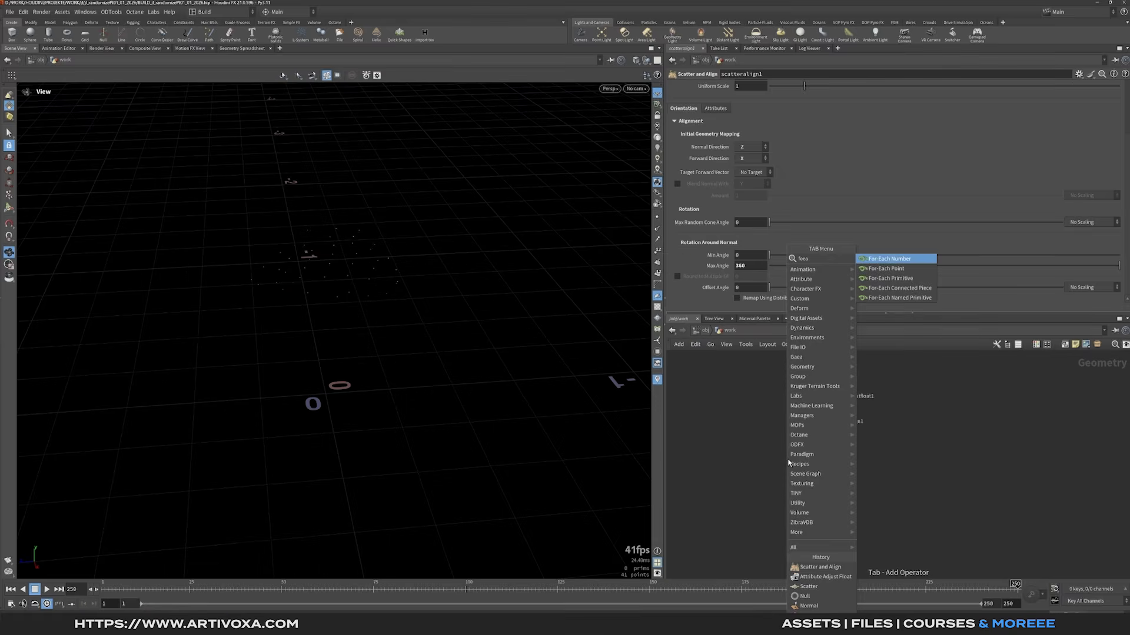
pyautogui.press('Down')
pyautogui.press('Down')
pyautogui.press('Down')
pyautogui.press('Up')
pyautogui.press('Up')
pyautogui.press('Return')
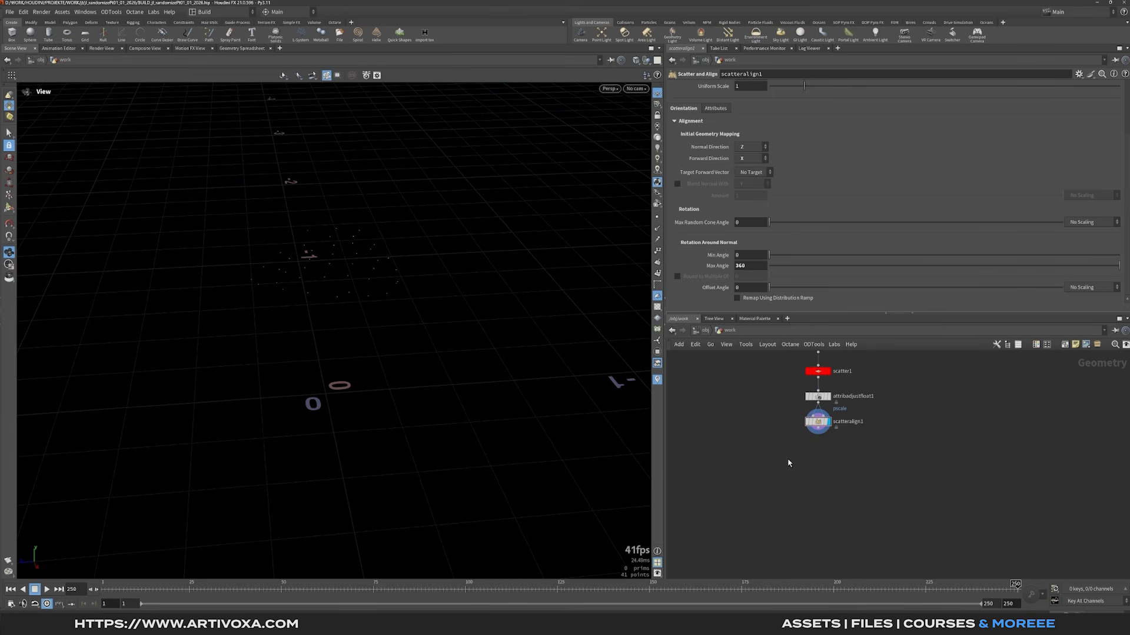
pyautogui.click(817, 478)
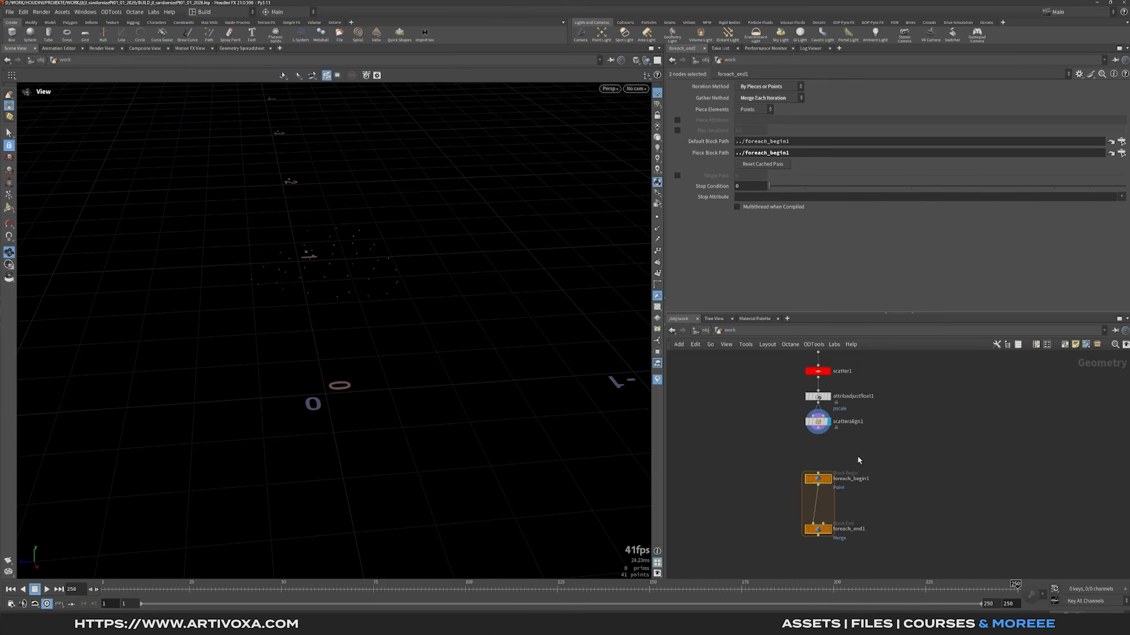
# Move the loop's end node farther down to make room between it and the begin node.
pyautogui.moveTo(848, 536); pyautogui.dragTo(851, 481, button='middle')
pyautogui.scroll(-2, 850, 481)
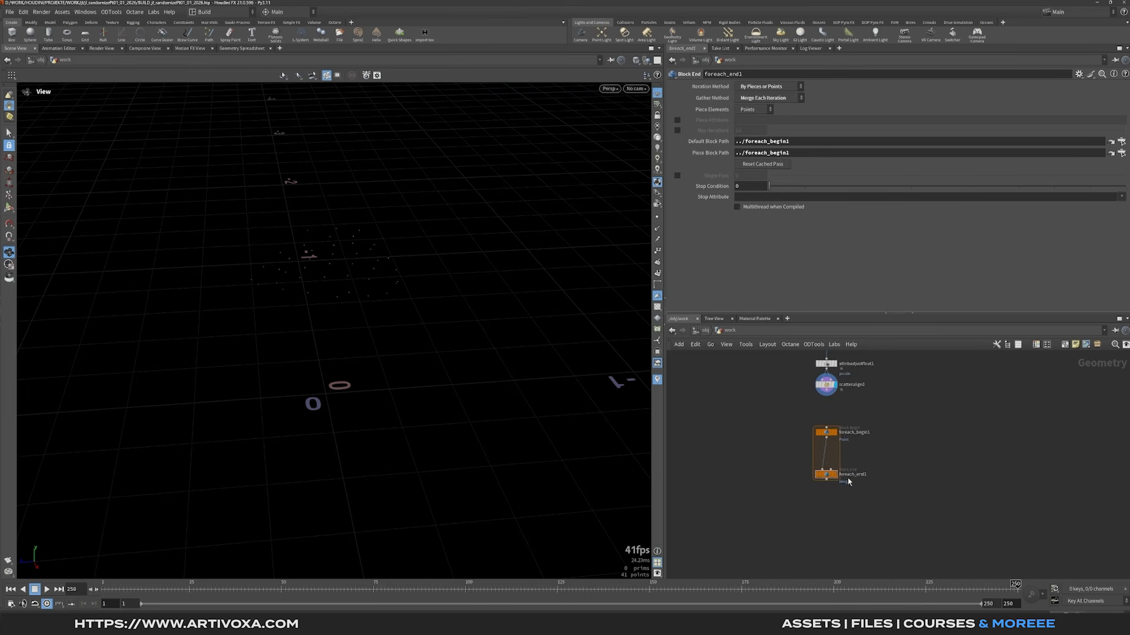
pyautogui.moveTo(831, 479); pyautogui.dragTo(832, 519)
pyautogui.scroll(2, 786, 453)
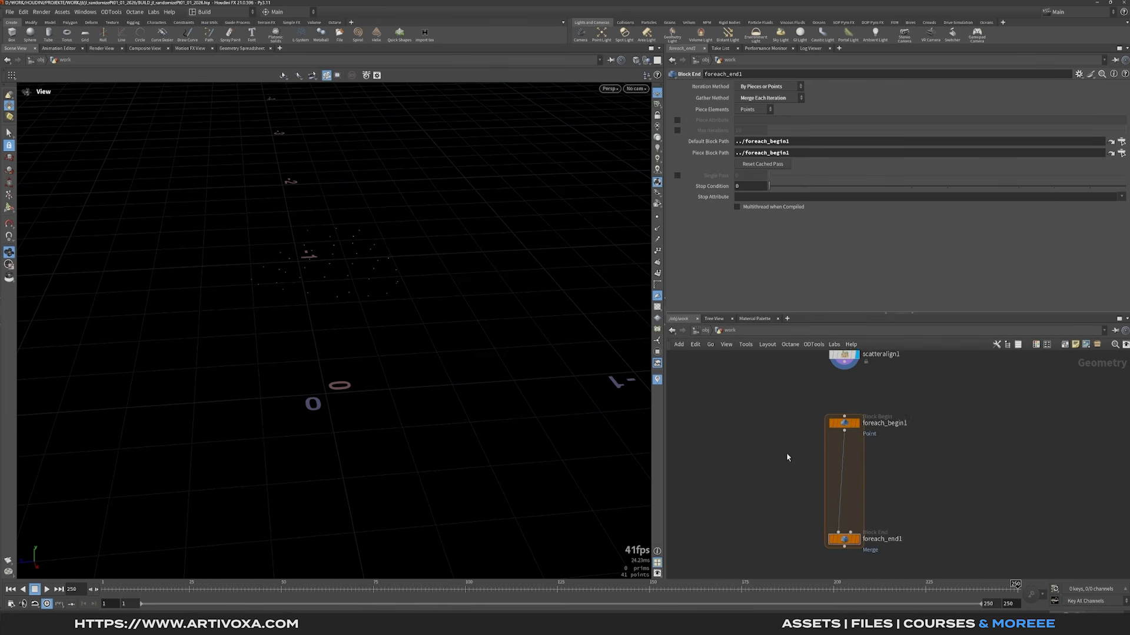
pyautogui.scroll(-2, 789, 460)
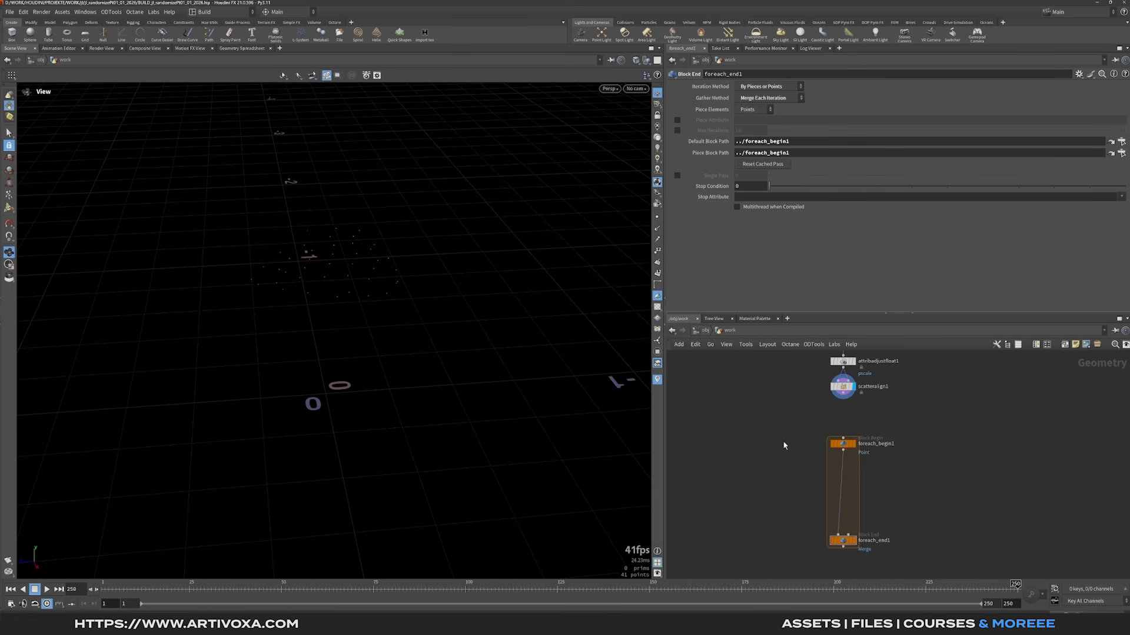
pyautogui.moveTo(378, 270); pyautogui.dragTo(330, 288)
pyautogui.moveTo(444, 310); pyautogui.dragTo(386, 257)
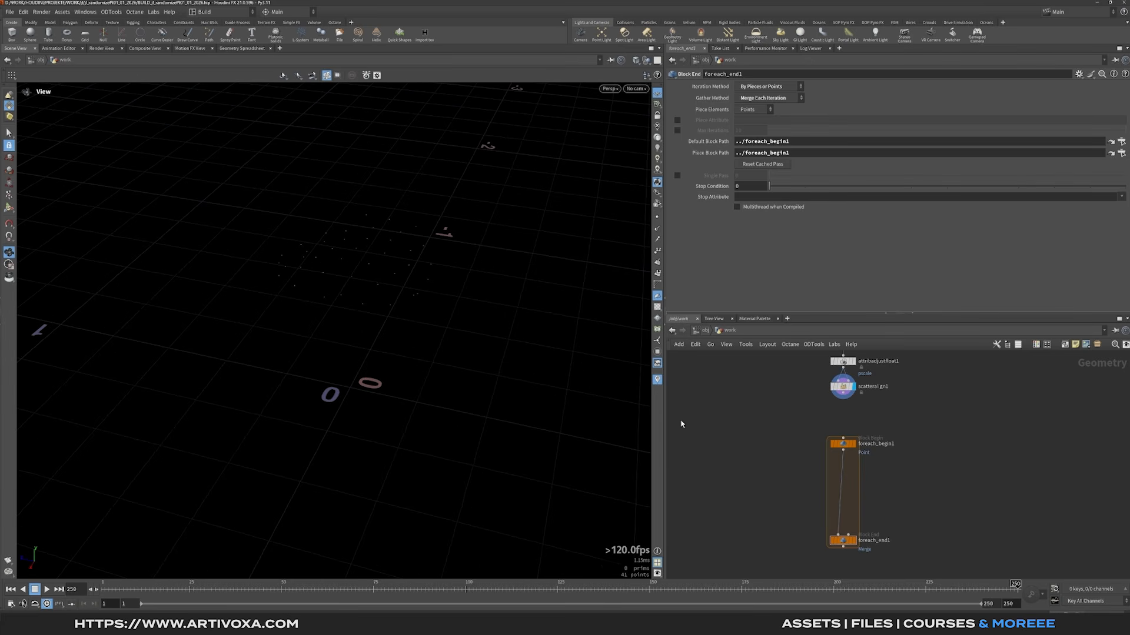
# Connect the Scatter and Align output to the input of the loop's begin node.
pyautogui.moveTo(773, 422); pyautogui.dragTo(767, 417, button='middle')
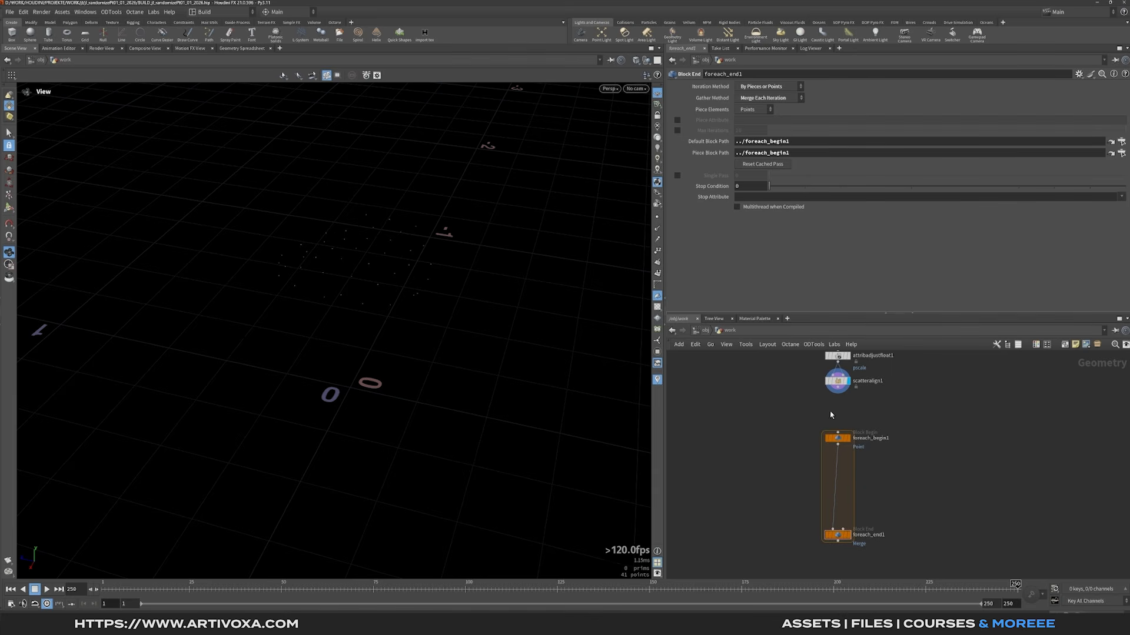
pyautogui.moveTo(794, 417); pyautogui.dragTo(884, 452)
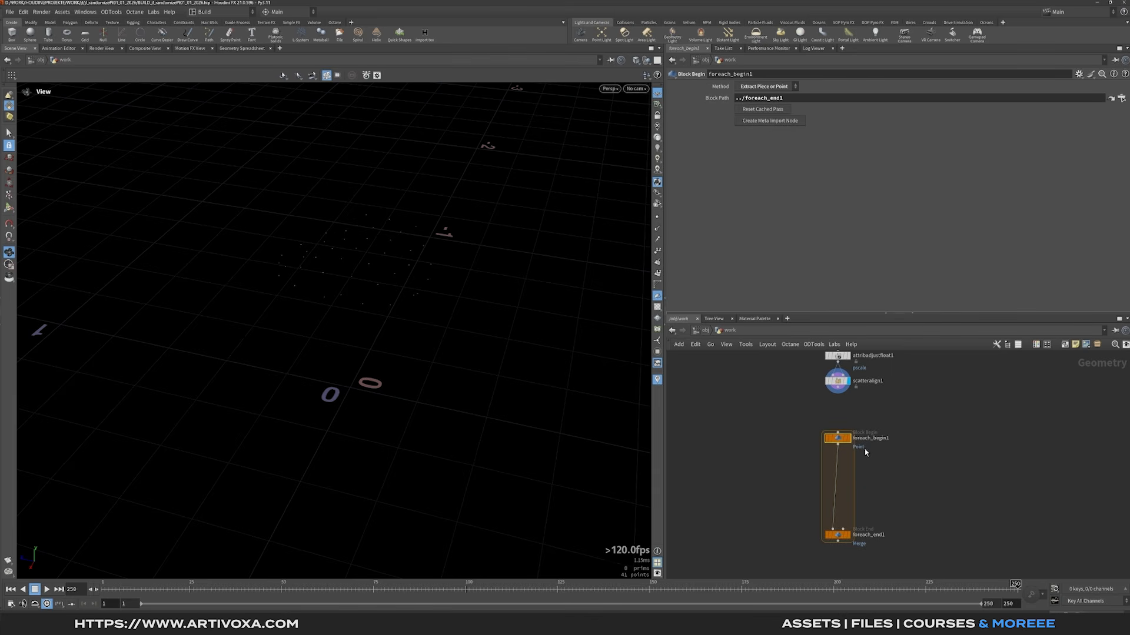
pyautogui.moveTo(838, 393); pyautogui.dragTo(838, 442)
pyautogui.moveTo(839, 441)
# Create a meta import node for the loop and rename it meta01.
pyautogui.click(767, 122)
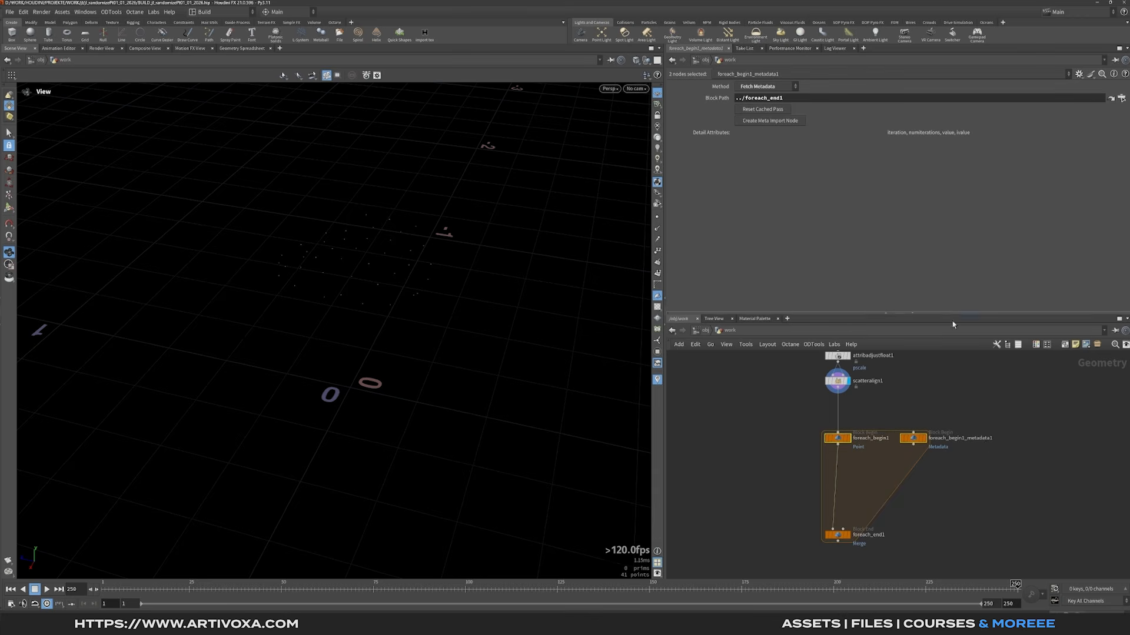
pyautogui.doubleClick(954, 439)
pyautogui.write('m')
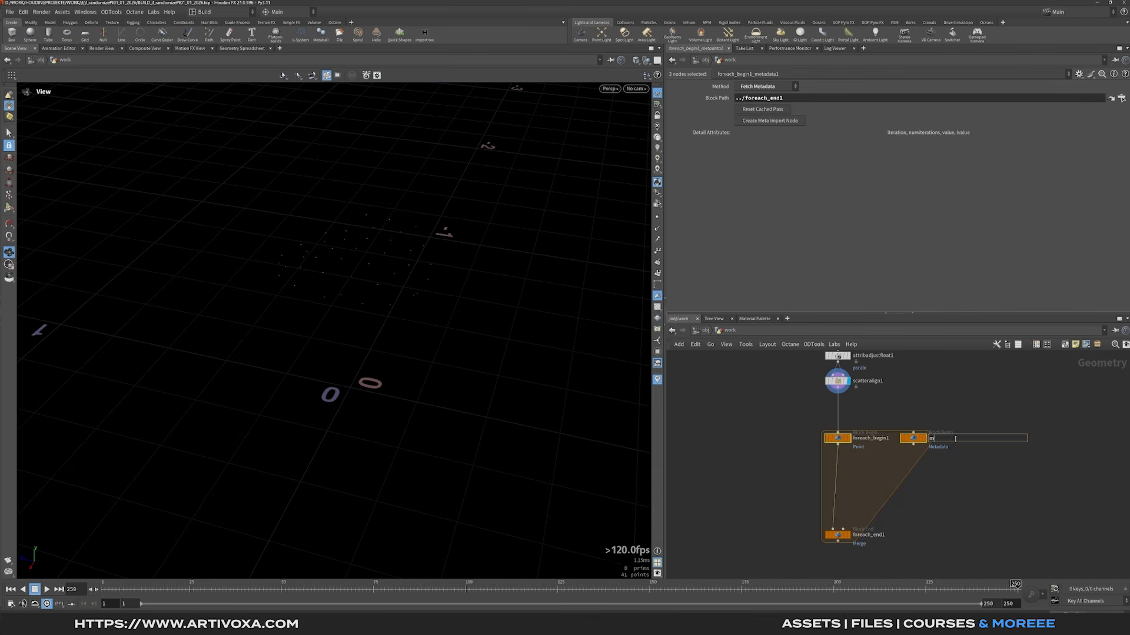
pyautogui.write('eta01')
pyautogui.press('Return')
# Duplicate the loop's begin node beside the original and cut the copy's wire from Scatter and Align.
pyautogui.click(845, 438)
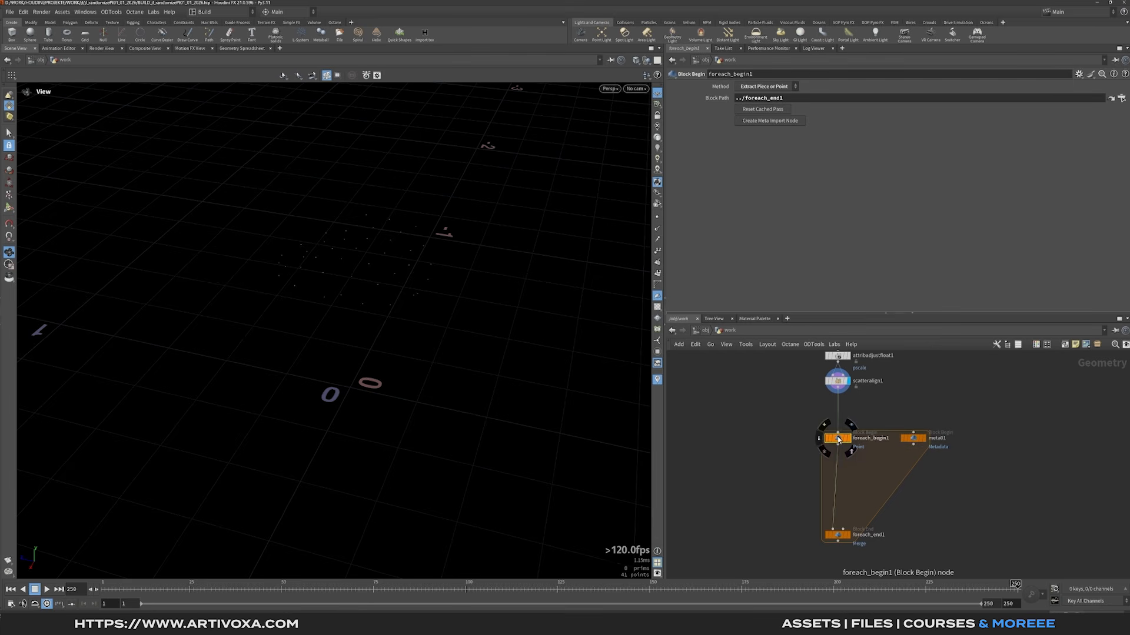
pyautogui.keyDown('alt'); pyautogui.moveTo(839, 440); pyautogui.dragTo(739, 443); pyautogui.keyUp('alt')
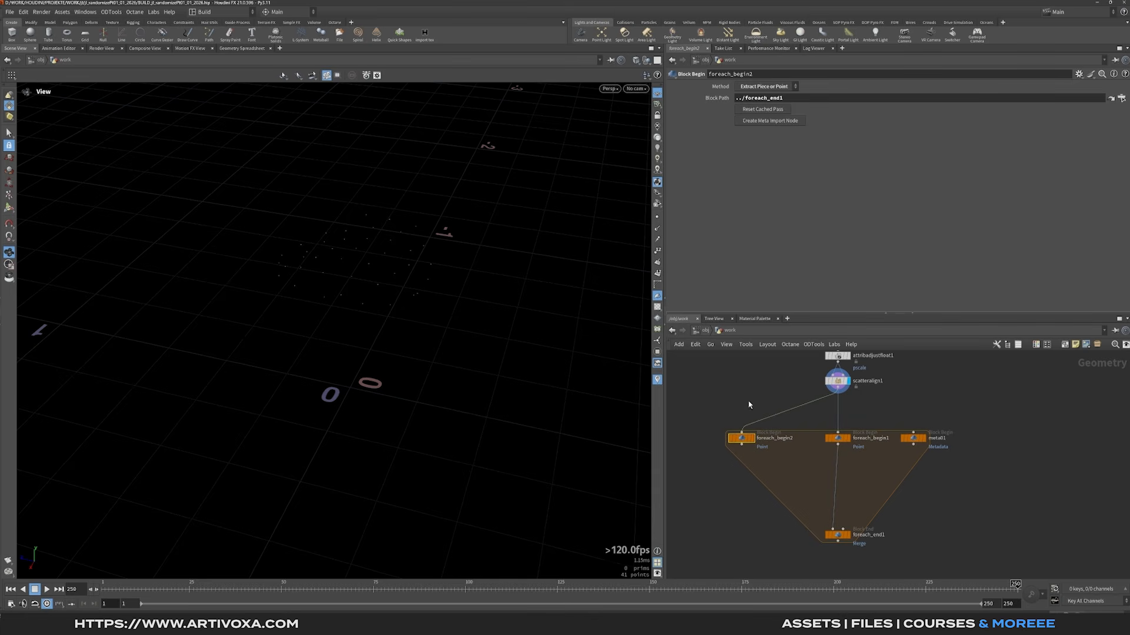
pyautogui.press('y')
pyautogui.moveTo(759, 388); pyautogui.dragTo(790, 425)
# Set the duplicated begin node's method to Fetch Input.
pyautogui.click(757, 87)
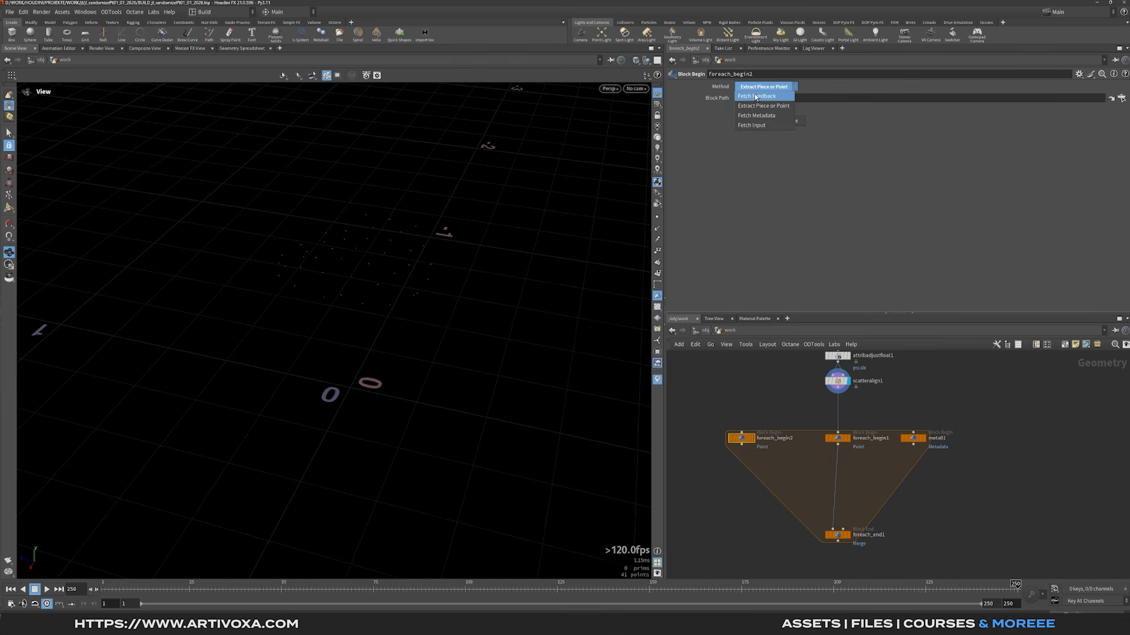
pyautogui.click(757, 126)
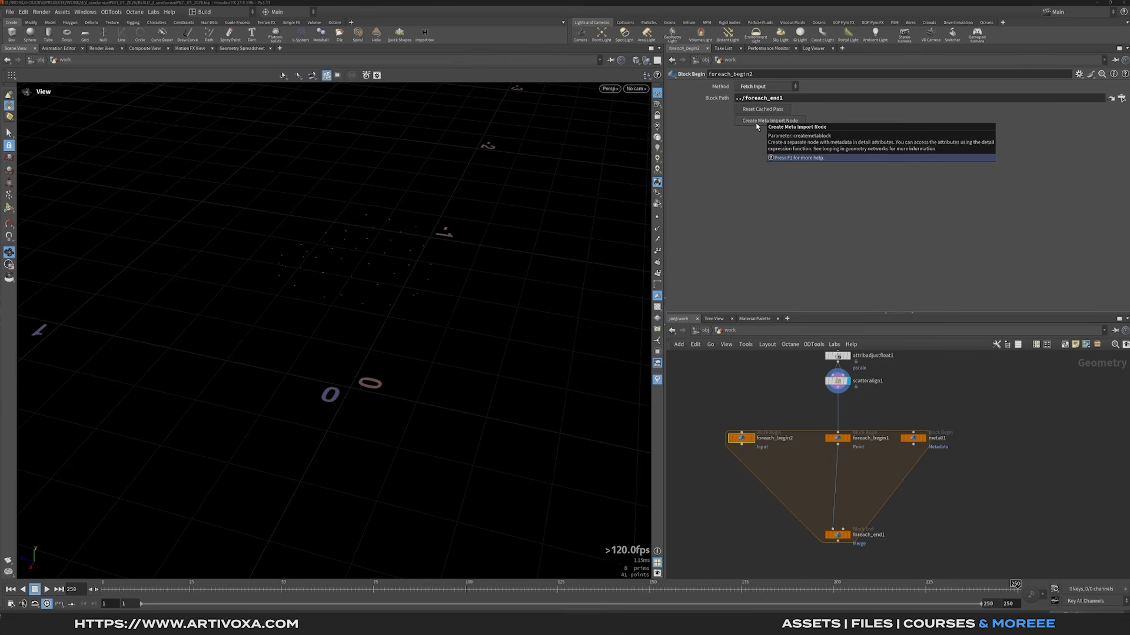
# Add a Copy to Points node inside the loop, with the Fetch Input node as first input and the point node as second.
pyautogui.scroll(-2, 788, 383)
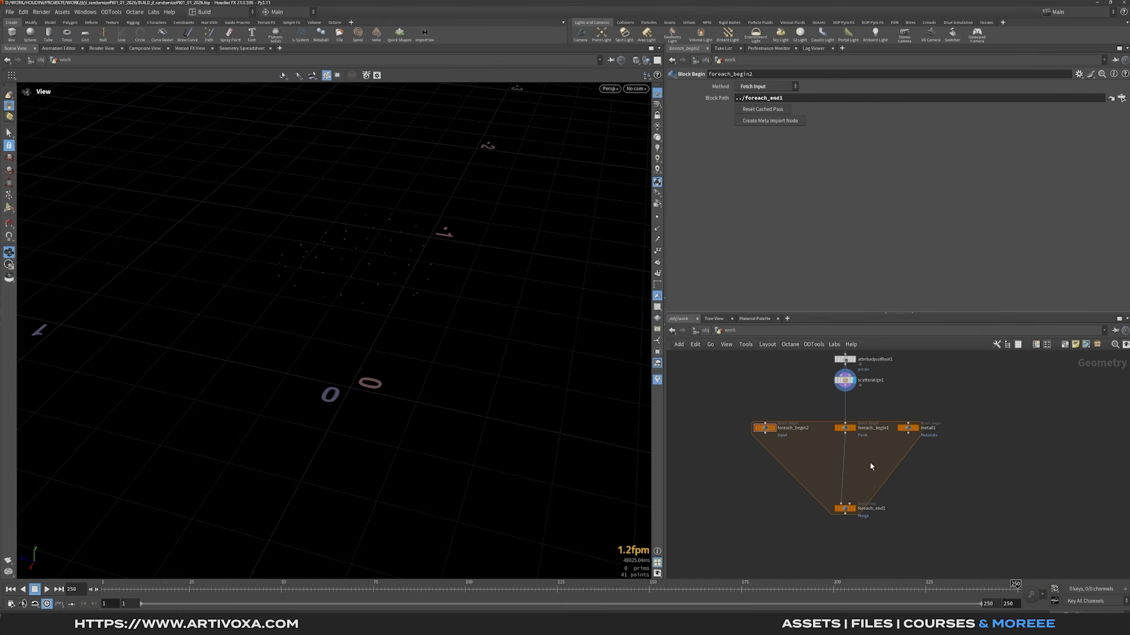
pyautogui.scroll(-1, 871, 463)
pyautogui.scroll(1, 826, 465)
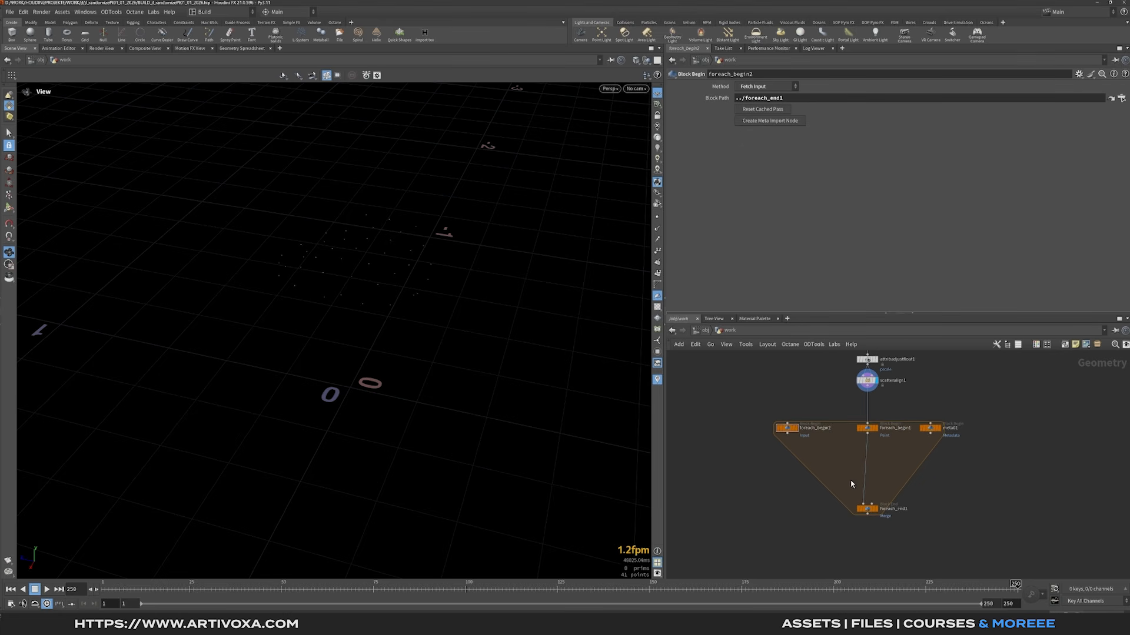
pyautogui.press('Tab')
pyautogui.write('ctp')
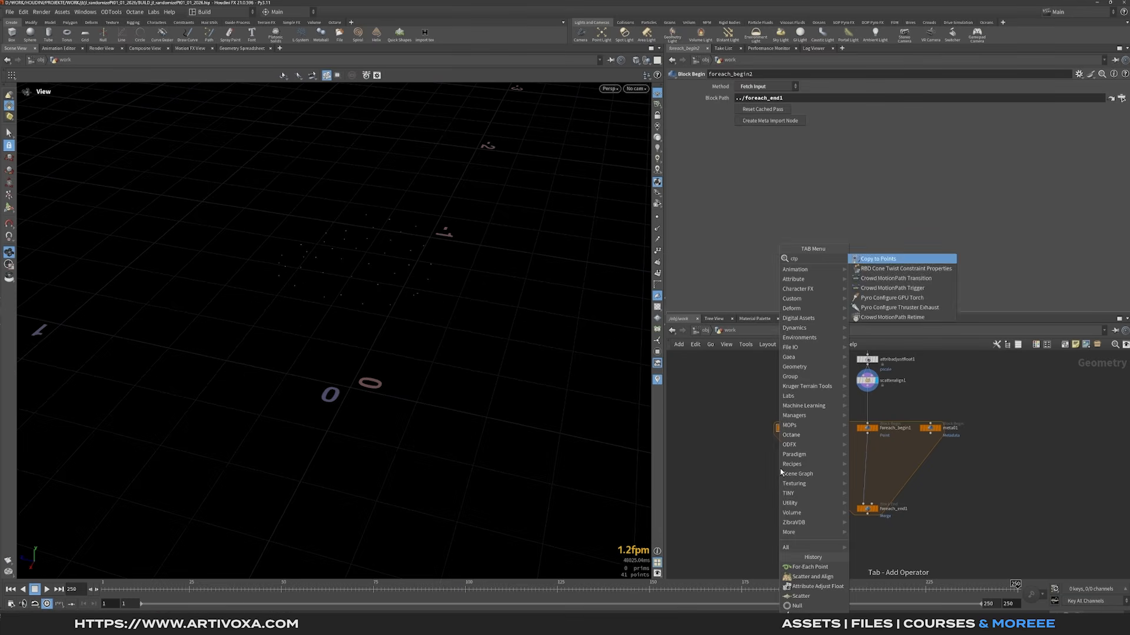
pyautogui.press('Return')
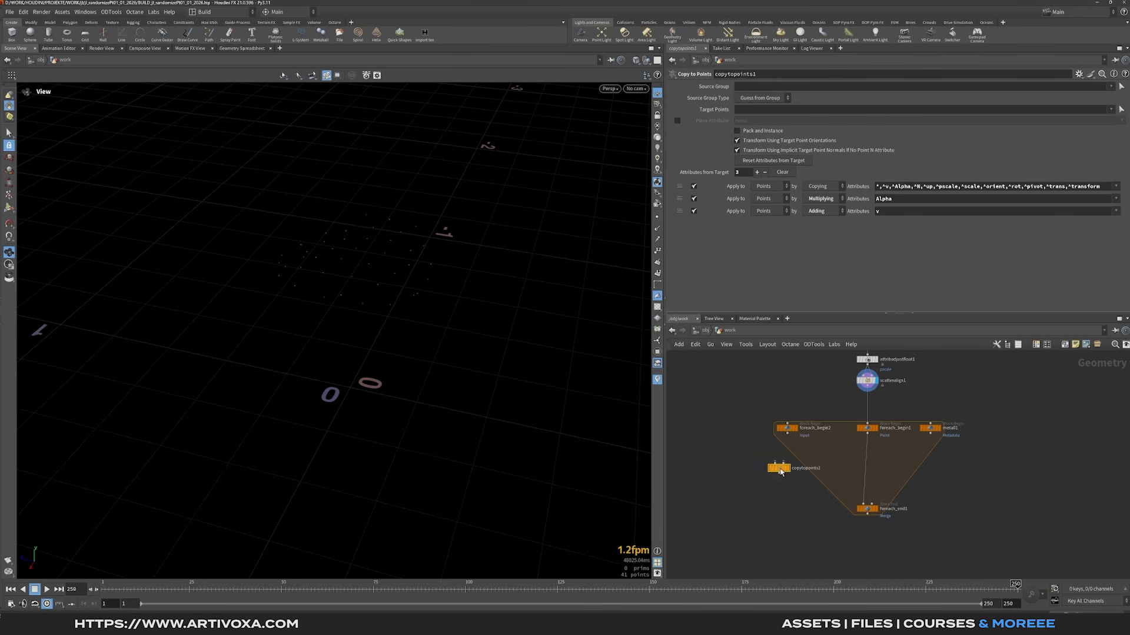
pyautogui.click(855, 471)
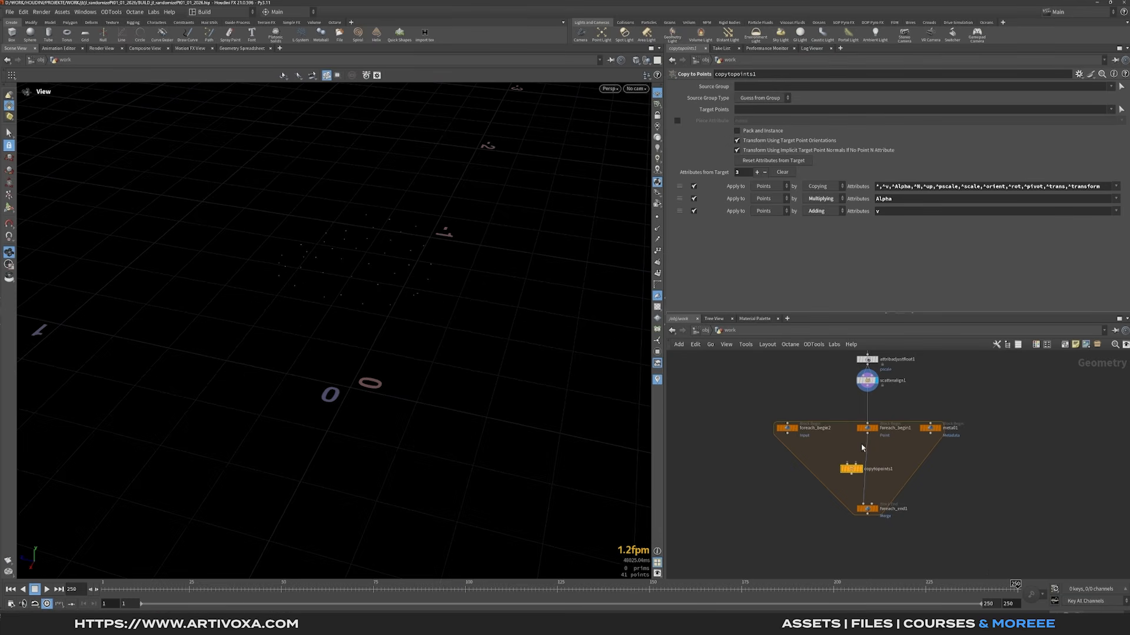
pyautogui.moveTo(854, 468)
pyautogui.mouseDown()
pyautogui.moveTo(868, 441)
pyautogui.moveTo(847, 471)
pyautogui.moveTo(863, 503)
pyautogui.moveTo(847, 467)
pyautogui.mouseUp()
pyautogui.moveTo(791, 441); pyautogui.dragTo(840, 462)
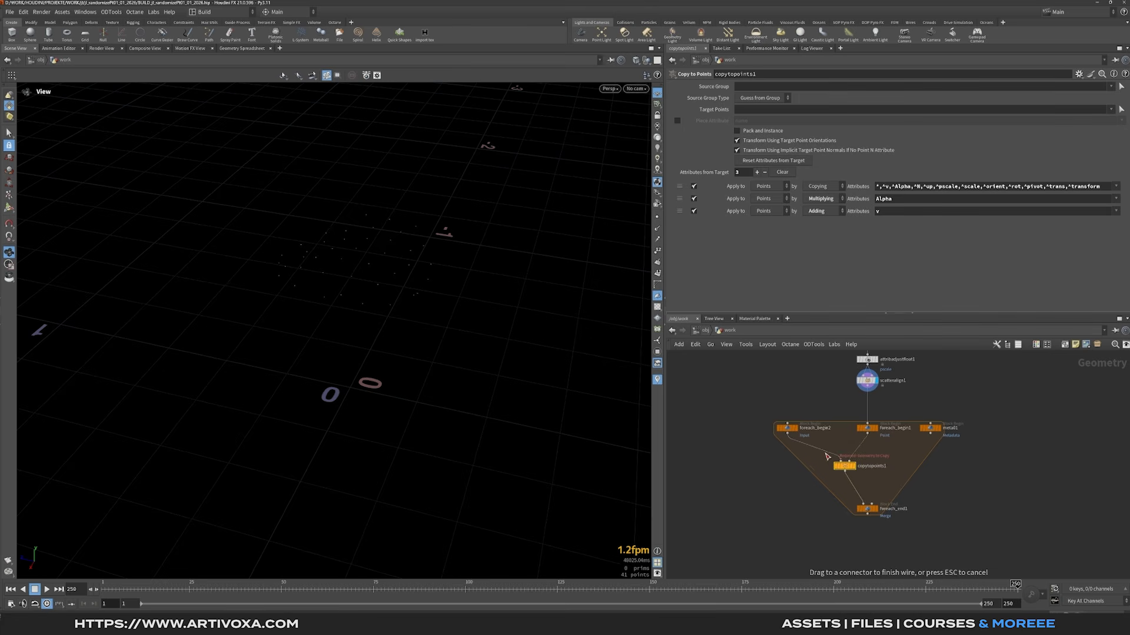
# Add a Box node in the empty area beside the start of the rock chain and display it.
pyautogui.scroll(-3, 791, 411)
pyautogui.scroll(-3, 803, 454)
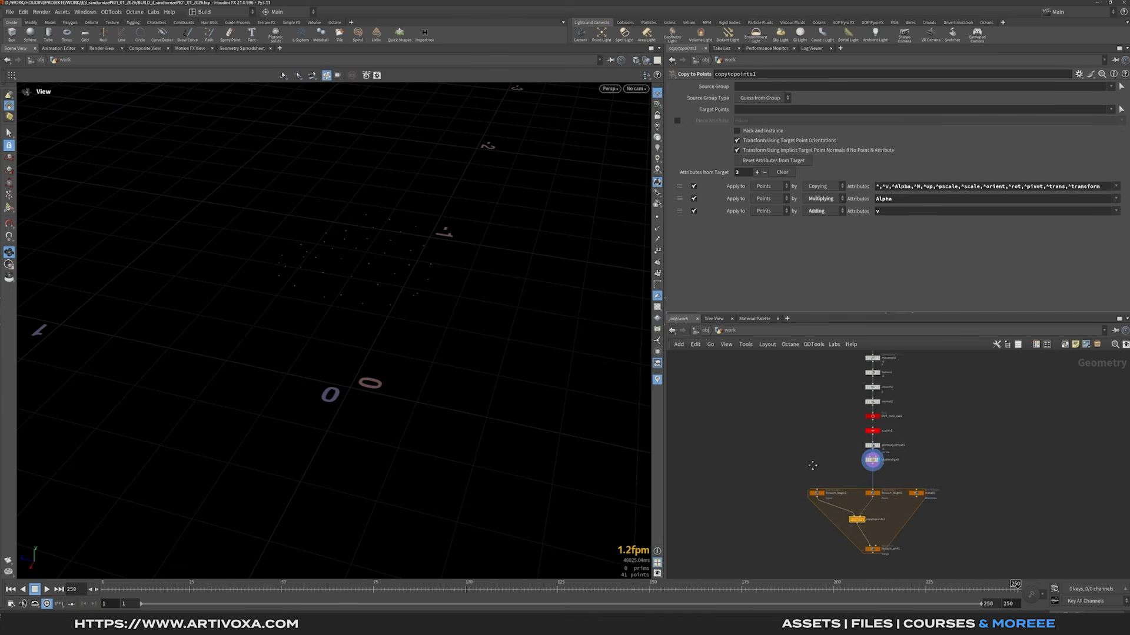
pyautogui.moveTo(805, 427); pyautogui.dragTo(815, 444, button='middle')
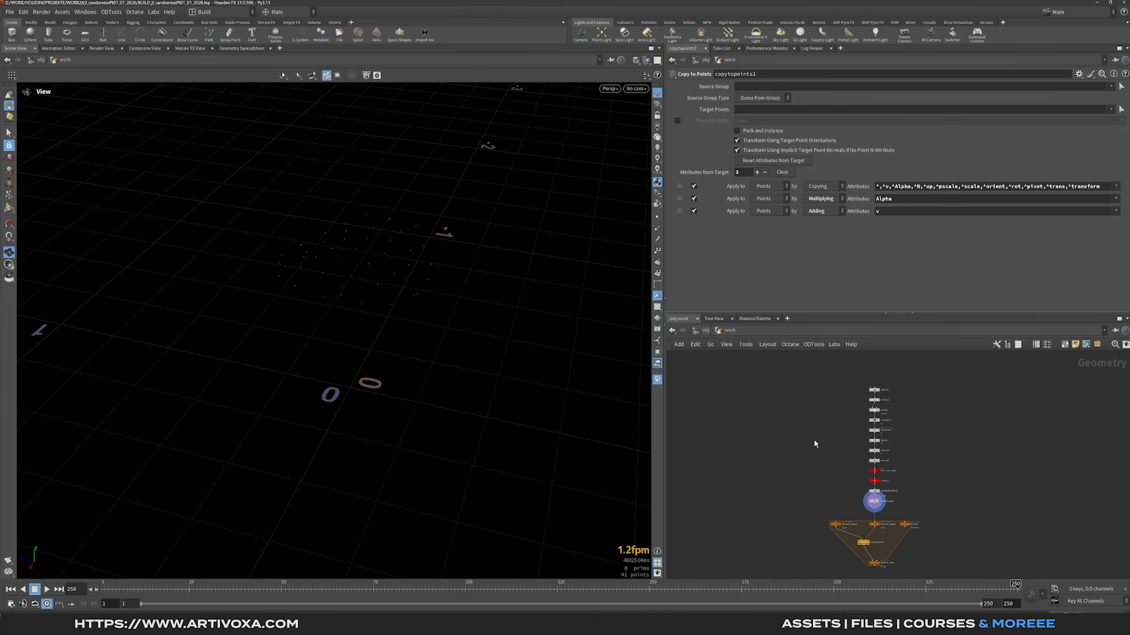
pyautogui.scroll(2, 805, 440)
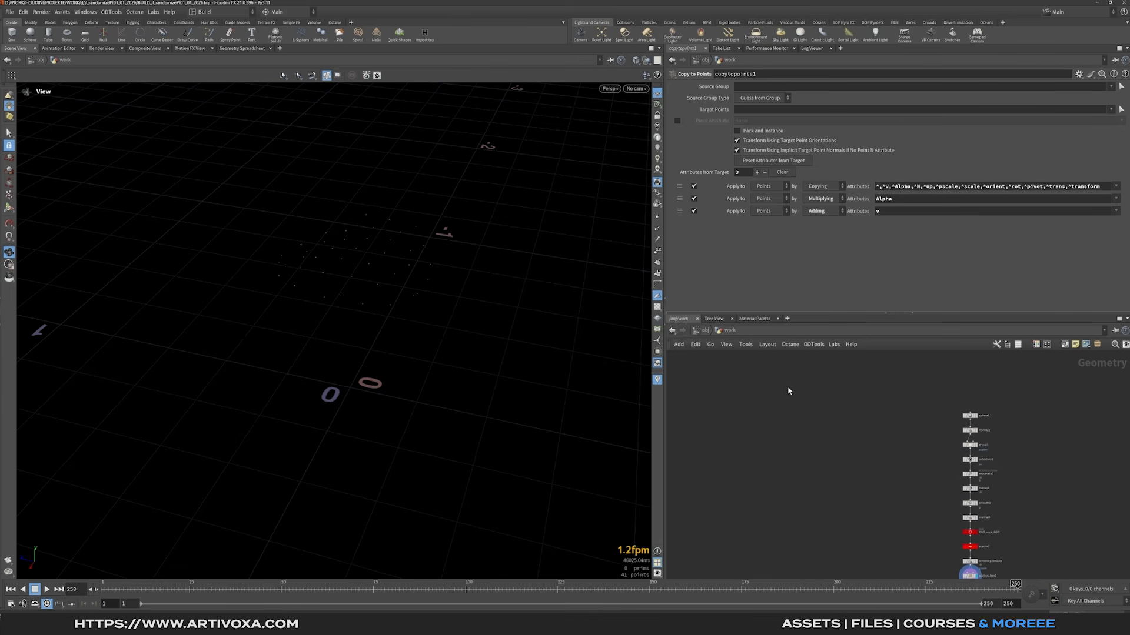
pyautogui.press('Tab')
pyautogui.write('box')
pyautogui.press('Return')
pyautogui.click(788, 392)
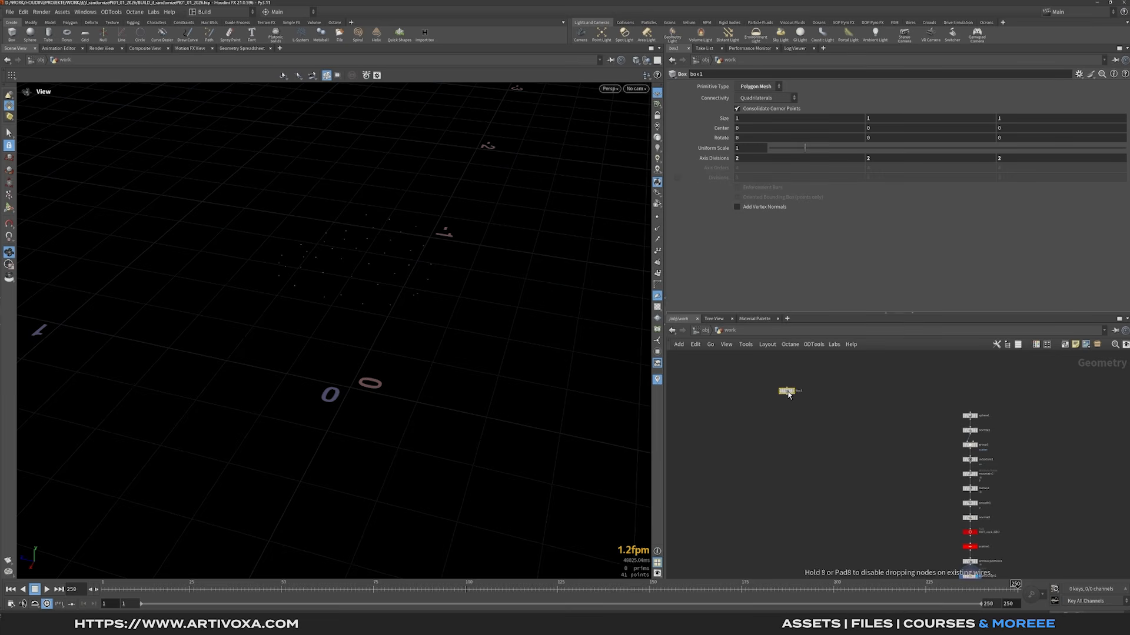
pyautogui.scroll(2, 788, 392)
pyautogui.moveTo(789, 392); pyautogui.dragTo(762, 392)
pyautogui.scroll(1, 763, 393)
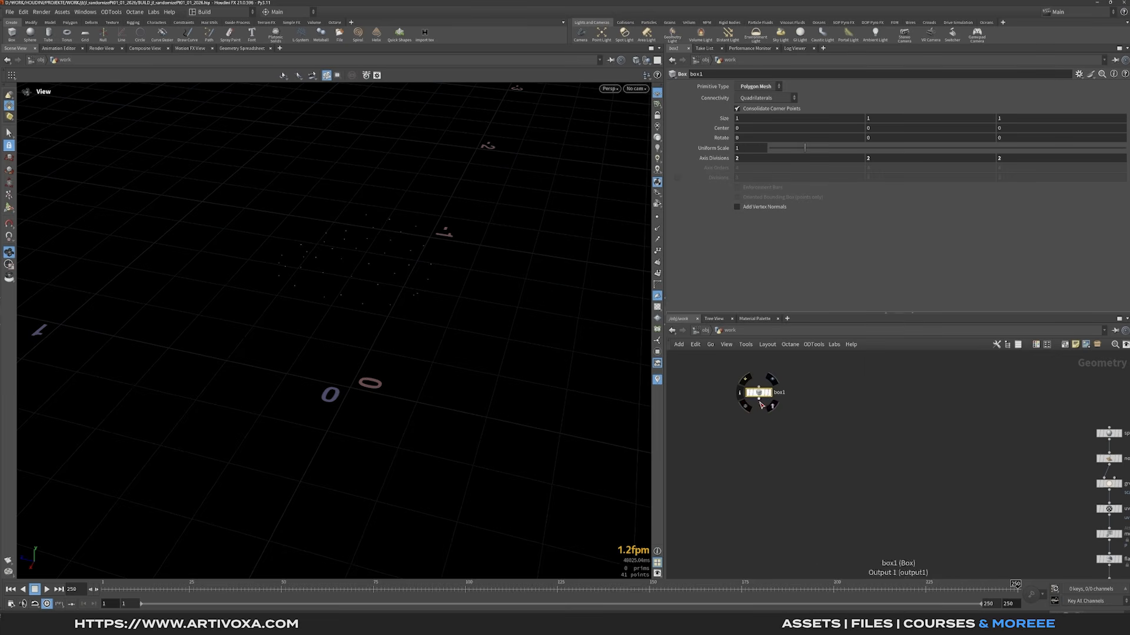
pyautogui.click(768, 394)
# Set the box's Y size to 1.25.
pyautogui.scroll(-3, 458, 325)
pyautogui.moveTo(447, 345); pyautogui.dragTo(411, 306, button='middle')
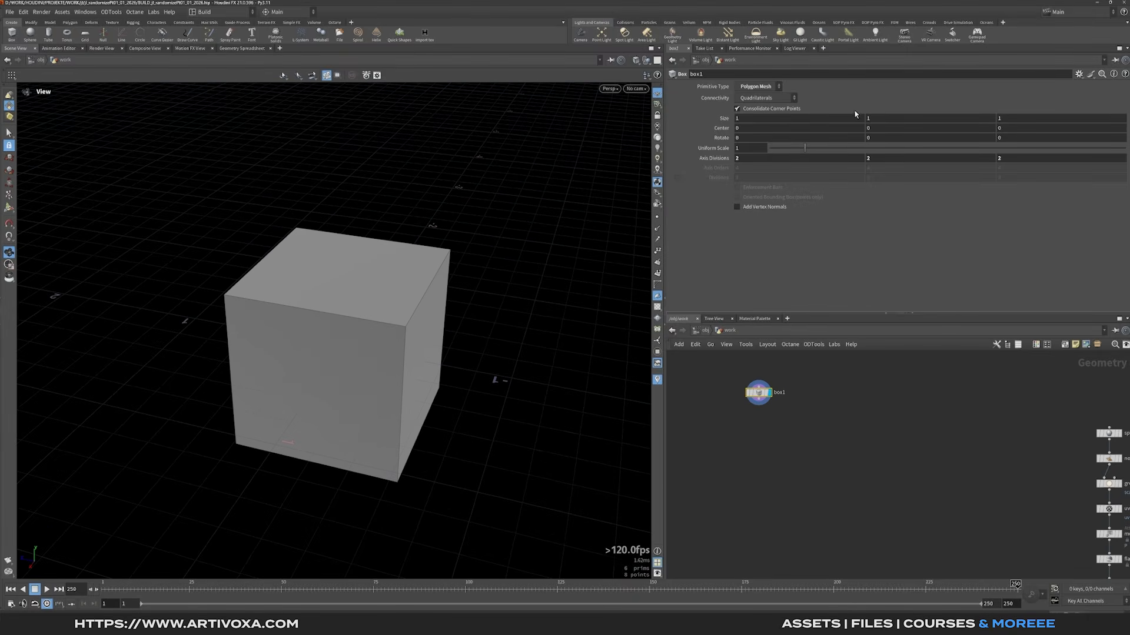
pyautogui.click(871, 119)
pyautogui.write('1.25')
pyautogui.press('Return')
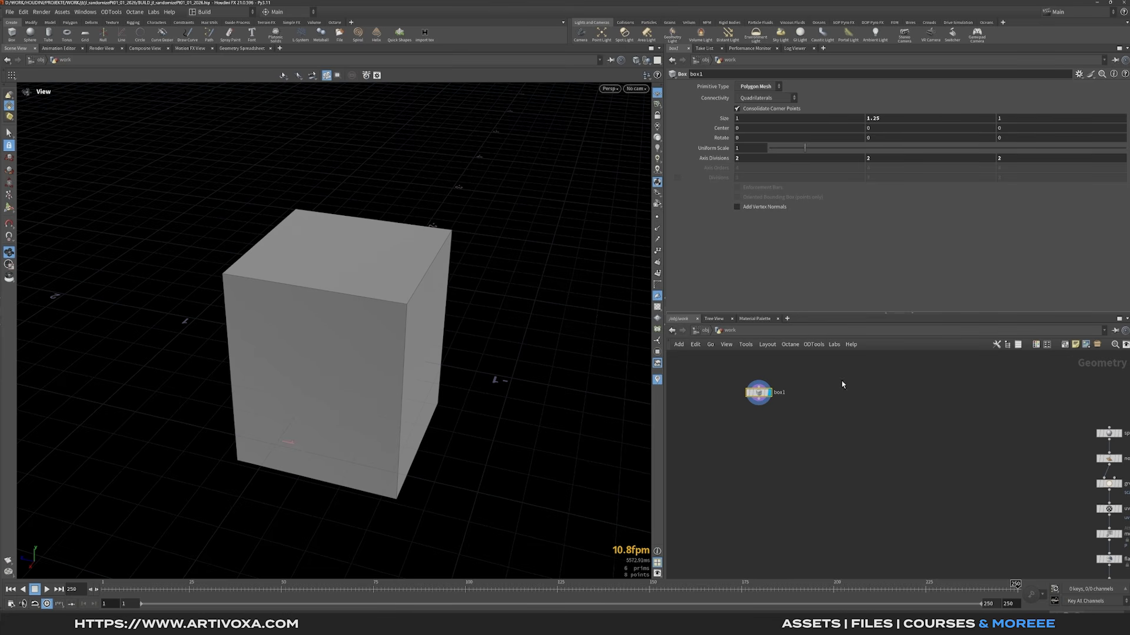
# Add a Blast node below the box.
pyautogui.moveTo(393, 344); pyautogui.dragTo(330, 255)
pyautogui.moveTo(748, 438); pyautogui.dragTo(750, 427, button='middle')
pyautogui.press('Tab')
pyautogui.write('blast')
pyautogui.press('Escape')
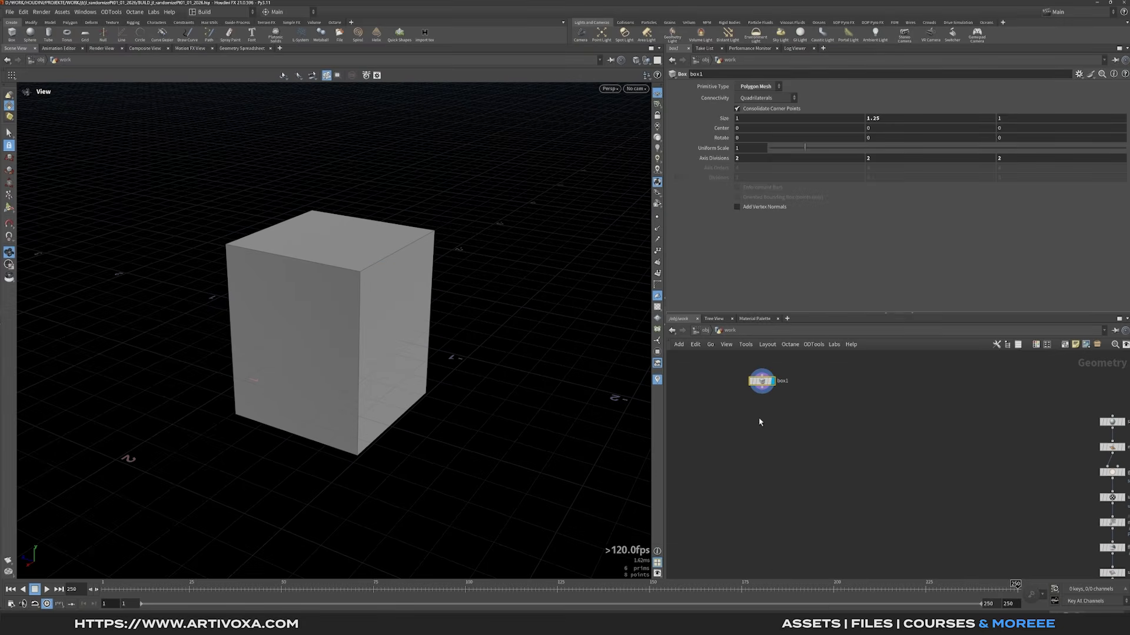
pyautogui.click(759, 422)
# Set the Blast group type to Primitives and delete primitive 2, the box's top face.
pyautogui.click(762, 98)
pyautogui.click(750, 146)
pyautogui.click(757, 87)
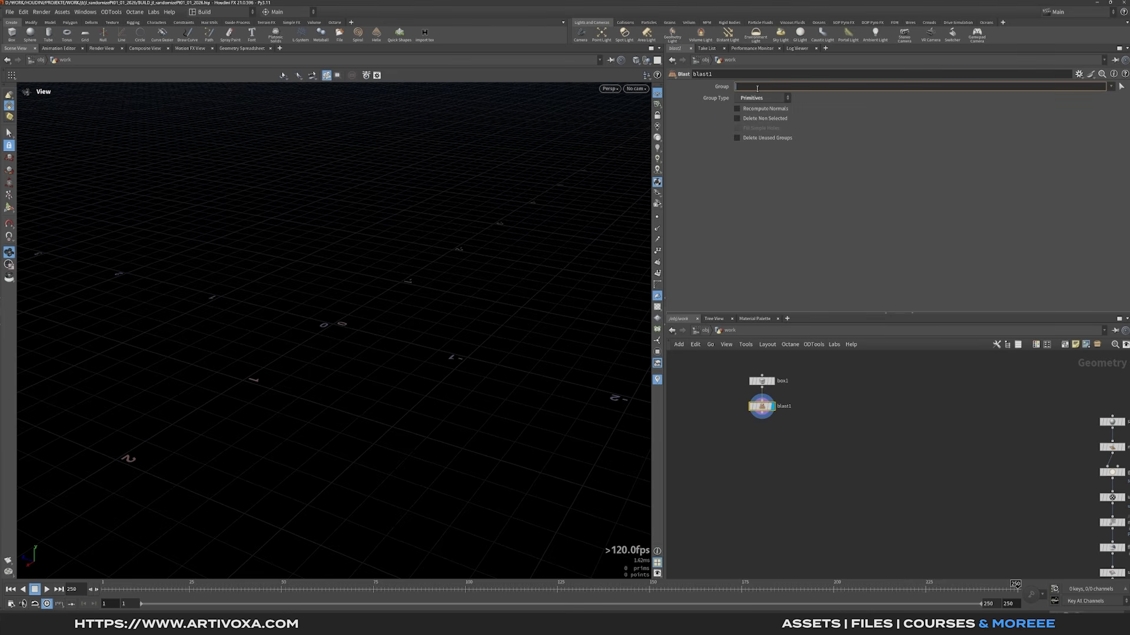
pyautogui.write('2')
pyautogui.press('Return')
pyautogui.moveTo(360, 247); pyautogui.dragTo(368, 302)
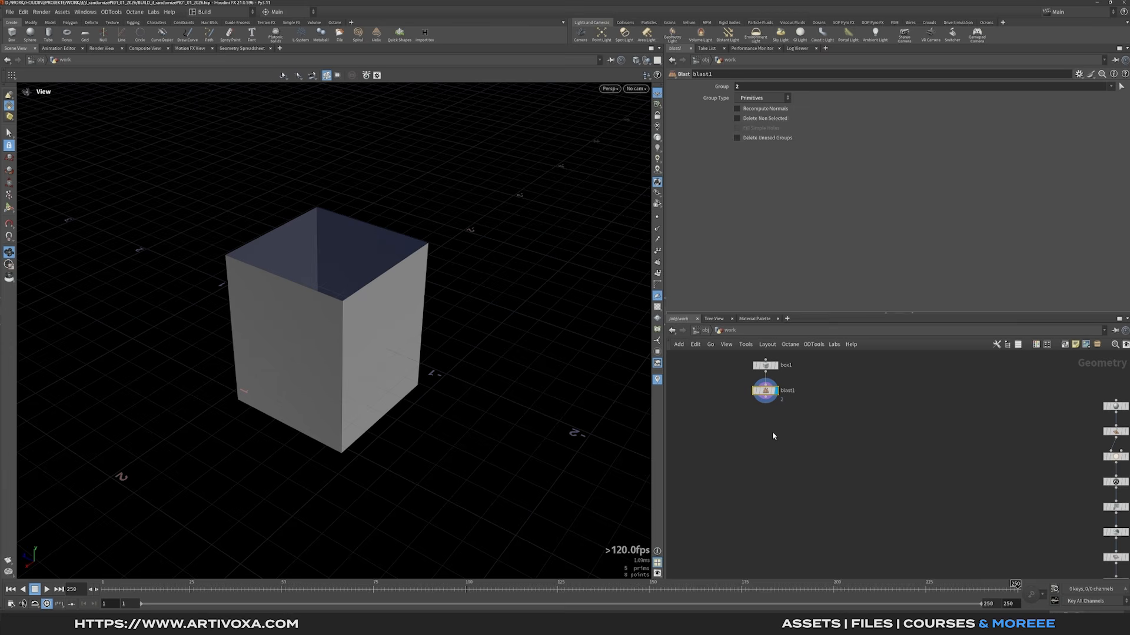
# Add a Subdivide node below the Blast node and set its depth to 2.
pyautogui.press('Tab')
pyautogui.write('subdivide')
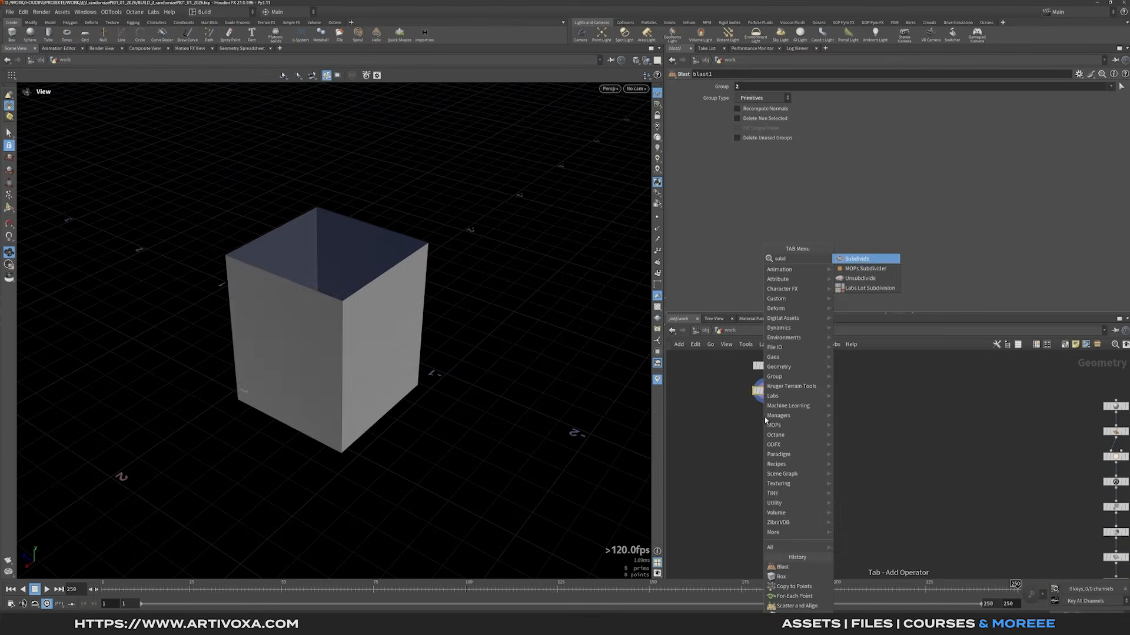
pyautogui.press('Return')
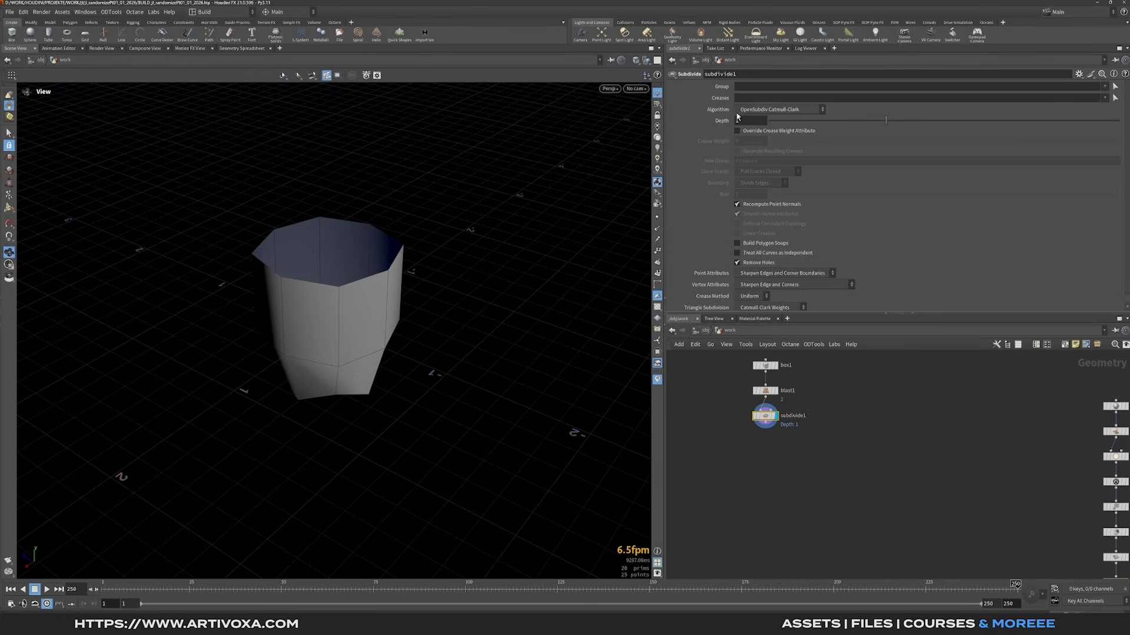
pyautogui.click(993, 121)
pyautogui.moveTo(333, 326)
pyautogui.mouseDown()
pyautogui.moveTo(343, 298)
pyautogui.moveTo(344, 309)
pyautogui.mouseUp()
pyautogui.scroll(2, 729, 449)
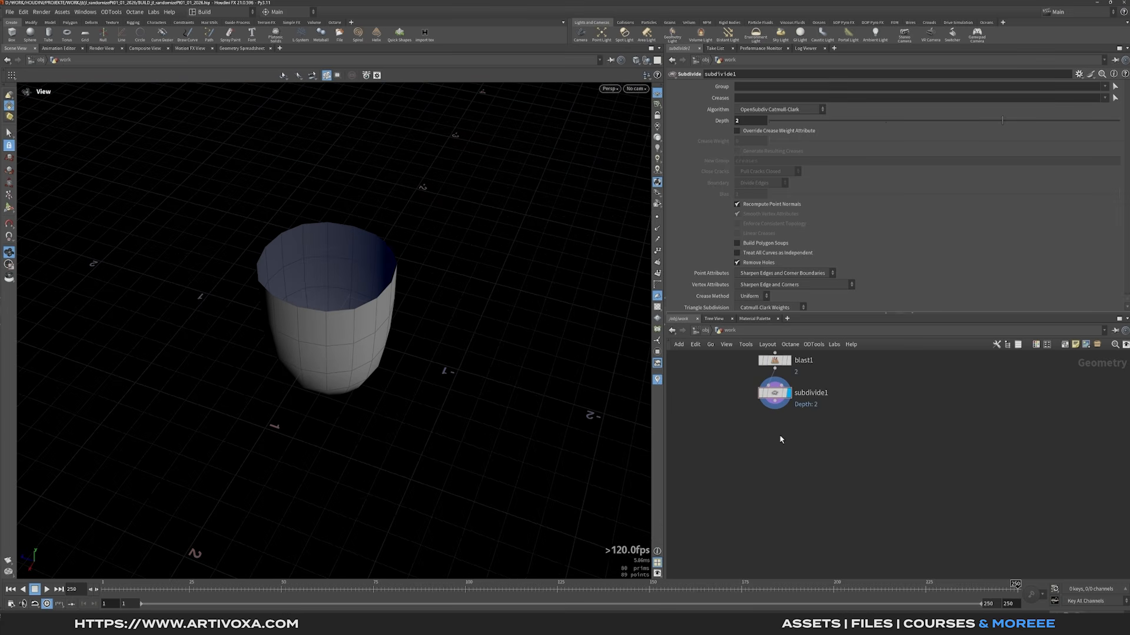
pyautogui.press('Tab')
pyautogui.write('pole')
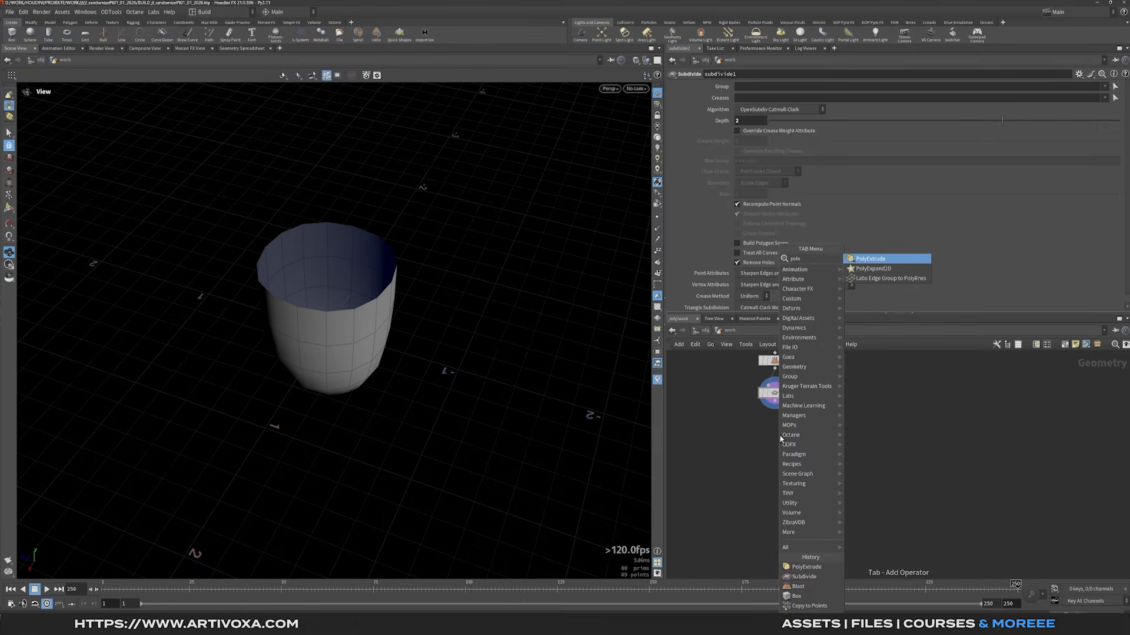
pyautogui.press('Return')
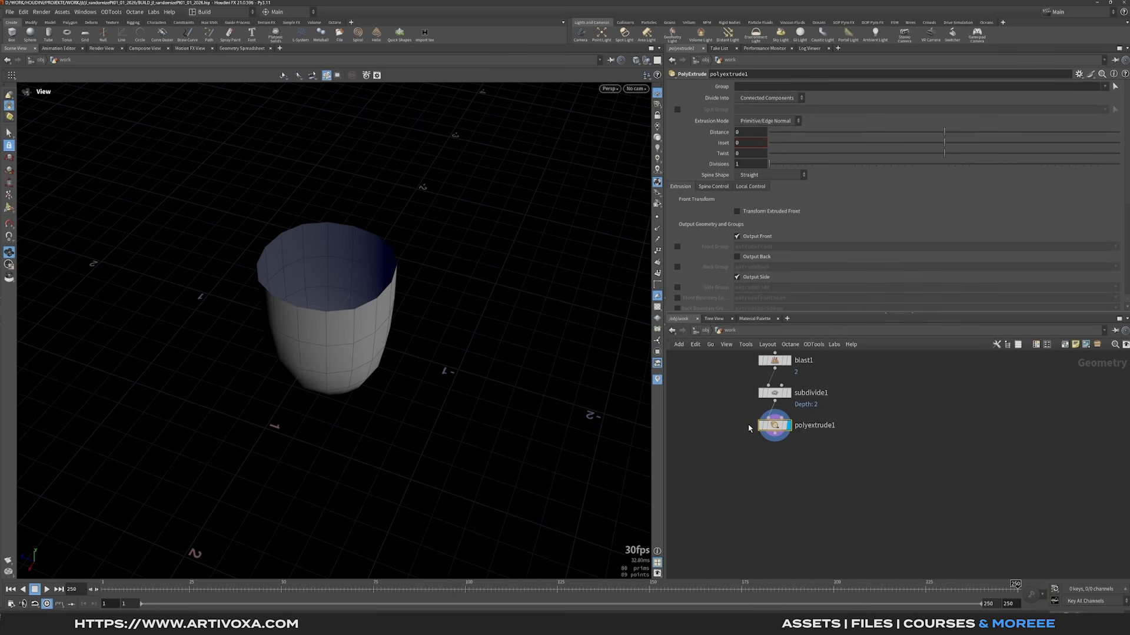
pyautogui.moveTo(807, 448); pyautogui.dragTo(797, 550, button='middle')
pyautogui.moveTo(831, 486); pyautogui.dragTo(794, 487, button='middle')
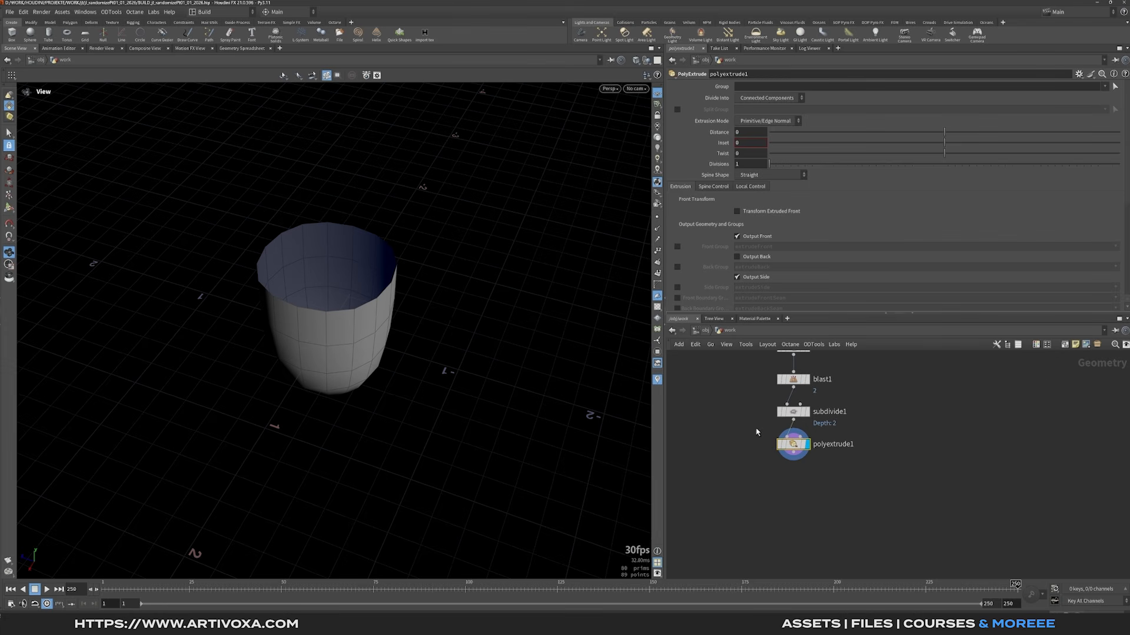
pyautogui.press('Delete')
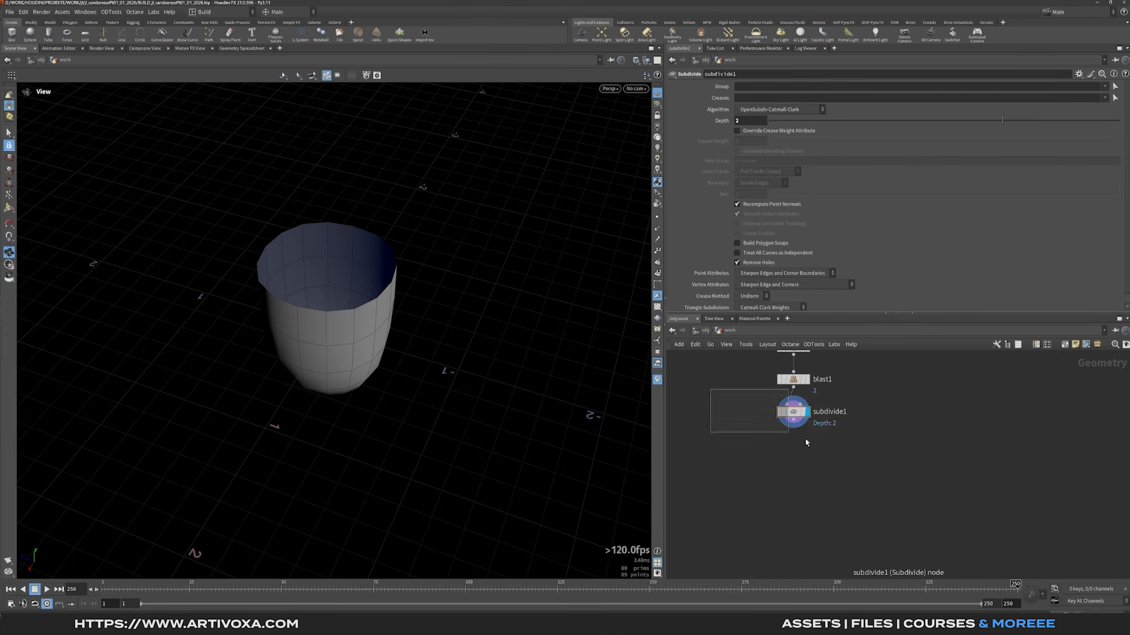
# Add a PolyExtrude node below the Subdivide node.
pyautogui.press('Tab')
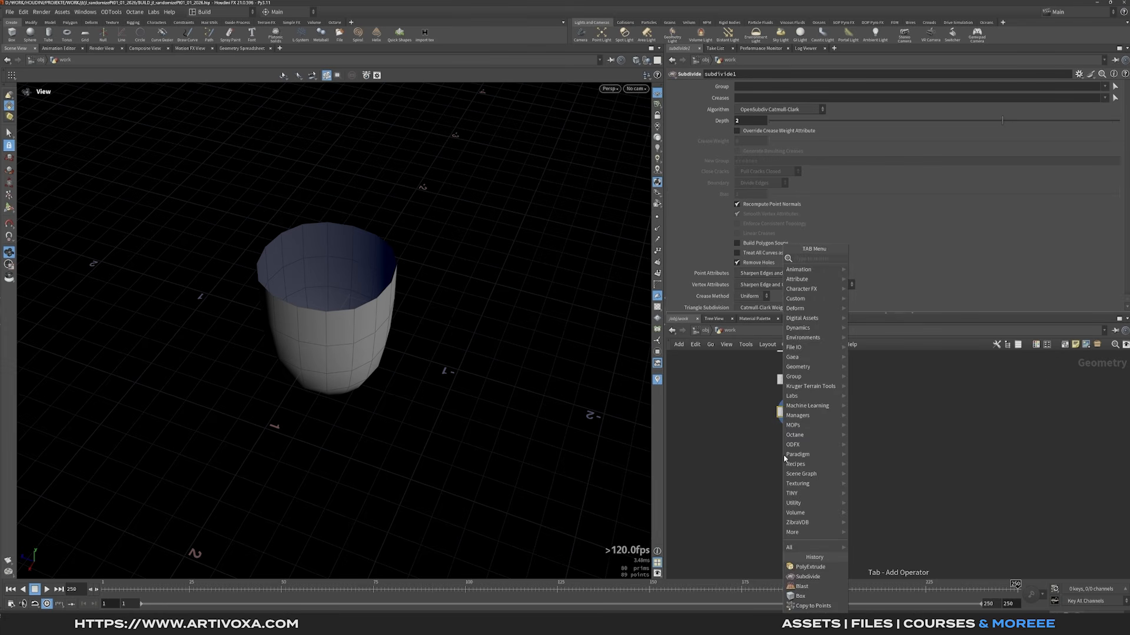
pyautogui.write('po')
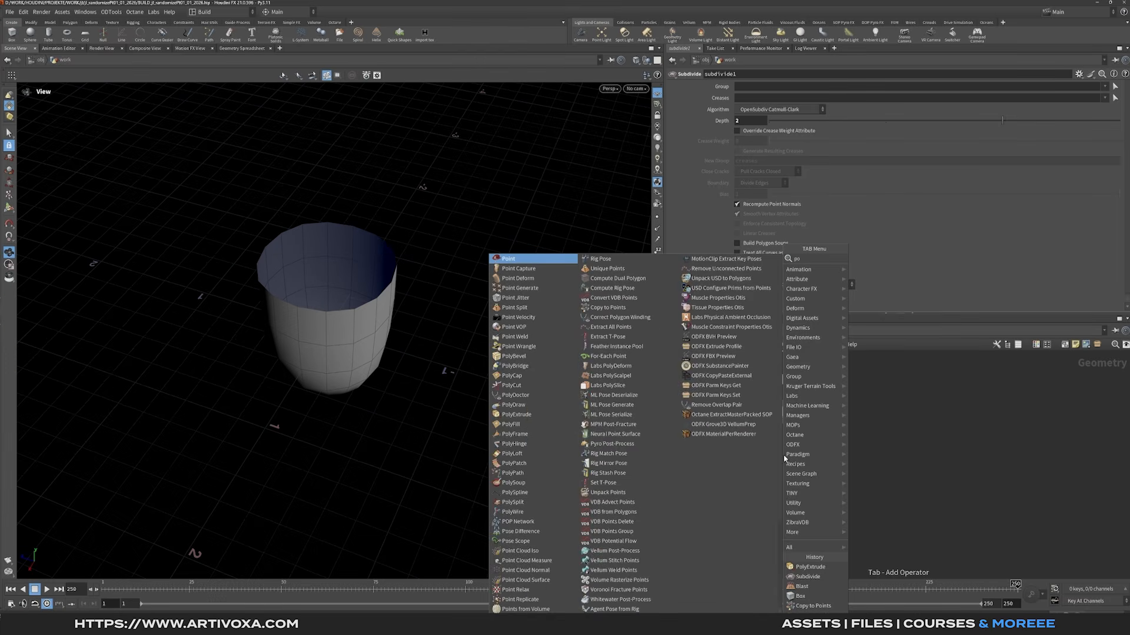
pyautogui.write('ex')
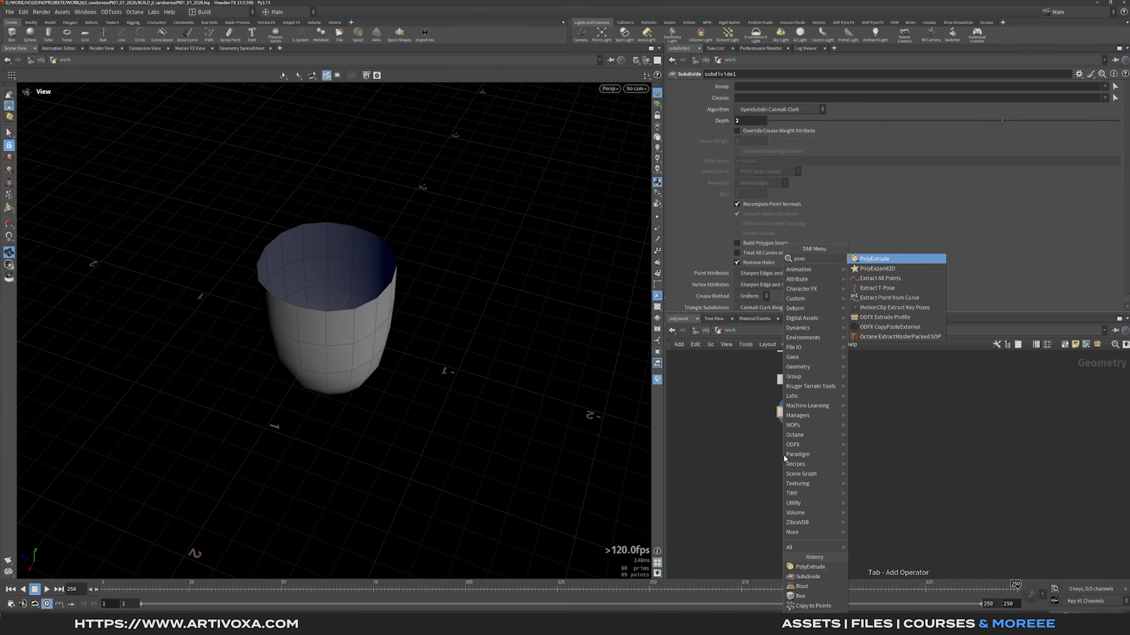
pyautogui.press('Return')
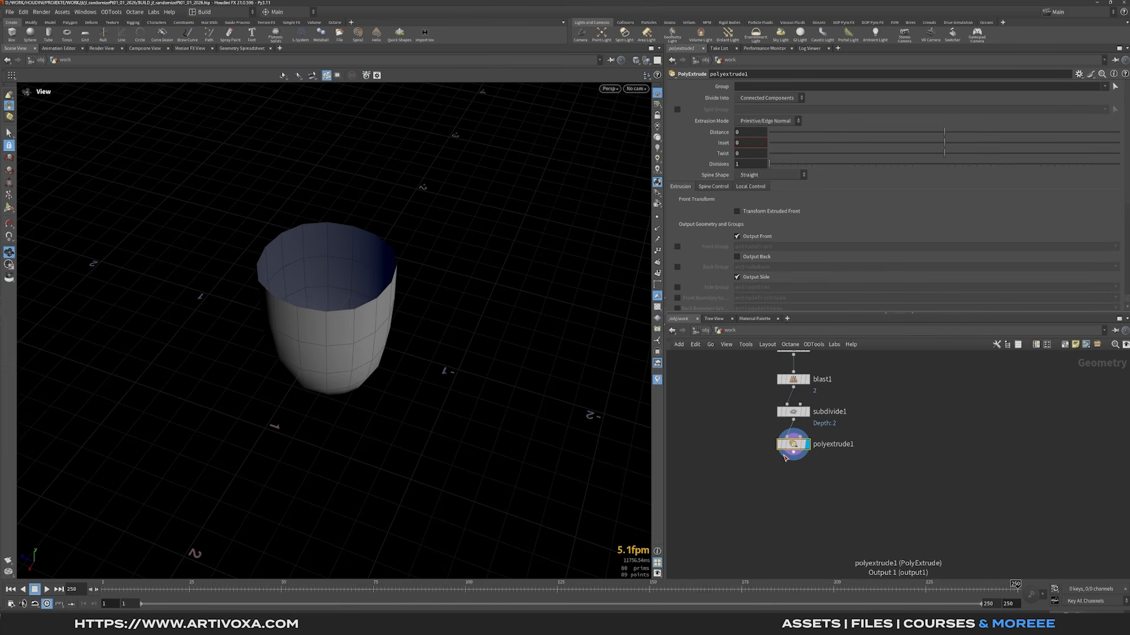
# Set the PolyExtrude distance to -0.25 and divisions to 5, and enable Output Back.
pyautogui.moveTo(740, 437); pyautogui.dragTo(730, 401, button='middle')
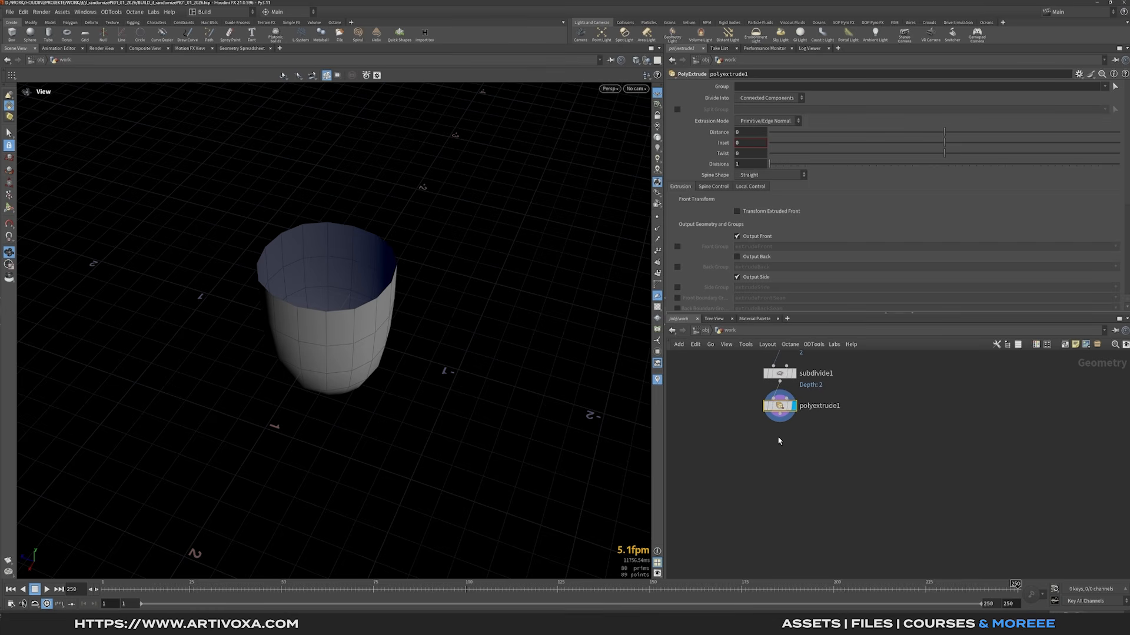
pyautogui.moveTo(778, 441); pyautogui.dragTo(769, 450, button='middle')
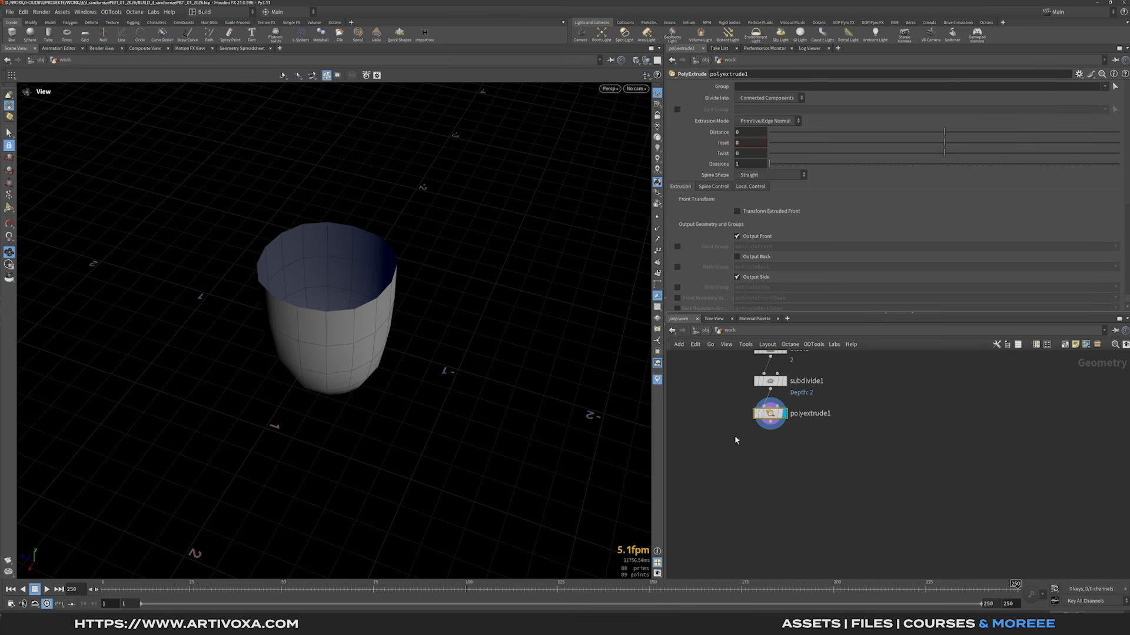
pyautogui.click(745, 131)
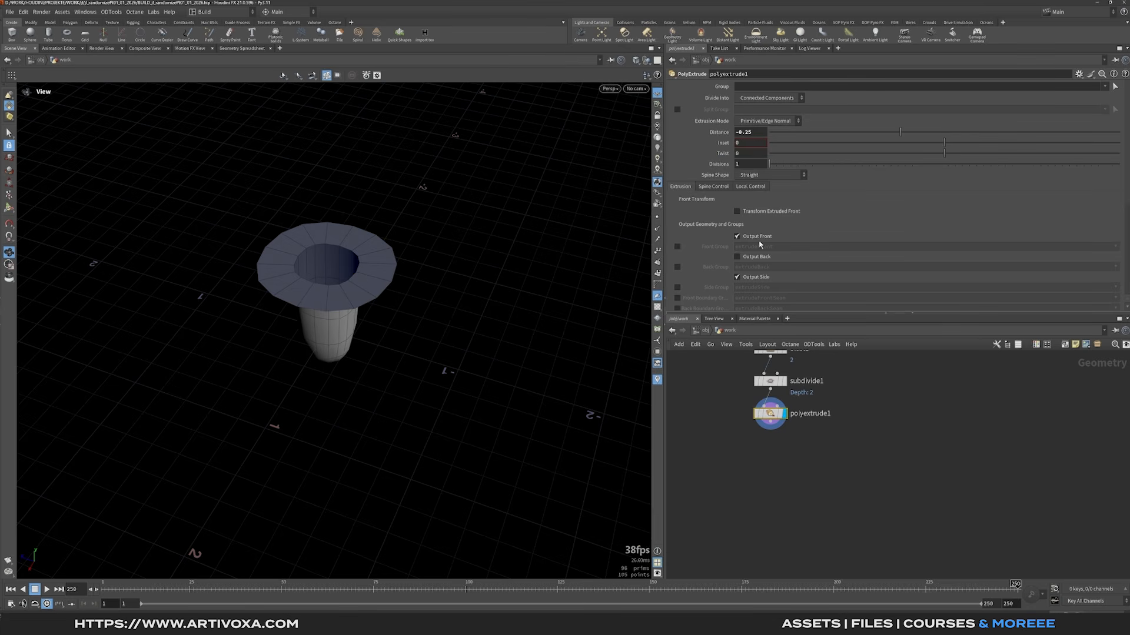
pyautogui.click(749, 165)
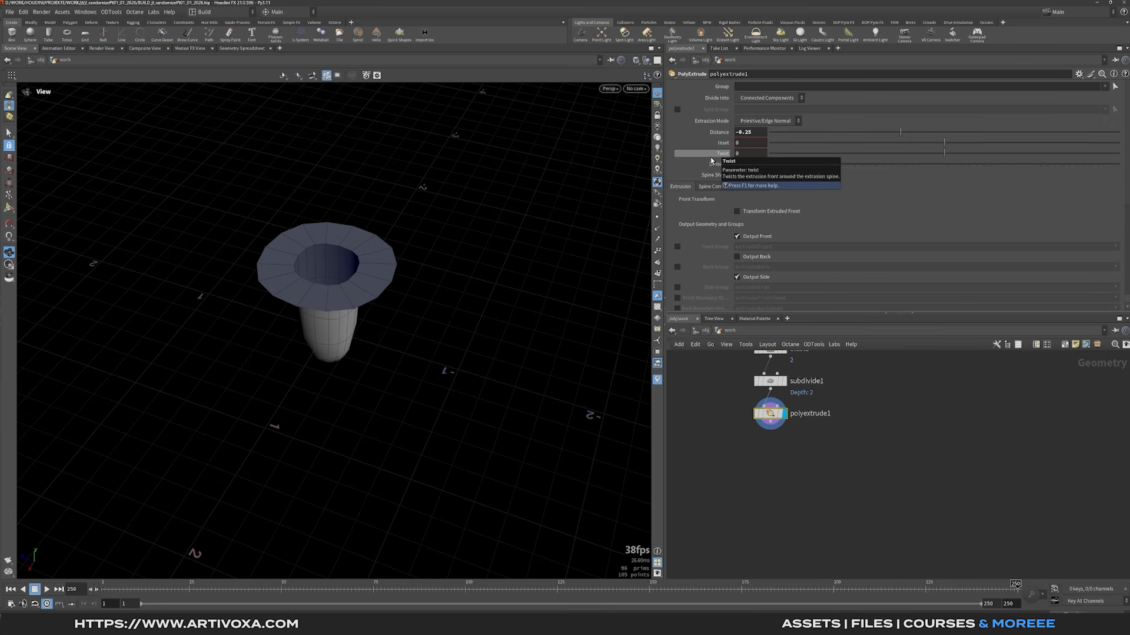
pyautogui.press('Return')
pyautogui.click(737, 258)
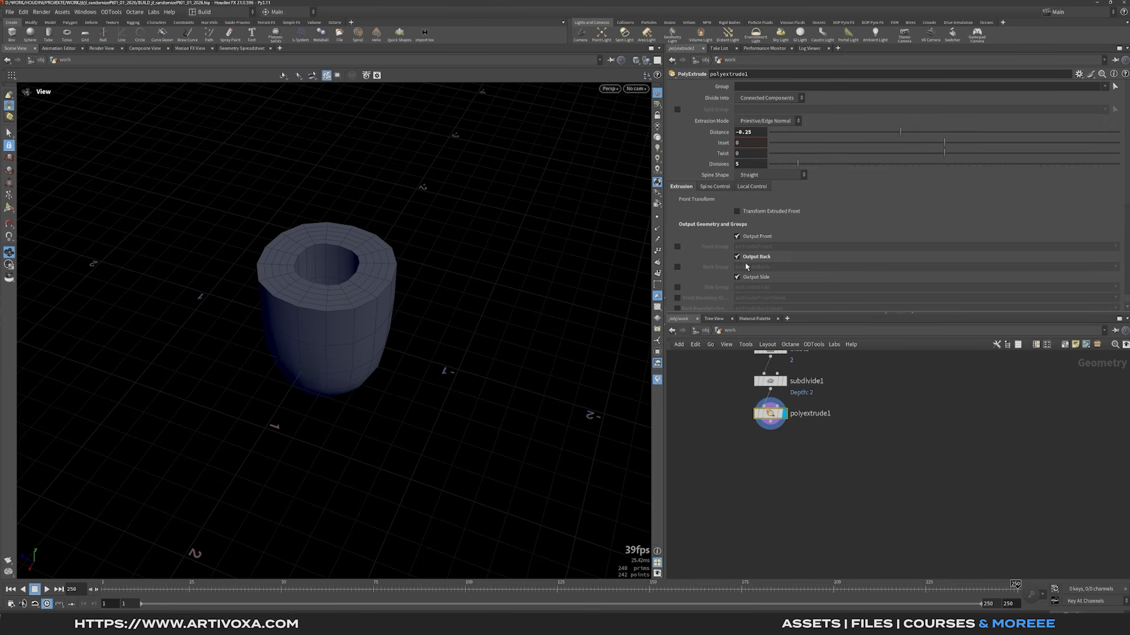
# Add a Reverse node below the PolyExtrude node to flip the cup's faces.
pyautogui.moveTo(736, 448); pyautogui.dragTo(733, 421, button='middle')
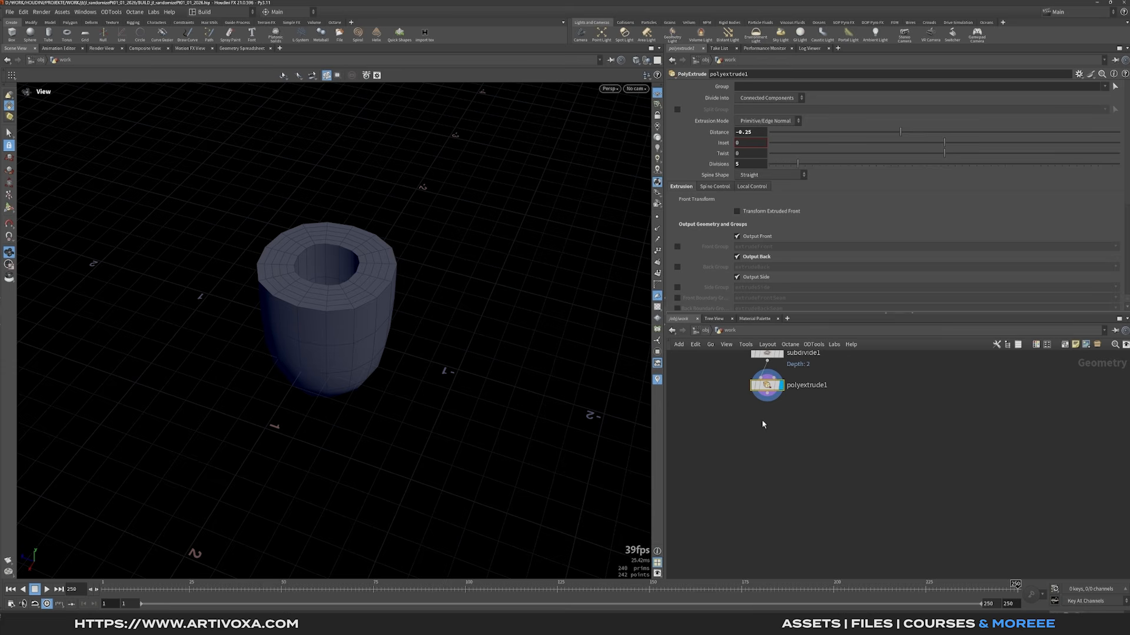
pyautogui.keyDown('alt'); pyautogui.moveTo(409, 320); pyautogui.dragTo(365, 300); pyautogui.keyUp('alt')
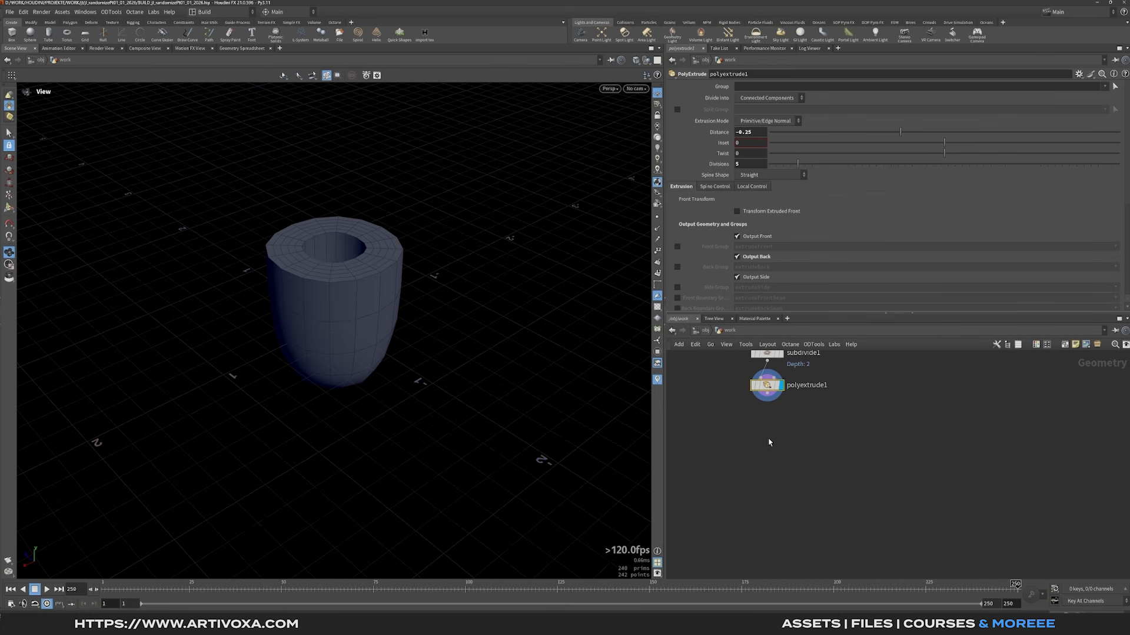
pyautogui.press('Tab')
pyautogui.write('reverse')
pyautogui.press('Return')
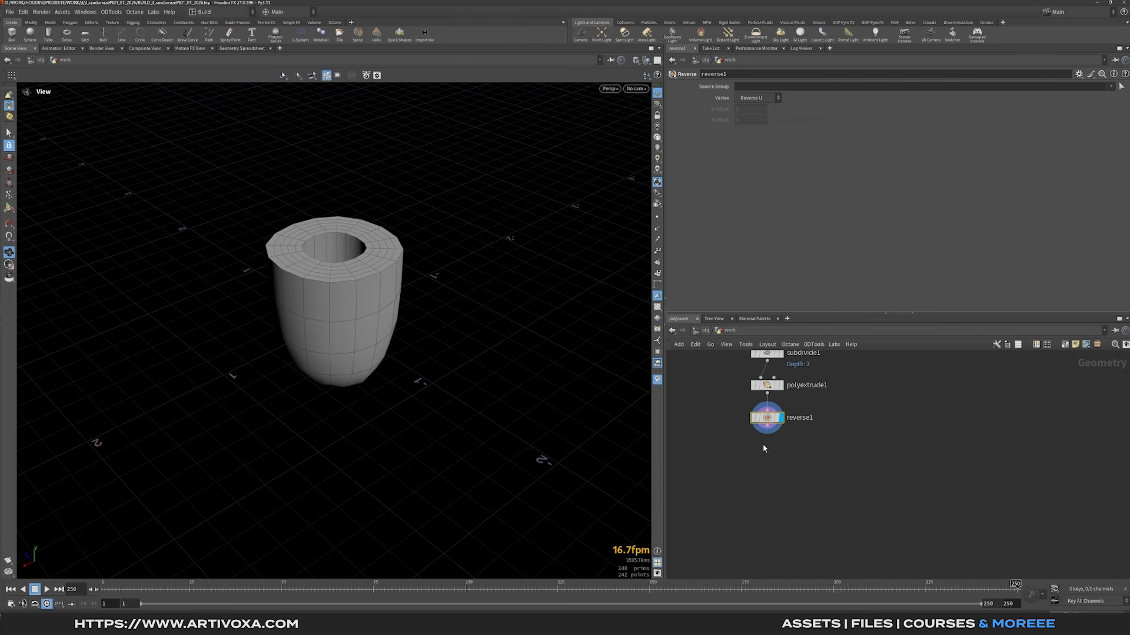
# Add a Smooth node below the Reverse node and set its strength to 50.
pyautogui.moveTo(725, 446); pyautogui.dragTo(730, 437, button='middle')
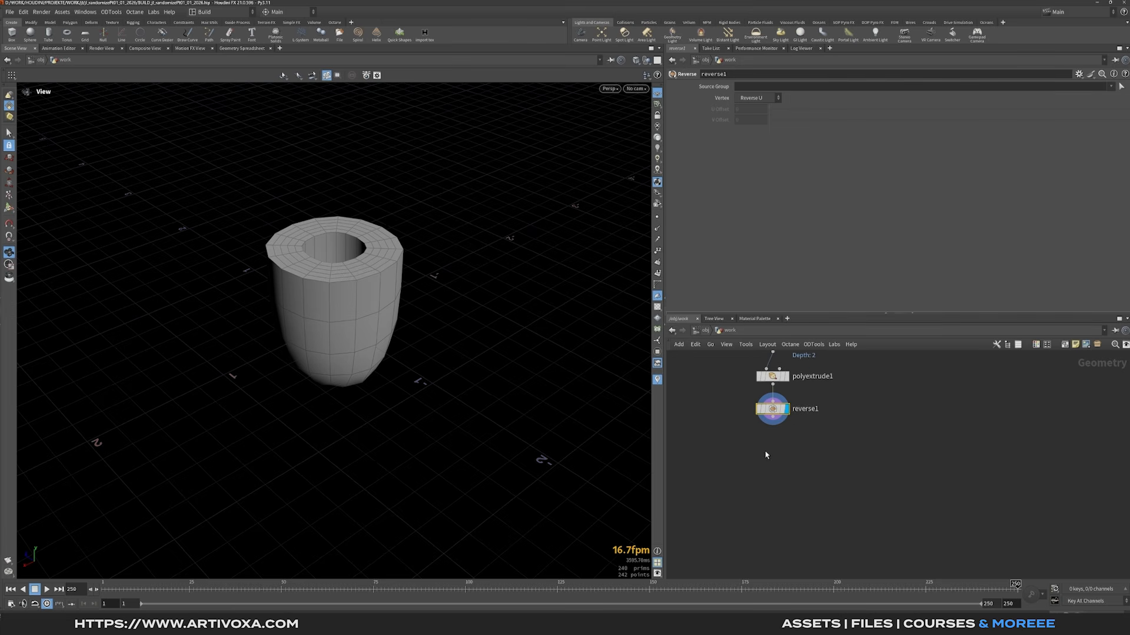
pyautogui.press('Tab')
pyautogui.write('smooth')
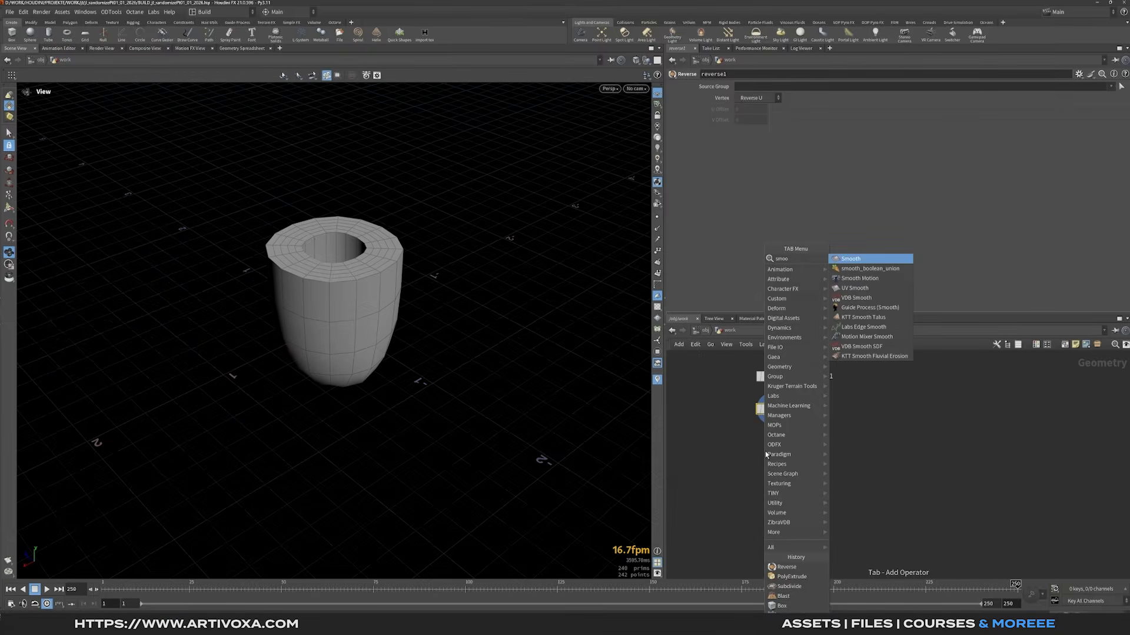
pyautogui.press('Return')
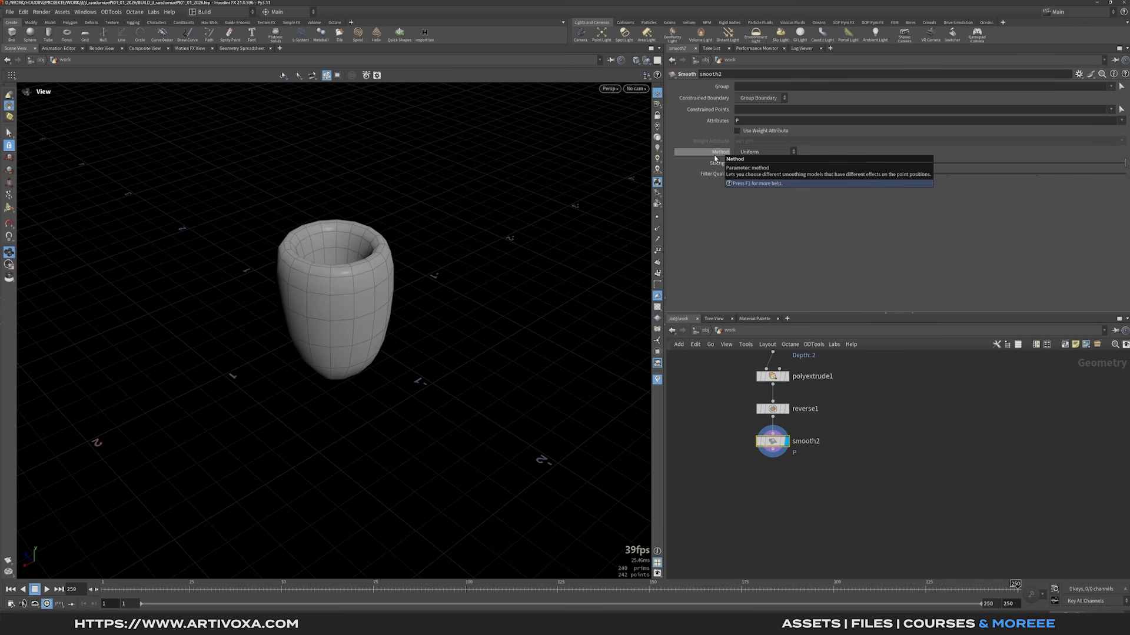
pyautogui.moveTo(383, 249)
pyautogui.mouseDown()
pyautogui.moveTo(383, 302)
pyautogui.moveTo(374, 266)
pyautogui.mouseUp()
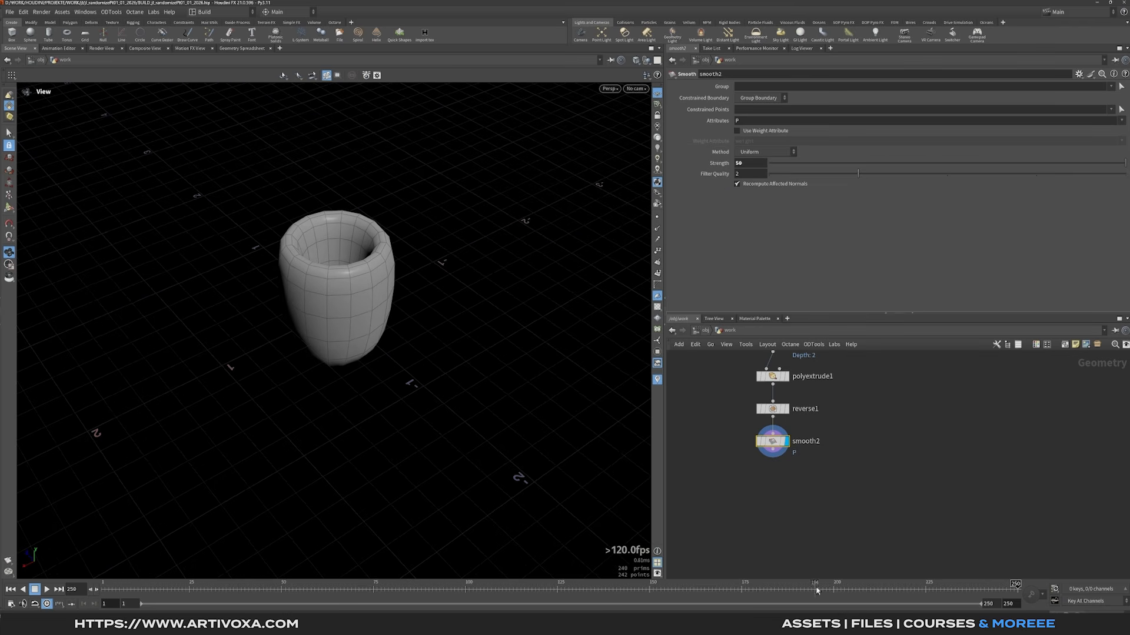
# Add a Subdivide node below the Smooth node and set its depth to 2.
pyautogui.scroll(-1, 776, 500)
pyautogui.moveTo(778, 500); pyautogui.dragTo(765, 468, button='middle')
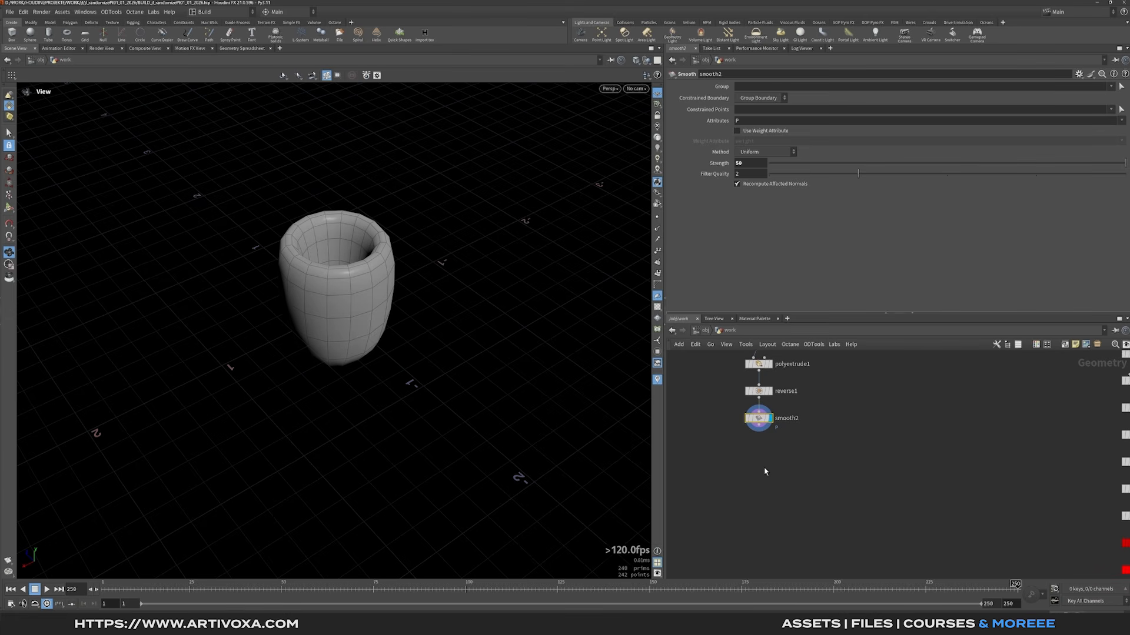
pyautogui.scroll(-1, 754, 474)
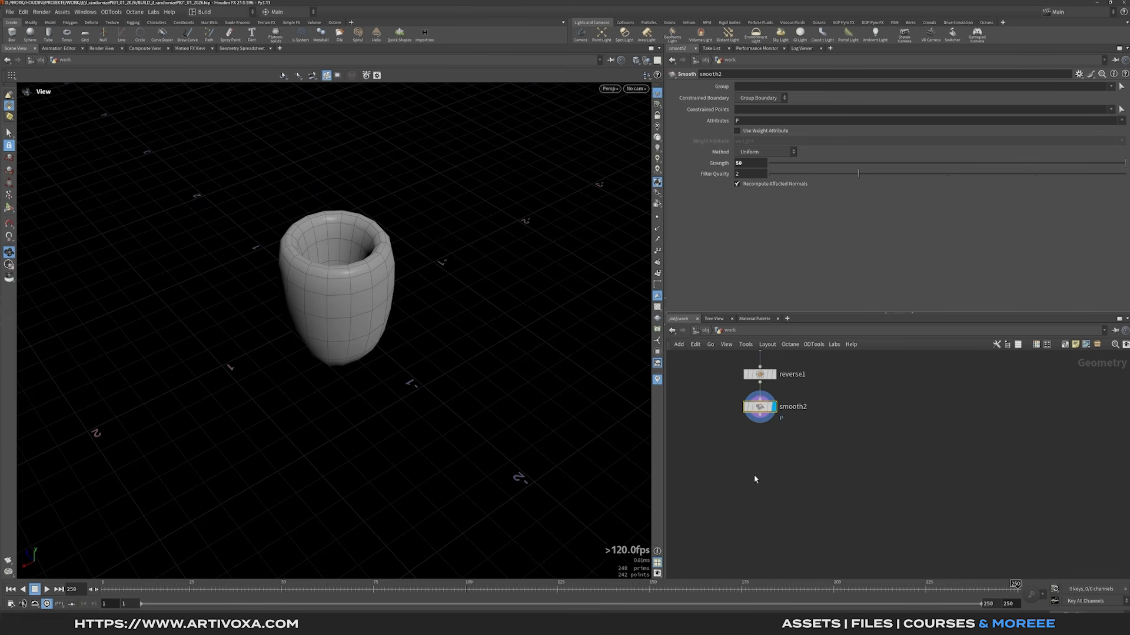
pyautogui.press('Tab')
pyautogui.write('sub')
pyautogui.press('Return')
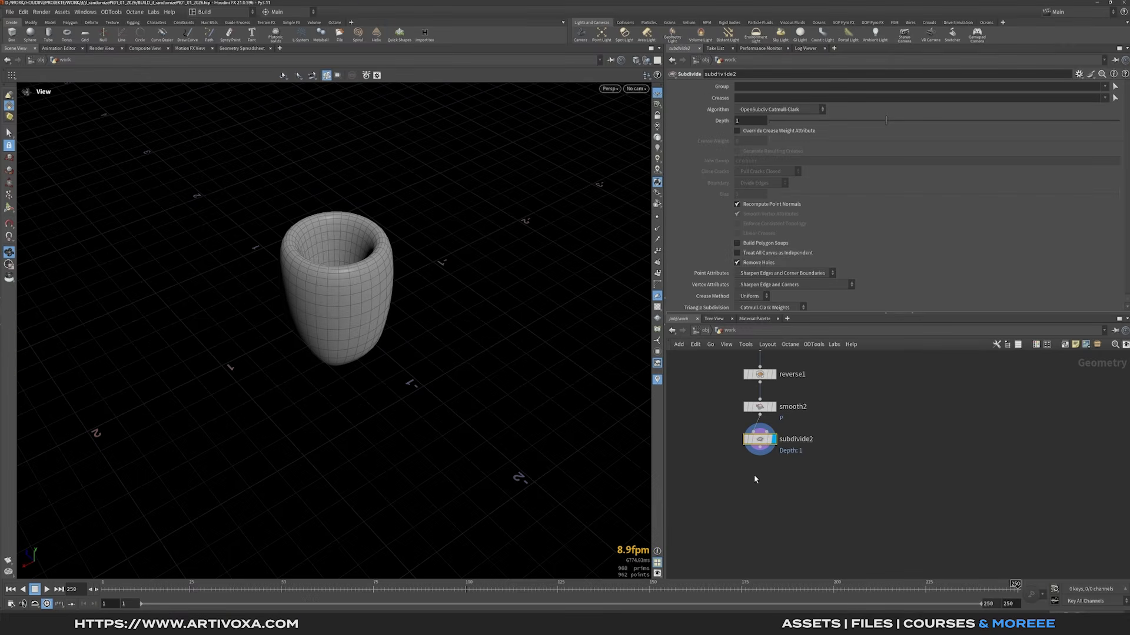
pyautogui.click(969, 121)
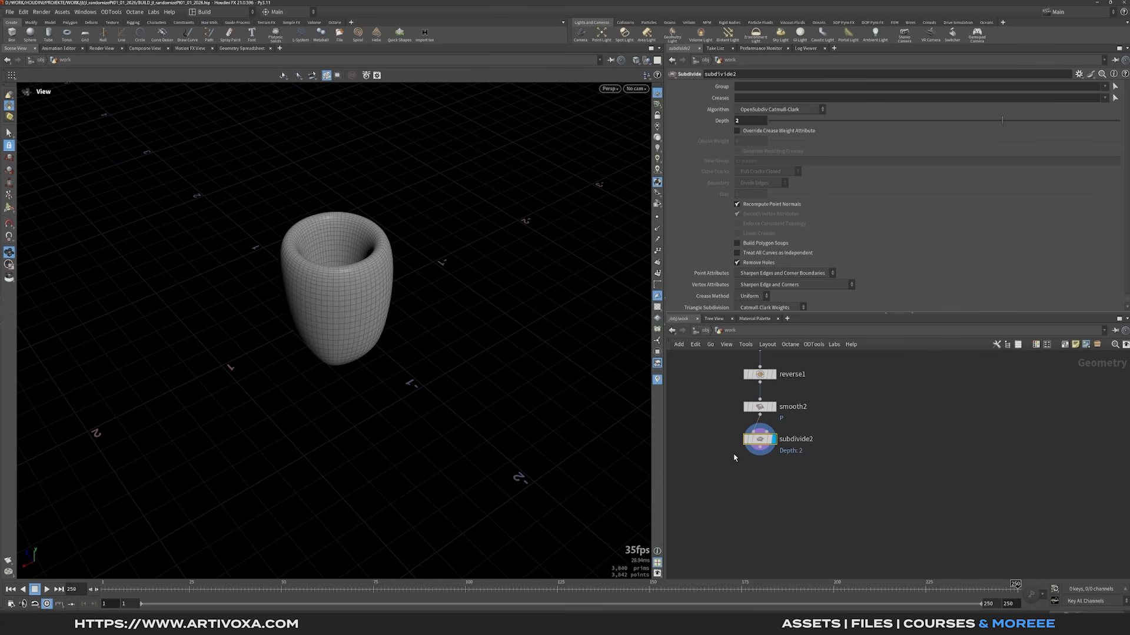
# Add a Normal node below the second Subdivide node.
pyautogui.moveTo(722, 452); pyautogui.dragTo(739, 439, button='middle')
pyautogui.press('Tab')
pyautogui.write('normal')
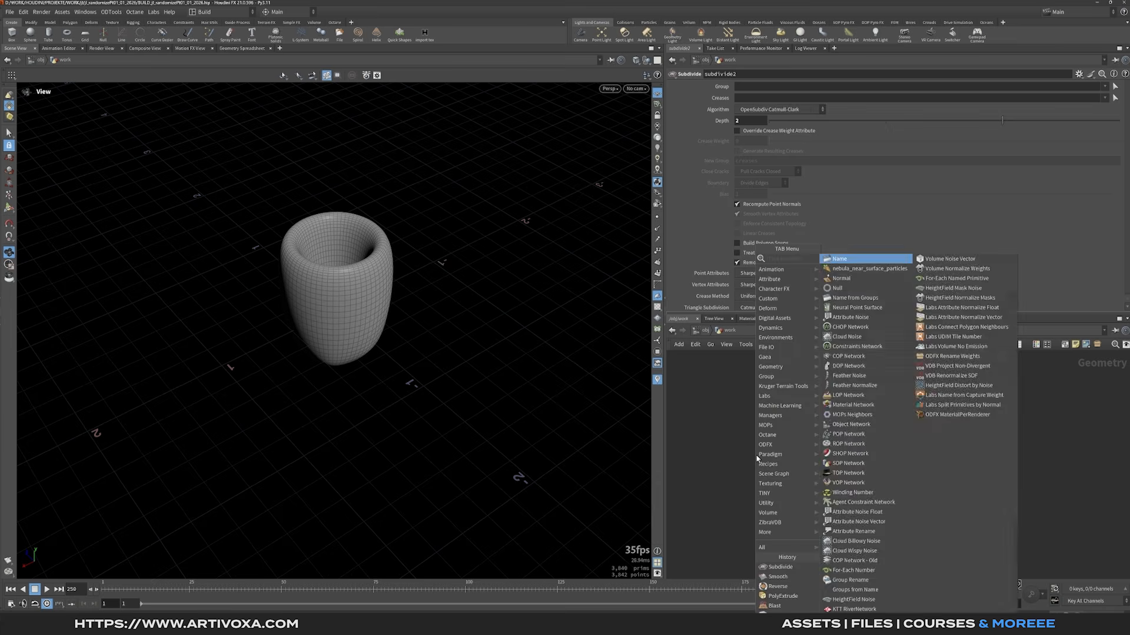
pyautogui.press('Return')
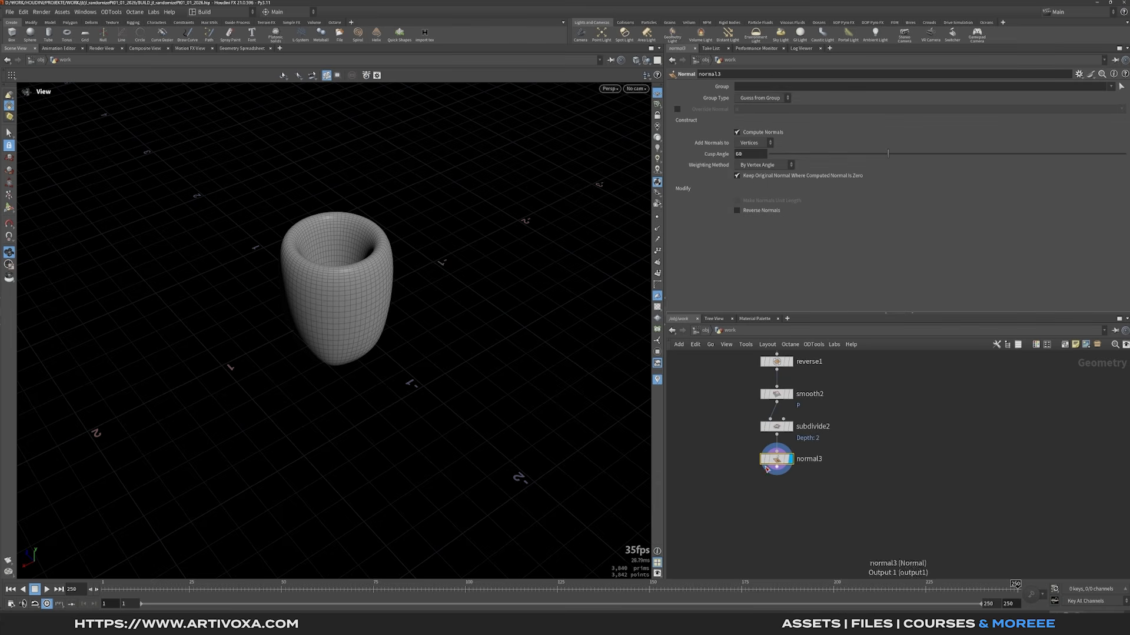
# Add a UV Texture node below the Normal node and show the UV grid texture on the cup in the viewport.
pyautogui.moveTo(721, 464); pyautogui.dragTo(729, 442, button='middle')
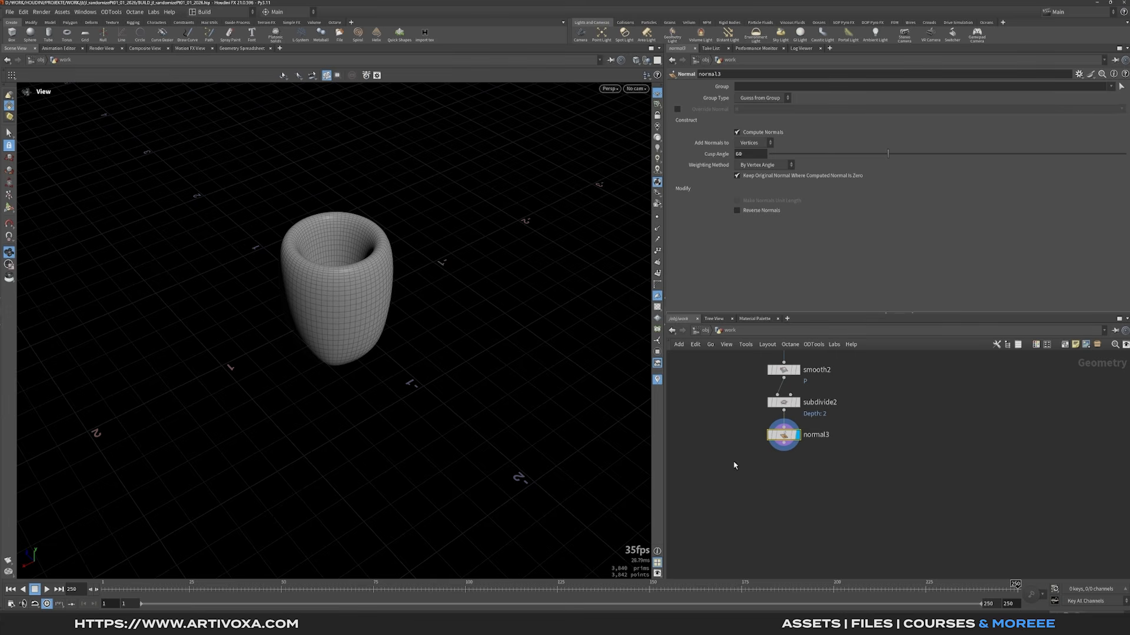
pyautogui.press('Tab')
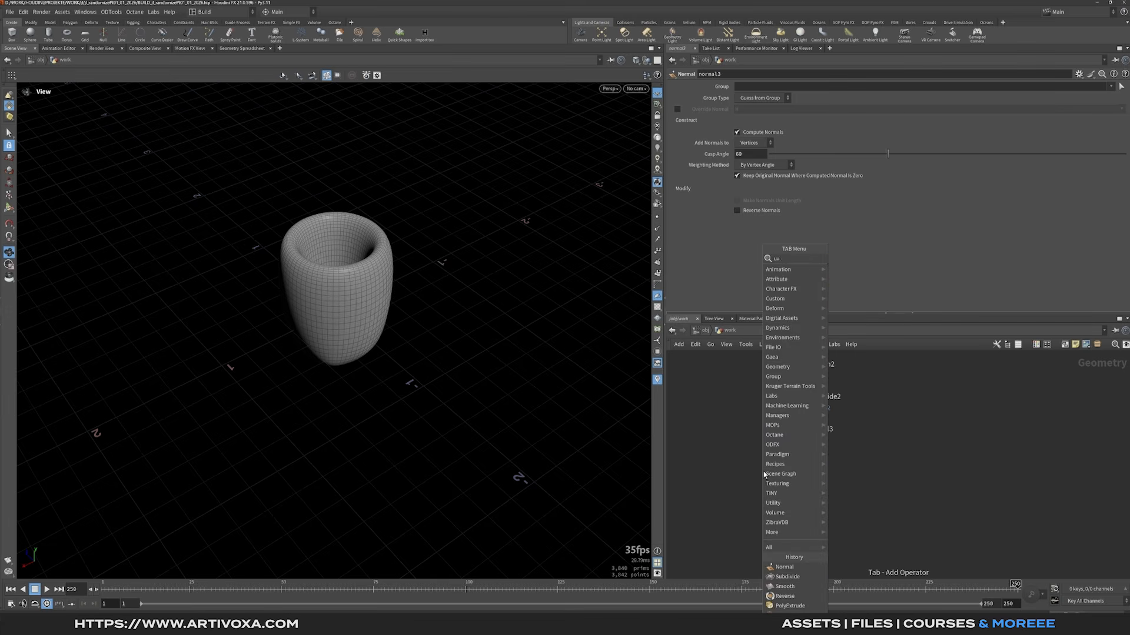
pyautogui.press('Return')
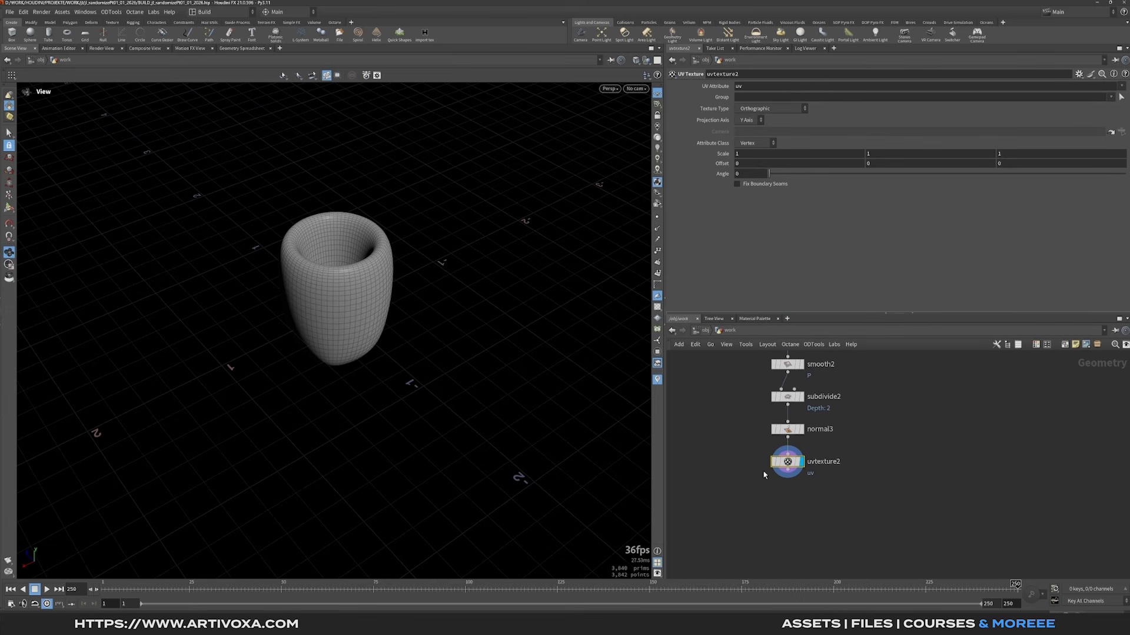
pyautogui.click(657, 307)
pyautogui.moveTo(366, 258)
pyautogui.mouseDown()
pyautogui.moveTo(363, 275)
pyautogui.moveTo(356, 260)
pyautogui.mouseUp()
pyautogui.moveTo(356, 260); pyautogui.dragTo(387, 238, button='right')
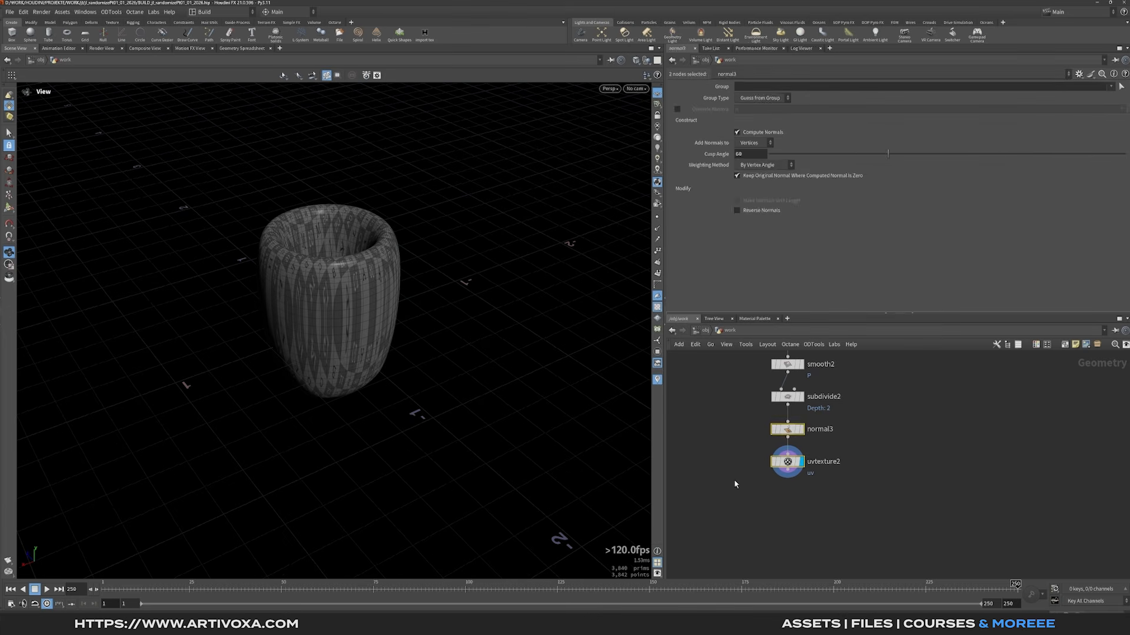
# Set the UV Texture node's texture type to Cylindrical and change the first value of its scale.
pyautogui.click(753, 109)
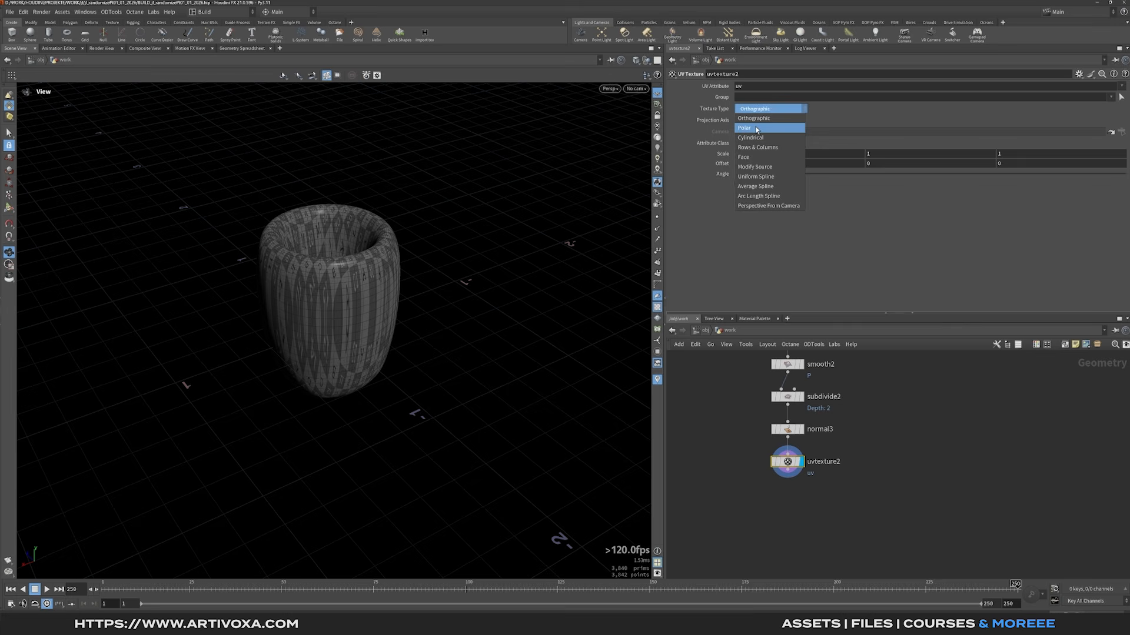
pyautogui.click(756, 137)
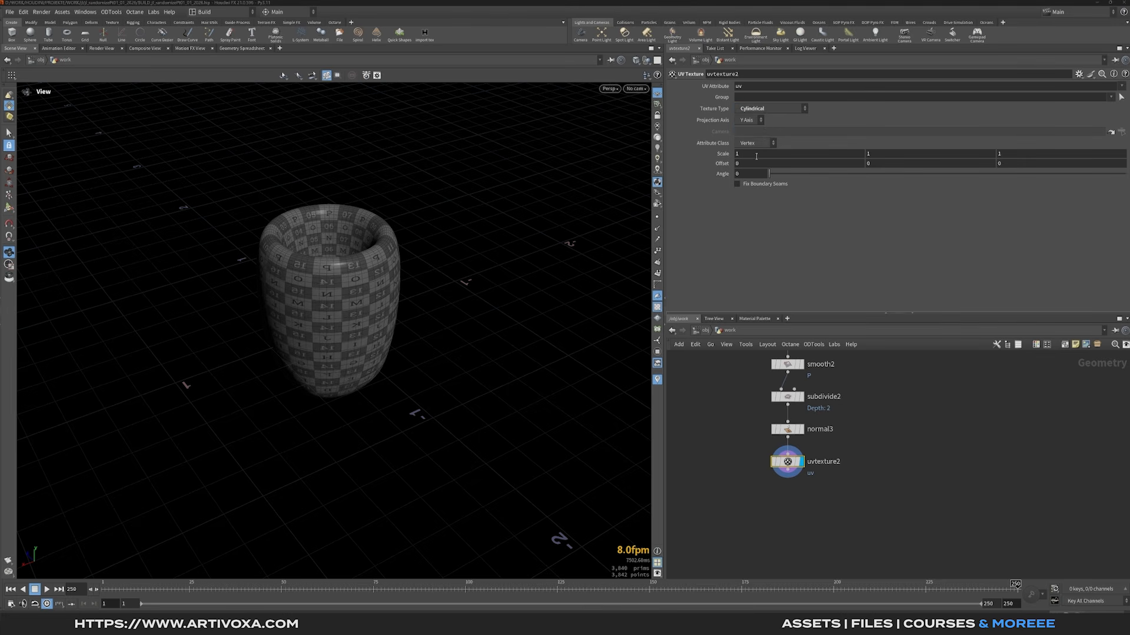
pyautogui.moveTo(751, 154); pyautogui.dragTo(709, 153)
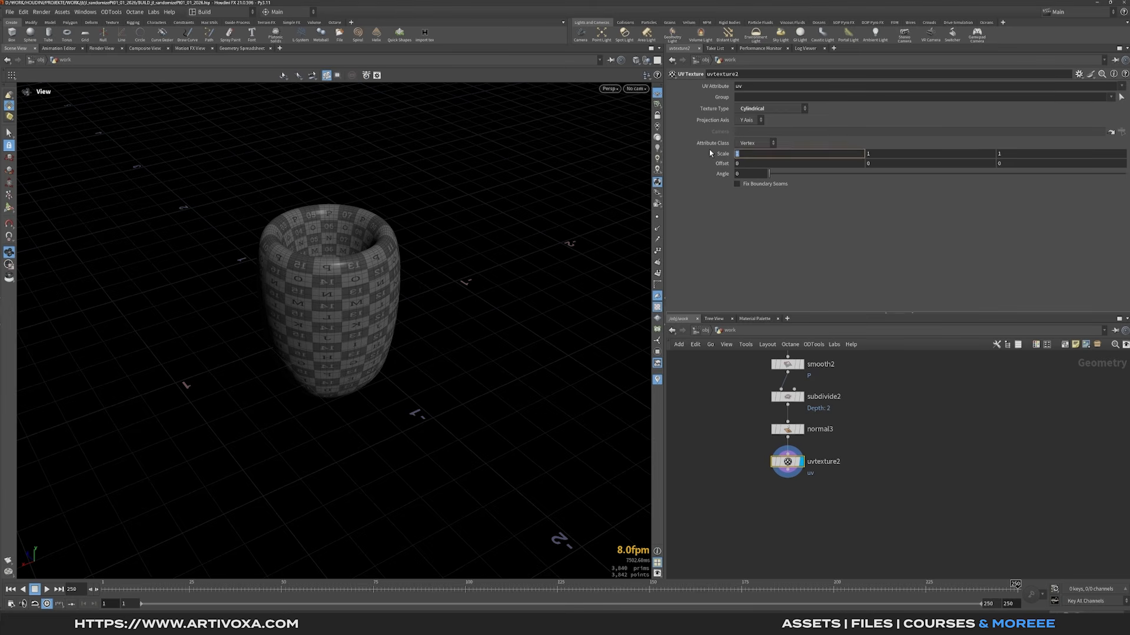
pyautogui.press('Return')
pyautogui.moveTo(361, 272)
pyautogui.mouseDown()
pyautogui.moveTo(344, 279)
pyautogui.moveTo(355, 303)
pyautogui.moveTo(369, 297)
pyautogui.moveTo(360, 292)
pyautogui.mouseUp()
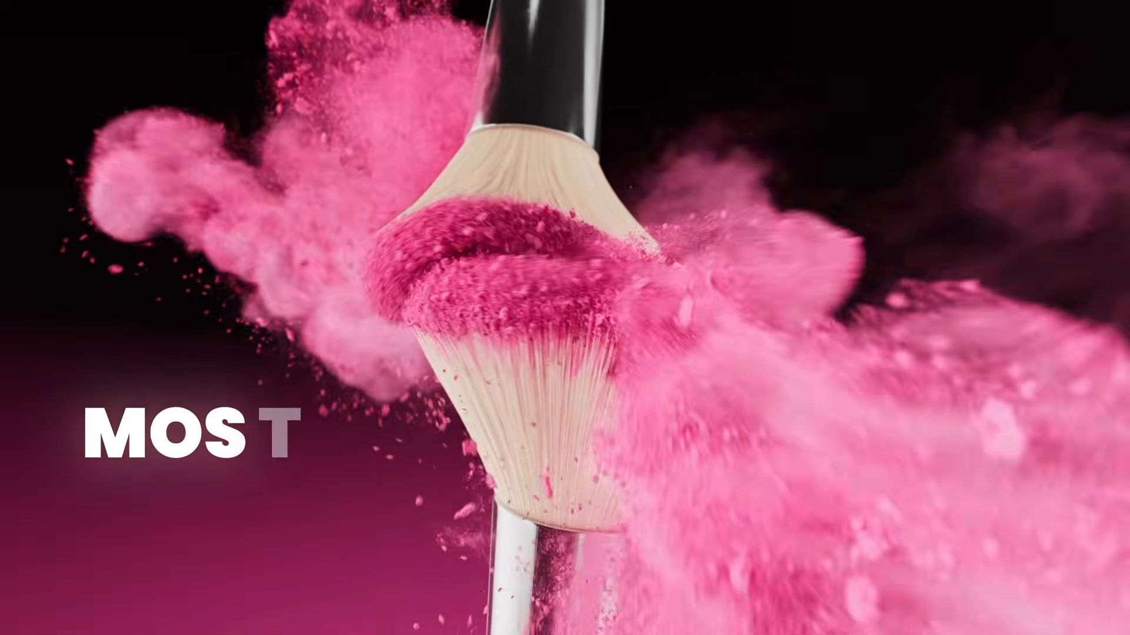
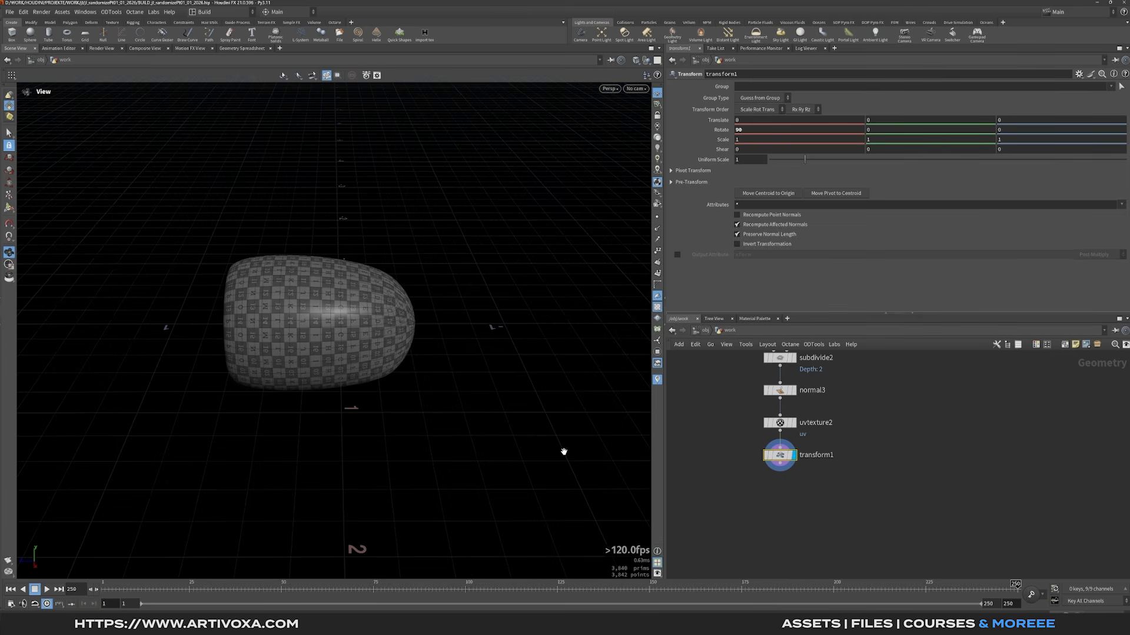
# Add a Match Size node below the Transform node.
pyautogui.moveTo(776, 501); pyautogui.dragTo(786, 476, button='middle')
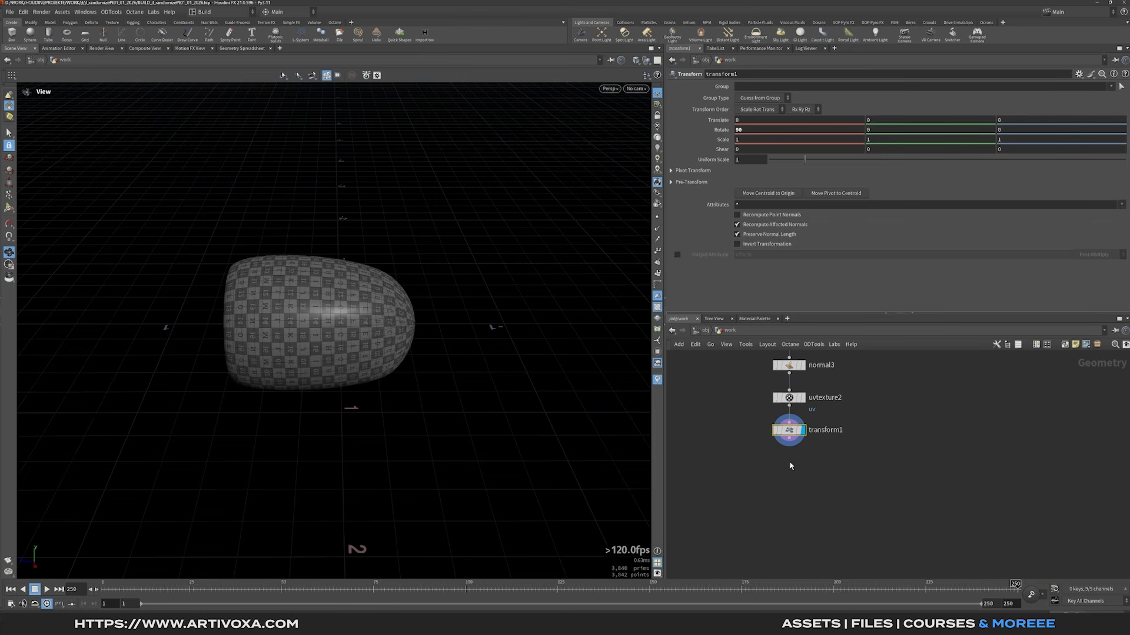
pyautogui.press('Tab')
pyautogui.write('mat')
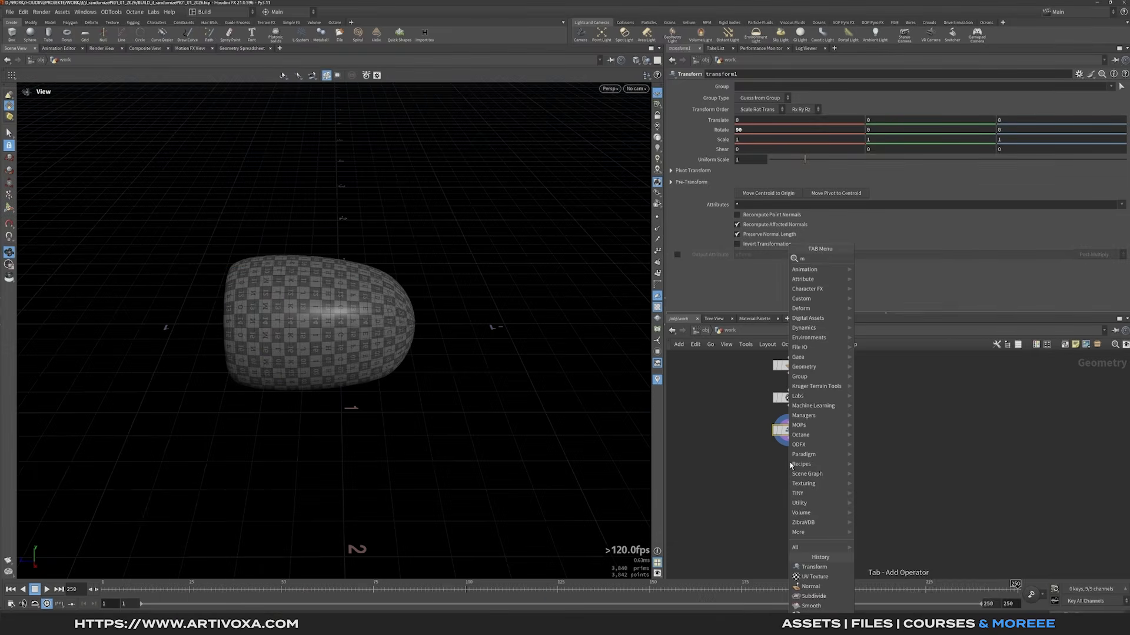
pyautogui.press('Down')
pyautogui.press('Down')
pyautogui.press('Return')
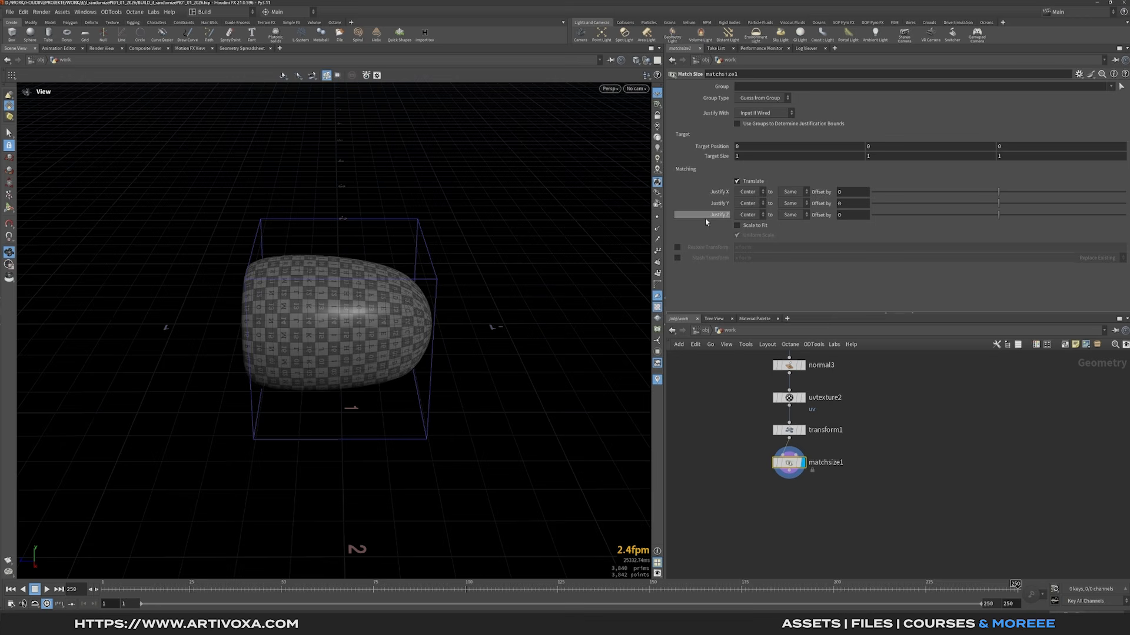
# Set the Match Size node's Justify Z to Min with an offset of -0.09.
pyautogui.click(747, 215)
pyautogui.click(743, 234)
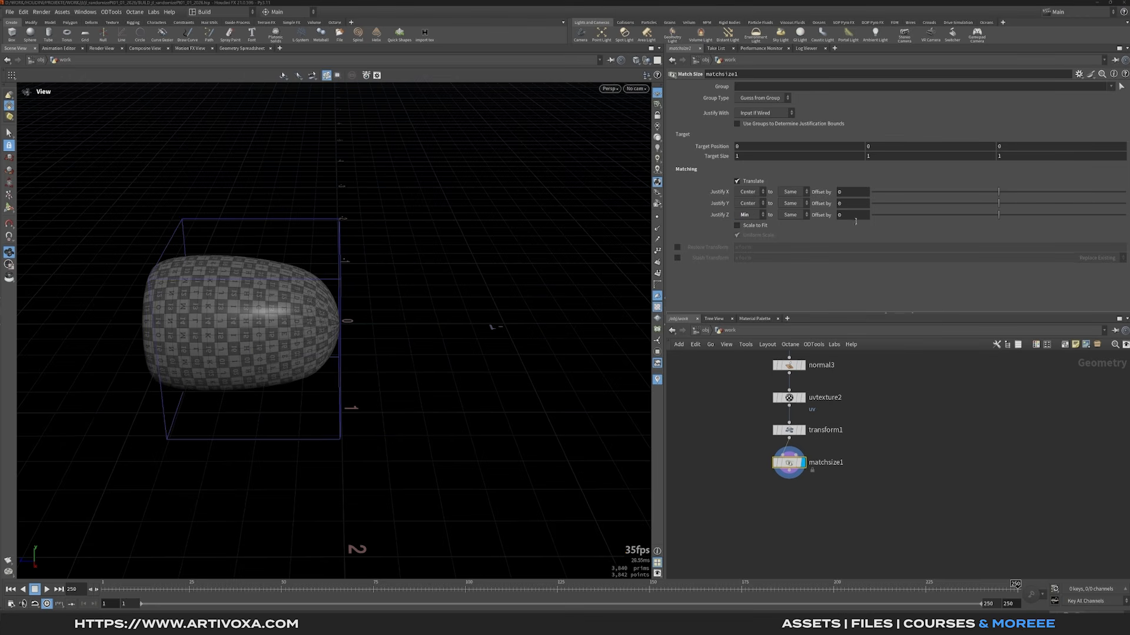
pyautogui.click(850, 216)
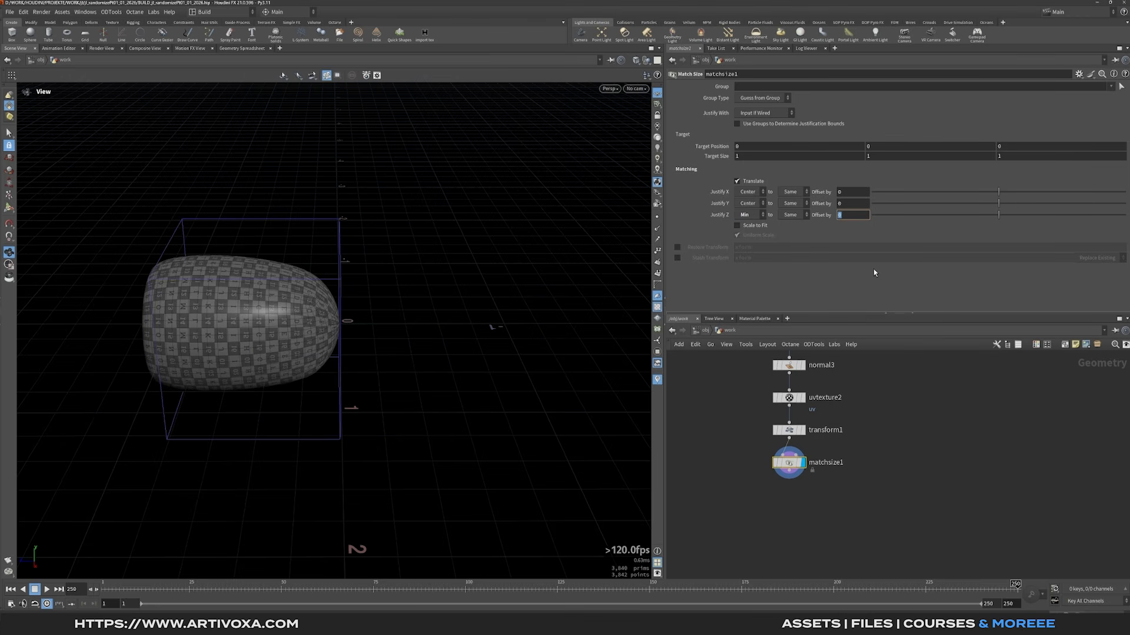
pyautogui.write('-0.09')
pyautogui.press('Return')
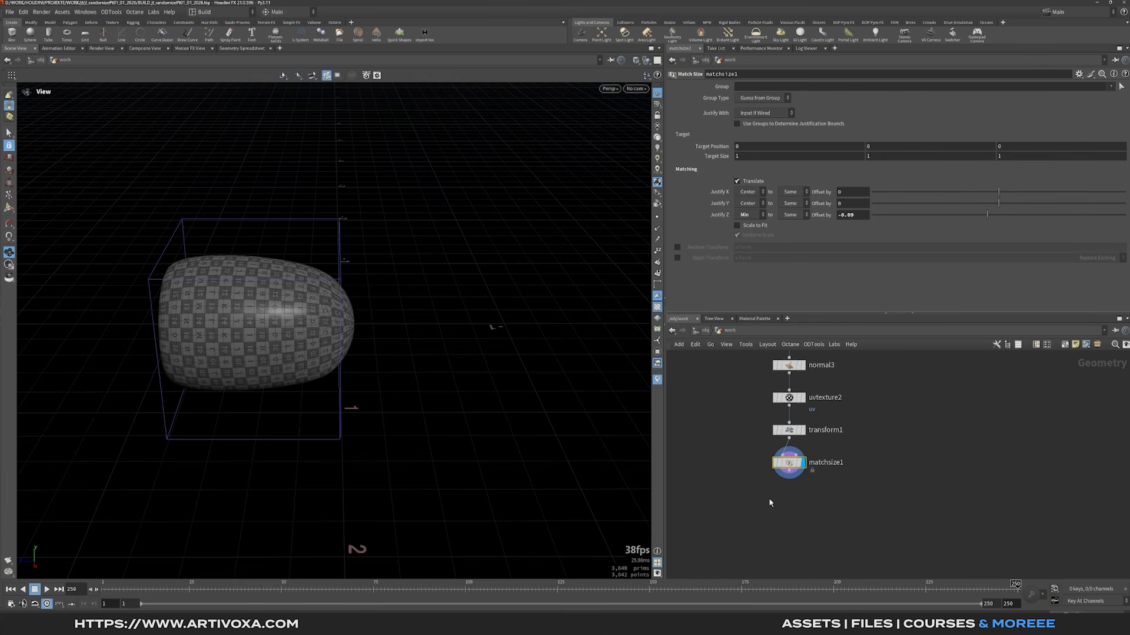
# Turn off the UV grid texture display on the cup in the viewport.
pyautogui.keyDown('alt'); pyautogui.moveTo(429, 371); pyautogui.dragTo(406, 340); pyautogui.keyUp('alt')
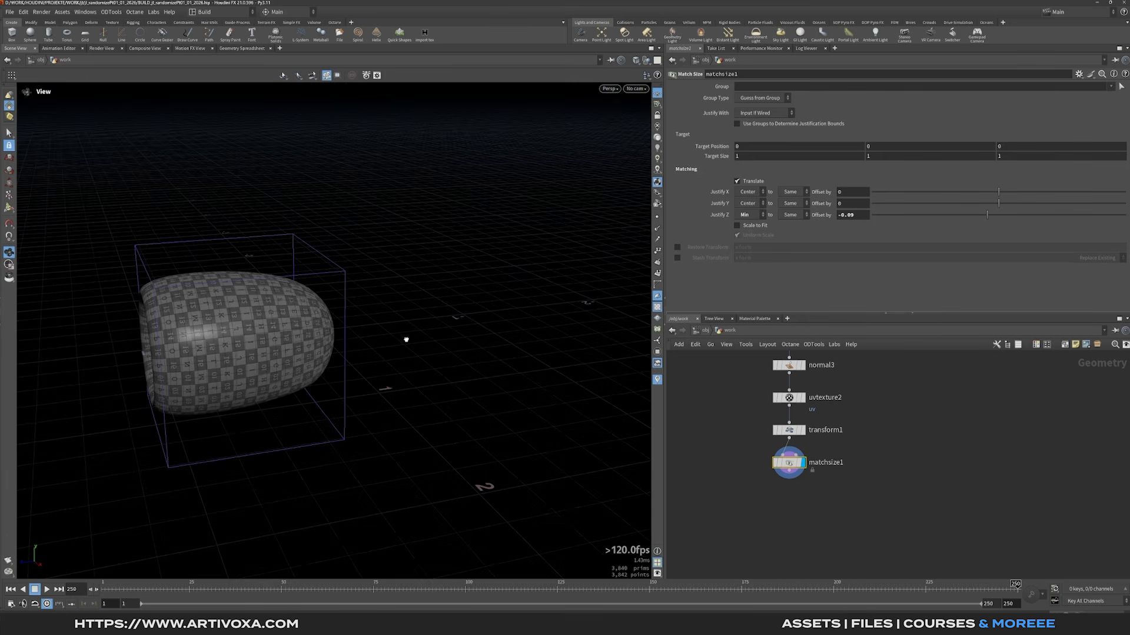
pyautogui.click(658, 307)
pyautogui.keyDown('alt'); pyautogui.moveTo(341, 326); pyautogui.dragTo(339, 334); pyautogui.keyUp('alt')
pyautogui.scroll(-2, 800, 466)
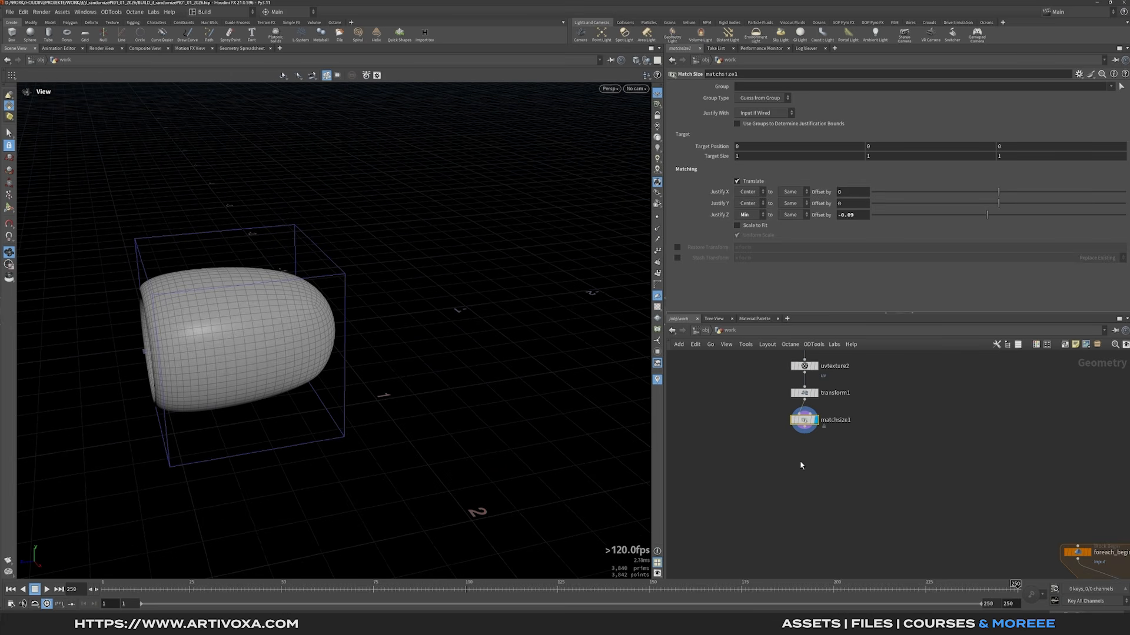
# Add a Mountain node below the Match Size node and inspect the deformed cup.
pyautogui.press('Tab')
pyautogui.write('mou')
pyautogui.press('Return')
pyautogui.click(800, 466)
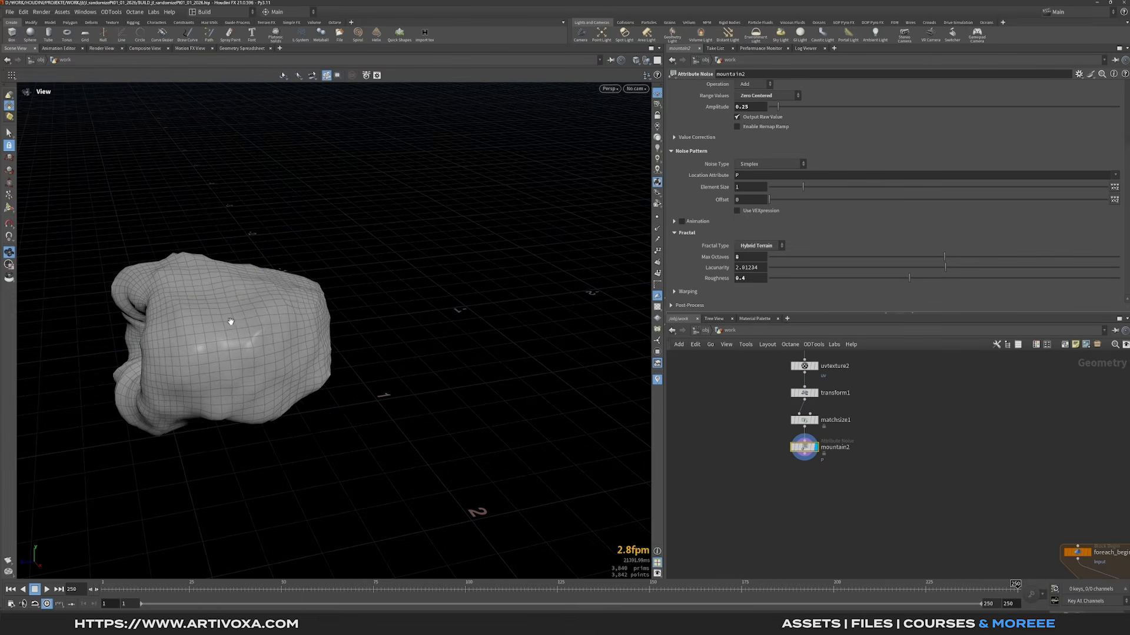
pyautogui.keyDown('alt'); pyautogui.moveTo(230, 322); pyautogui.dragTo(315, 294); pyautogui.keyUp('alt')
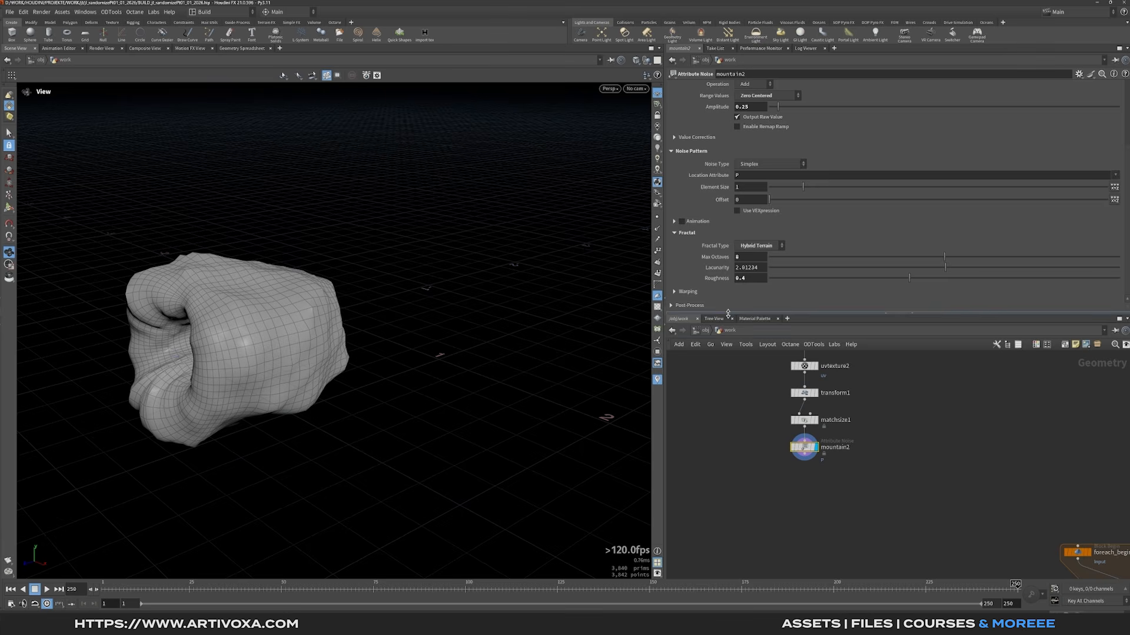
pyautogui.moveTo(729, 312); pyautogui.dragTo(729, 321)
pyautogui.moveTo(829, 505); pyautogui.dragTo(807, 472, button='middle')
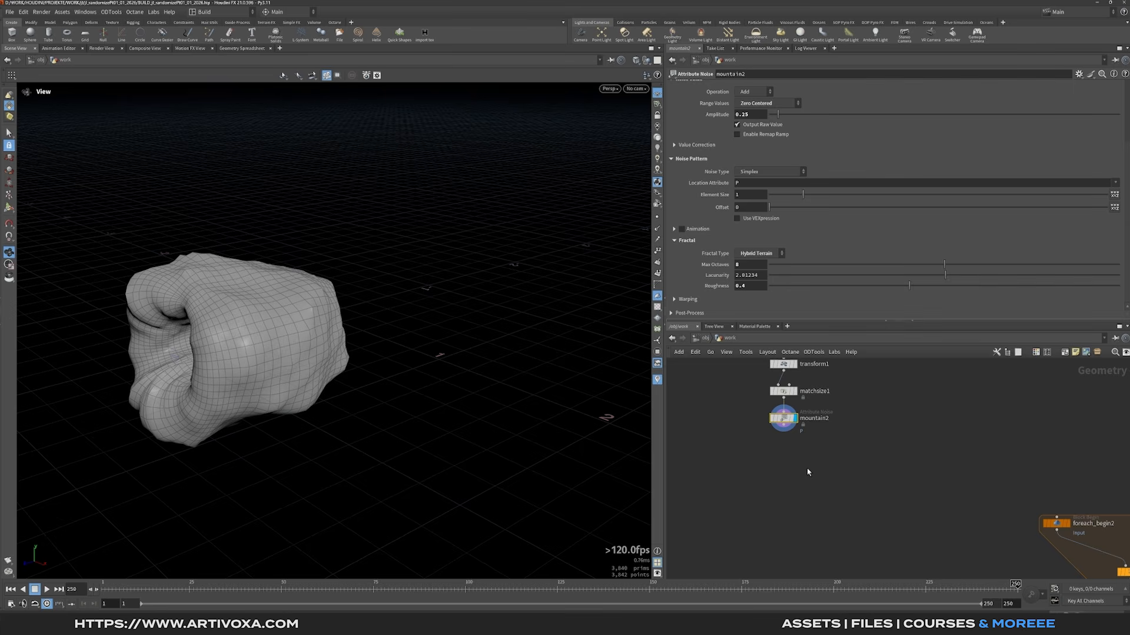
# Set the Mountain node's noise amplitude to 0.04.
pyautogui.scroll(5, 812, 184)
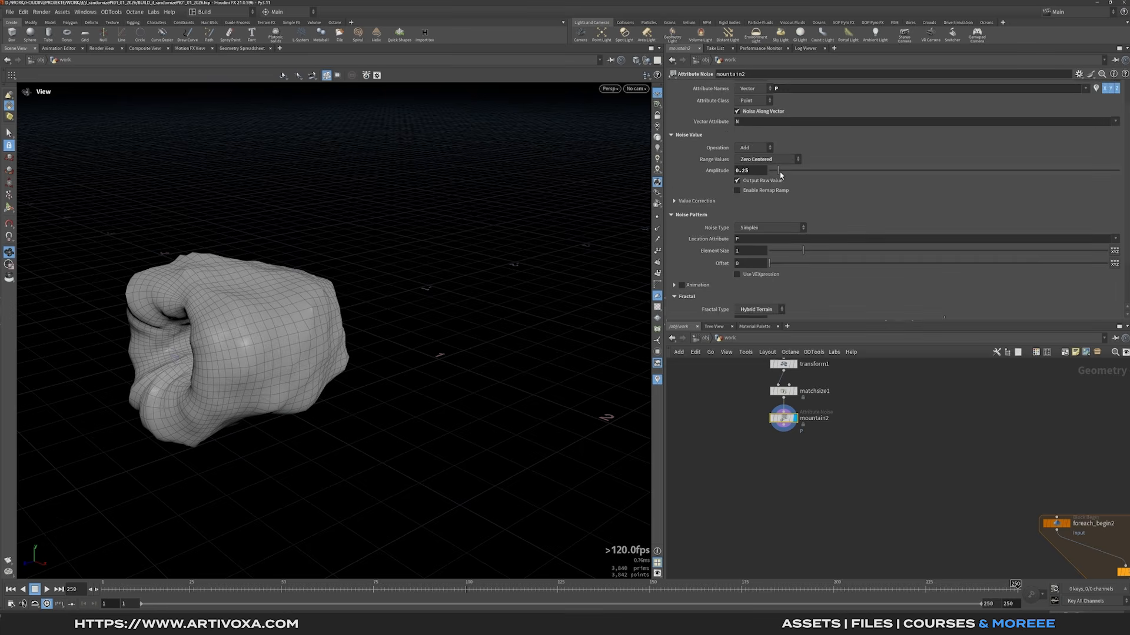
pyautogui.scroll(-2, 831, 177)
pyautogui.scroll(-5, 777, 247)
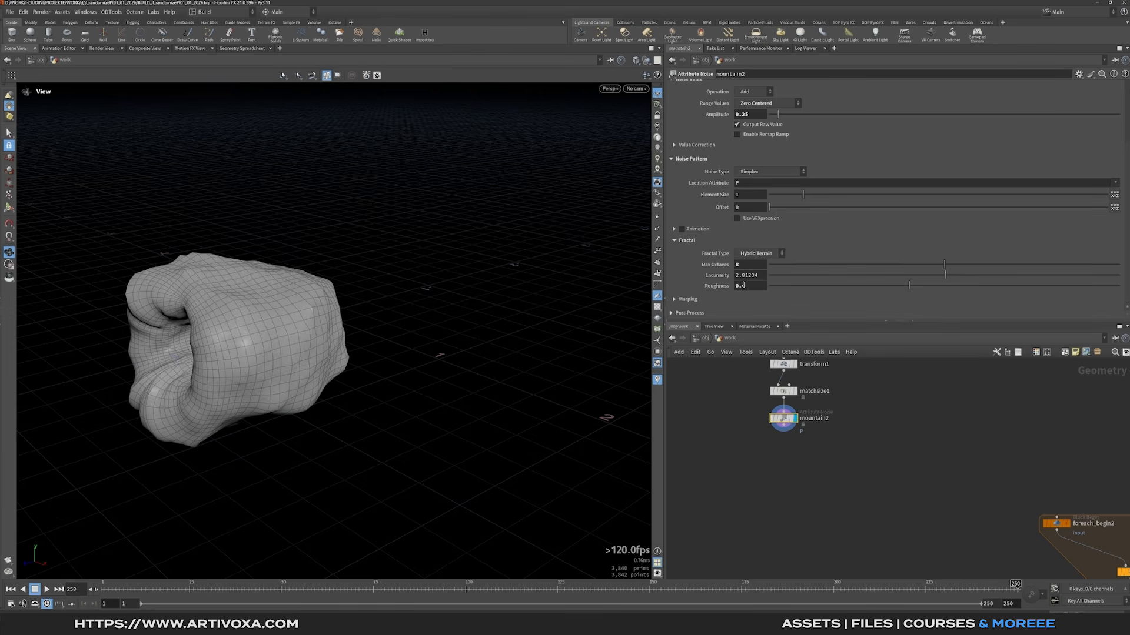
pyautogui.click(758, 287)
pyautogui.scroll(2, 738, 211)
pyautogui.moveTo(742, 159); pyautogui.dragTo(759, 159)
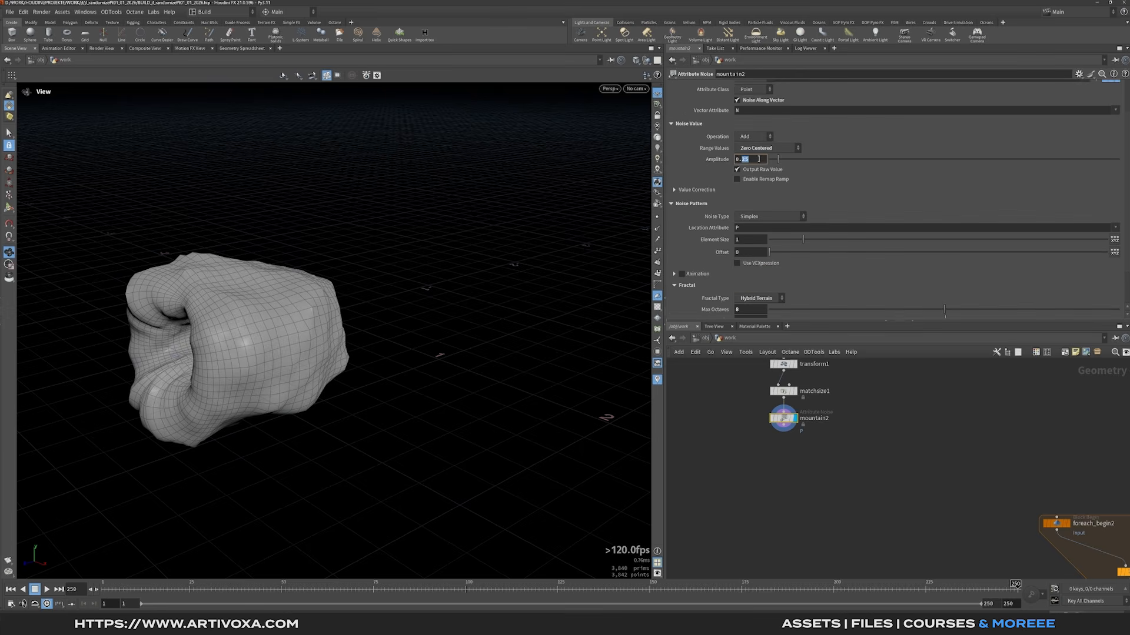
pyautogui.write('04')
pyautogui.press('Return')
pyautogui.moveTo(247, 302); pyautogui.dragTo(391, 316)
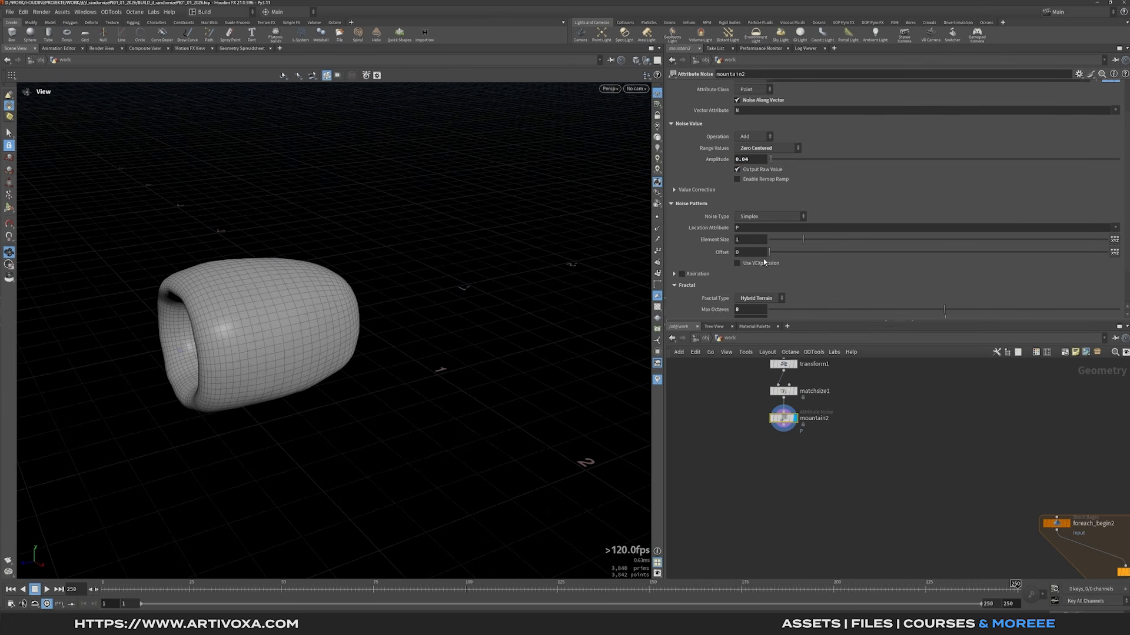
# Set the Mountain noise's element size to 0.4 and check the cup's surface.
pyautogui.doubleClick(750, 240)
pyautogui.write('0.4')
pyautogui.press('Return')
pyautogui.moveTo(247, 320); pyautogui.dragTo(370, 345)
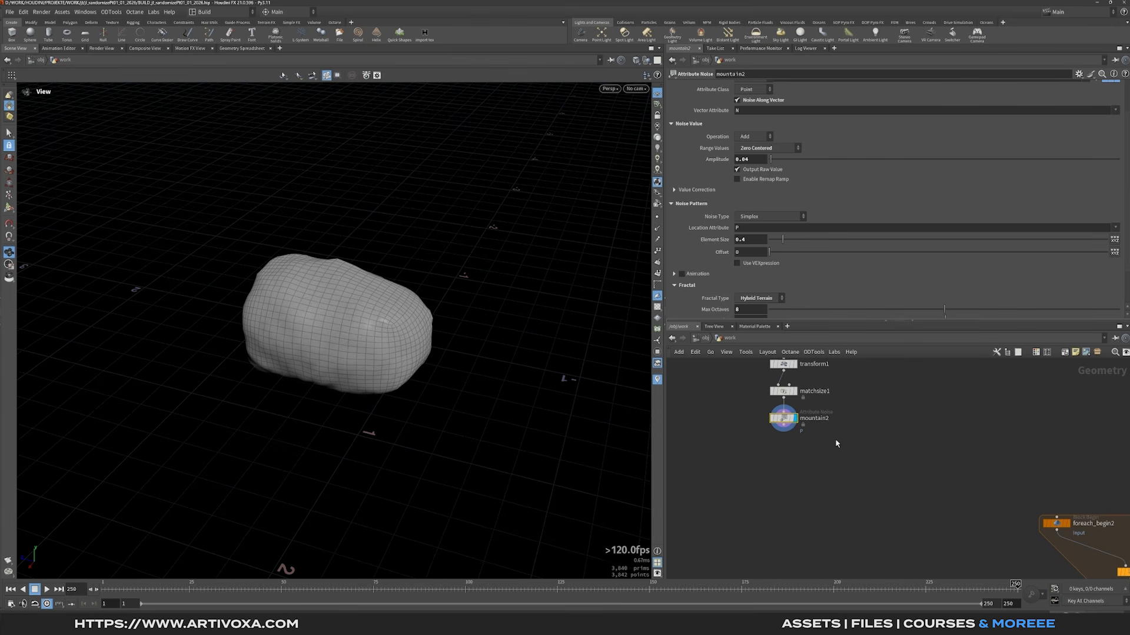
pyautogui.scroll(-1, 789, 487)
pyautogui.scroll(1, 761, 484)
# Add an Attribute Adjust Float node below the Mountain node and set its attribute name to mask.
pyautogui.moveTo(752, 475); pyautogui.dragTo(788, 454, button='middle')
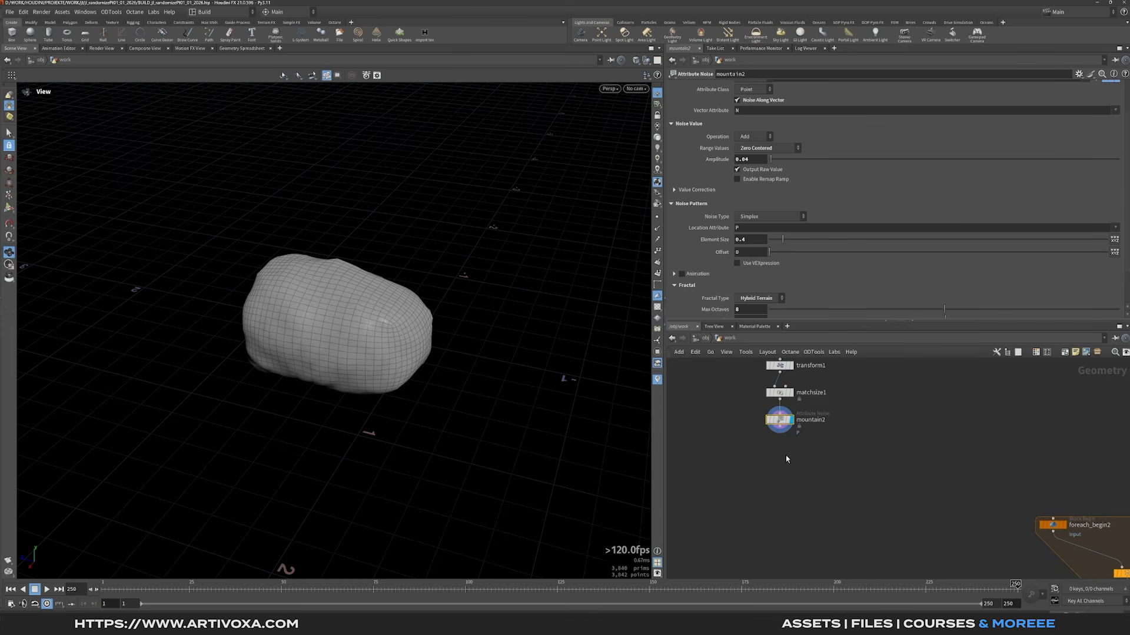
pyautogui.press('Tab')
pyautogui.write('a')
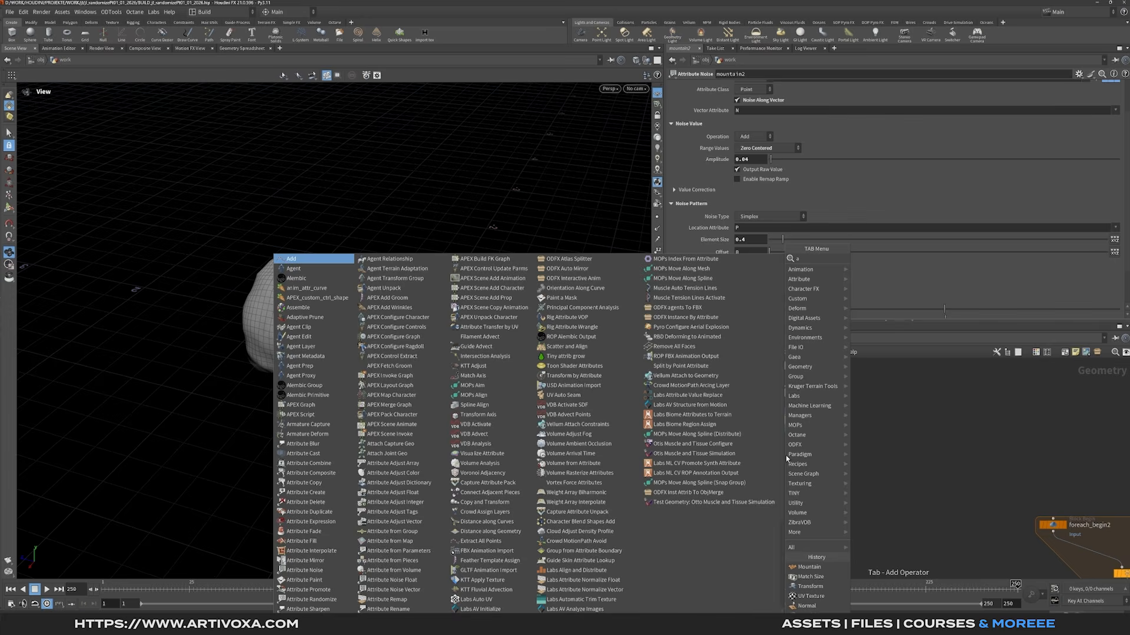
pyautogui.write('adjf')
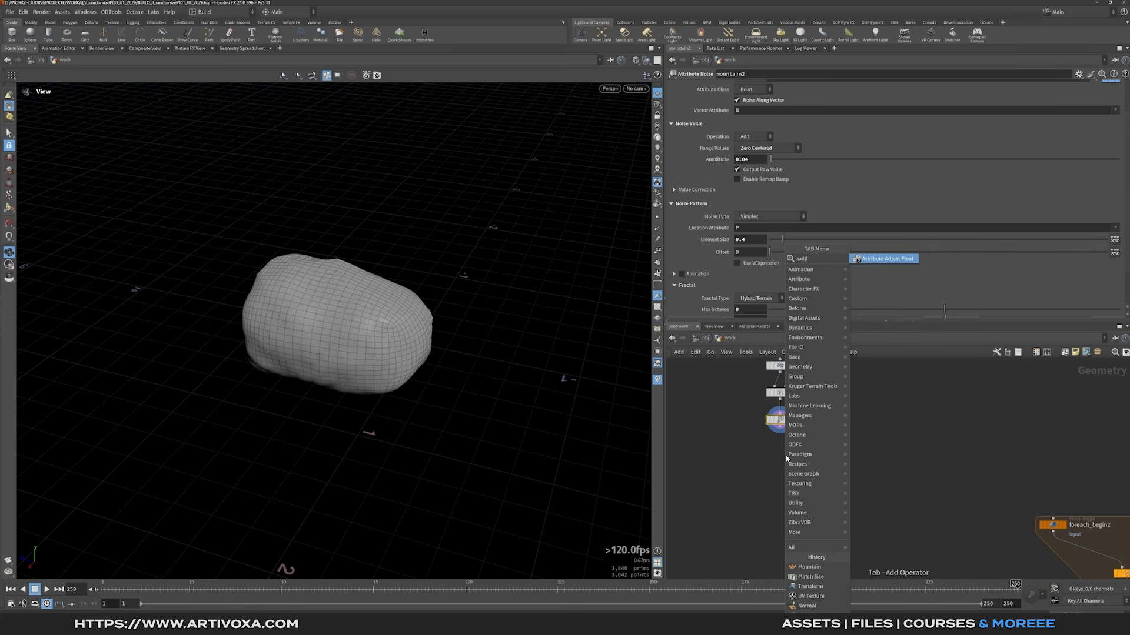
pyautogui.press('Return')
pyautogui.click(787, 458)
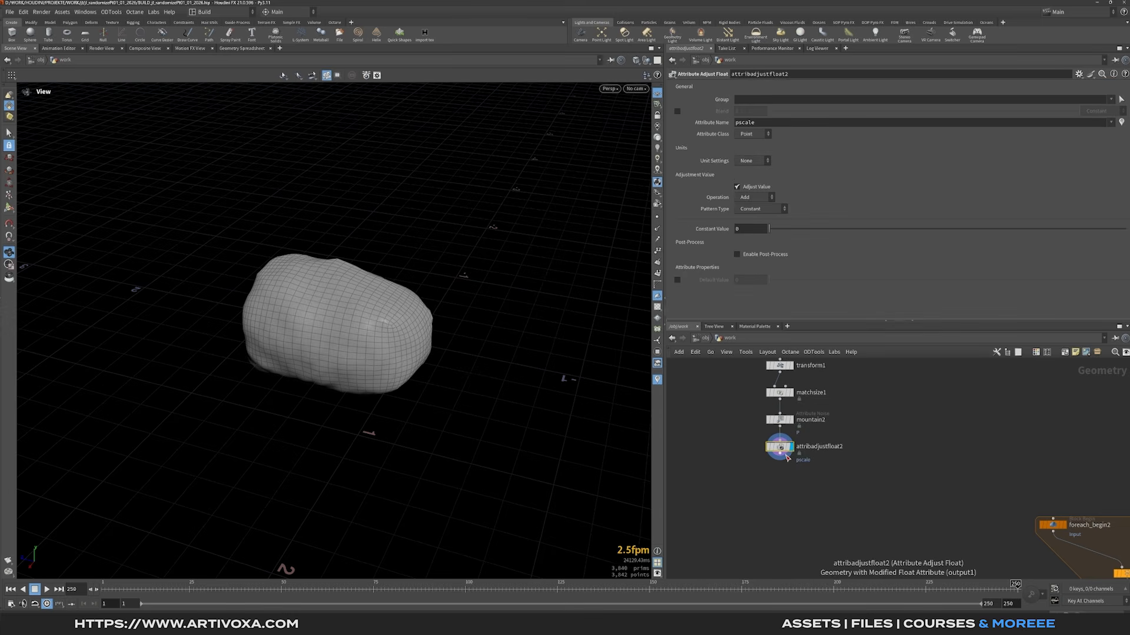
pyautogui.doubleClick(733, 123)
pyautogui.write('mask')
pyautogui.press('Return')
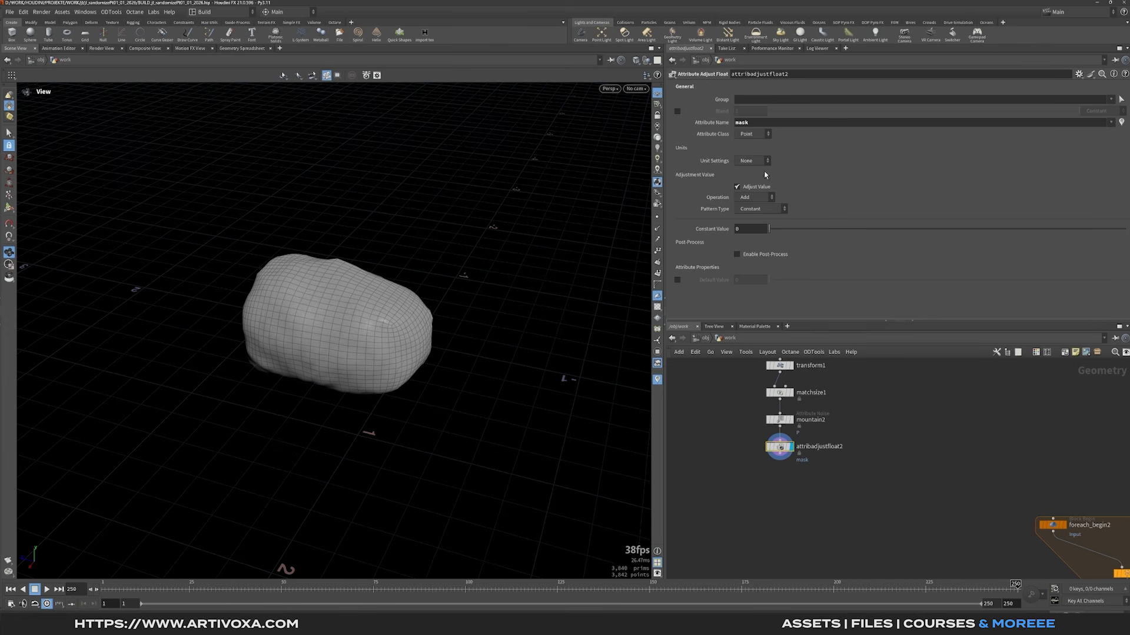
# Set the mask attribute's operation to Set Initial and its pattern type to Bounding Box.
pyautogui.click(760, 197)
pyautogui.click(750, 207)
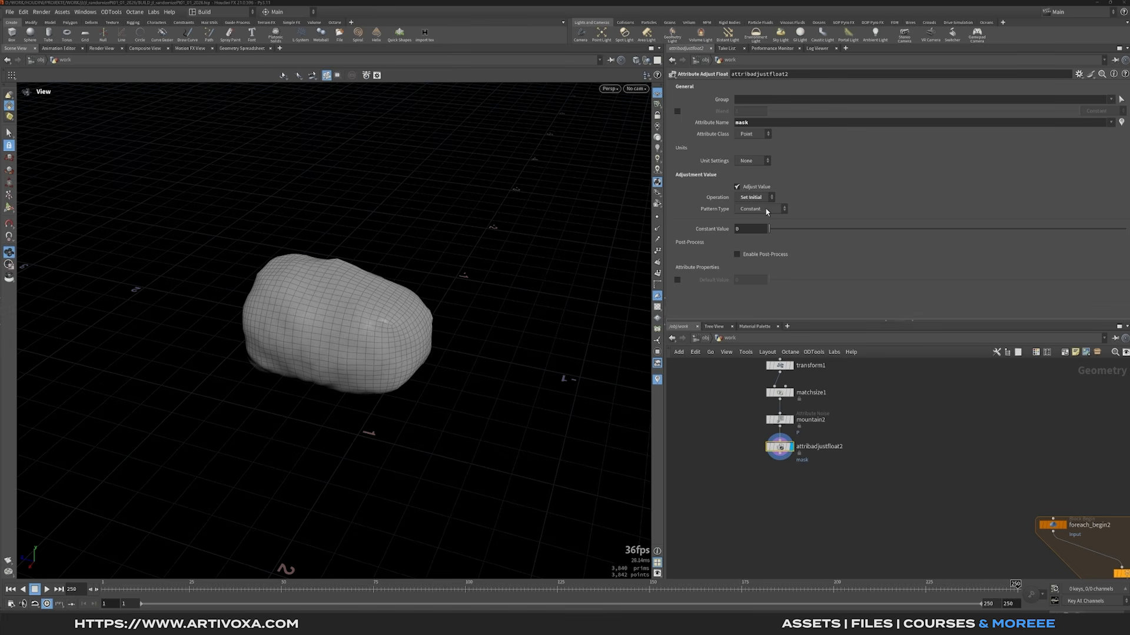
pyautogui.click(767, 210)
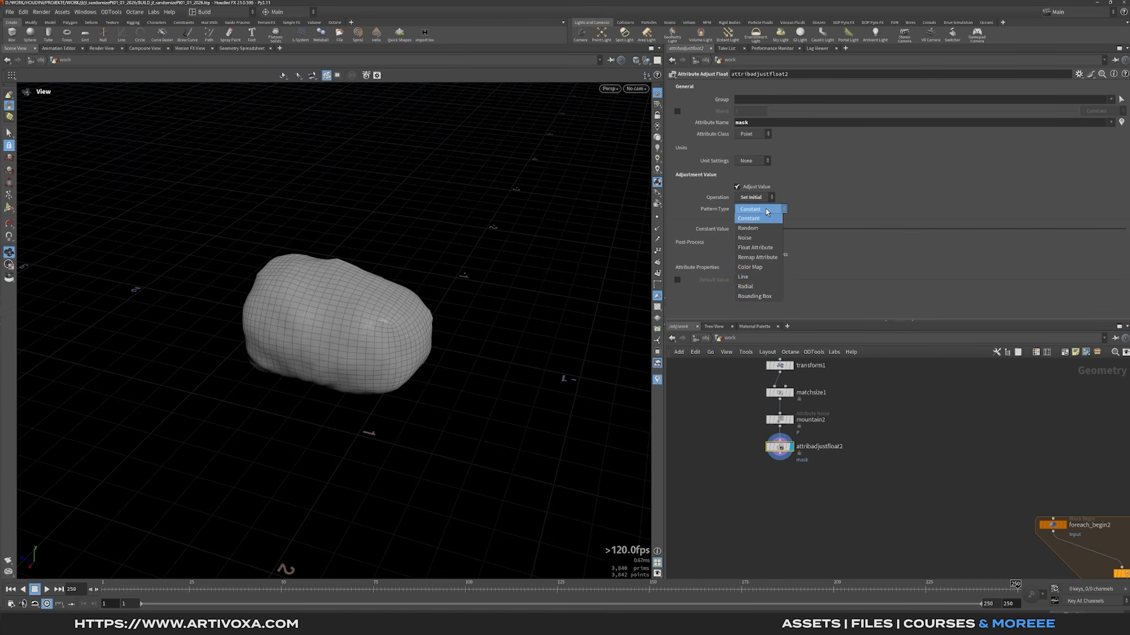
pyautogui.click(752, 294)
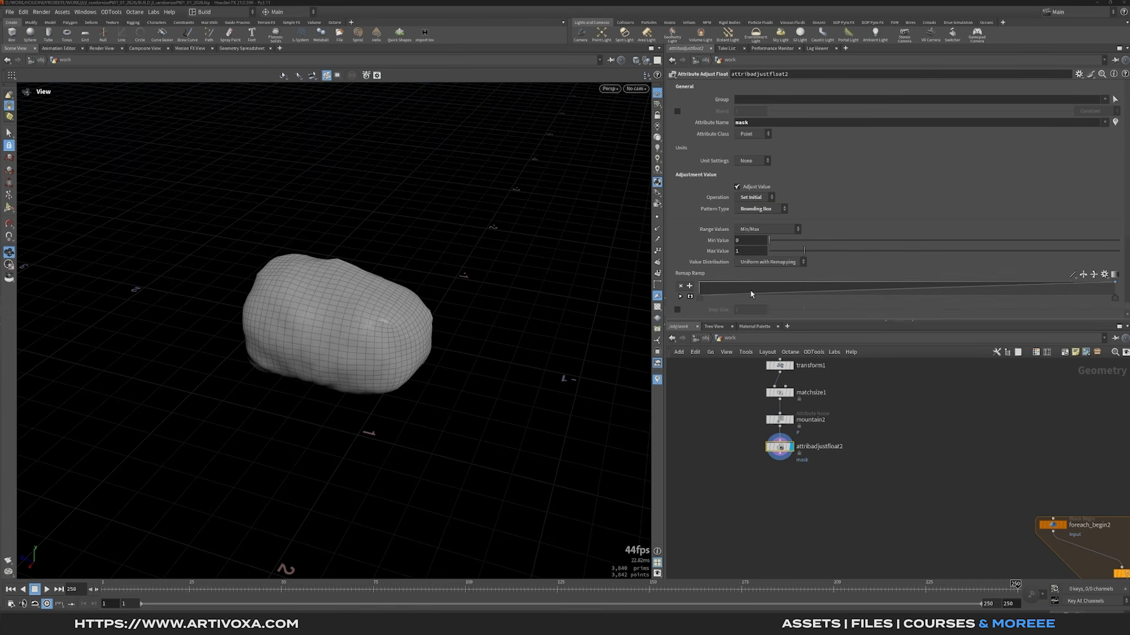
pyautogui.scroll(-2, 848, 216)
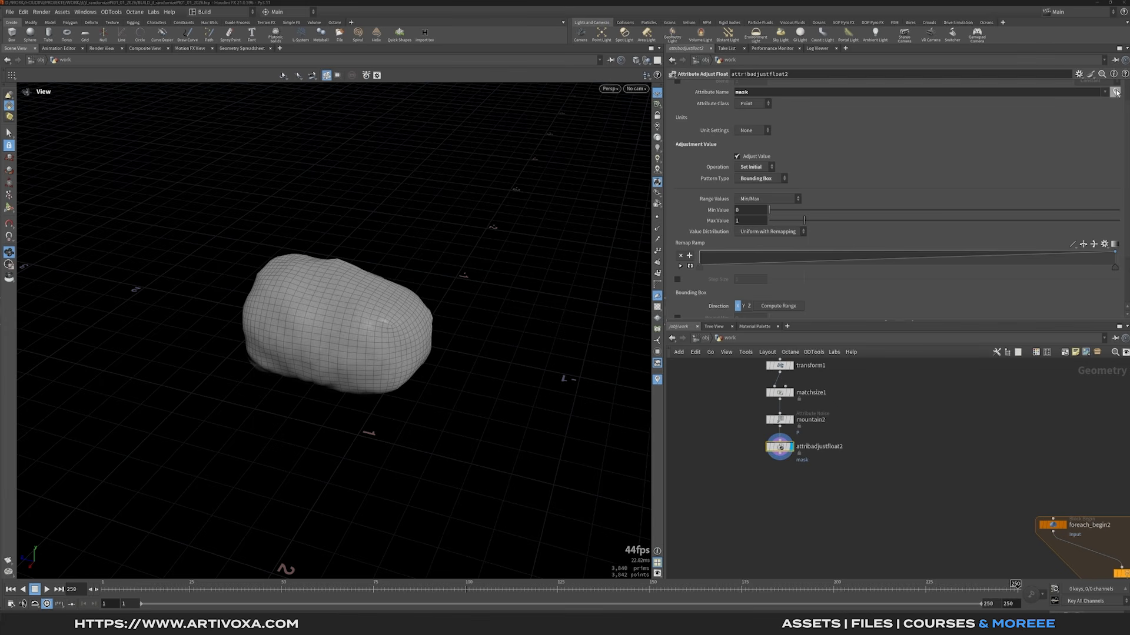
# Turn on the mask attribute's visualization and set the bounding box direction to Z.
pyautogui.click(1115, 94)
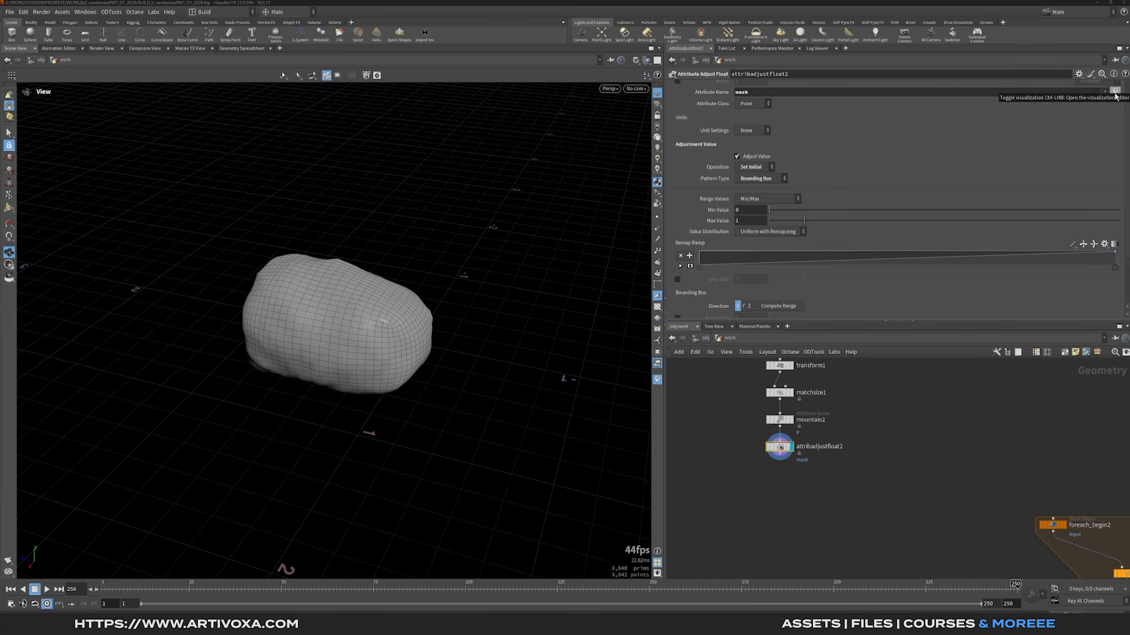
pyautogui.moveTo(384, 302); pyautogui.dragTo(350, 326)
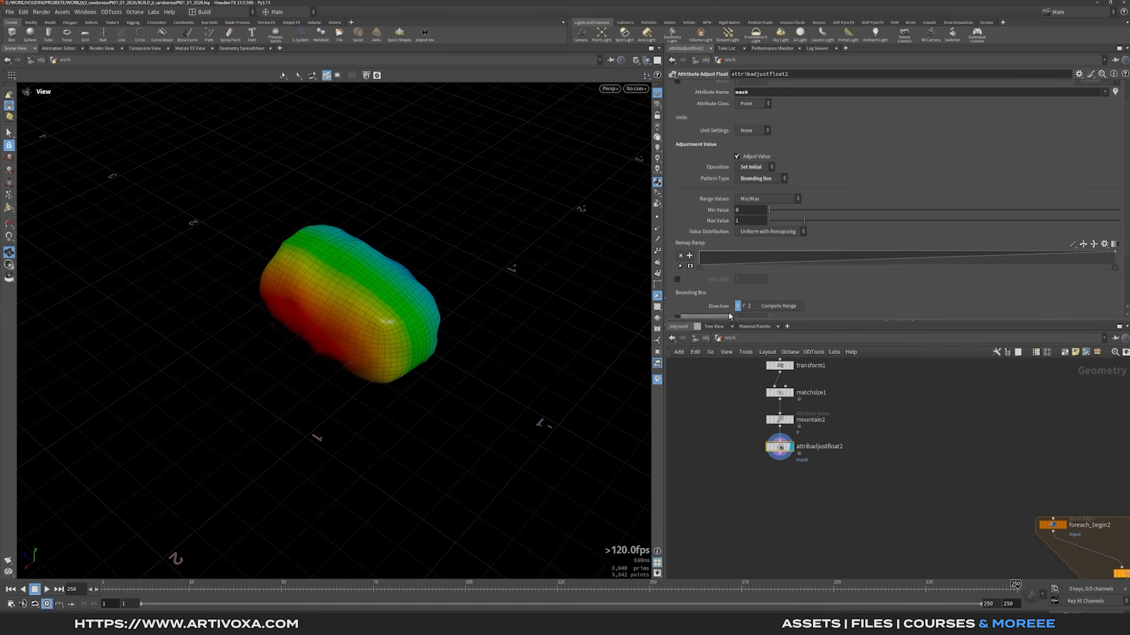
pyautogui.click(749, 306)
pyautogui.moveTo(397, 303); pyautogui.dragTo(361, 330)
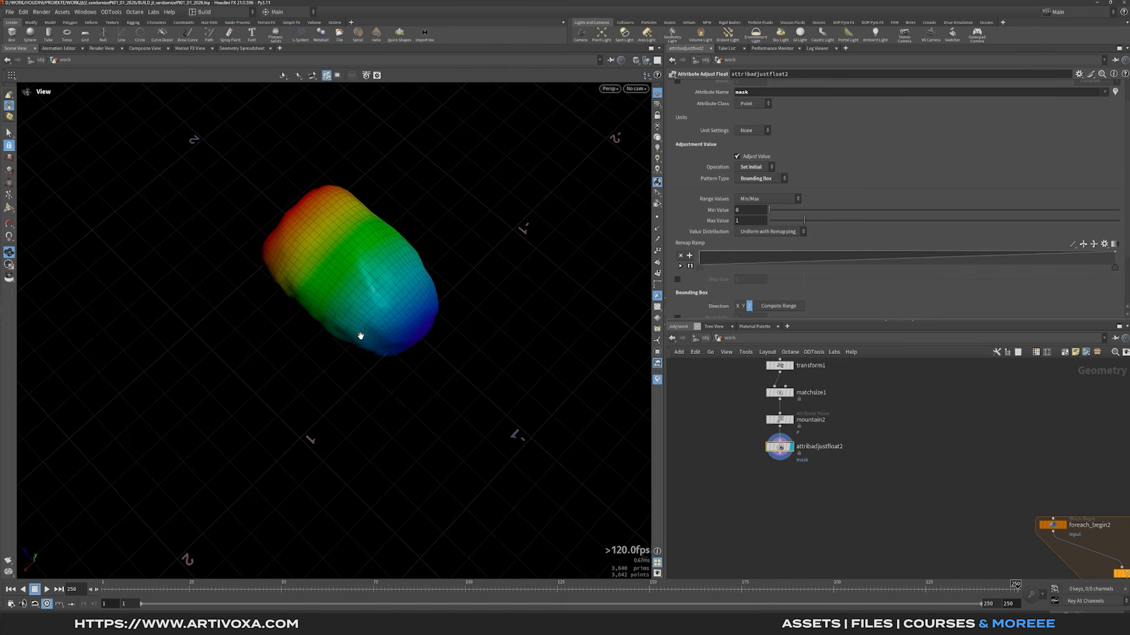
pyautogui.moveTo(388, 310); pyautogui.dragTo(422, 263)
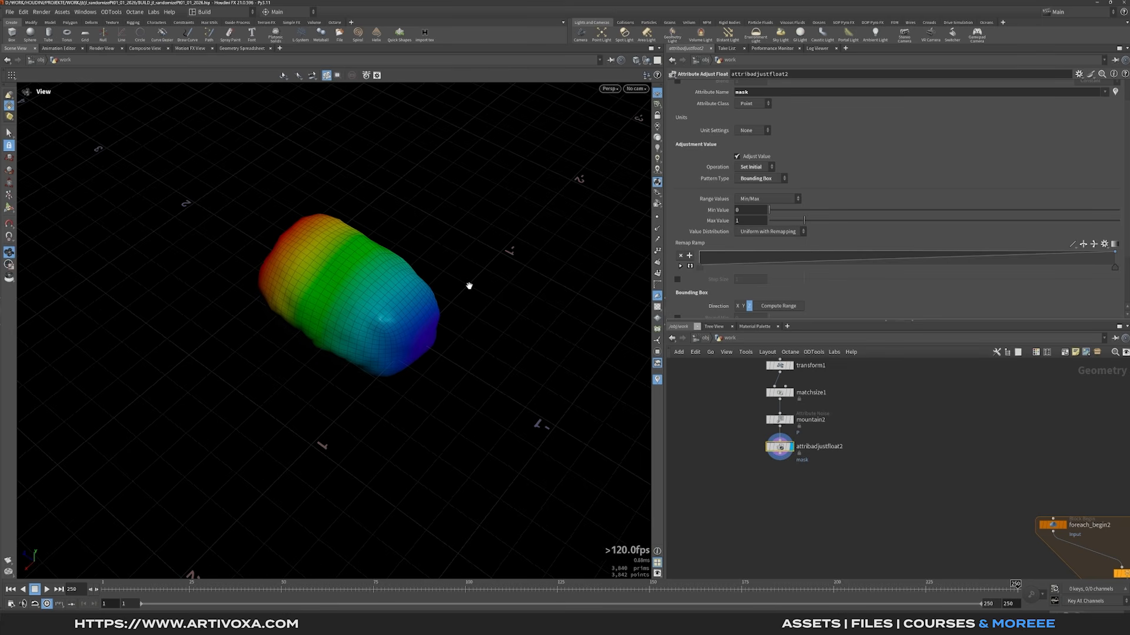
# Expand the Remap Ramp's controls and add a second point at position 0.1 with value 0.
pyautogui.scroll(-2, 844, 269)
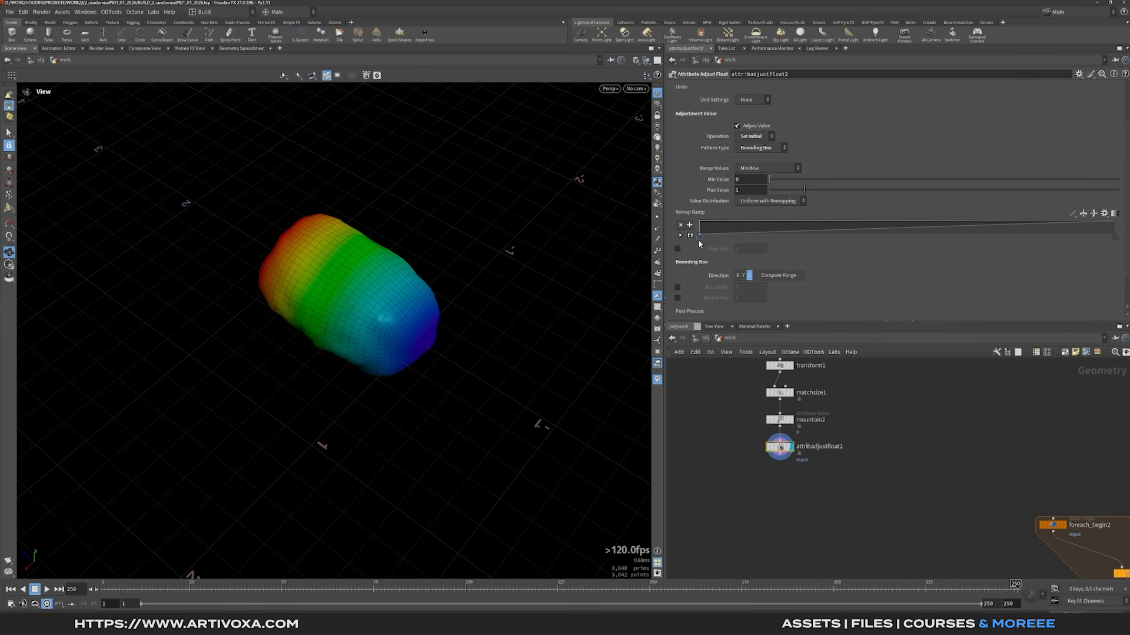
pyautogui.click(681, 235)
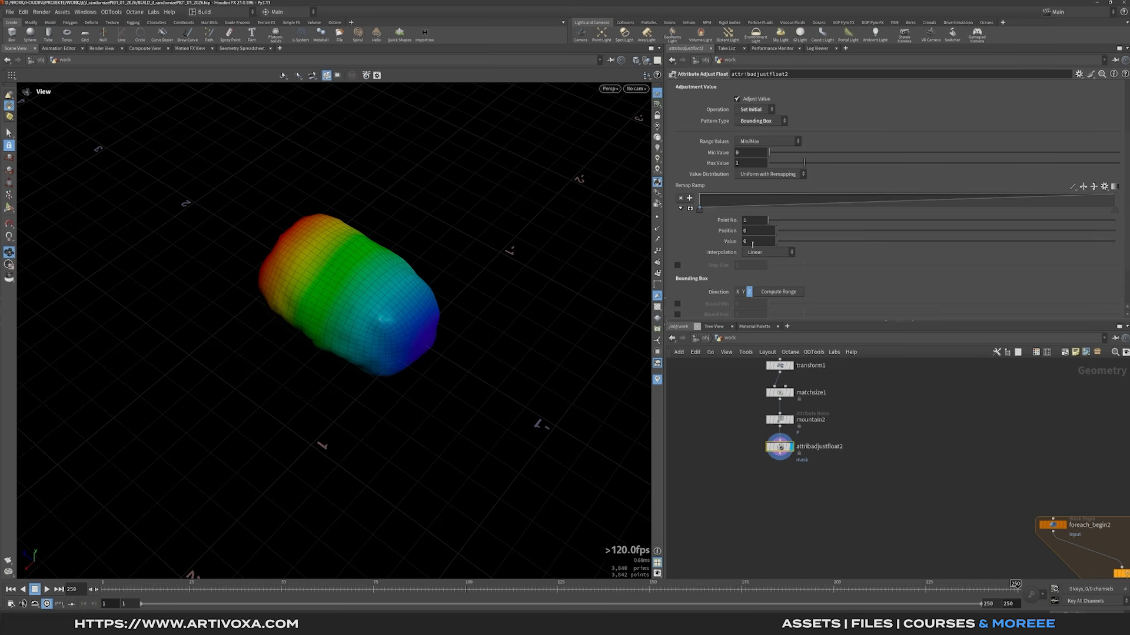
pyautogui.click(725, 208)
pyautogui.click(757, 230)
pyautogui.write('0.1')
pyautogui.press('Return')
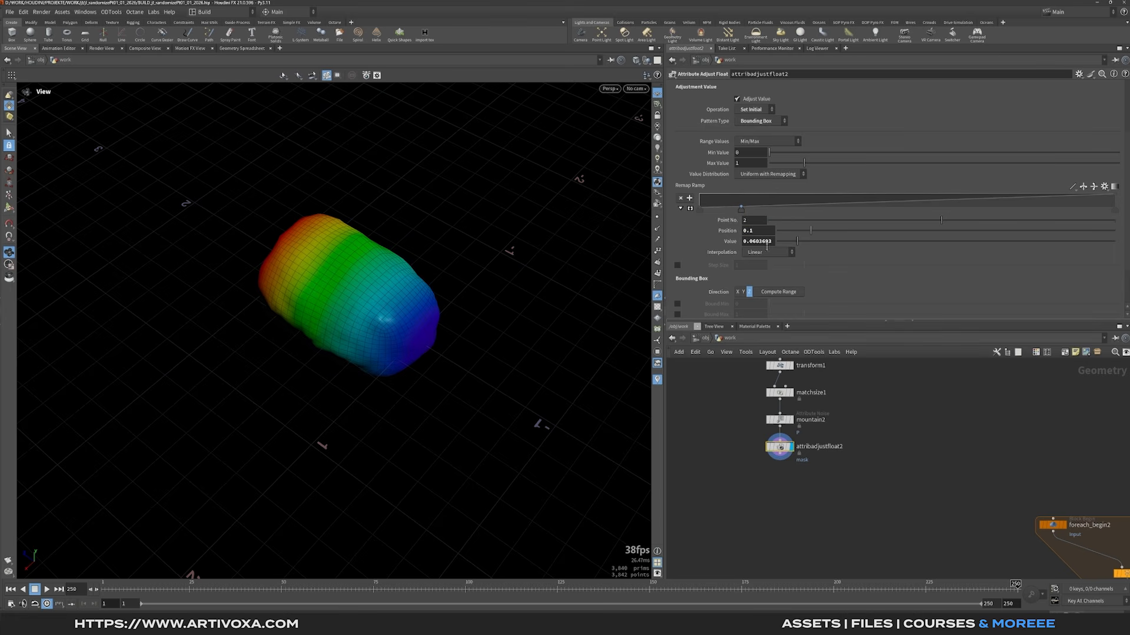
pyautogui.doubleClick(756, 242)
pyautogui.write('.')
pyautogui.press('Return')
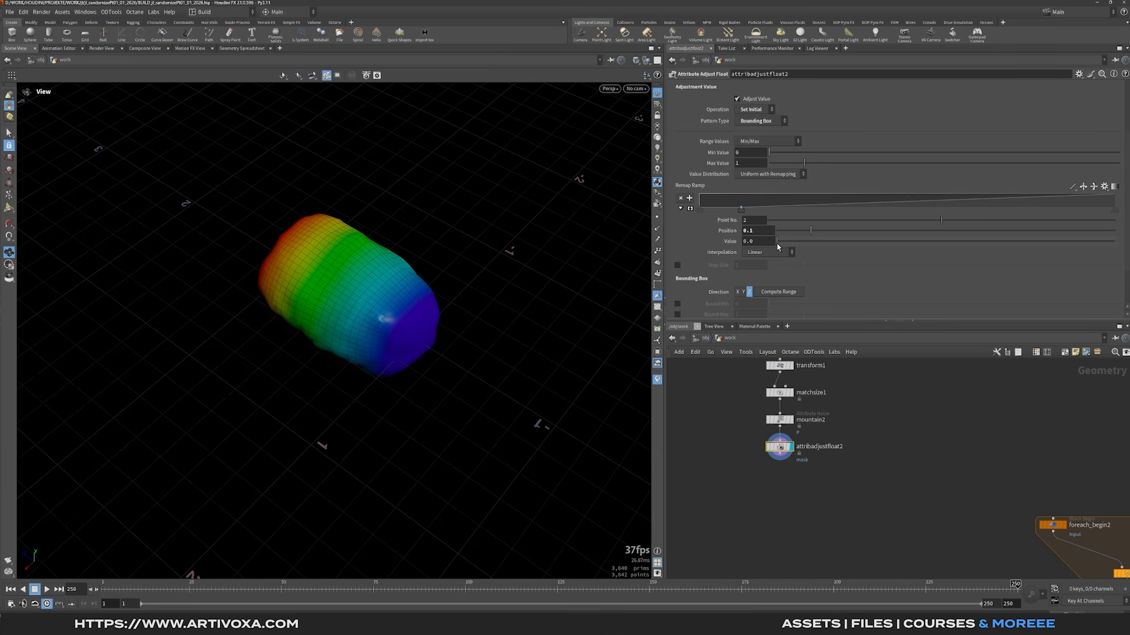
# Add a third point to the Remap Ramp at position 0.5 with value 0.05.
pyautogui.click(779, 201)
pyautogui.doubleClick(749, 231)
pyautogui.write('0.5')
pyautogui.press('Return')
pyautogui.moveTo(750, 241); pyautogui.dragTo(772, 247)
pyautogui.write('0.')
pyautogui.press('BackSpace')
pyautogui.press('BackSpace')
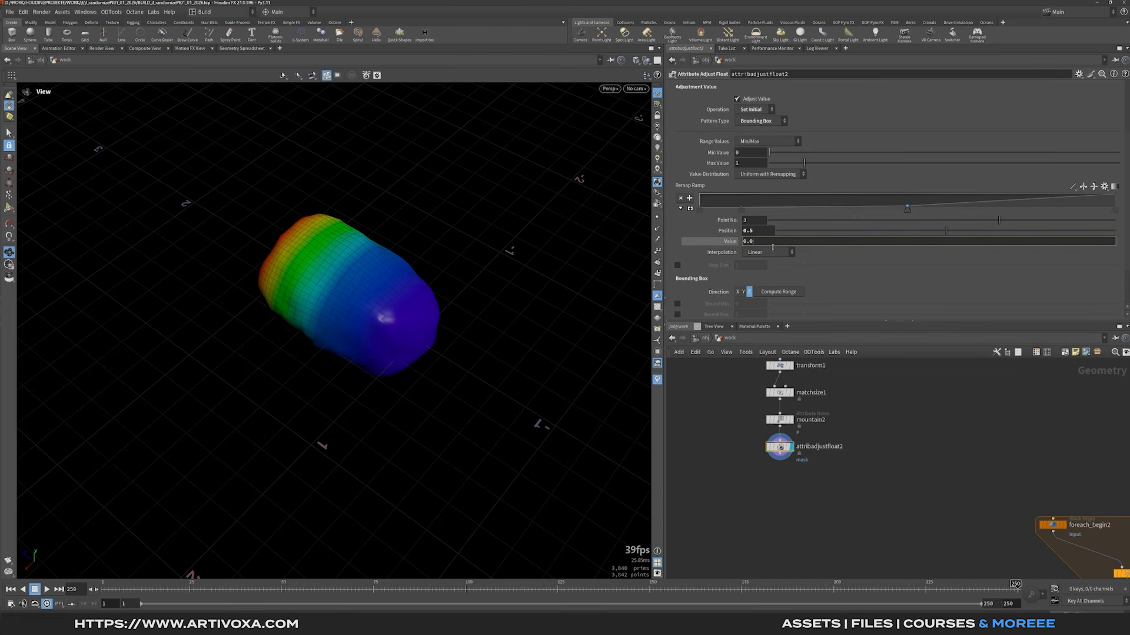
pyautogui.write('5')
pyautogui.press('Return')
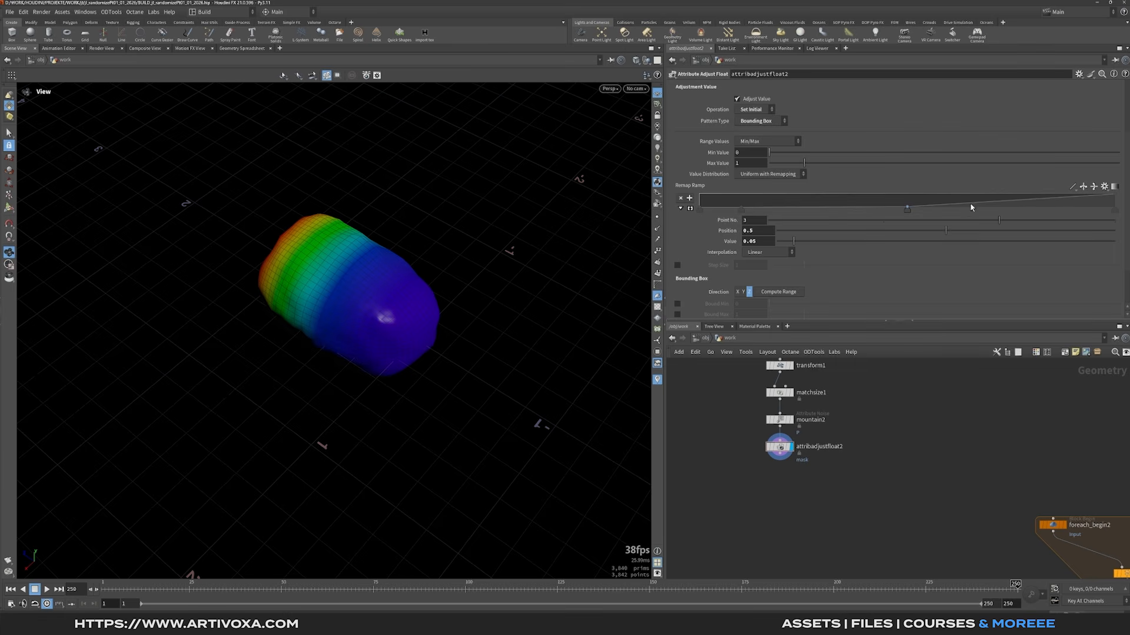
# Compare interpolation presets for the Remap Ramp and set its points to B-Spline.
pyautogui.click(1114, 211)
pyautogui.click(1072, 186)
pyautogui.click(1090, 246)
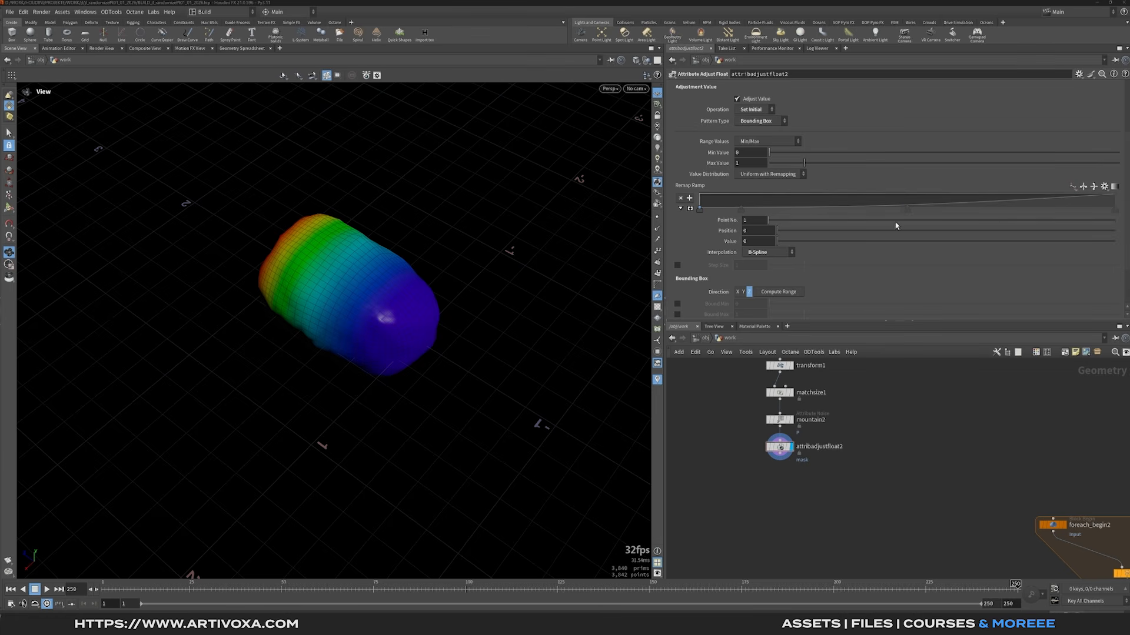
pyautogui.click(1072, 186)
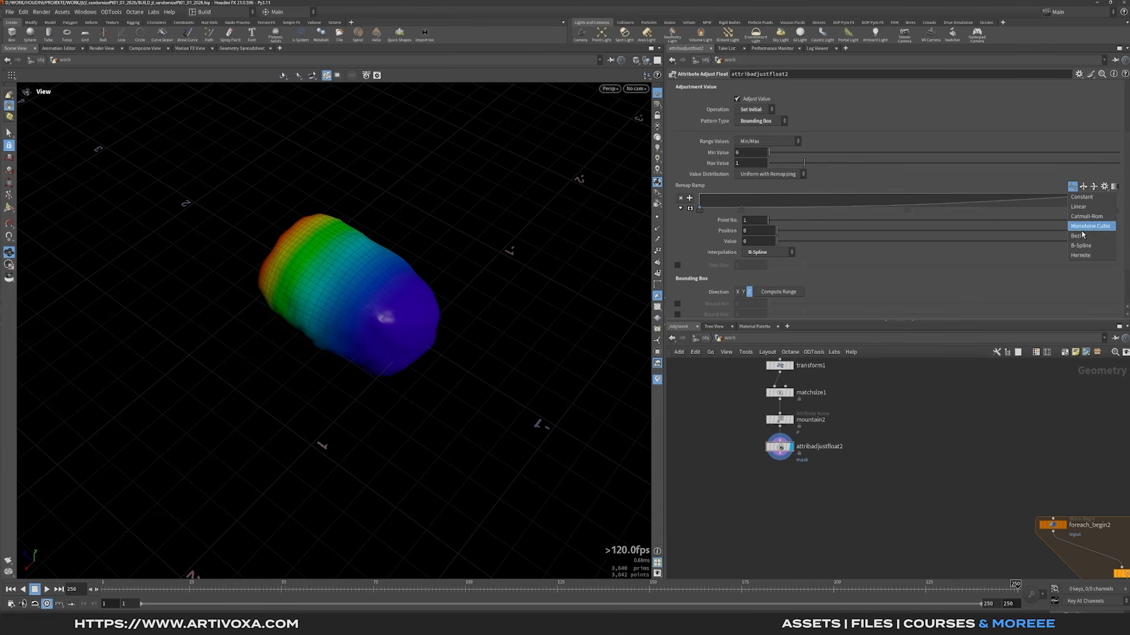
pyautogui.click(1088, 217)
pyautogui.click(1072, 187)
pyautogui.click(1083, 247)
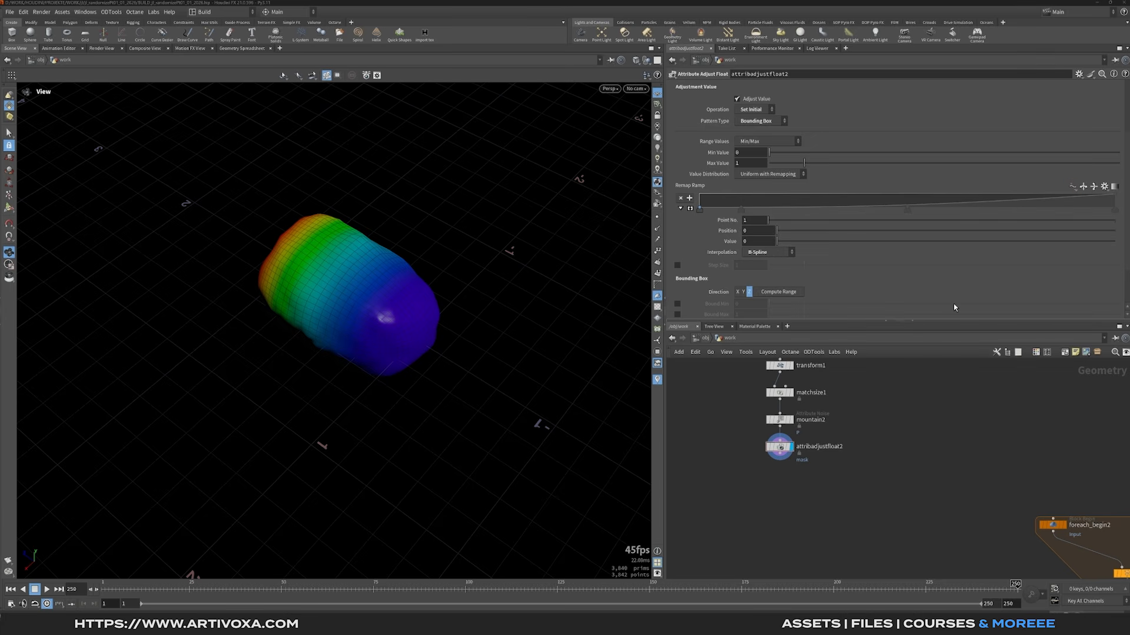
# Try shifting the third Remap Ramp point to a position of about 0.41, and undo the move.
pyautogui.moveTo(355, 258); pyautogui.dragTo(384, 265)
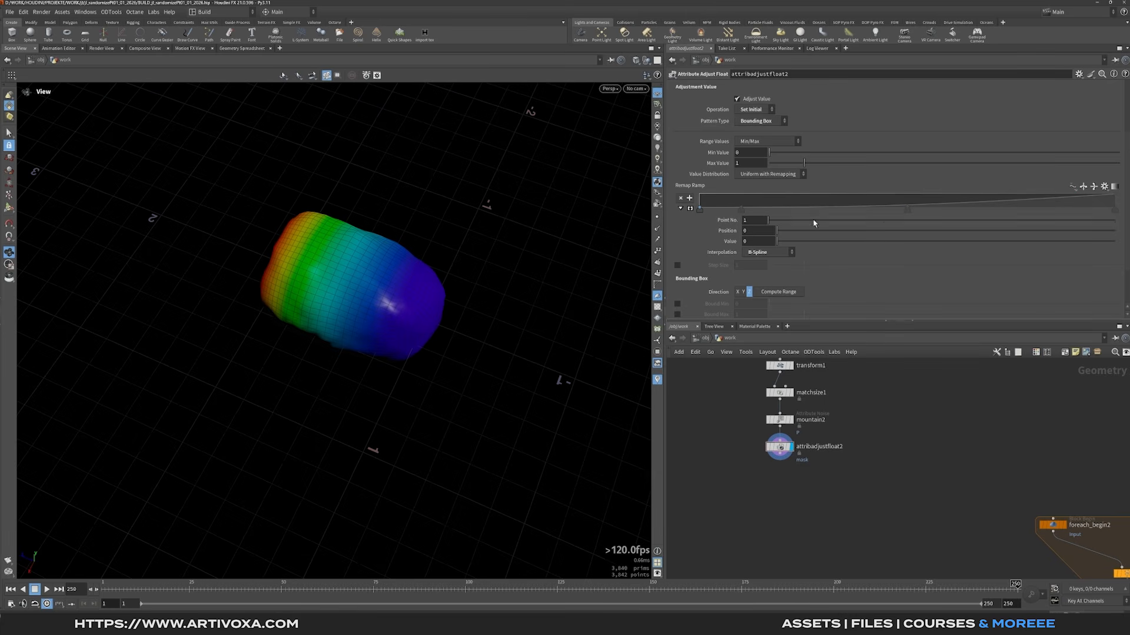
pyautogui.moveTo(908, 210); pyautogui.dragTo(872, 209)
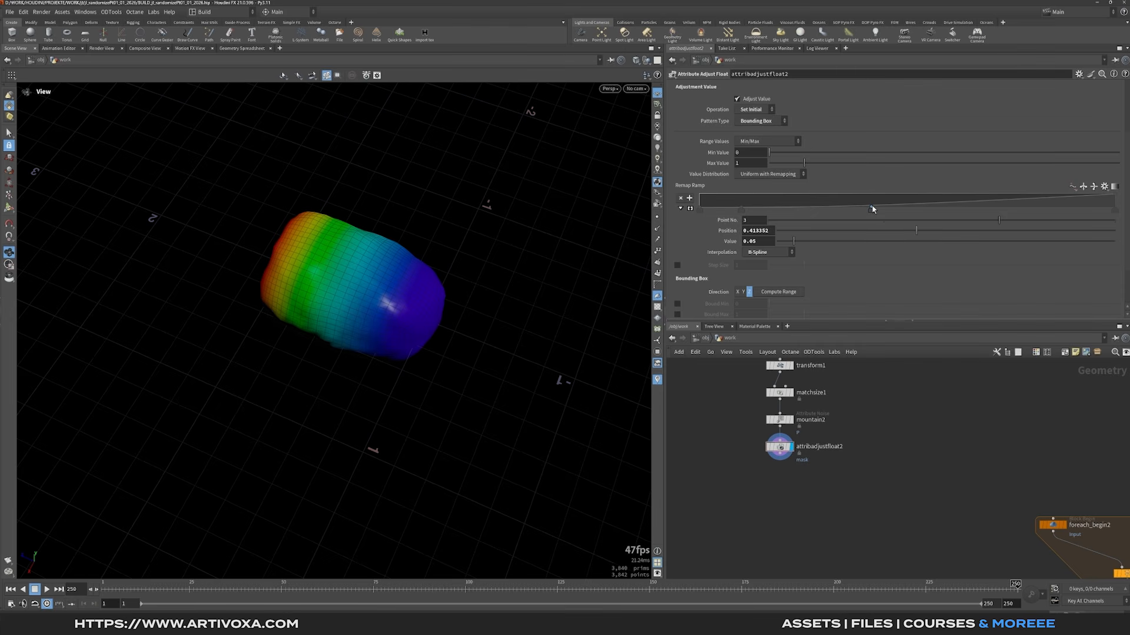
pyautogui.hotkey('ctrl', 'z')
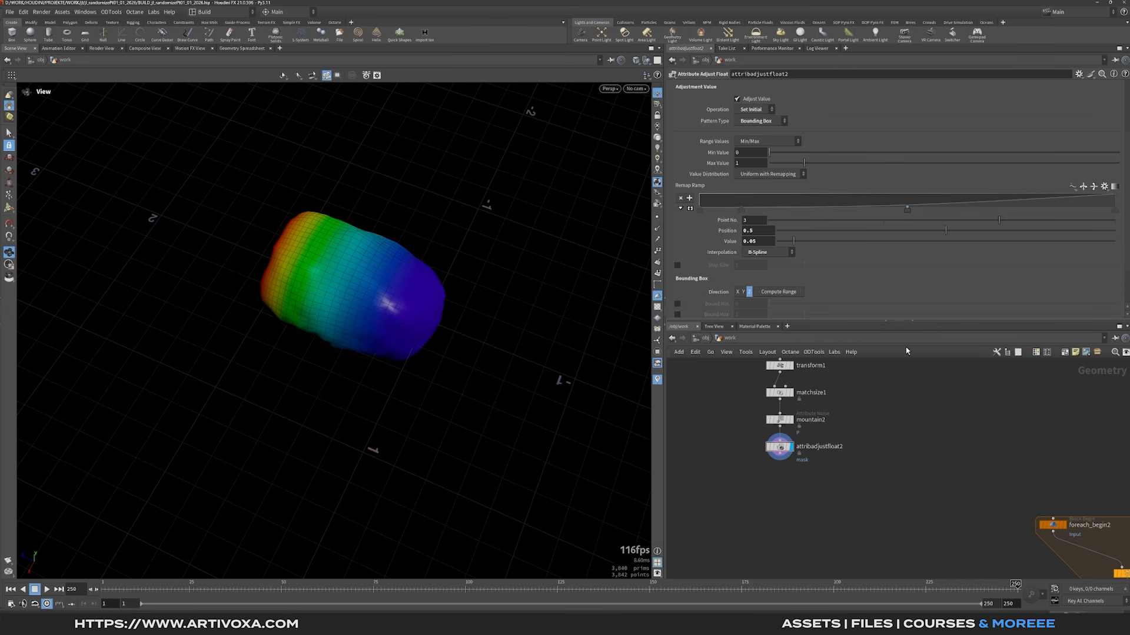
# Append a Null node after attribadjustfloat2.
pyautogui.scroll(-1, 906, 420)
pyautogui.scroll(1, 853, 459)
pyautogui.moveTo(838, 490); pyautogui.dragTo(850, 446, button='middle')
pyautogui.moveTo(416, 273); pyautogui.dragTo(379, 259)
pyautogui.moveTo(379, 259); pyautogui.dragTo(361, 271, button='middle')
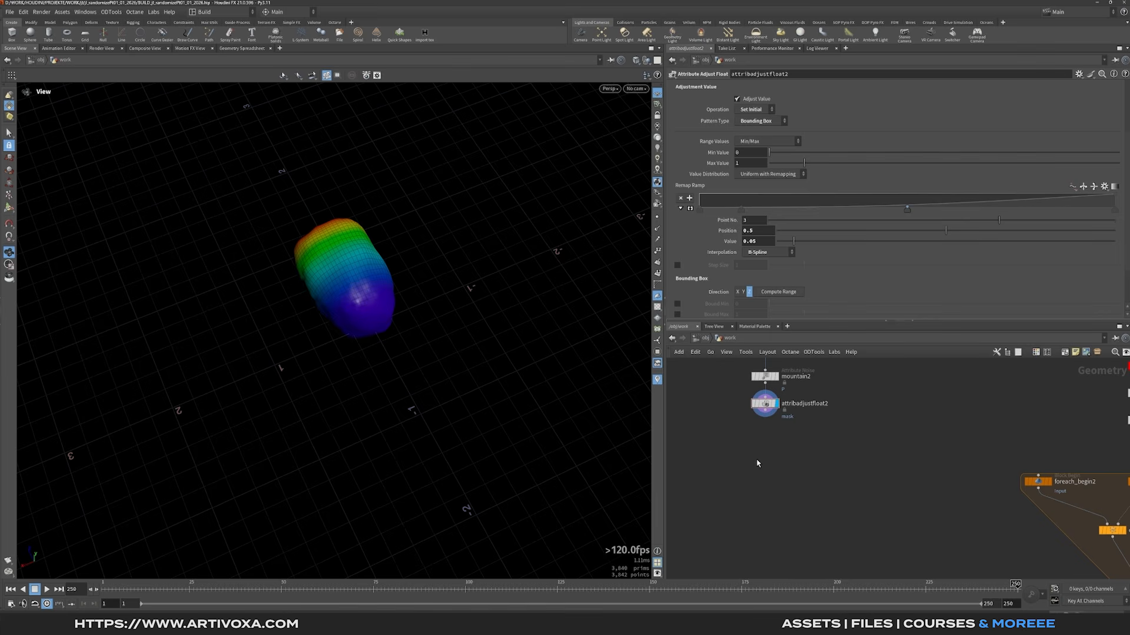
pyautogui.click(765, 416)
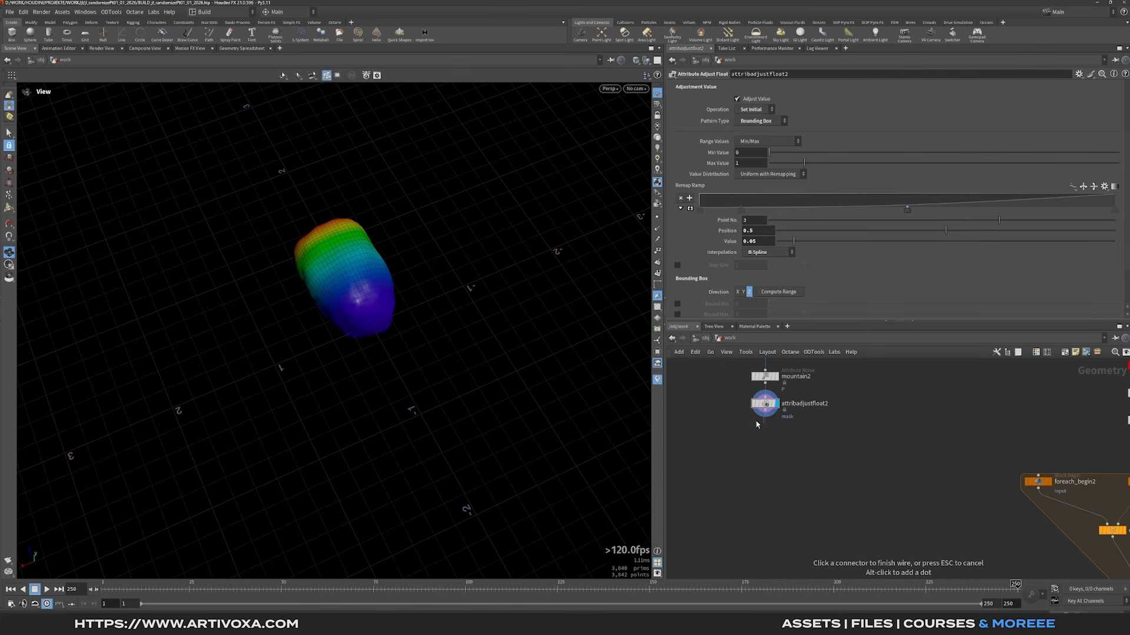
pyautogui.press('Tab')
pyautogui.write('null')
pyautogui.press('Return')
pyautogui.click(758, 427)
# Rename the new Null node OUT_coral_GEO.
pyautogui.click(791, 431)
pyautogui.write('OUT_')
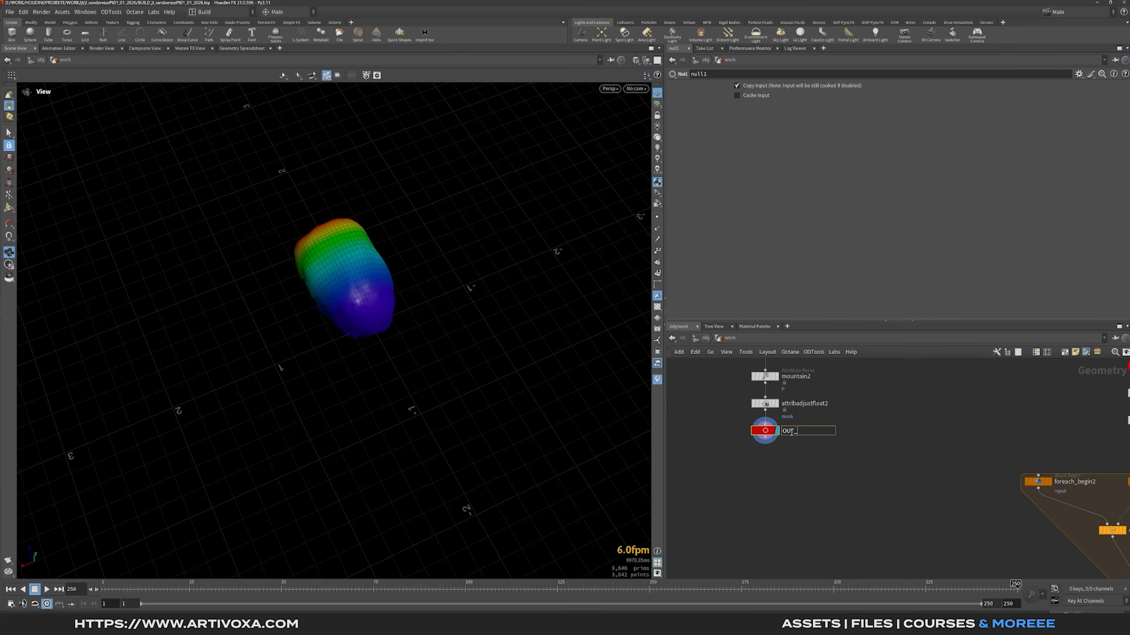
pyautogui.write('coral_GEO')
pyautogui.press('Return')
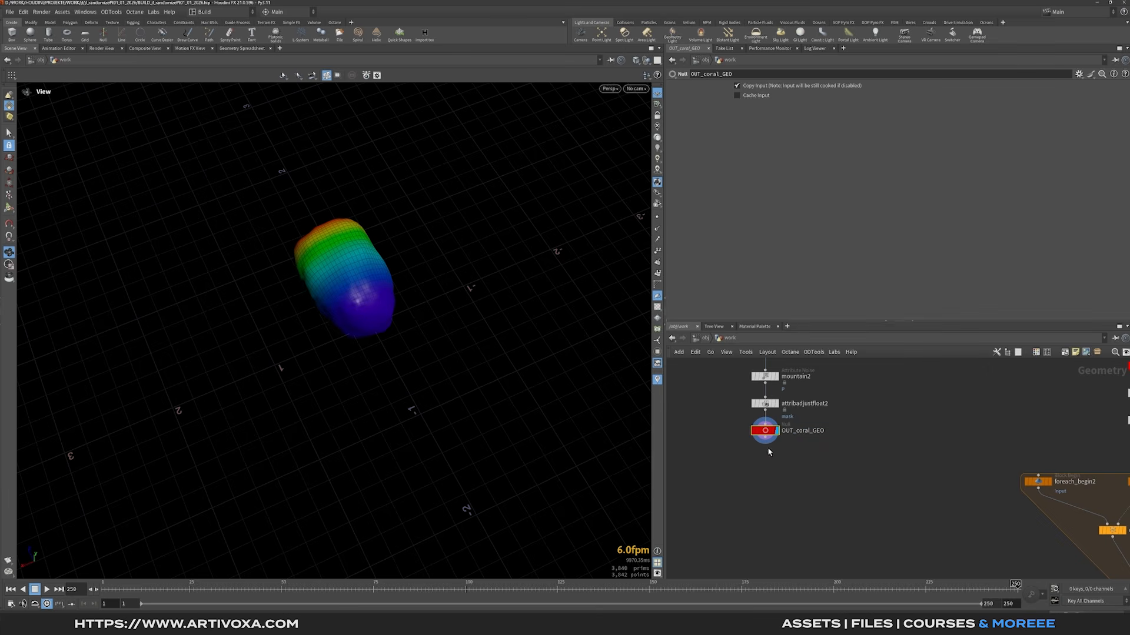
# Connect OUT_coral_GEO to foreach_begin2 and move the whole coral node chain closer to the For-Each loop.
pyautogui.moveTo(765, 444)
pyautogui.mouseDown()
pyautogui.moveTo(989, 445)
pyautogui.moveTo(1038, 475)
pyautogui.mouseUp()
pyautogui.press('h')
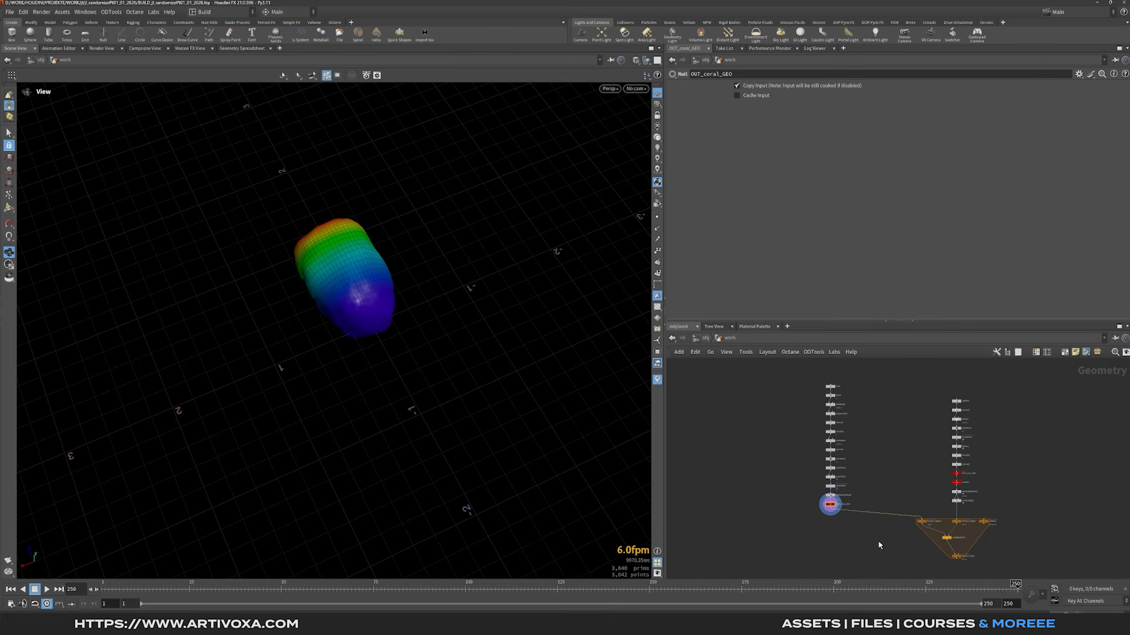
pyautogui.moveTo(841, 556); pyautogui.dragTo(792, 379)
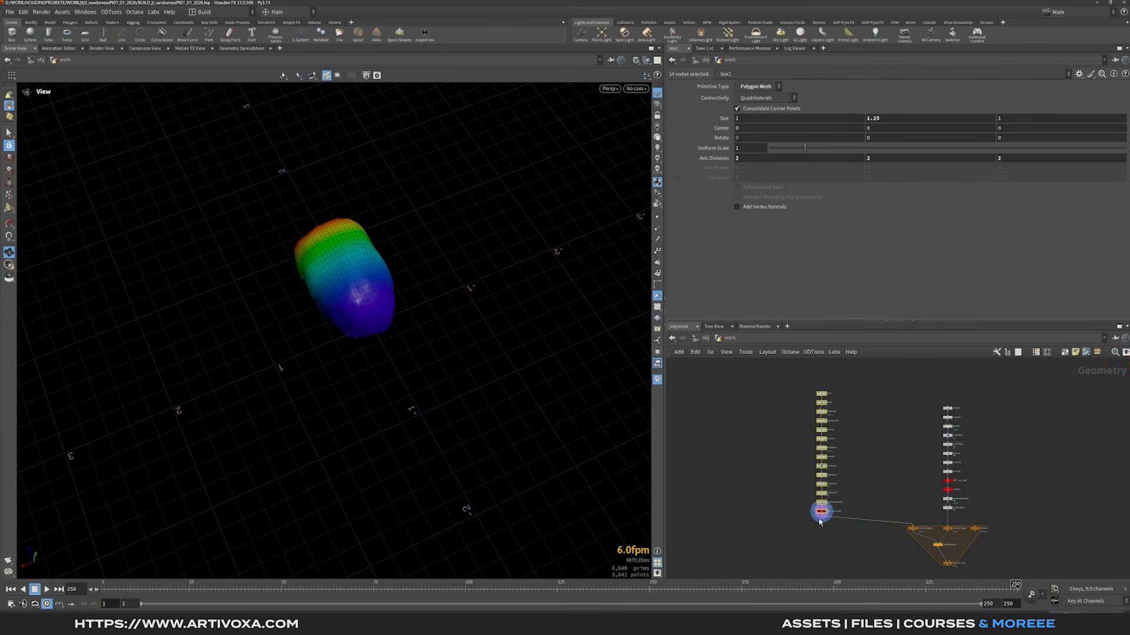
pyautogui.scroll(3, 820, 506)
pyautogui.moveTo(821, 508); pyautogui.dragTo(908, 507)
pyautogui.click(896, 514)
# Align copytopoints1 vertically above foreach_end1 inside the For-Each block.
pyautogui.scroll(2, 926, 540)
pyautogui.moveTo(927, 540); pyautogui.dragTo(761, 476, button='middle')
pyautogui.scroll(2, 767, 475)
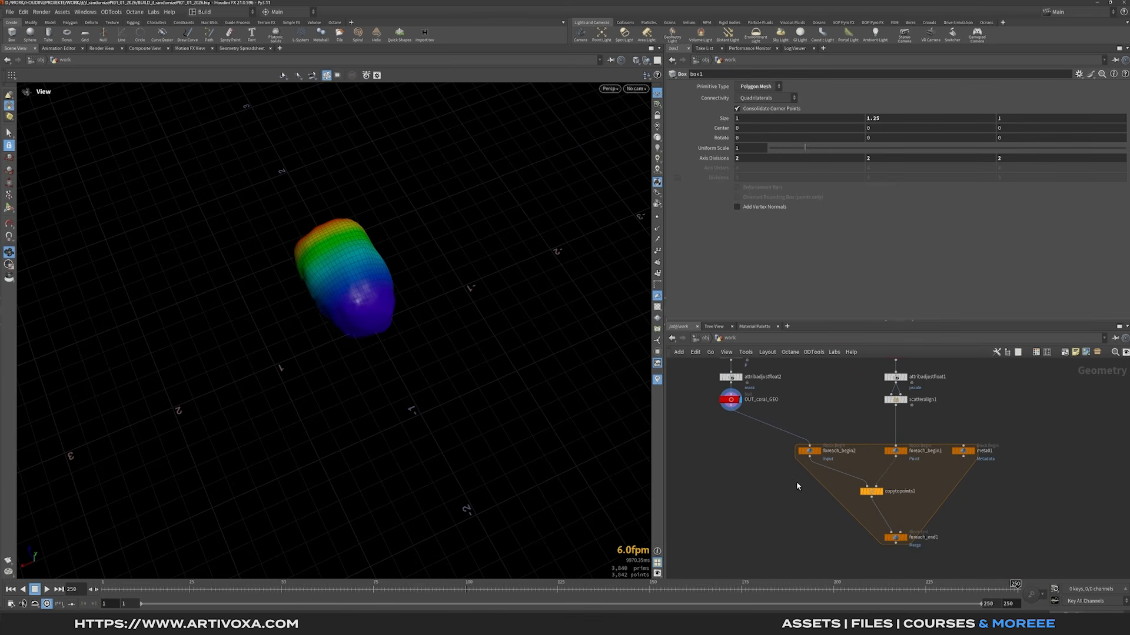
pyautogui.moveTo(978, 524); pyautogui.dragTo(973, 474, button='middle')
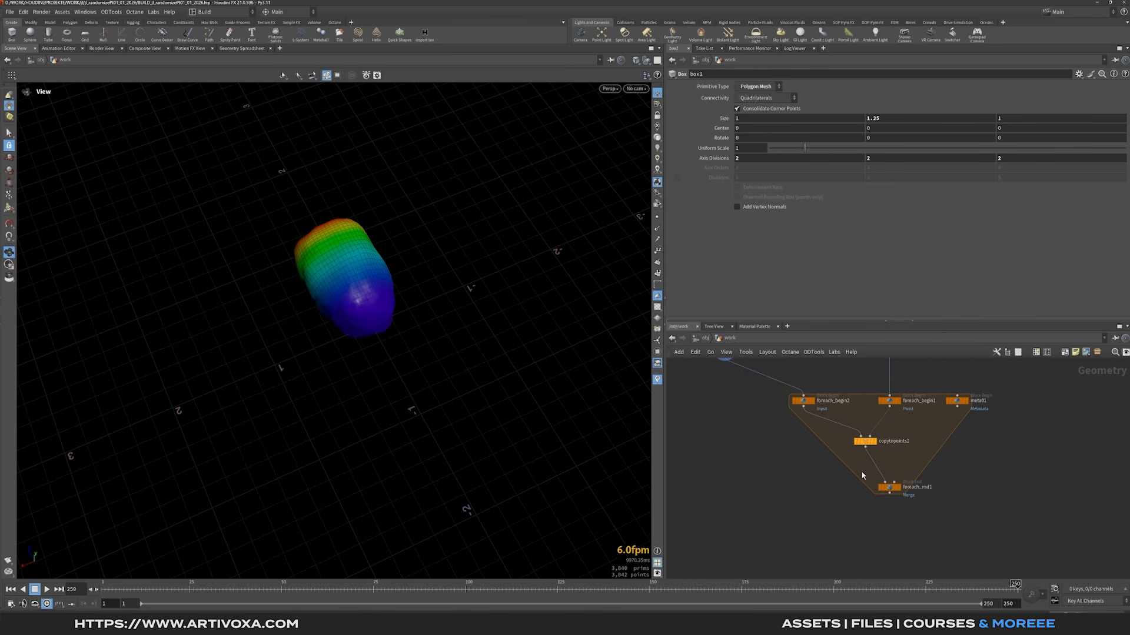
pyautogui.moveTo(865, 441); pyautogui.dragTo(890, 445)
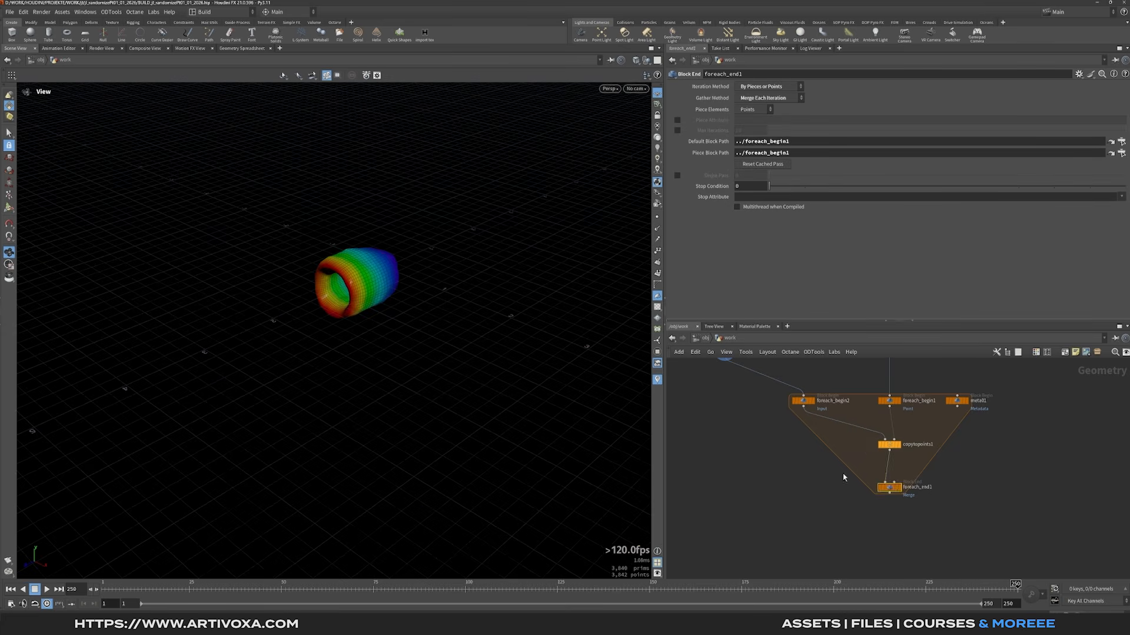
# Display the output of foreach_end1 and inspect the copied coral cups from different angles.
pyautogui.scroll(-3, 844, 477)
pyautogui.scroll(3, 777, 531)
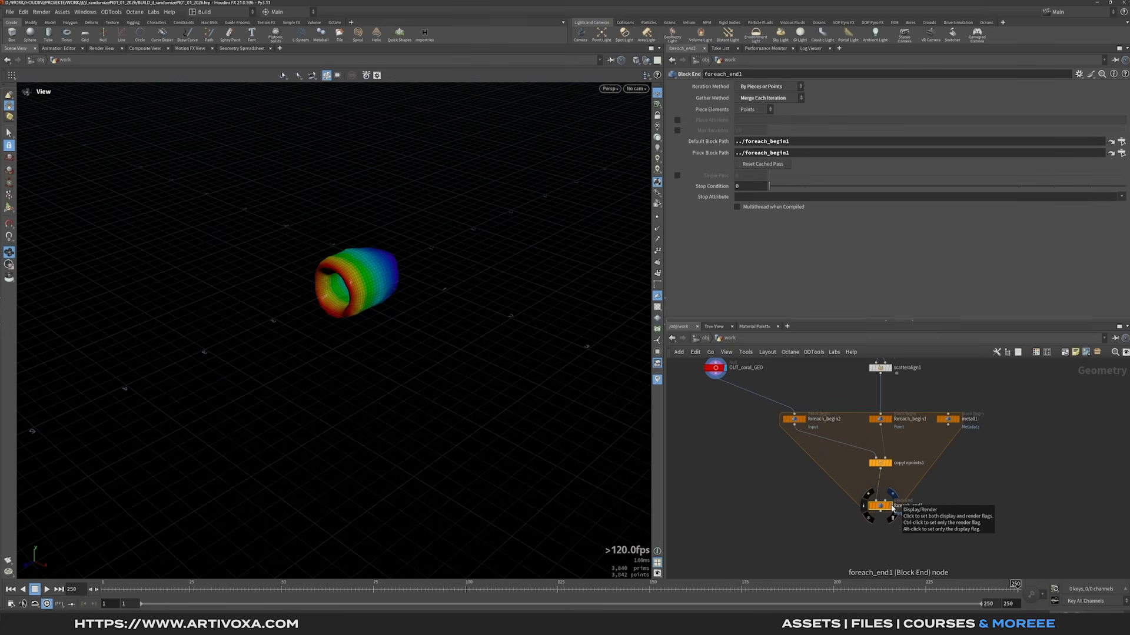
pyautogui.click(893, 509)
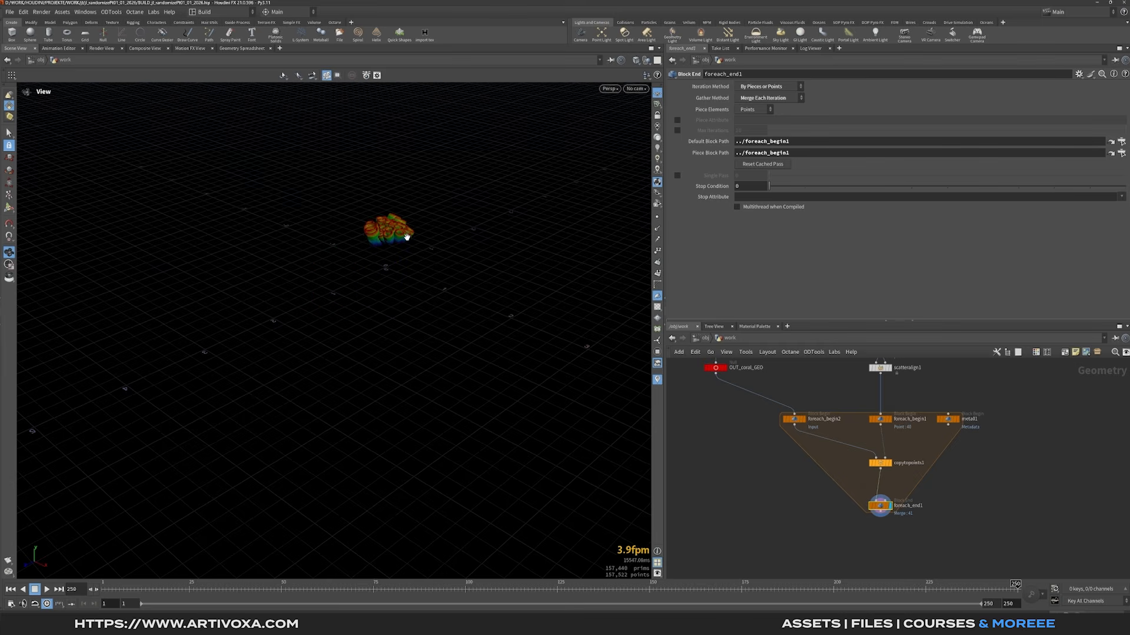
pyautogui.press('h')
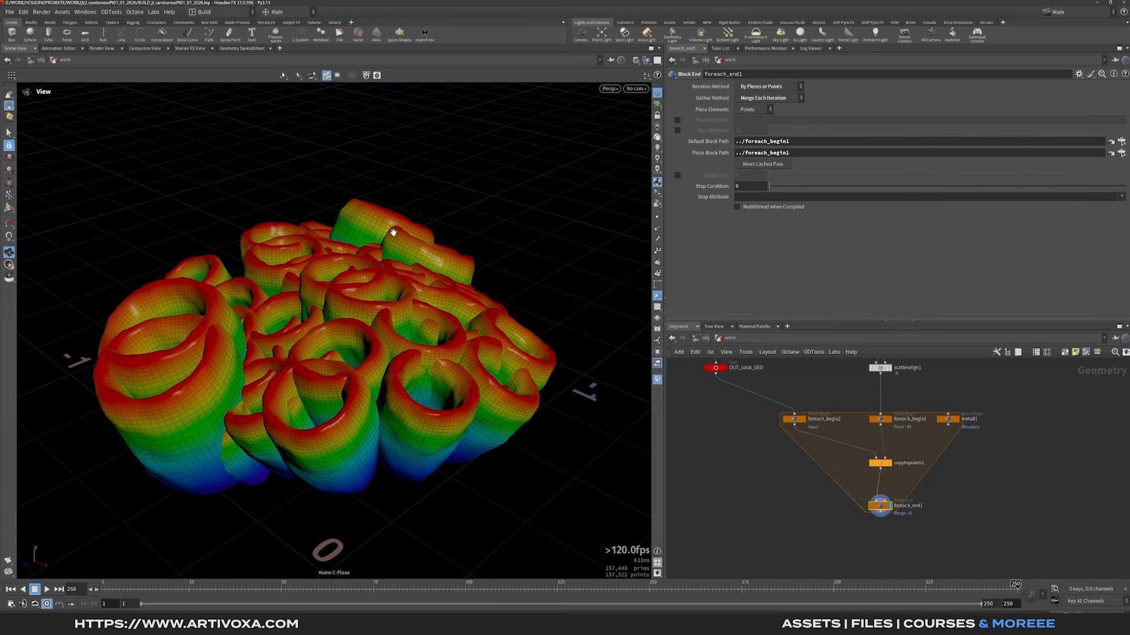
pyautogui.moveTo(369, 291); pyautogui.dragTo(236, 324)
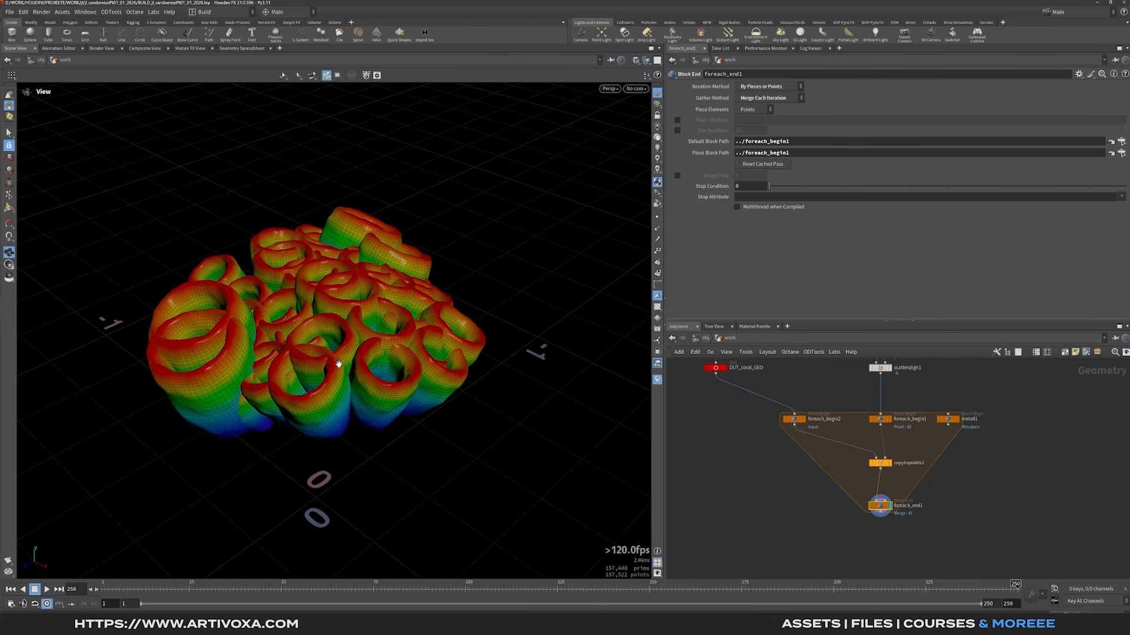
pyautogui.moveTo(332, 351); pyautogui.dragTo(362, 374)
pyautogui.moveTo(260, 360); pyautogui.dragTo(323, 255)
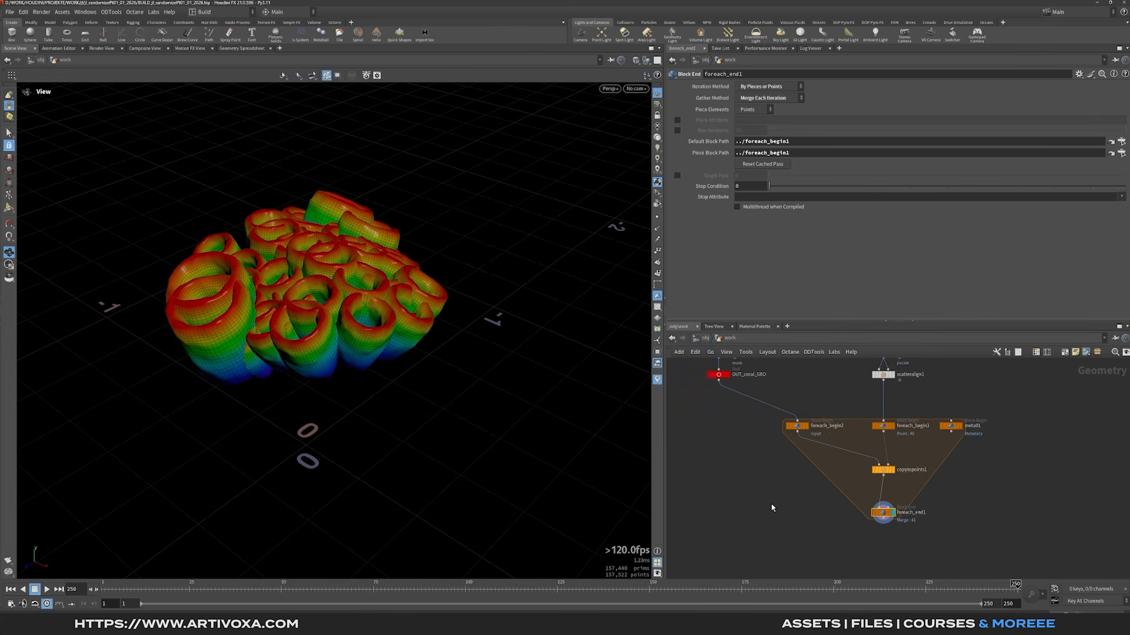
# Add a spare input to mountain2 and enlarge the parameter area to show it.
pyautogui.scroll(-3, 768, 502)
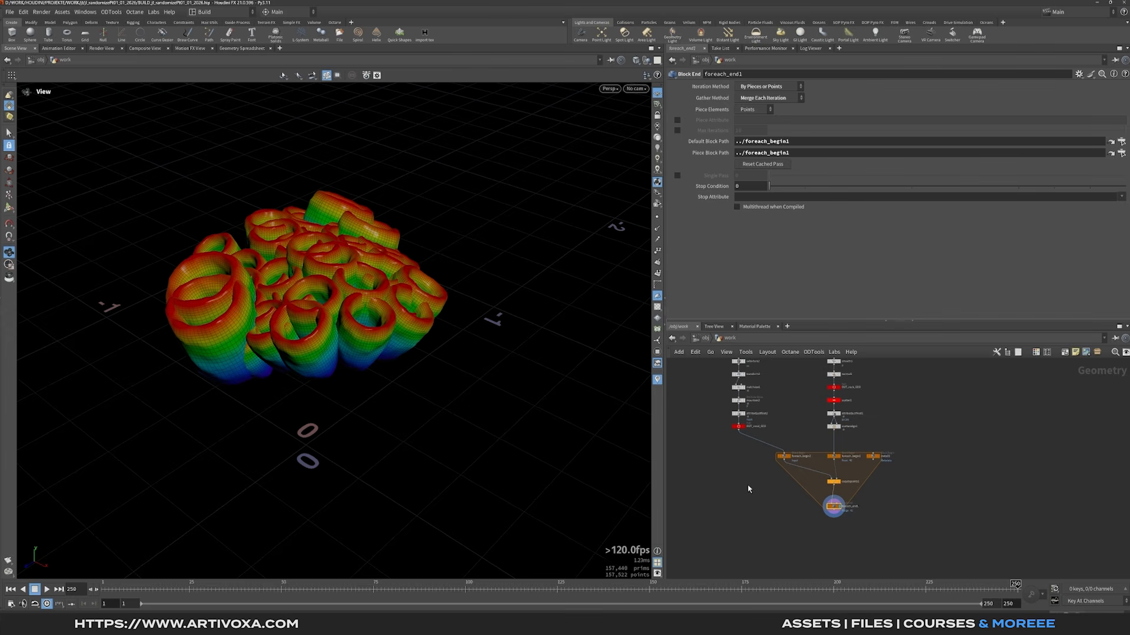
pyautogui.scroll(5, 742, 464)
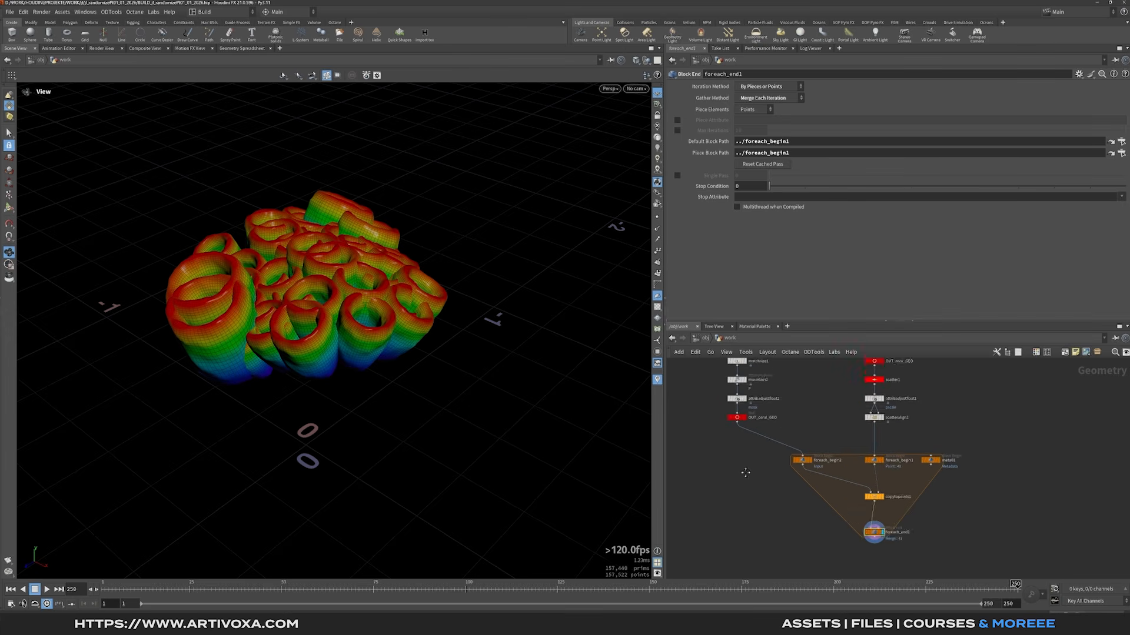
pyautogui.click(744, 444)
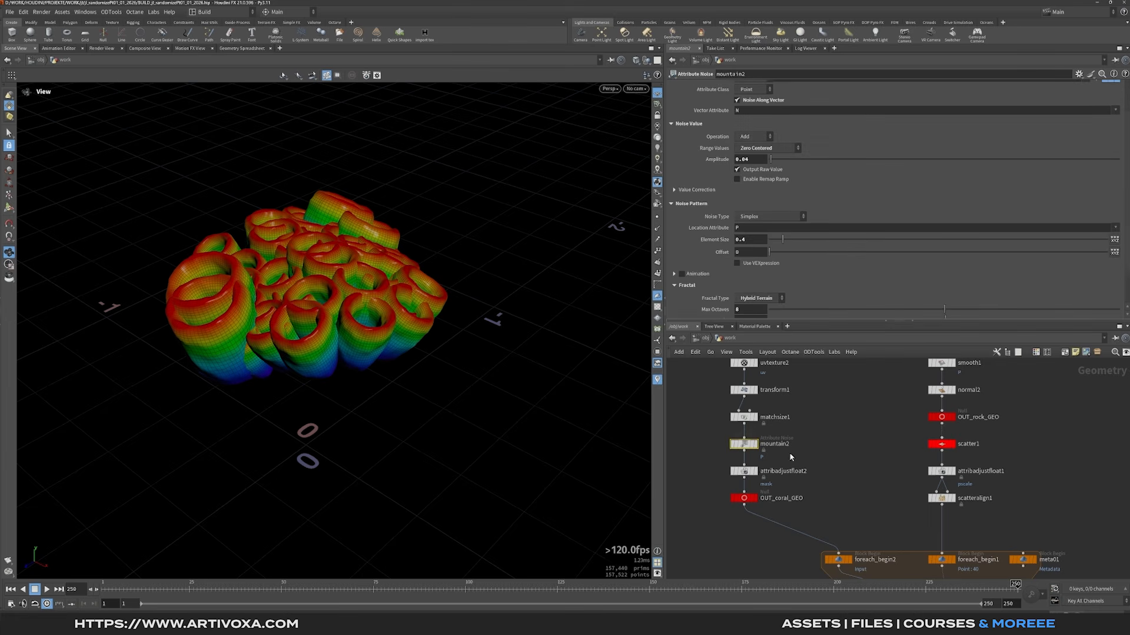
pyautogui.click(1079, 75)
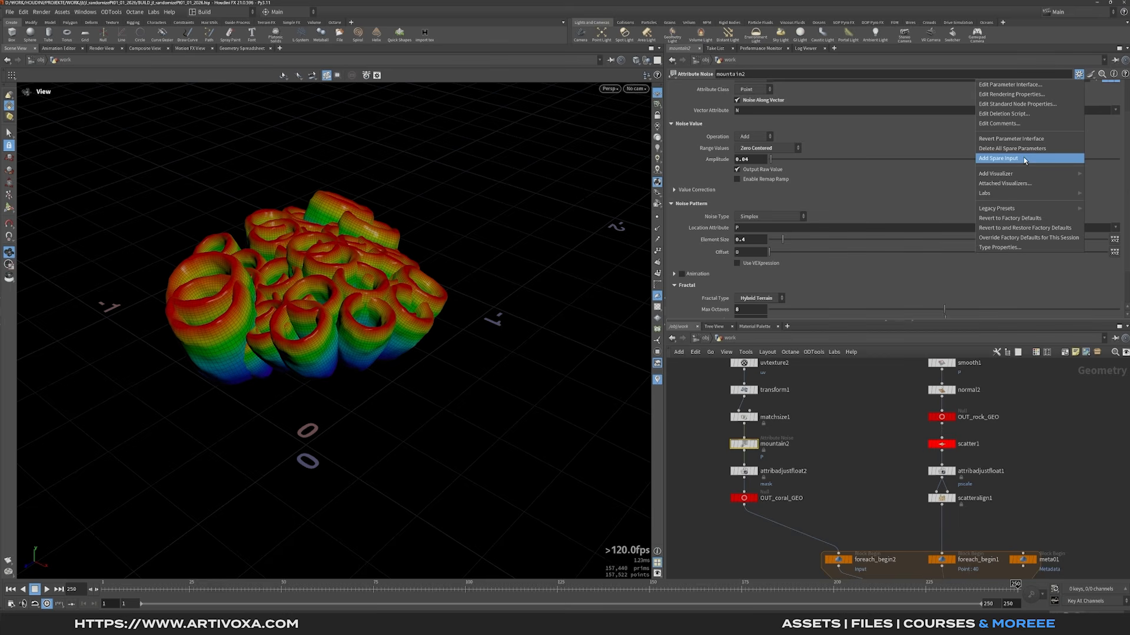
pyautogui.click(1000, 158)
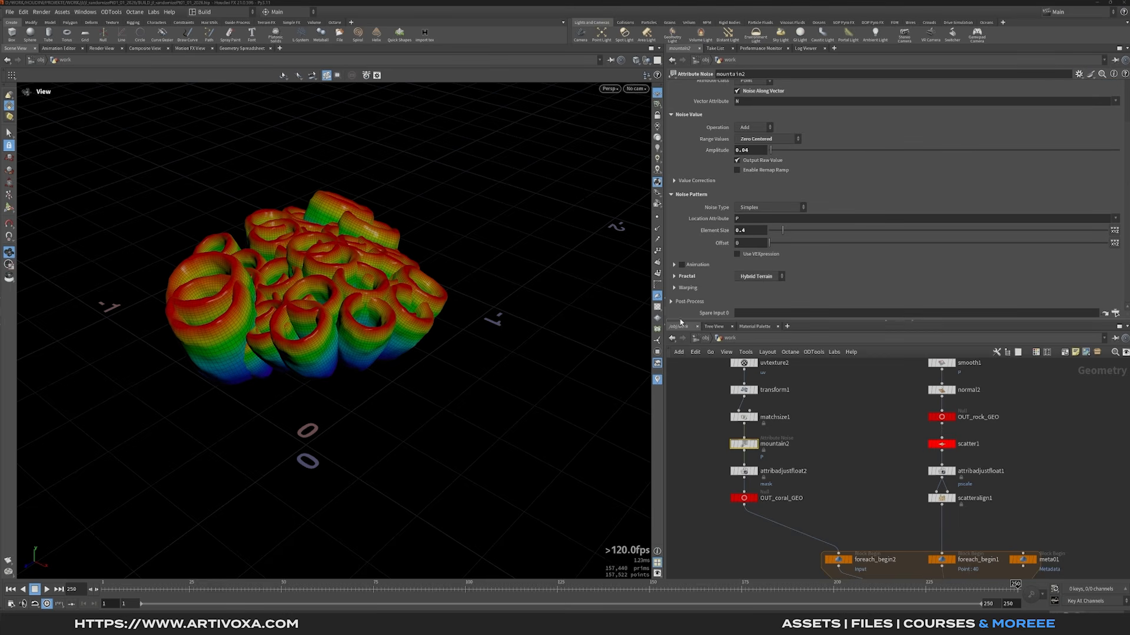
pyautogui.moveTo(719, 321); pyautogui.dragTo(719, 344)
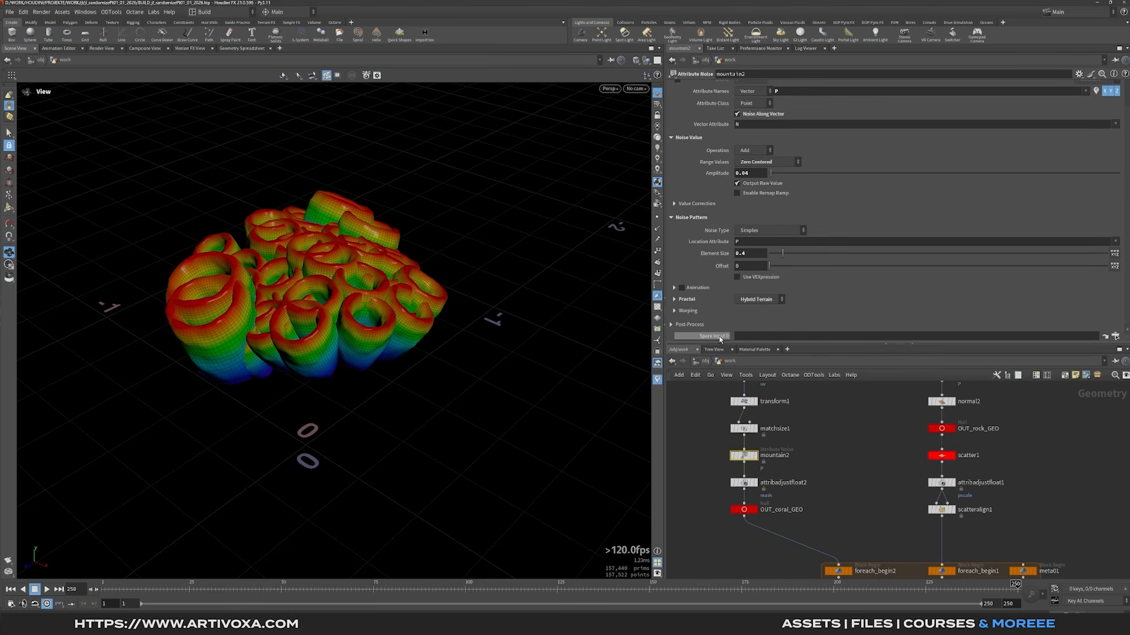
# Reference the loop's metadata node meta01 in mountain2's Spare Input 0.
pyautogui.scroll(-3, 840, 441)
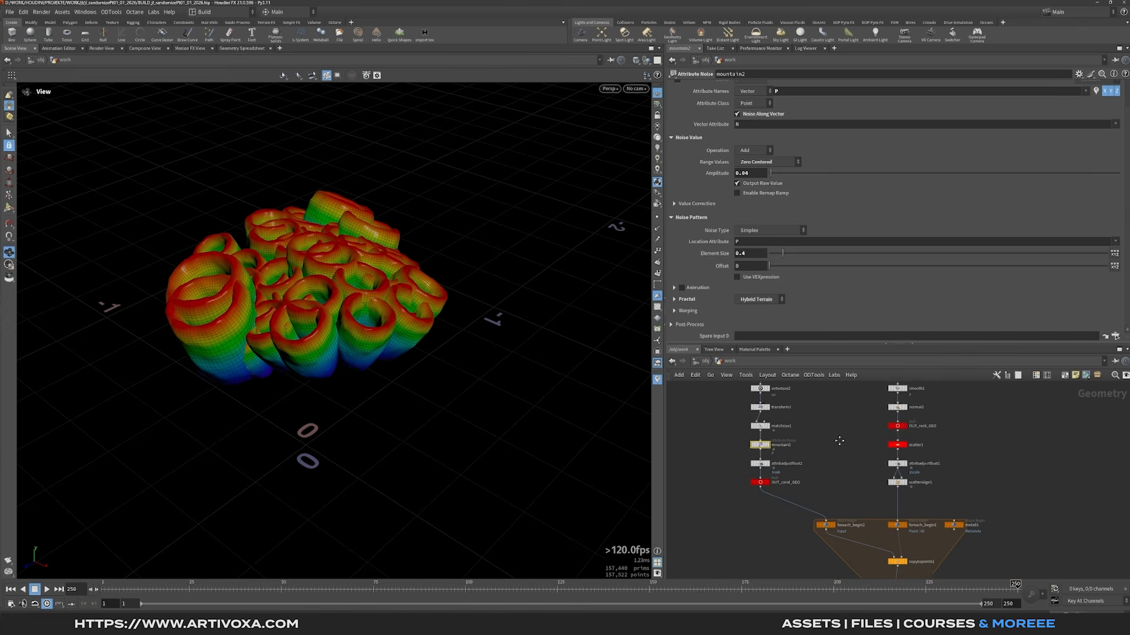
pyautogui.moveTo(840, 441); pyautogui.dragTo(821, 442, button='middle')
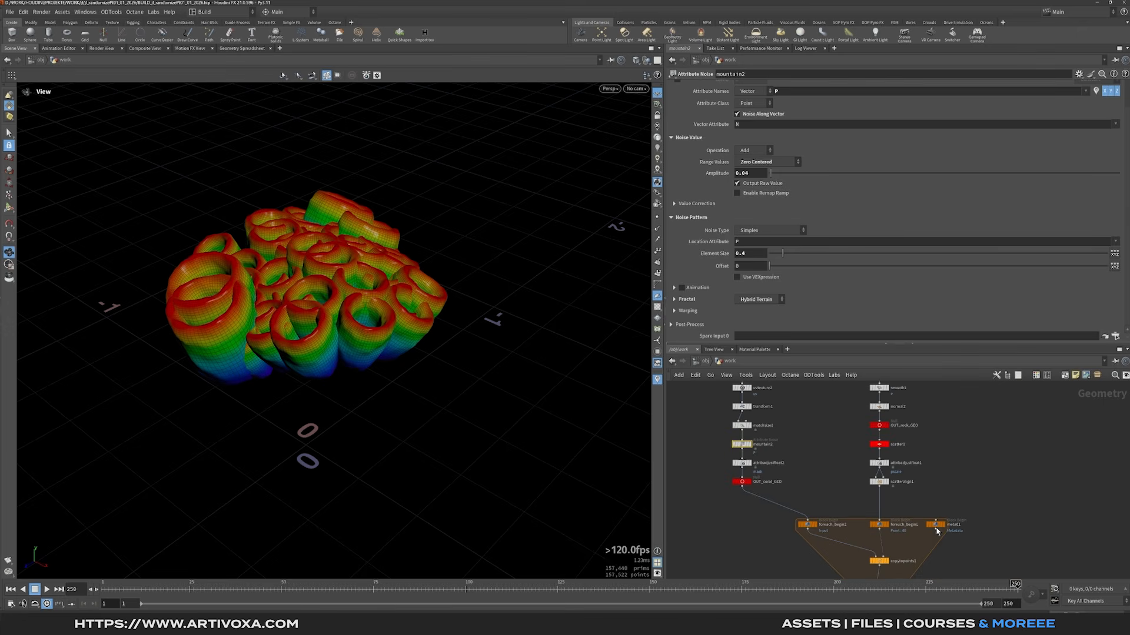
pyautogui.click(936, 524)
pyautogui.moveTo(936, 483); pyautogui.dragTo(952, 548)
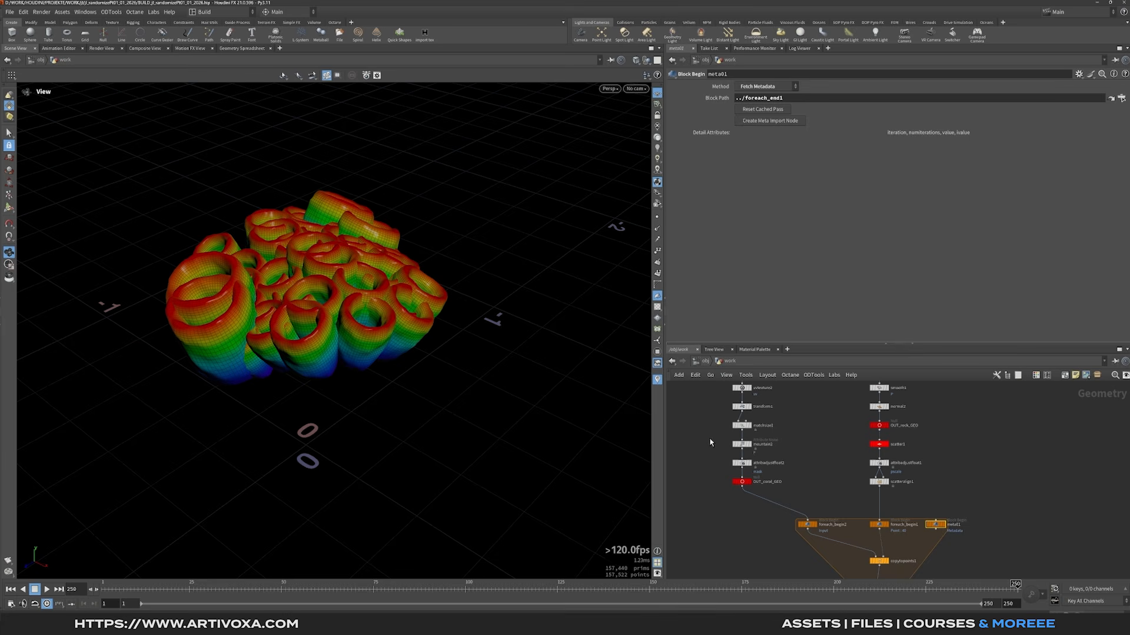
pyautogui.click(740, 444)
pyautogui.moveTo(937, 525); pyautogui.dragTo(751, 337)
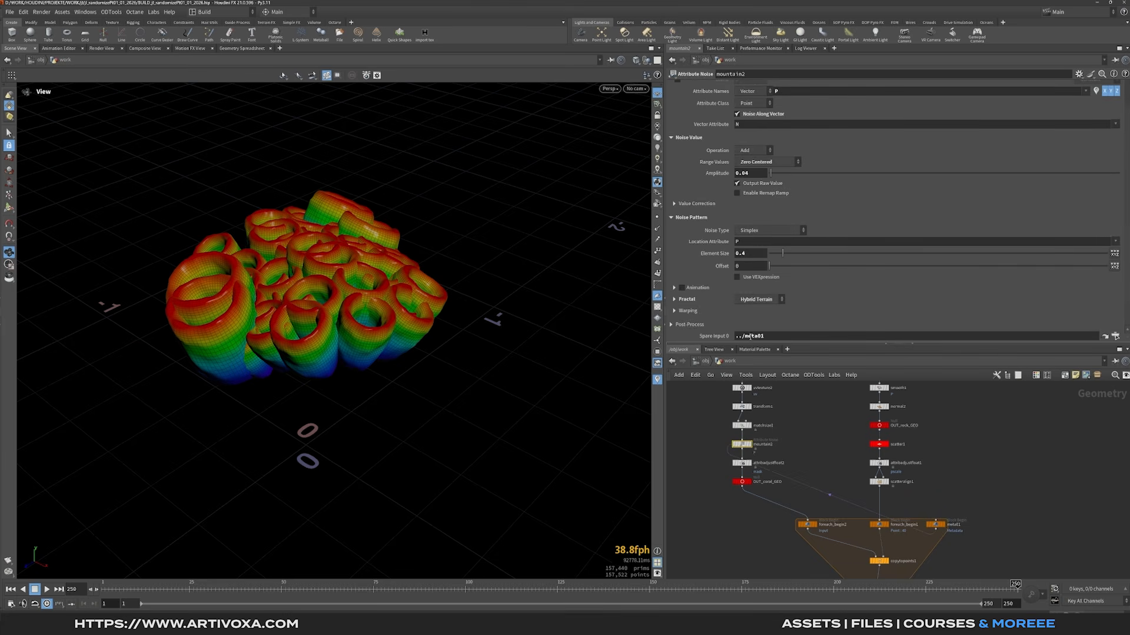
pyautogui.click(779, 337)
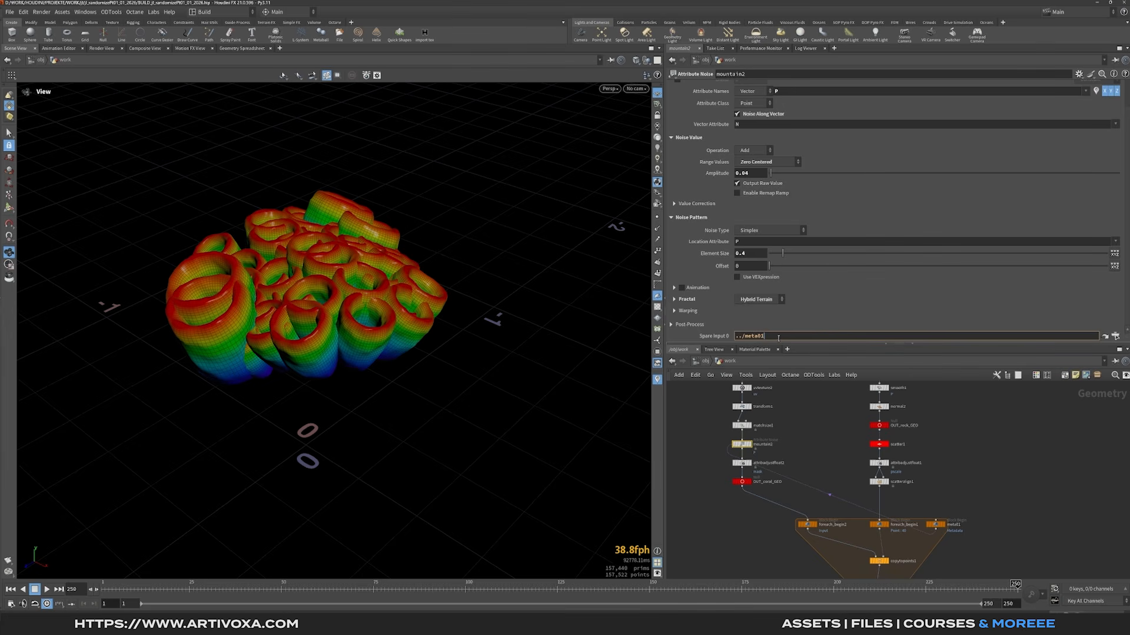
pyautogui.click(798, 311)
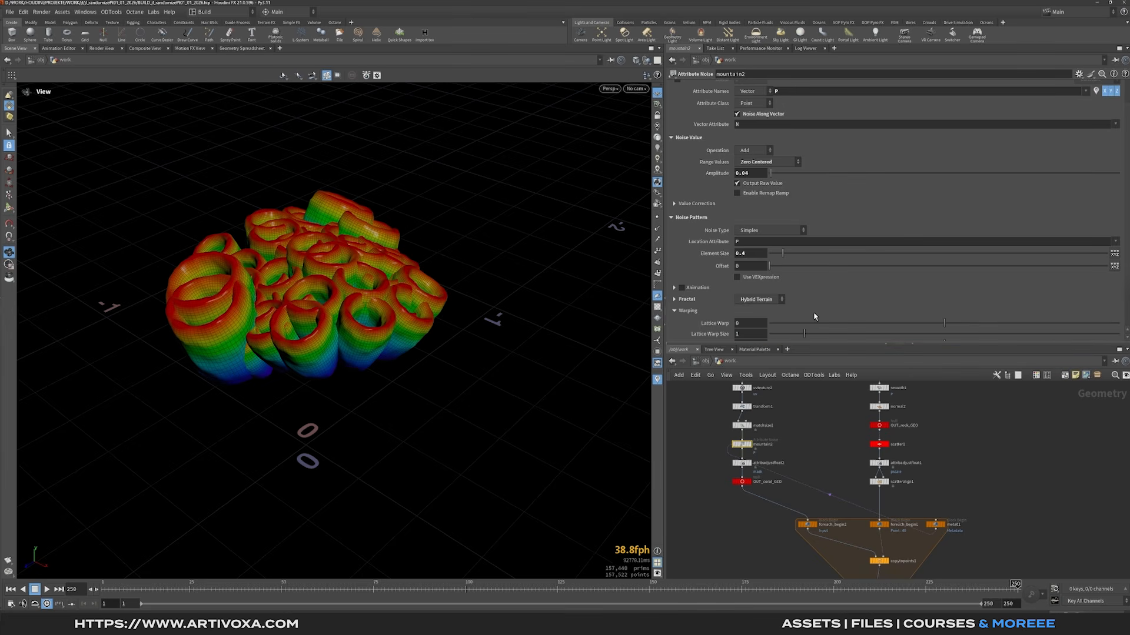
pyautogui.click(674, 312)
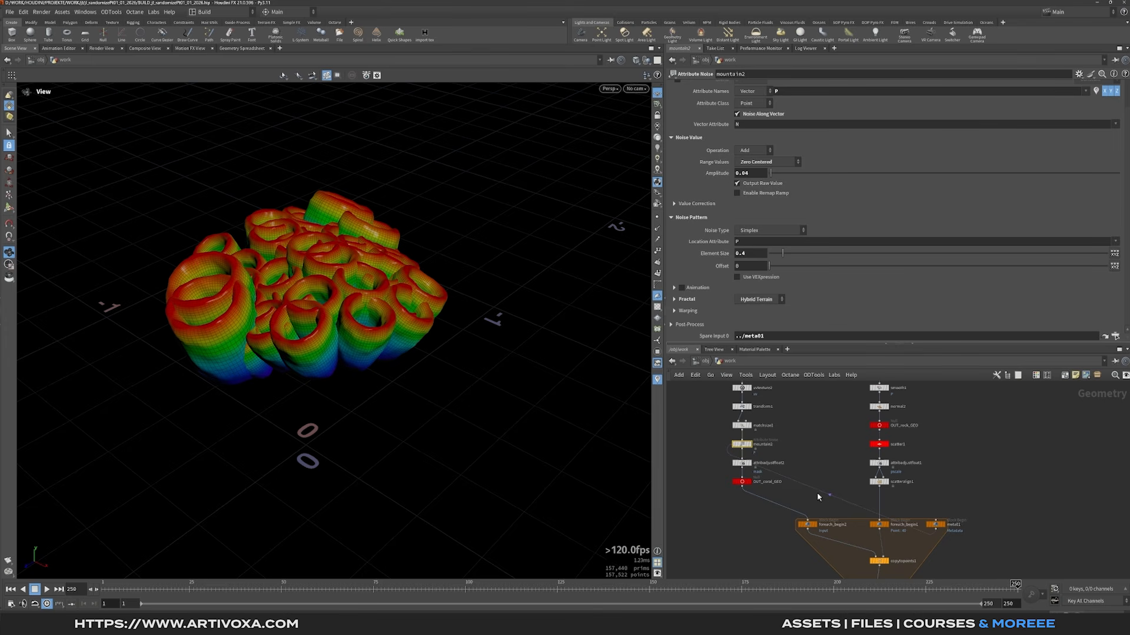
# Check the network view's setting for showing dependency links for spare inputs.
pyautogui.click(726, 376)
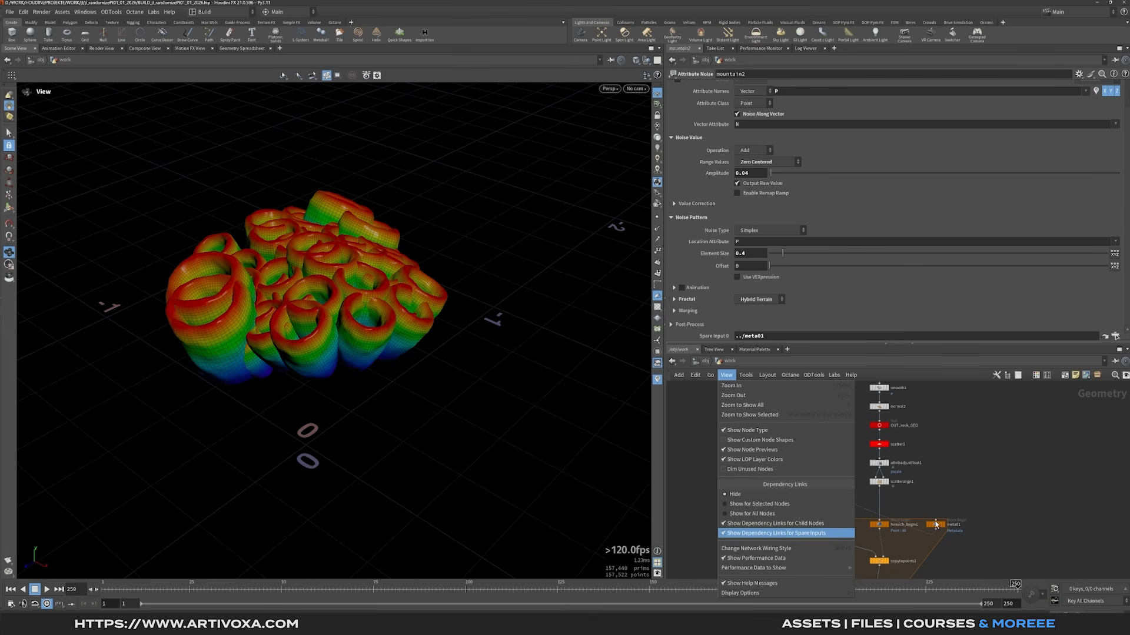
pyautogui.click(968, 487)
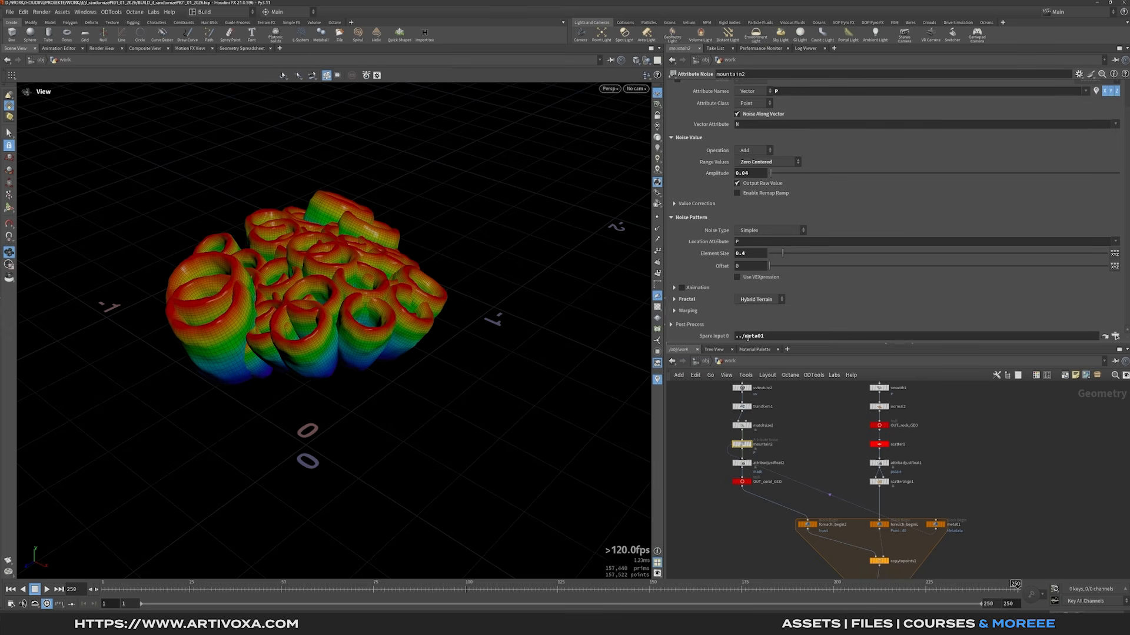
# Set mountain2's noise Amplitude to the expression fit01(rand(detail(-1, "iteration", 0) + 33.2), 0.02, 0.06).
pyautogui.click(756, 173)
pyautogui.write('fit01')
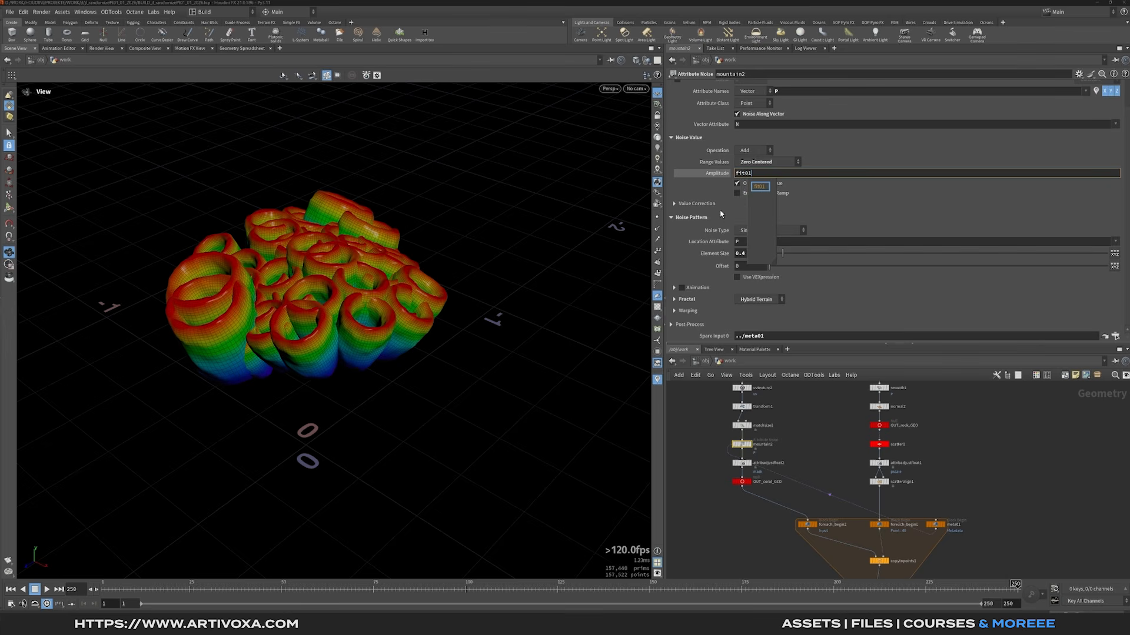
pyautogui.write('(')
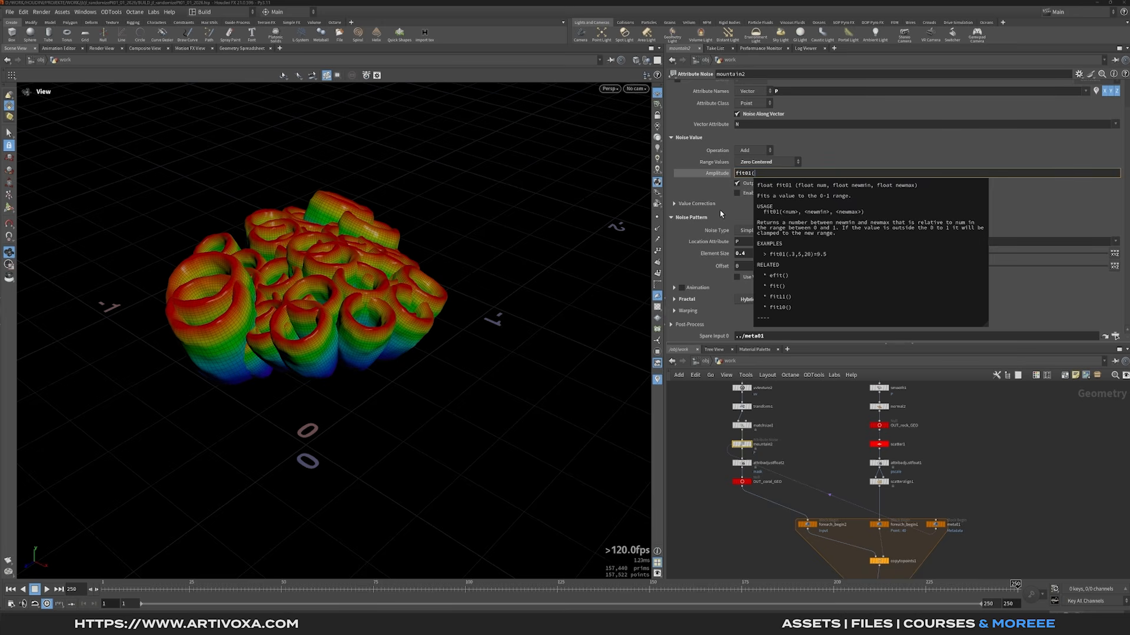
pyautogui.write('rand')
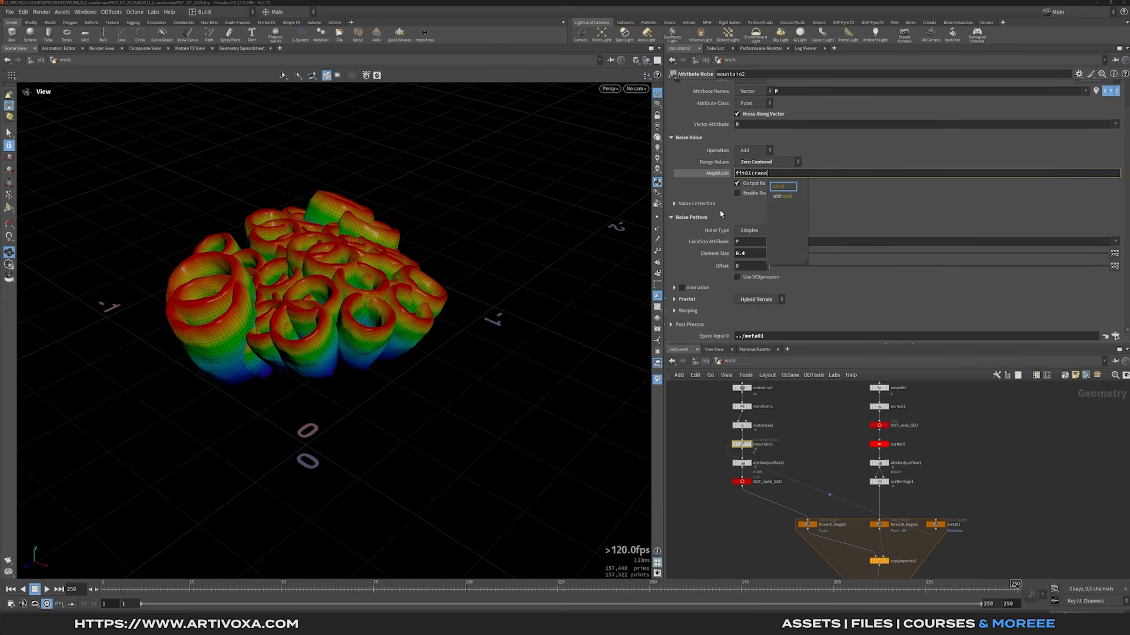
pyautogui.write('(')
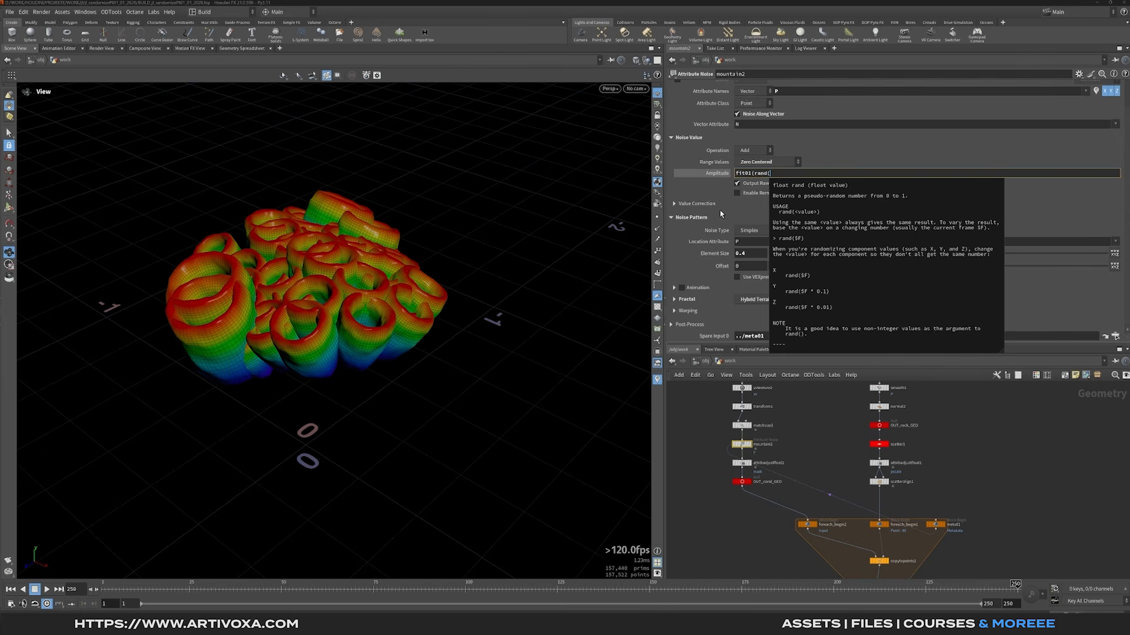
pyautogui.write('detail')
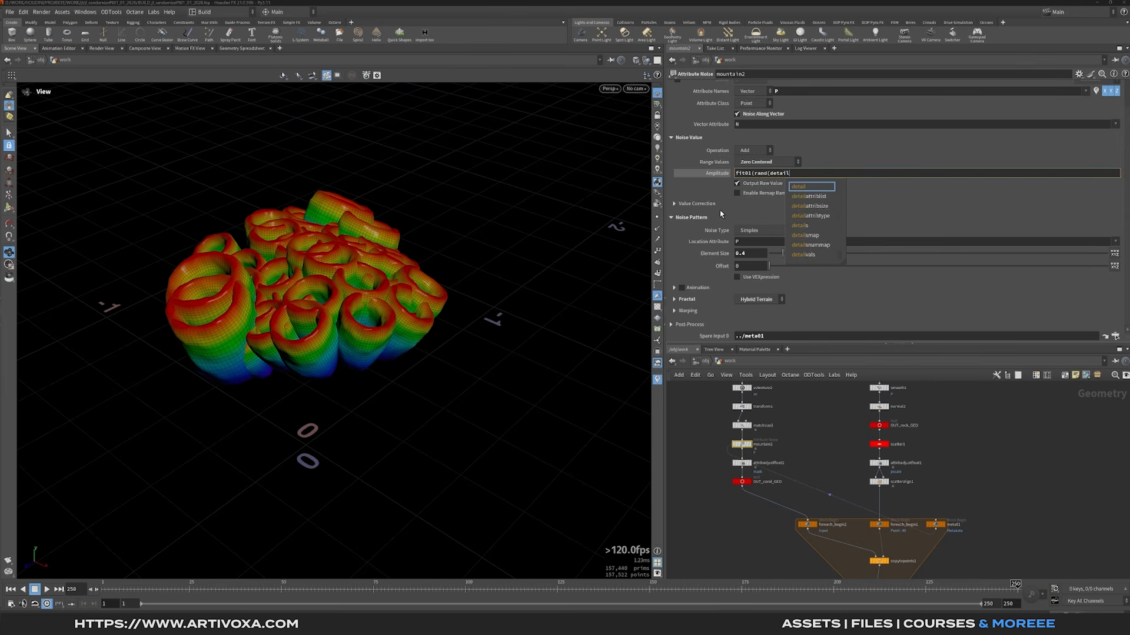
pyautogui.write('(')
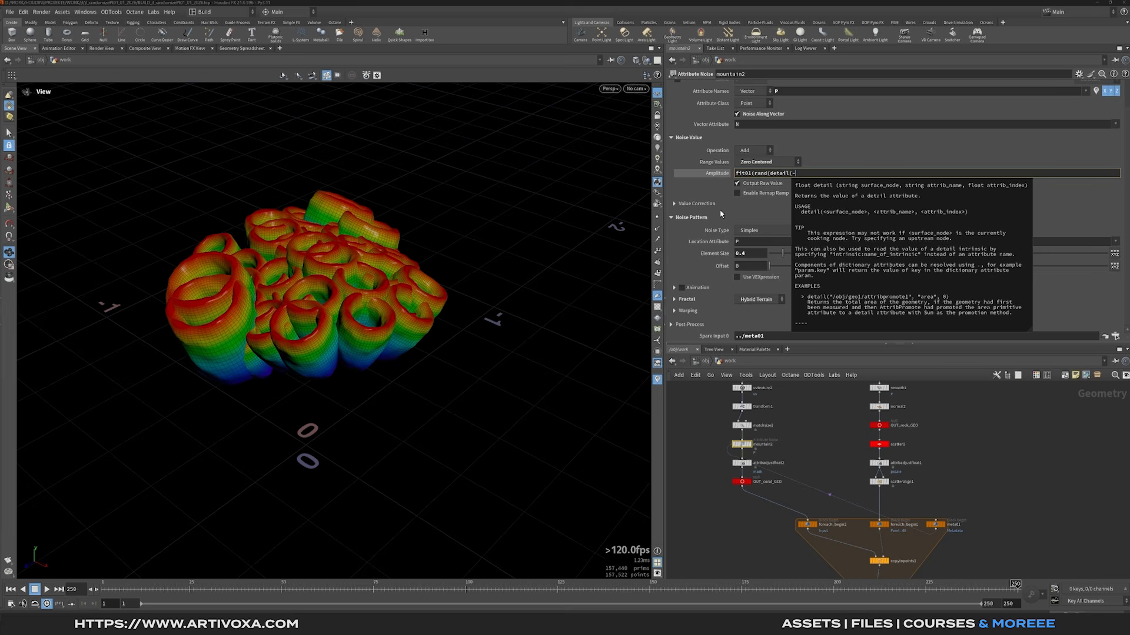
pyautogui.write('-1, "iteration')
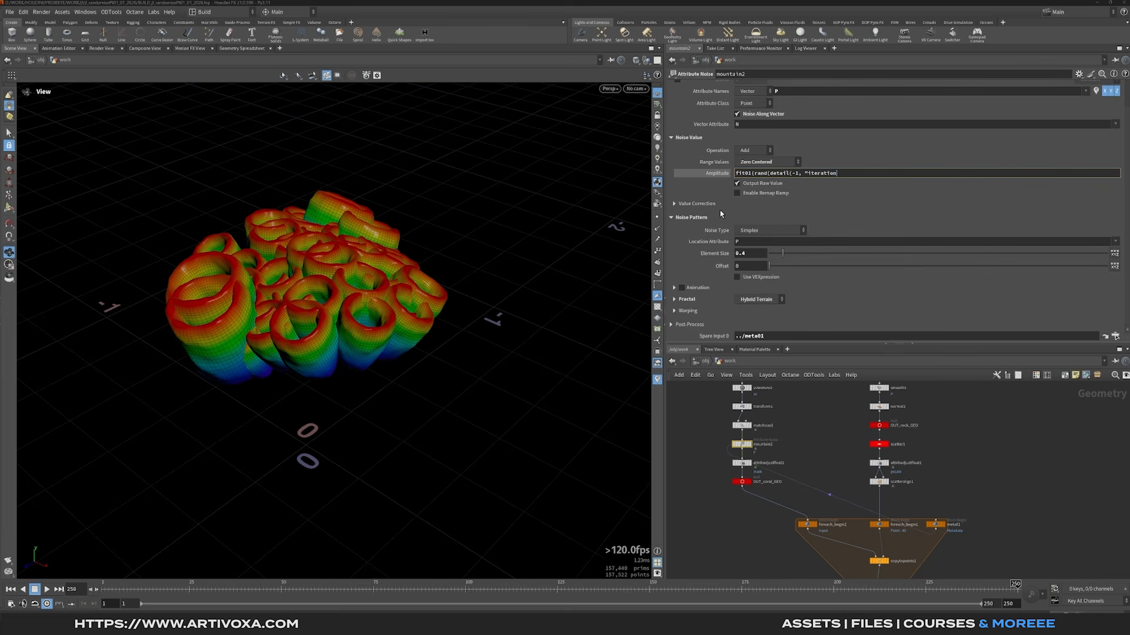
pyautogui.write('", 0')
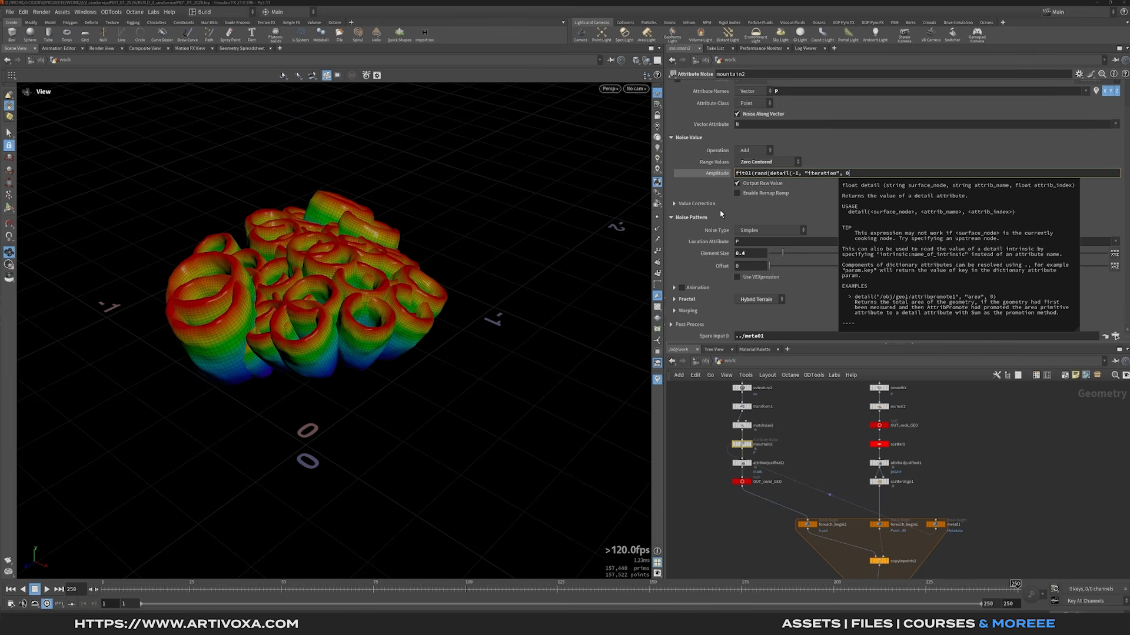
pyautogui.write(')')
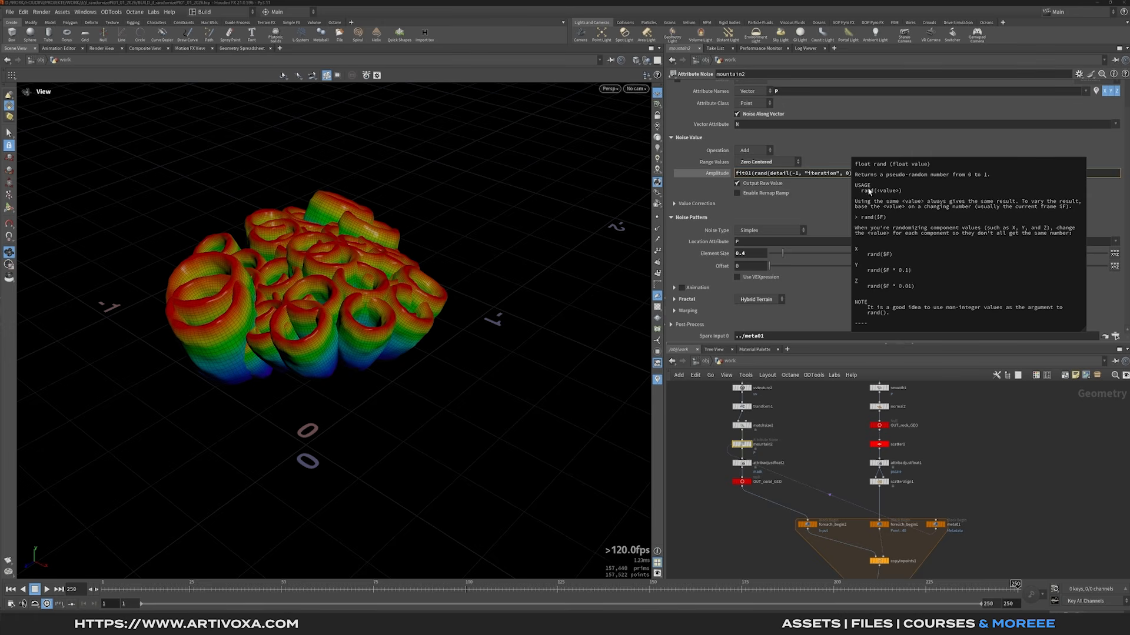
pyautogui.press('Return')
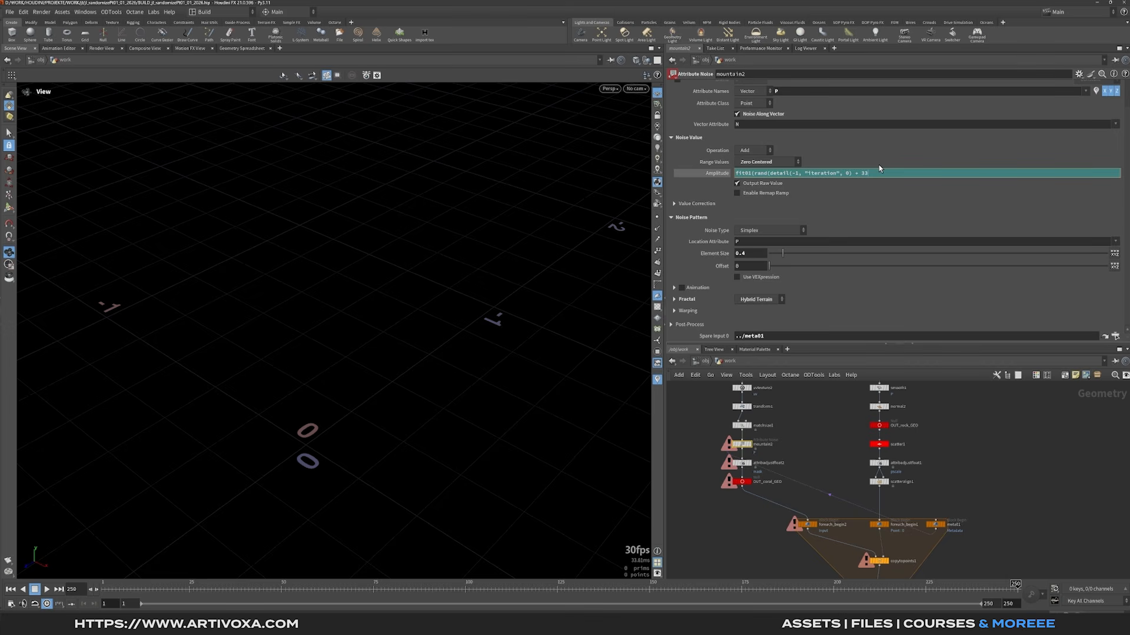
pyautogui.write('.2), 0.02, 0.0')
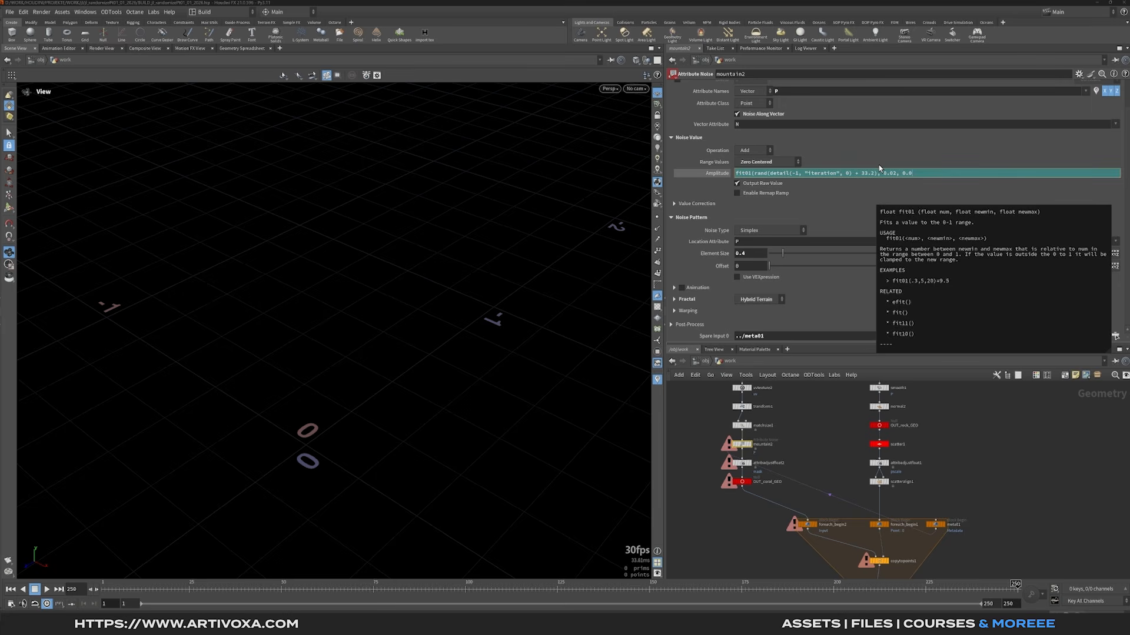
pyautogui.write(')')
pyautogui.press('Return')
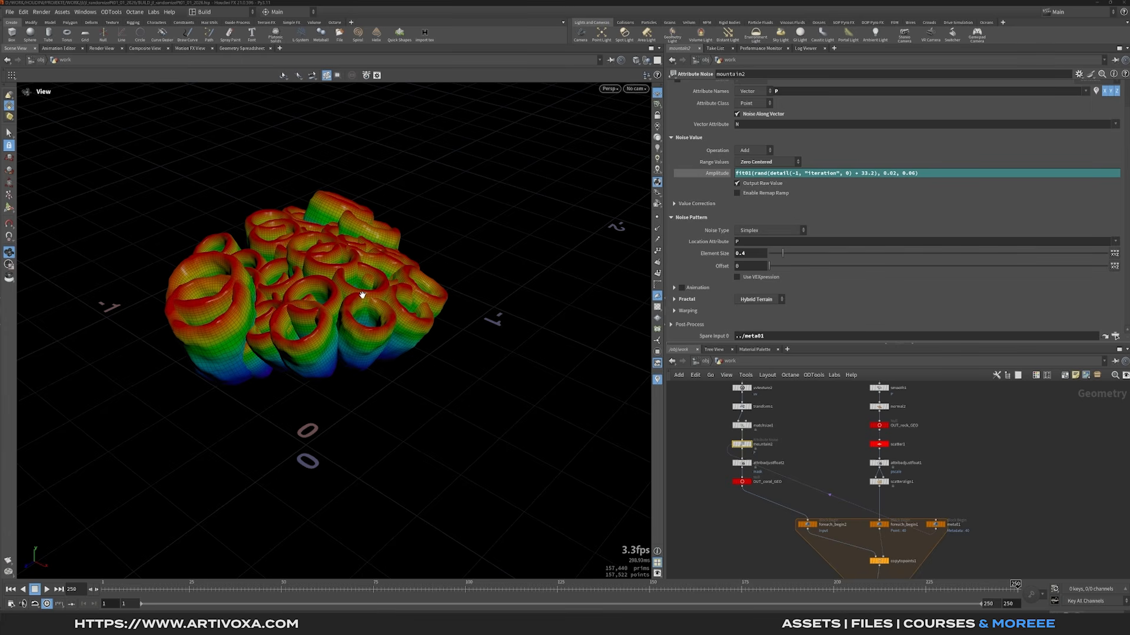
pyautogui.moveTo(294, 288); pyautogui.dragTo(380, 288)
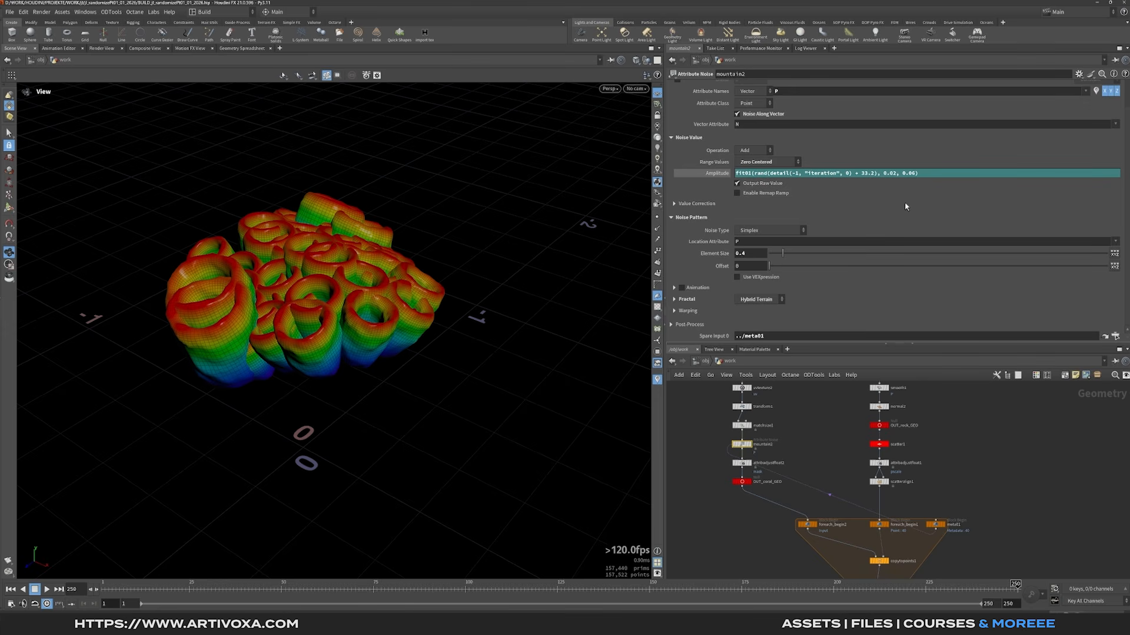
# Copy mountain2's Amplitude expression into Element Size and change its seed offset to 323.12.
pyautogui.click(860, 175)
pyautogui.hotkey('ctrl', 'c')
pyautogui.doubleClick(745, 254)
pyautogui.hotkey('ctrl', 'v')
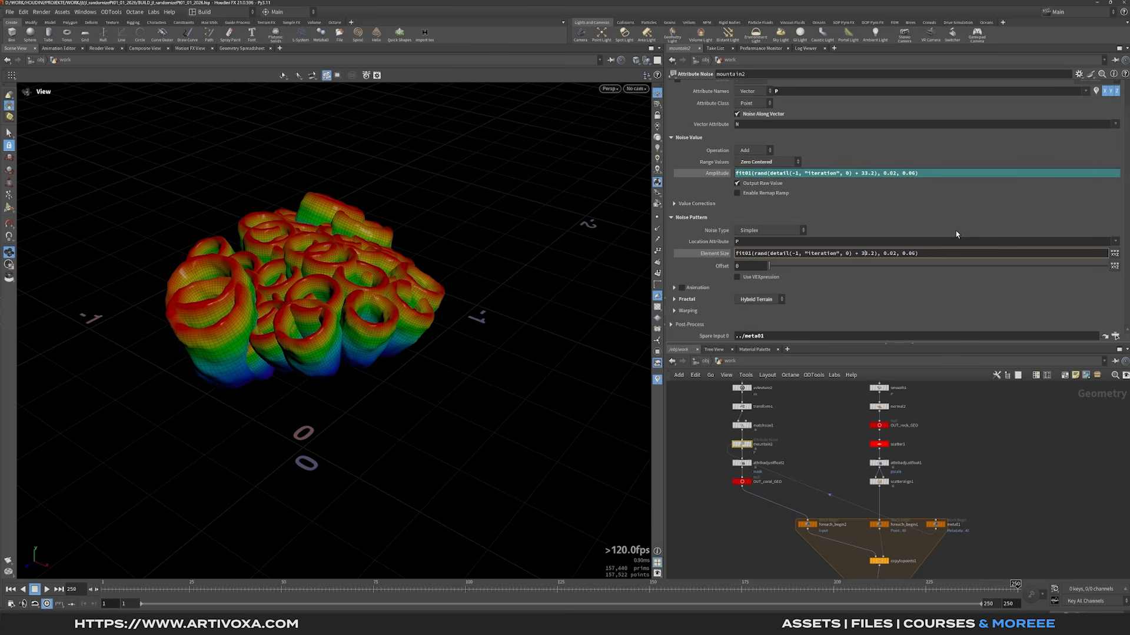
pyautogui.write('2')
pyautogui.press('Right')
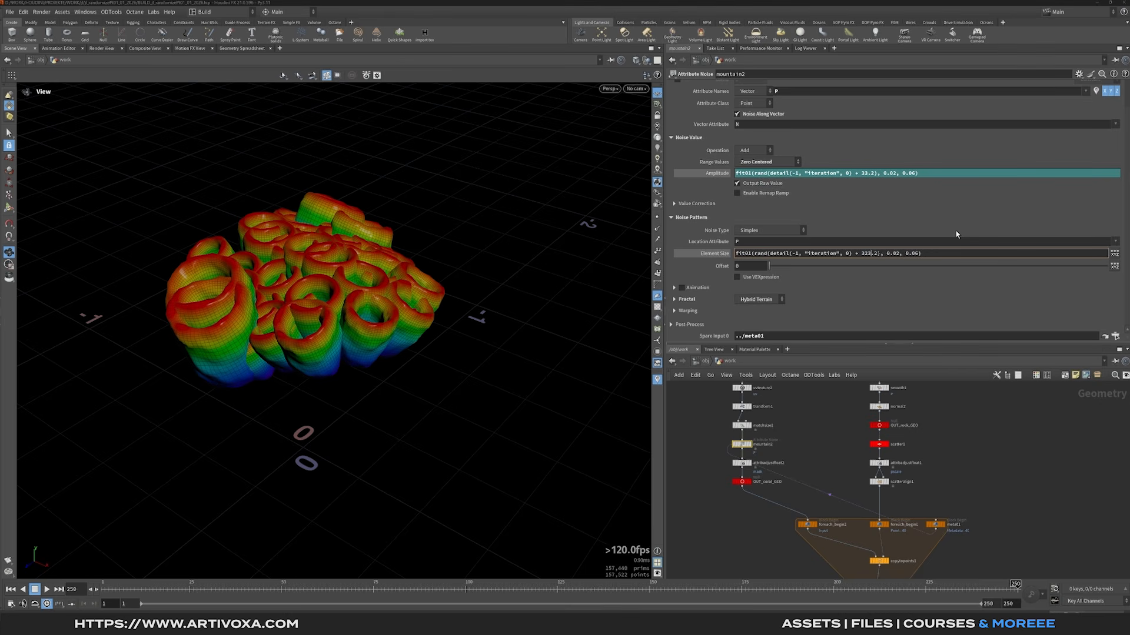
pyautogui.write('1')
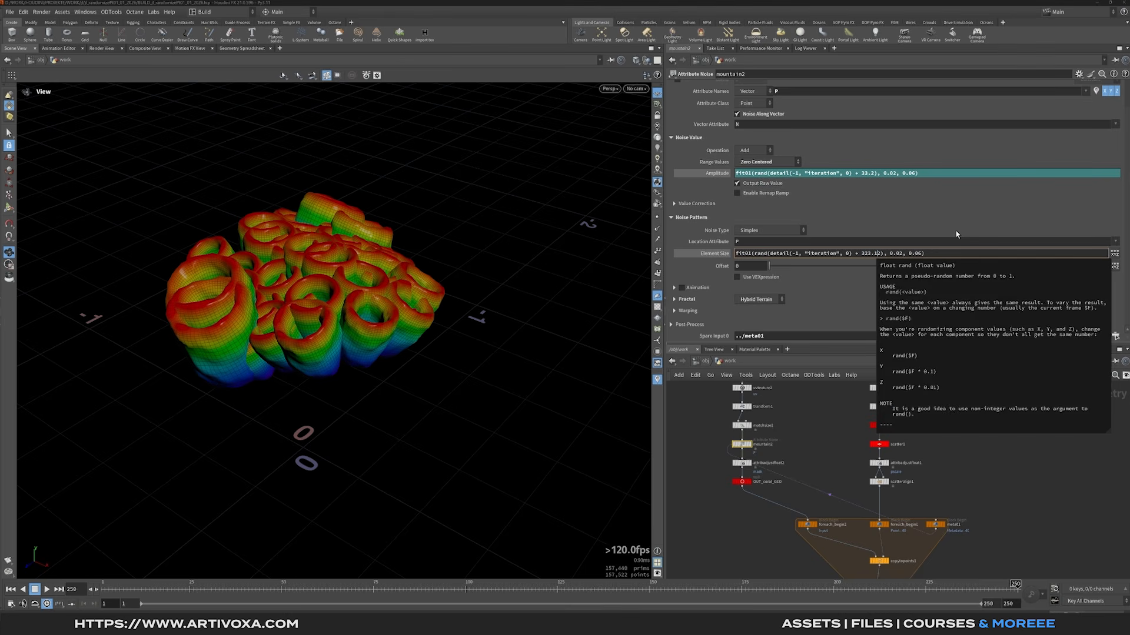
pyautogui.press('Right')
pyautogui.press('Right')
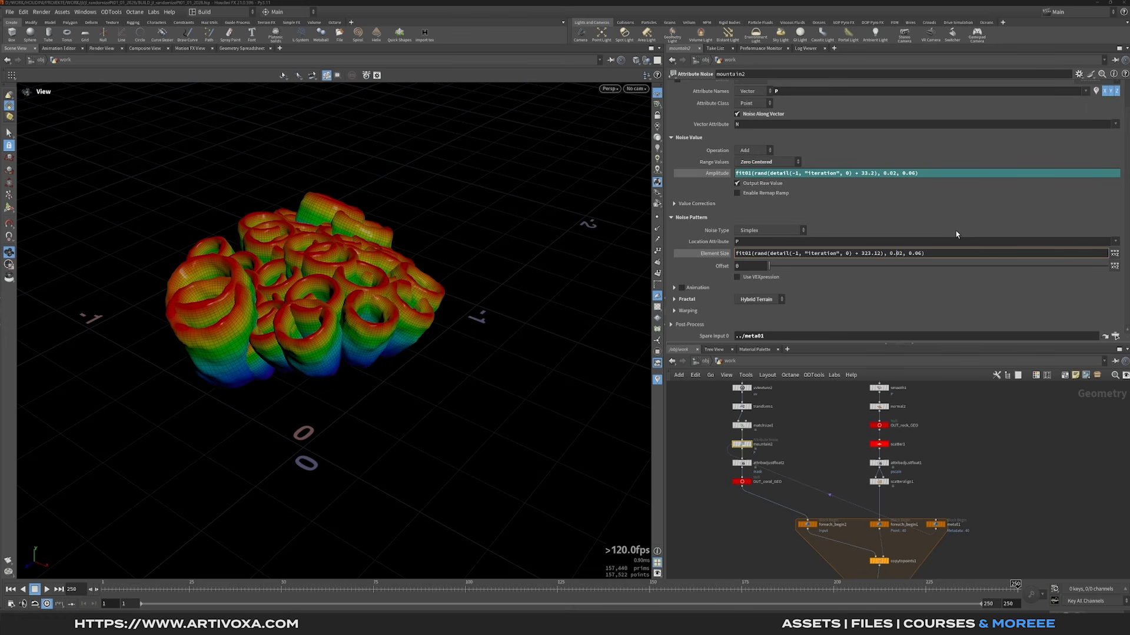
# Set the random range in the Element Size expression to 0.32 and 0.43, and check the cups from several angles.
pyautogui.hotkey('shift', 'Right')
pyautogui.hotkey('shift', 'Right')
pyautogui.write('32')
pyautogui.hotkey('shift', 'Right')
pyautogui.hotkey('shift', 'Right')
pyautogui.write('43')
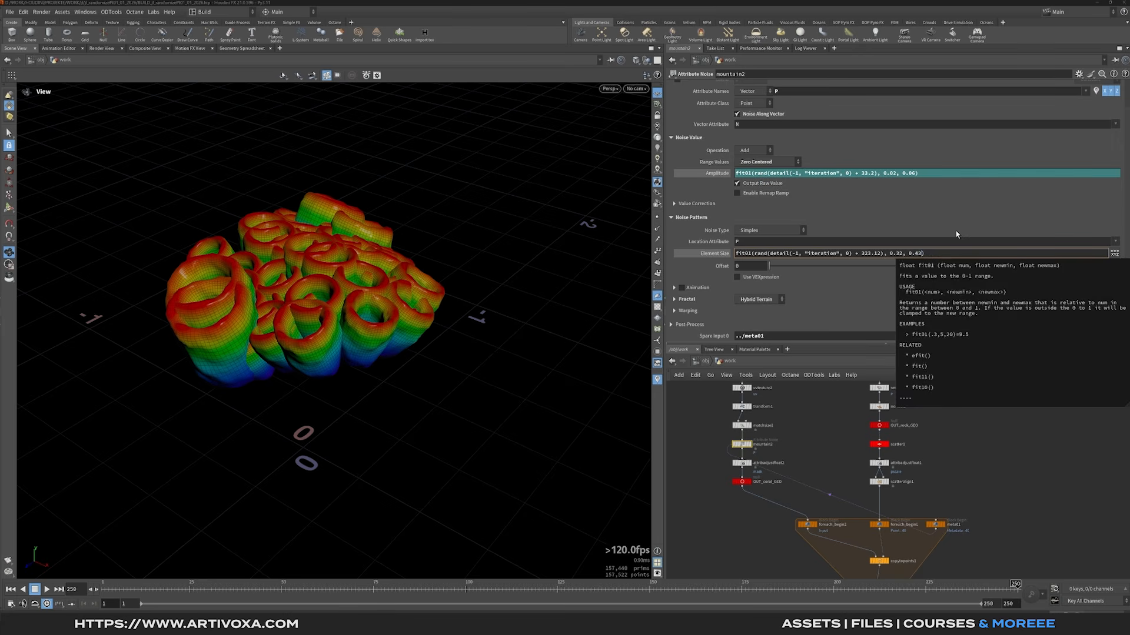
pyautogui.press('Return')
pyautogui.moveTo(296, 268); pyautogui.dragTo(342, 331)
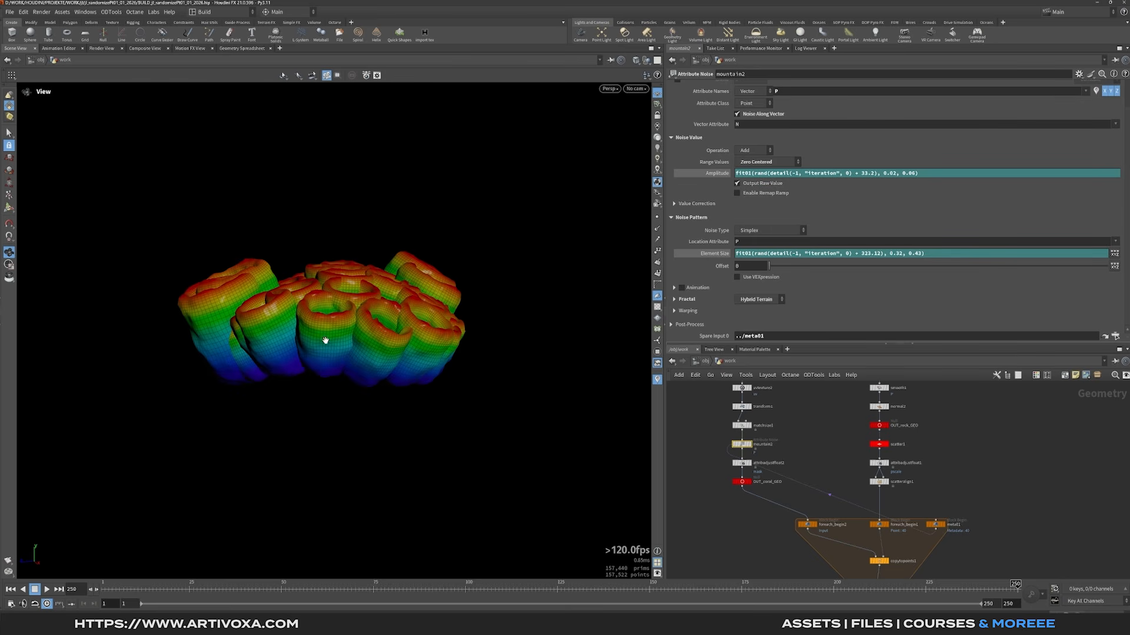
pyautogui.moveTo(330, 354); pyautogui.dragTo(370, 298)
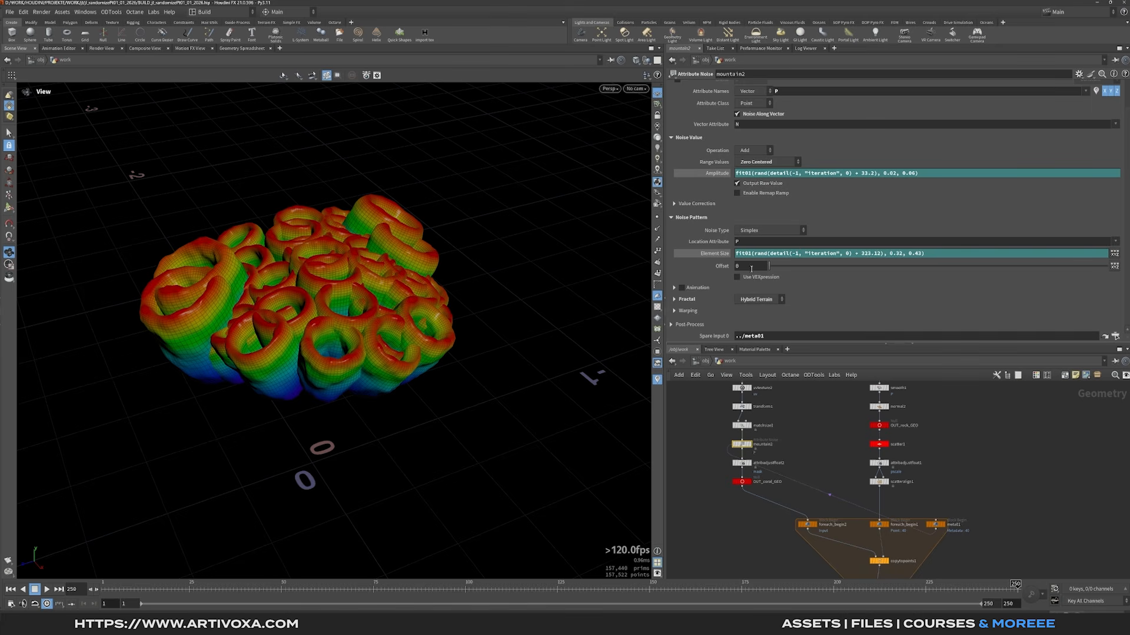
# Paste the copied random expression into mountain2's noise Offset and change its seed offset to 399.32.
pyautogui.click(750, 266)
pyautogui.hotkey('ctrl', 'v')
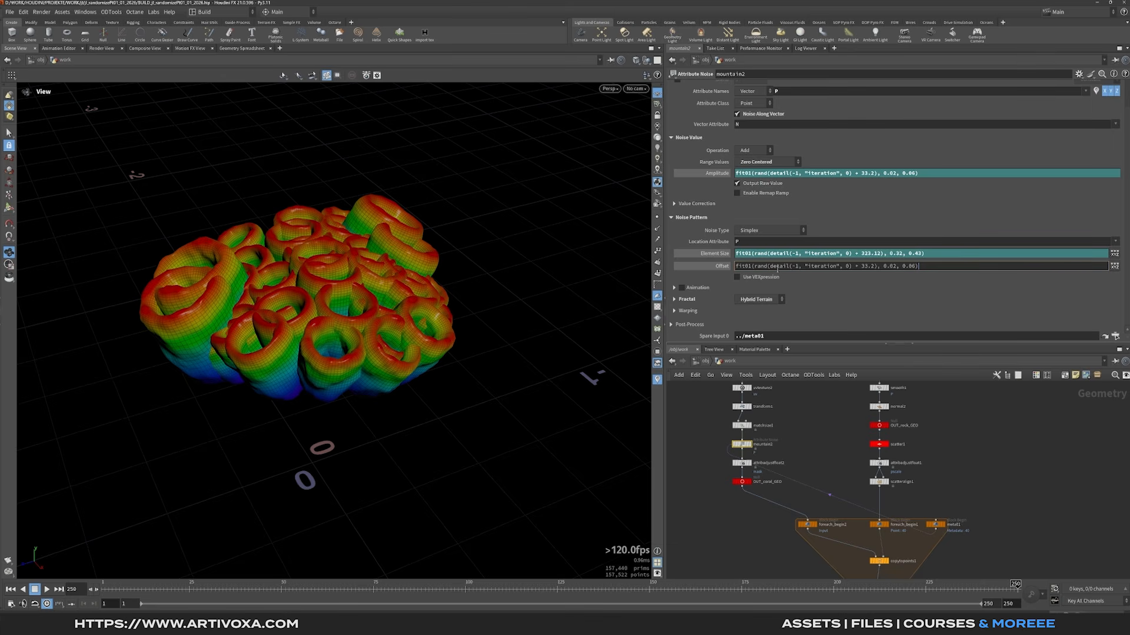
pyautogui.moveTo(861, 266); pyautogui.dragTo(874, 266)
pyautogui.press('BackSpace')
pyautogui.write('399')
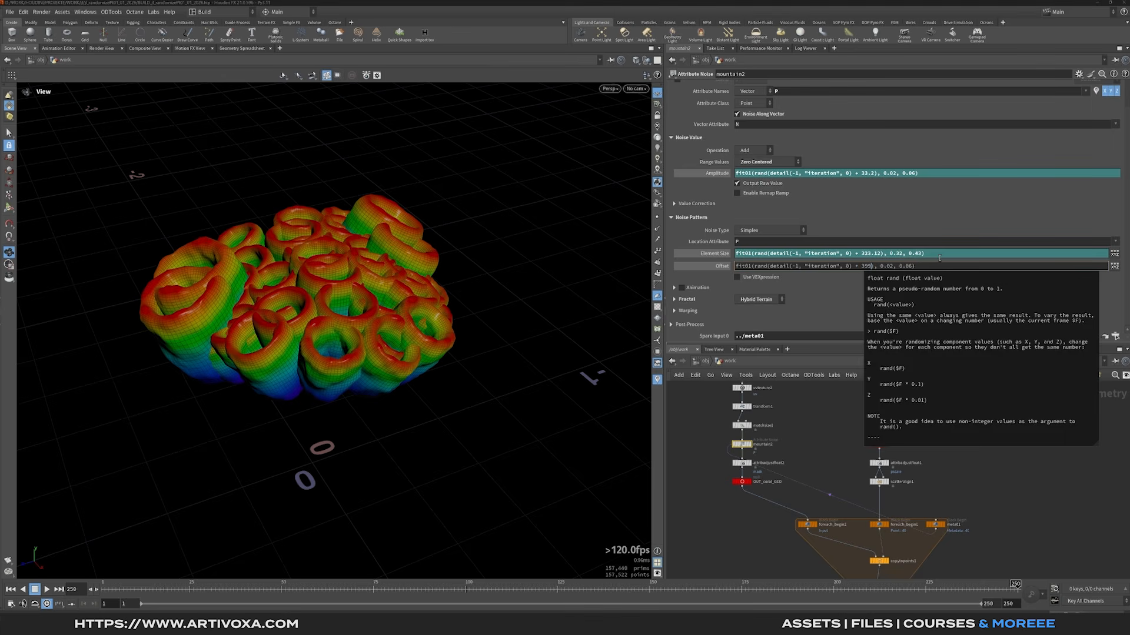
pyautogui.write(',32')
pyautogui.press('Left')
pyautogui.press('Left')
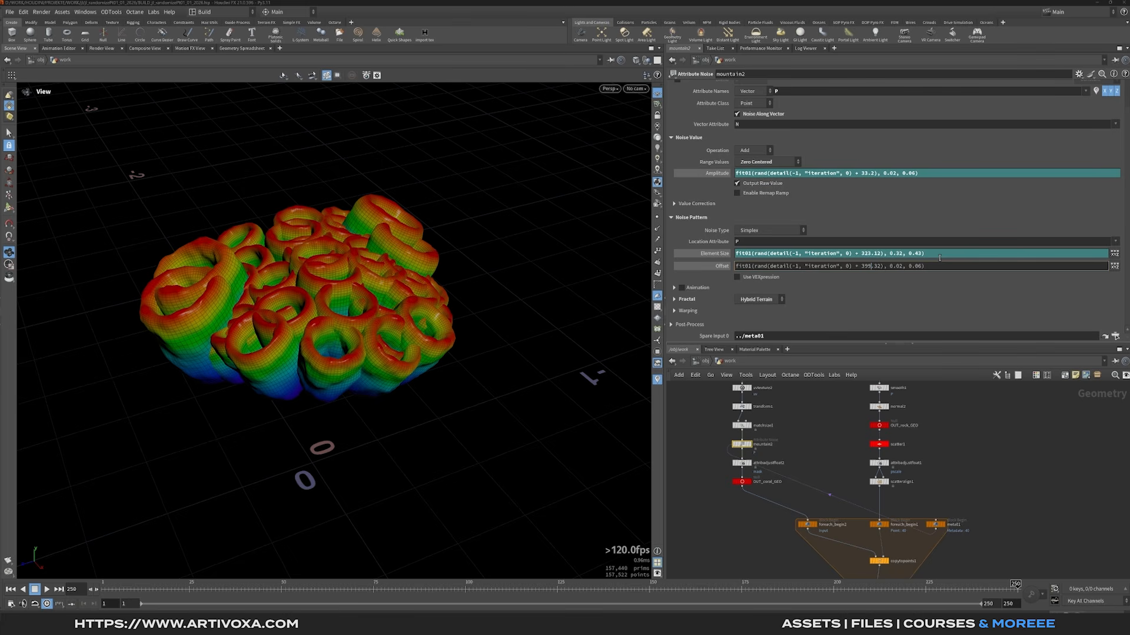
# Set the random range in the noise Offset expression to 2 and 147.
pyautogui.hotkey('shift', 'Right')
pyautogui.hotkey('shift', 'Right')
pyautogui.hotkey('shift', 'Right')
pyautogui.hotkey('shift', 'Right')
pyautogui.write('2')
pyautogui.press('Right')
pyautogui.press('Right')
pyautogui.hotkey('shift', 'Right')
pyautogui.hotkey('shift', 'Right')
pyautogui.hotkey('shift', 'Right')
pyautogui.hotkey('shift', 'Right')
pyautogui.write('147')
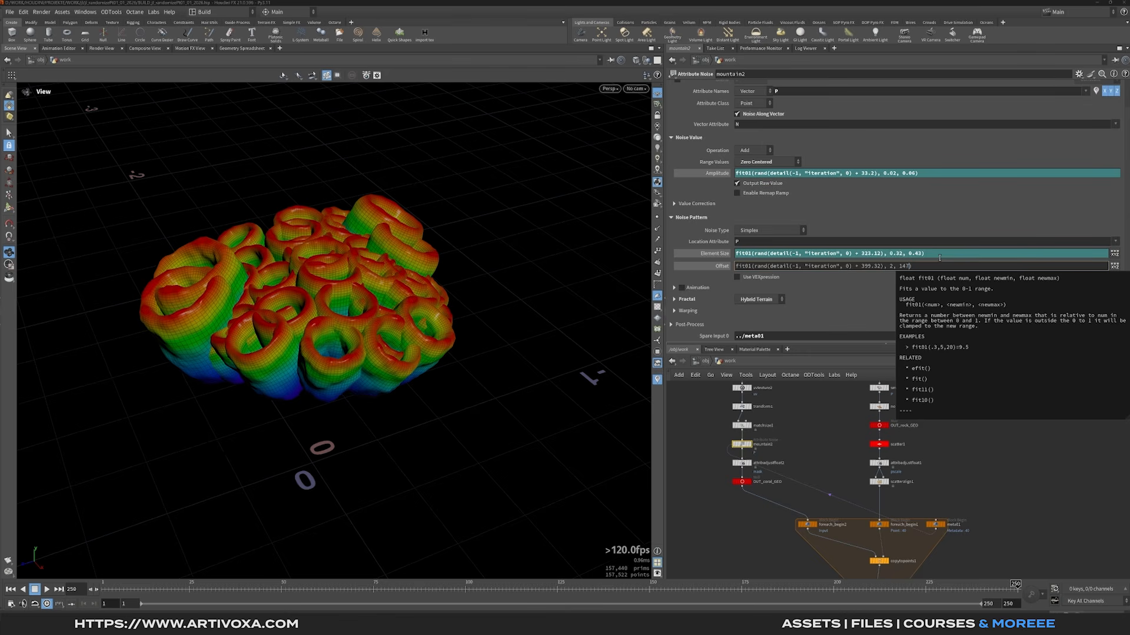
pyautogui.press('Return')
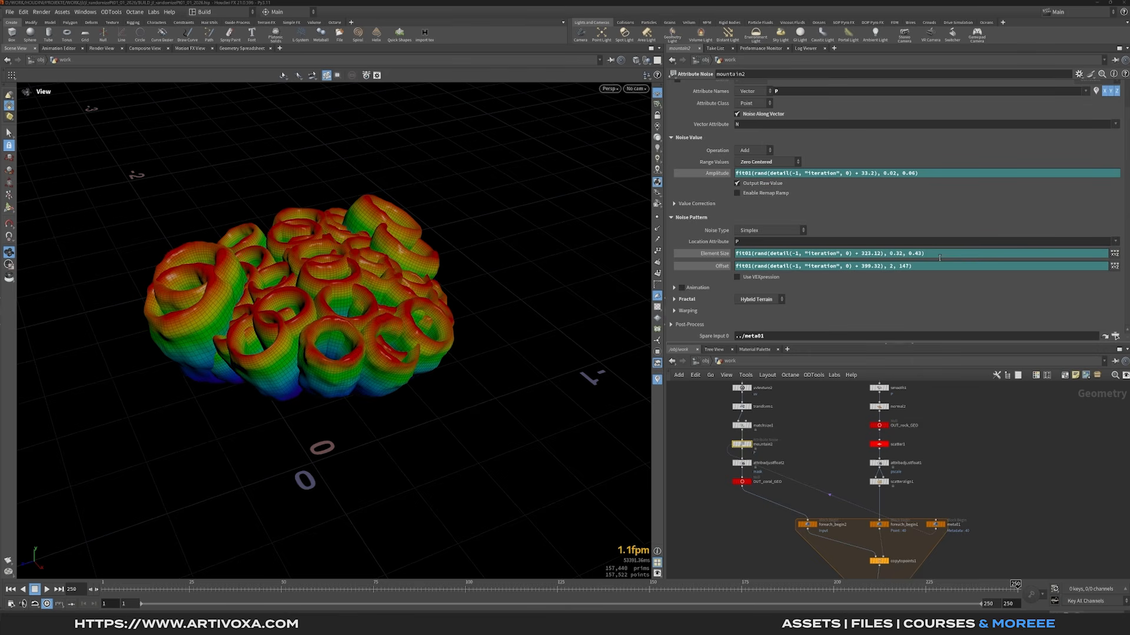
# Inspect the coral cups up close and from several angles for variation in their noise.
pyautogui.moveTo(312, 408); pyautogui.dragTo(299, 329)
pyautogui.scroll(5, 299, 329)
pyautogui.scroll(-5, 331, 349)
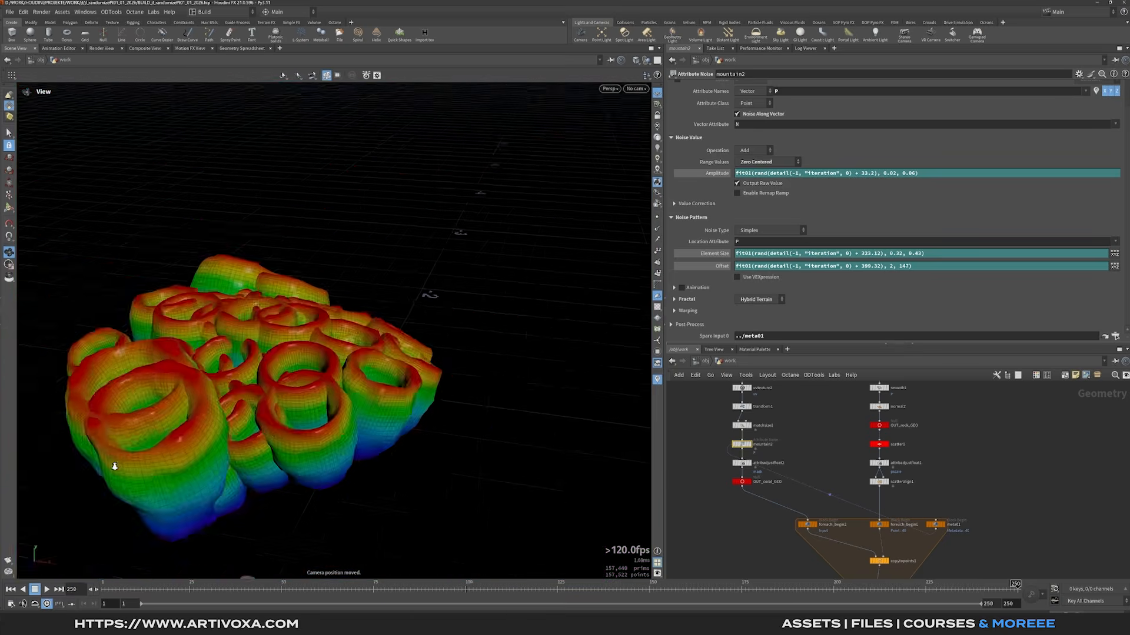
pyautogui.moveTo(239, 362); pyautogui.dragTo(326, 347)
pyautogui.moveTo(454, 275); pyautogui.dragTo(349, 287, button='right')
pyautogui.moveTo(350, 288); pyautogui.dragTo(281, 292, button='middle')
pyautogui.moveTo(345, 283); pyautogui.dragTo(351, 275)
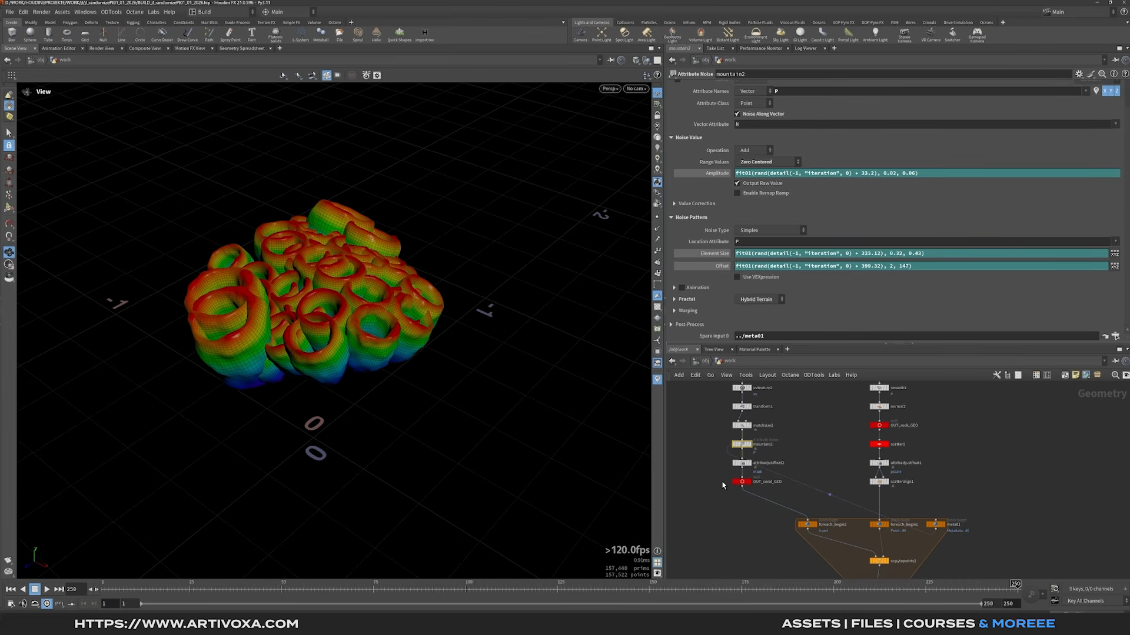
# Add a spare input to attribadjustfloat2 and reference the loop's metadata node meta01 in it.
pyautogui.moveTo(723, 485); pyautogui.dragTo(728, 478, button='middle')
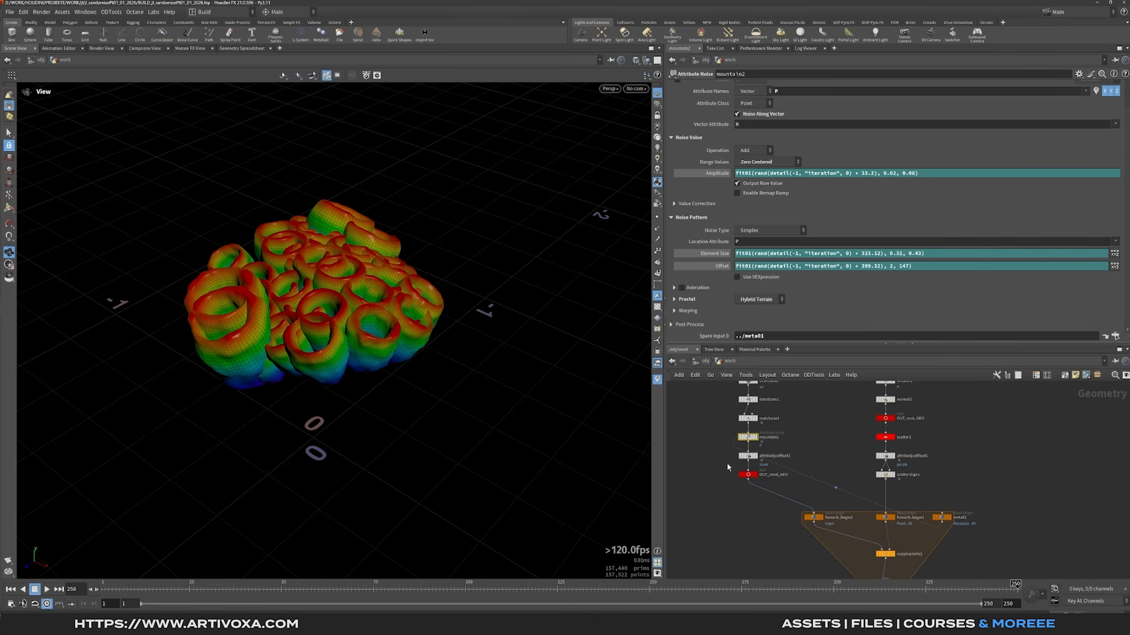
pyautogui.scroll(2, 728, 462)
pyautogui.moveTo(719, 456); pyautogui.dragTo(744, 459, button='middle')
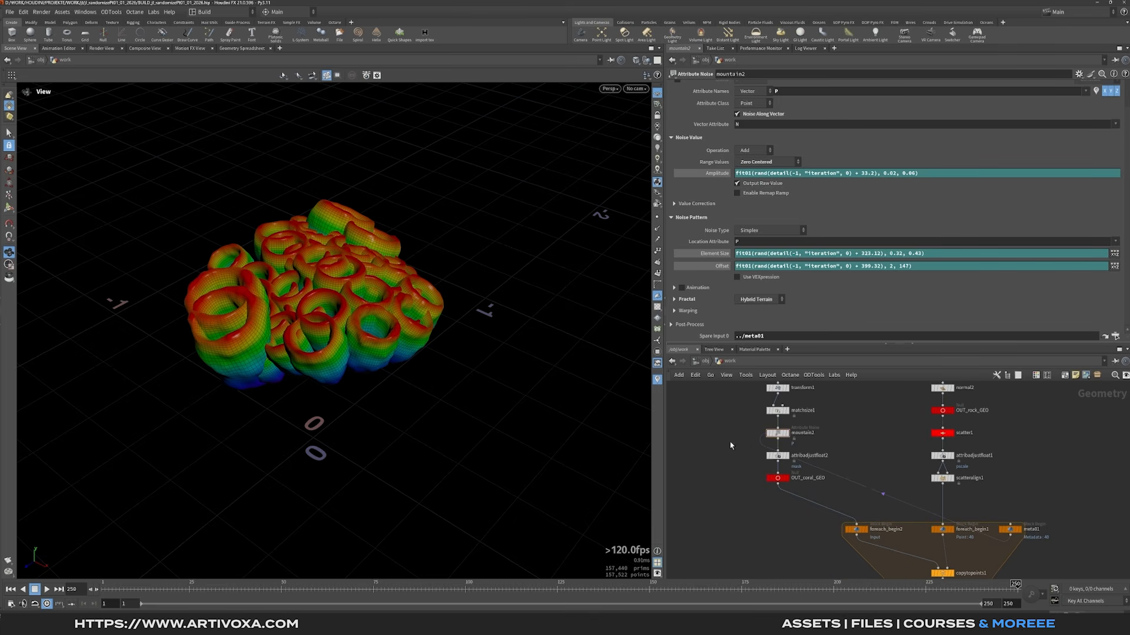
pyautogui.click(778, 455)
pyautogui.moveTo(373, 317); pyautogui.dragTo(354, 287)
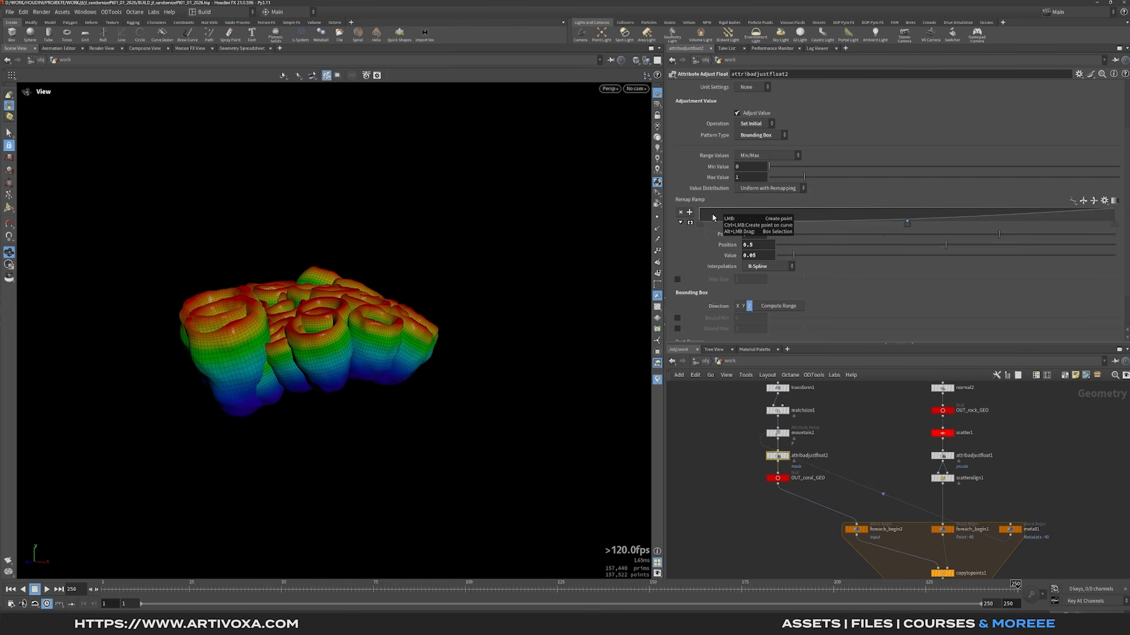
pyautogui.click(1078, 75)
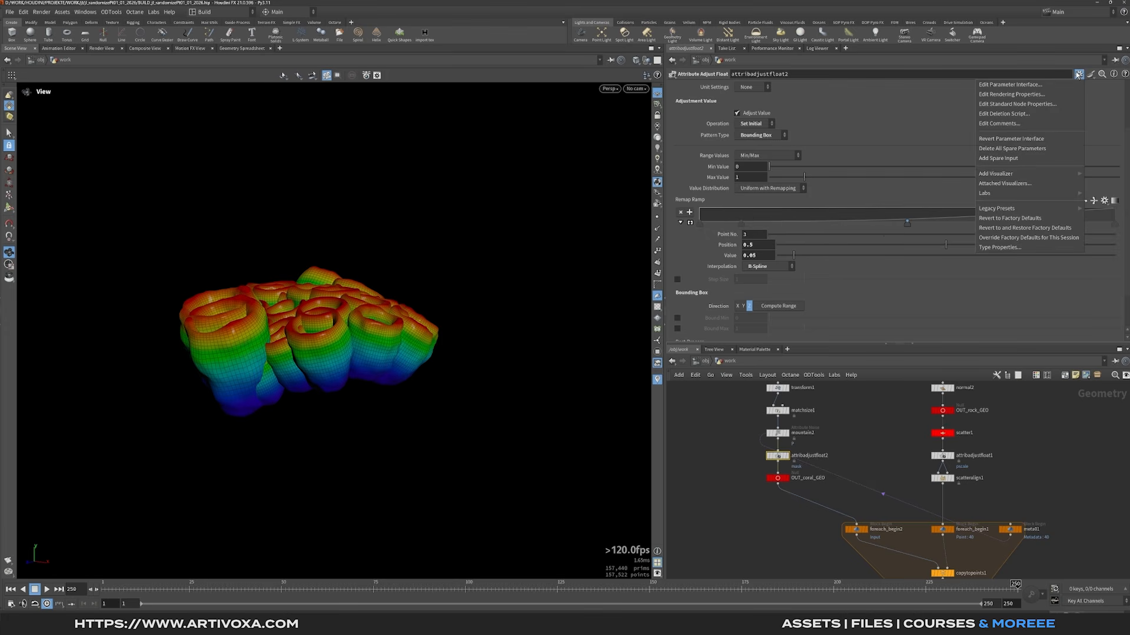
pyautogui.click(1012, 158)
pyautogui.scroll(-5, 826, 315)
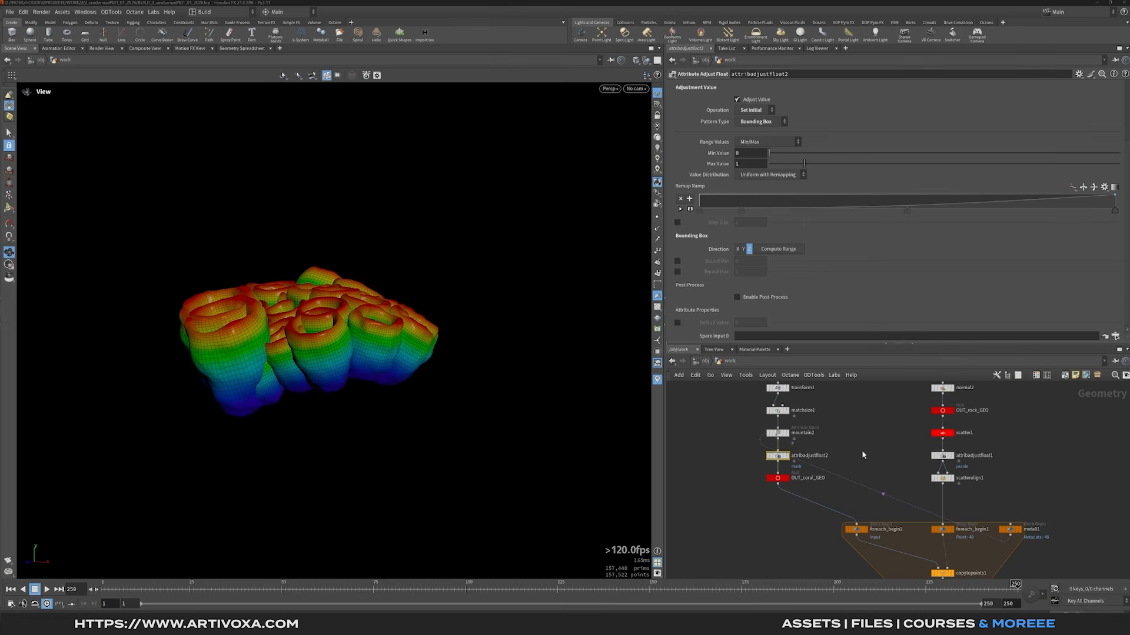
pyautogui.moveTo(1010, 531); pyautogui.dragTo(759, 339)
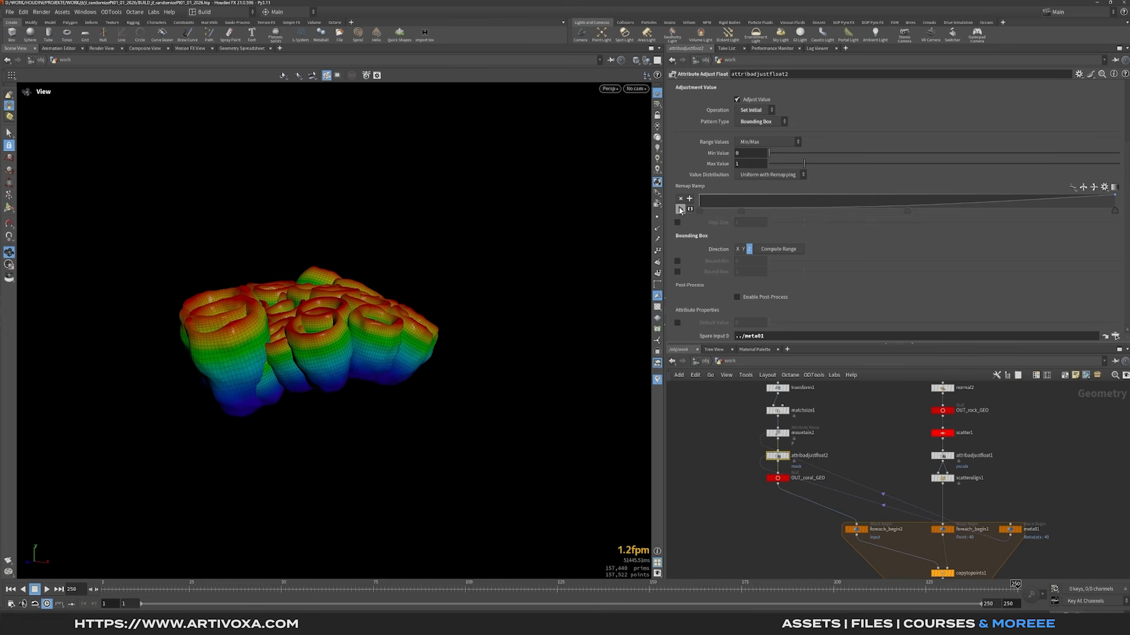
# Paste the copied random iteration expression into the Position of remap ramp point 2 on attribadjustfloat2 and change its seed offset to 555.1.
pyautogui.click(679, 210)
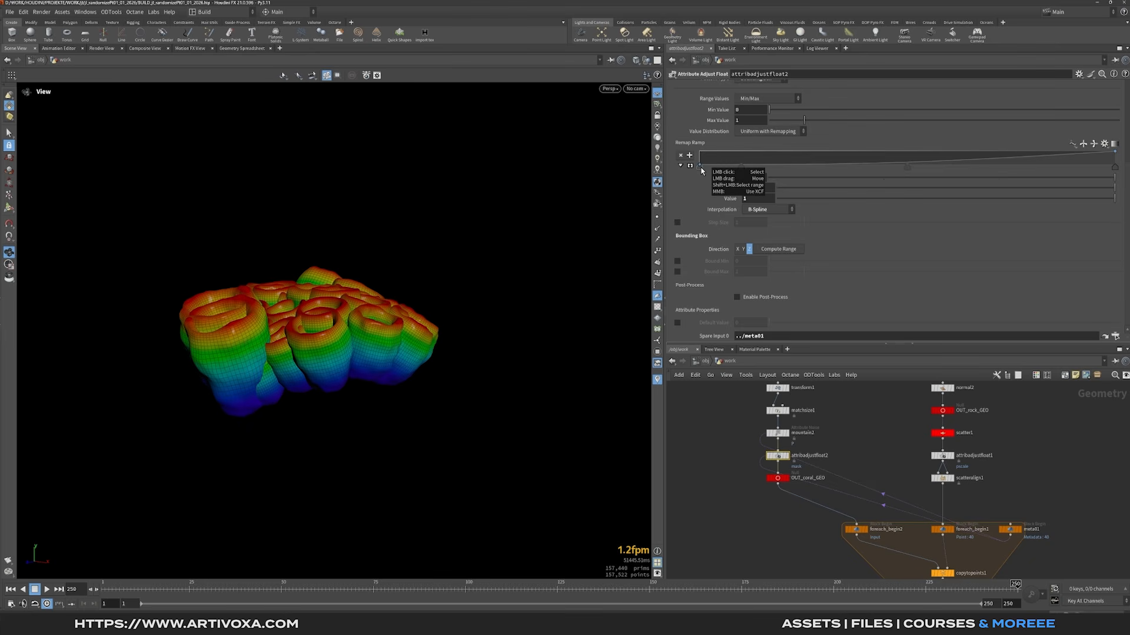
pyautogui.moveTo(701, 171)
pyautogui.mouseDown()
pyautogui.moveTo(690, 169)
pyautogui.moveTo(704, 170)
pyautogui.mouseUp()
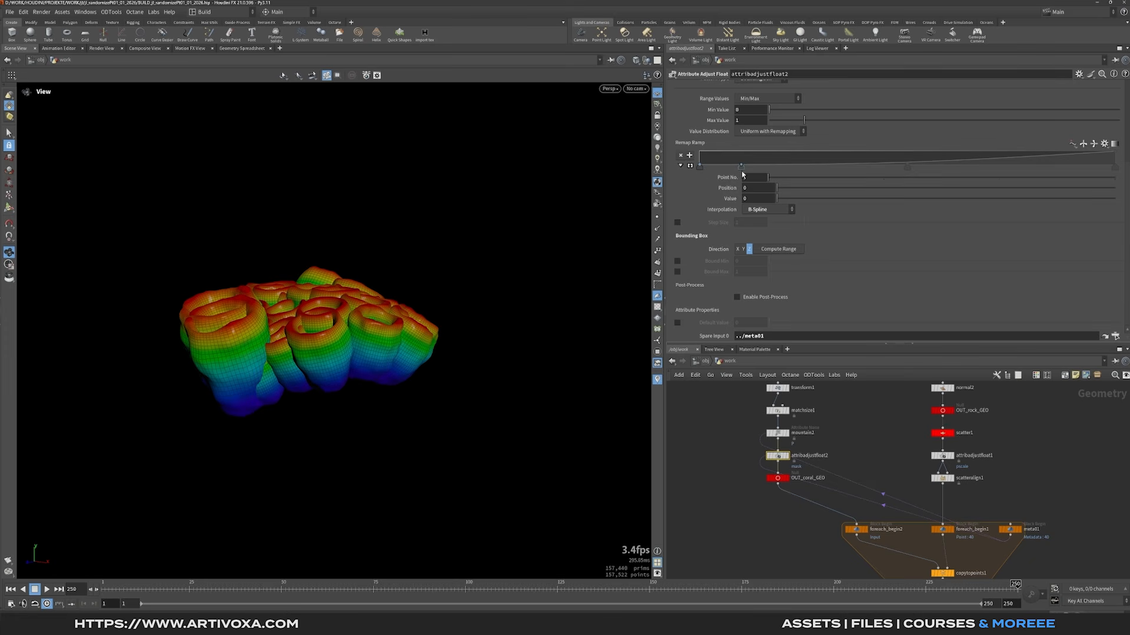
pyautogui.click(744, 167)
pyautogui.doubleClick(762, 187)
pyautogui.write('fit01(rand(detail(-1, "iteration", 0) + 33.2), 0.02, 0.06)')
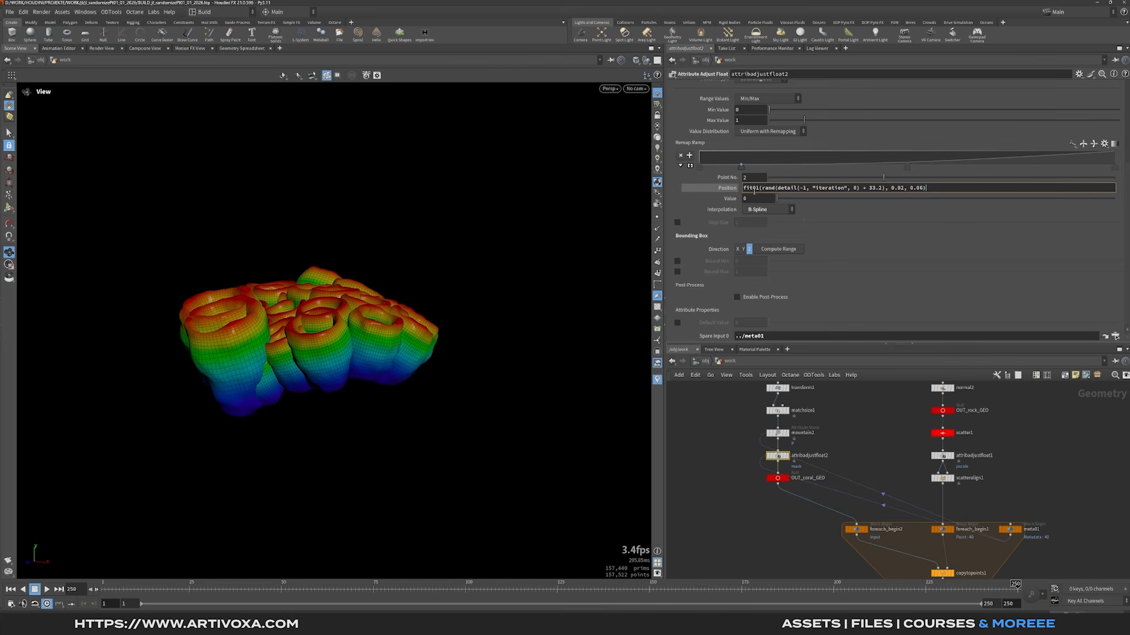
pyautogui.moveTo(869, 188); pyautogui.dragTo(884, 189)
pyautogui.write('555.1')
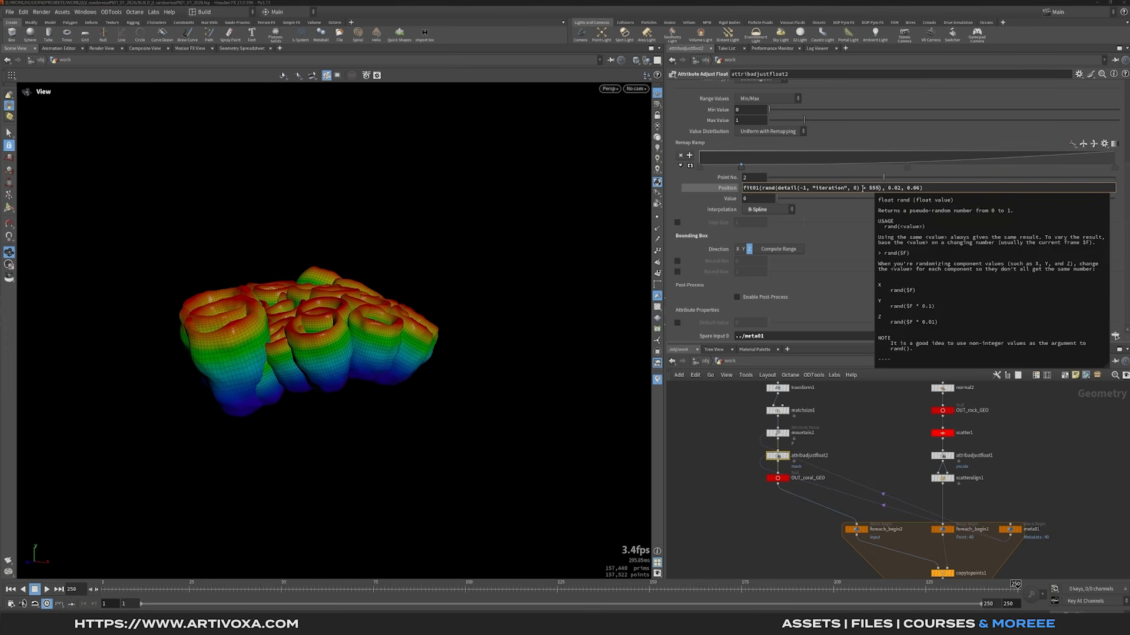
# Set the random range in ramp point 2's Position expression to 0.05 and 0.16.
pyautogui.press('Right')
pyautogui.press('Right')
pyautogui.press('Right')
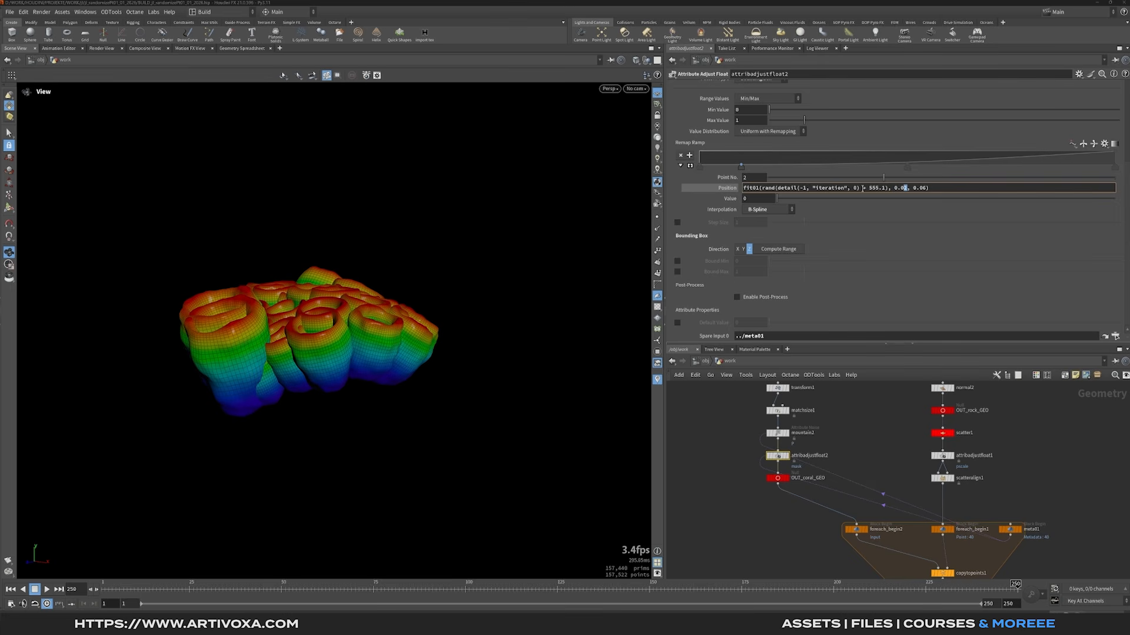
pyautogui.write('5')
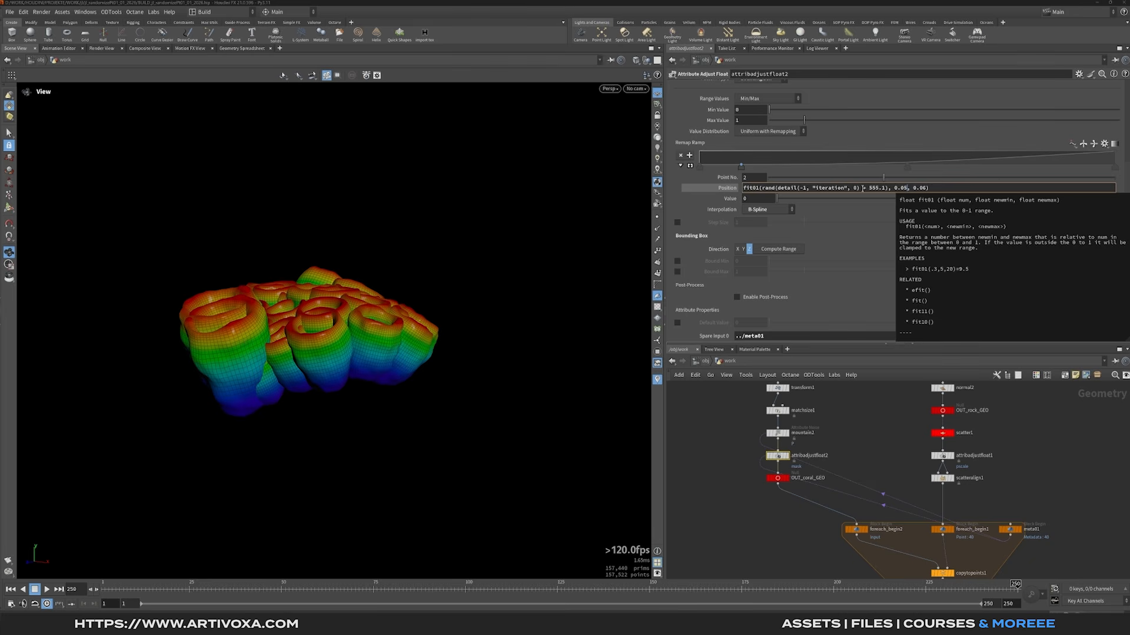
pyautogui.press('Right')
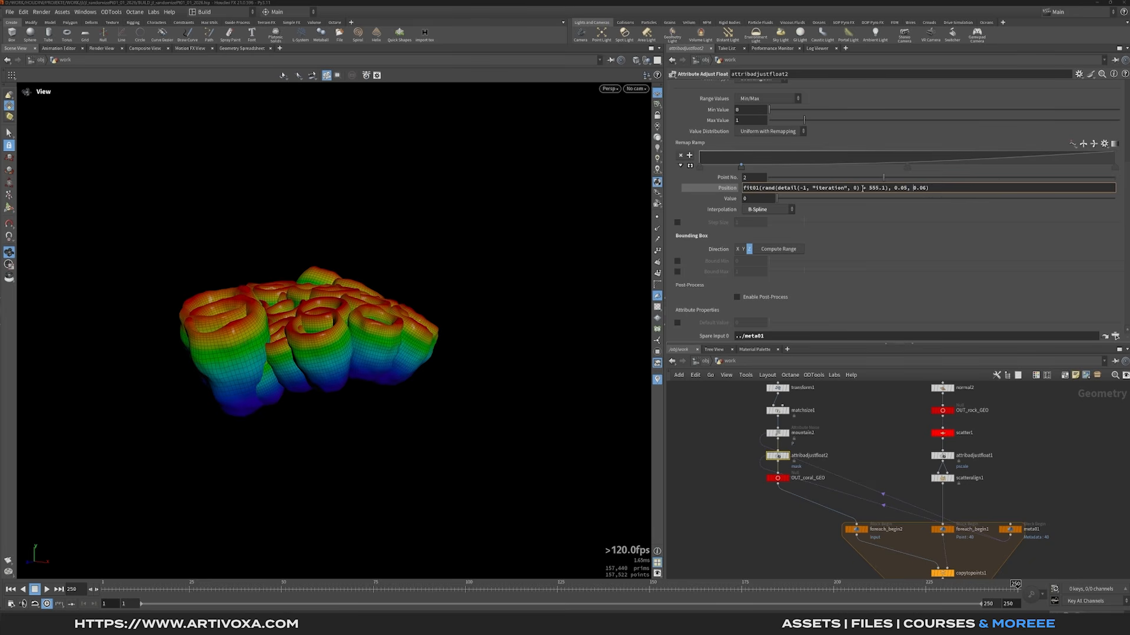
pyautogui.hotkey('shift', 'Right')
pyautogui.write('16')
pyautogui.press('Return')
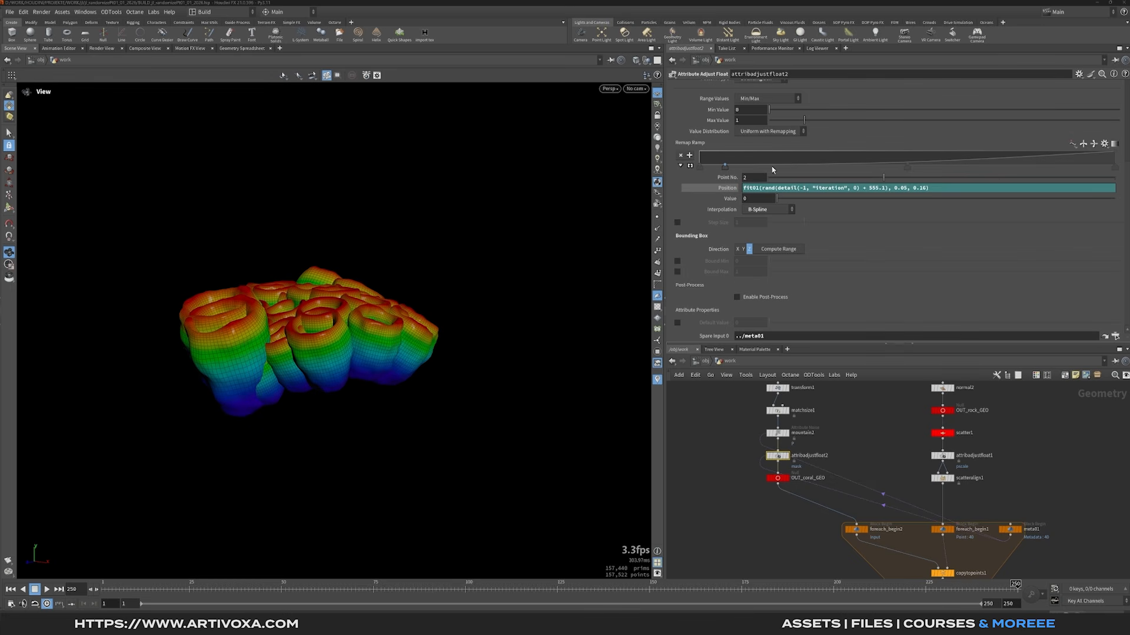
# Paste the random iteration expression into the Position of remap ramp point 3 and change its seed offset to 50.8.
pyautogui.click(908, 167)
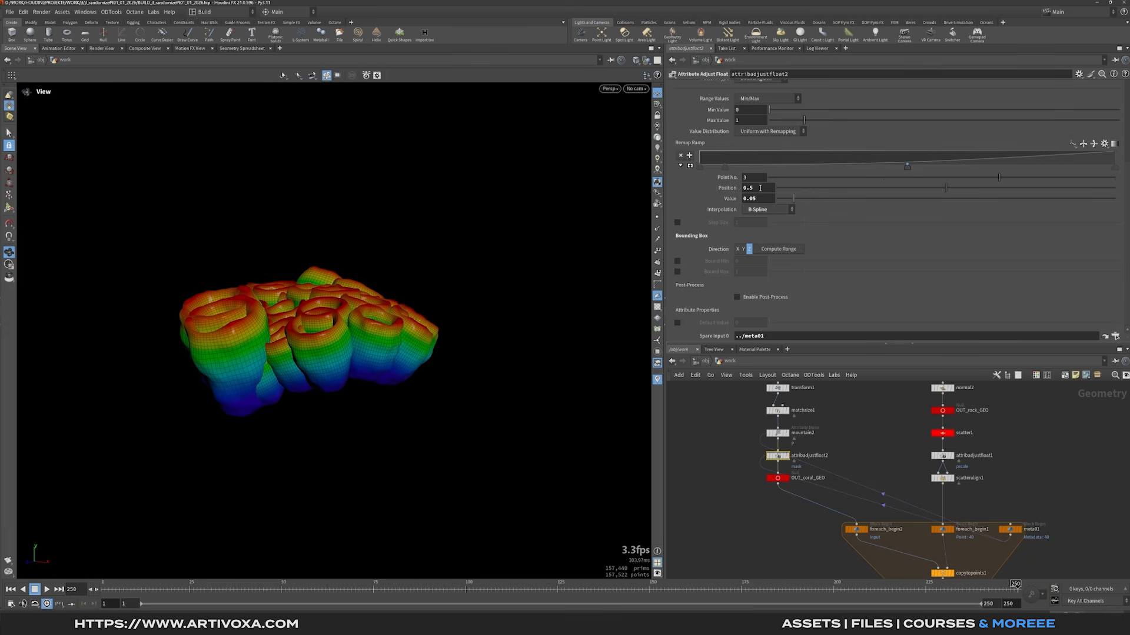
pyautogui.doubleClick(758, 187)
pyautogui.write('fit01(rand(detail(-1, "iteration", 0) + 33.2), 0.02, 0.06)')
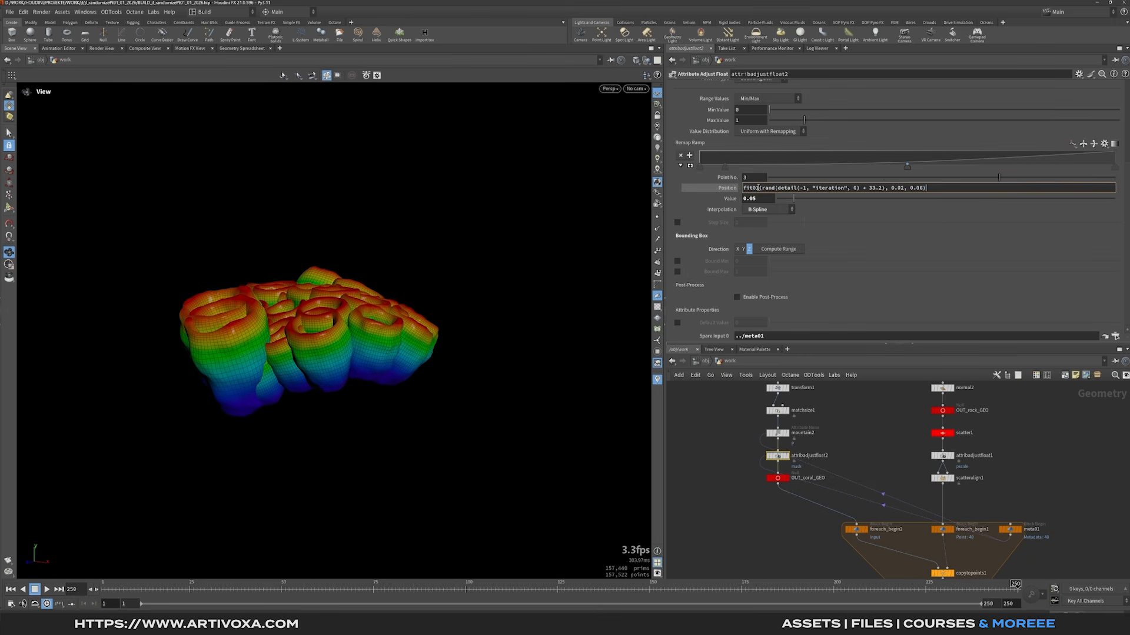
pyautogui.moveTo(867, 188); pyautogui.dragTo(881, 188)
pyautogui.press('BackSpace')
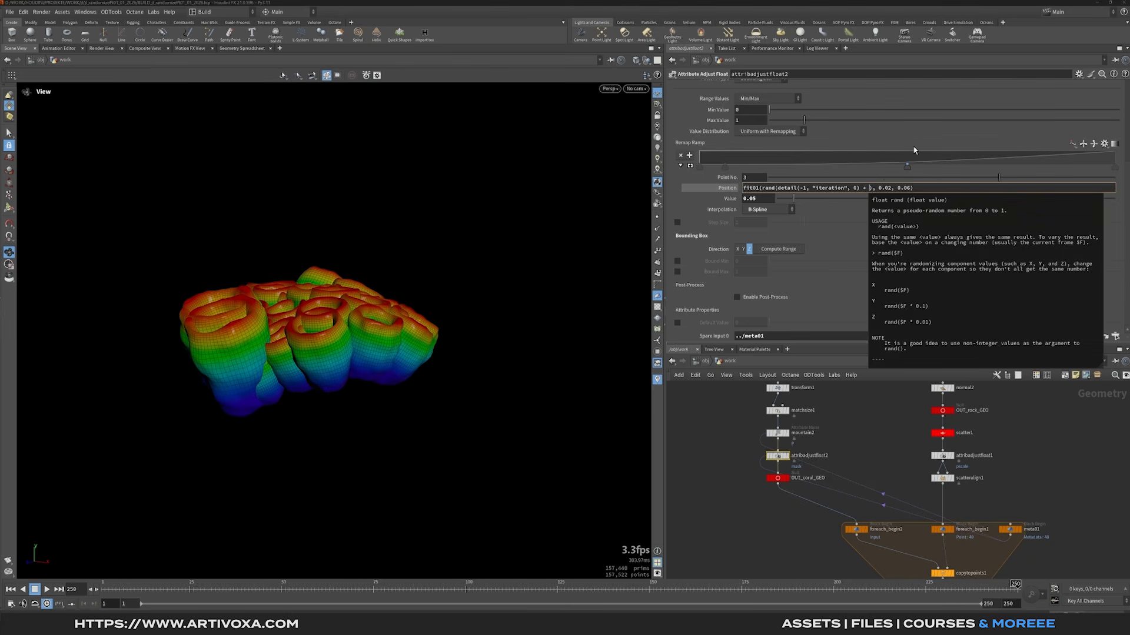
pyautogui.write('50.8')
# Set the random range in ramp point 3's Position expression to 0.4 and 0.75.
pyautogui.press('Right')
pyautogui.press('Right')
pyautogui.press('Right')
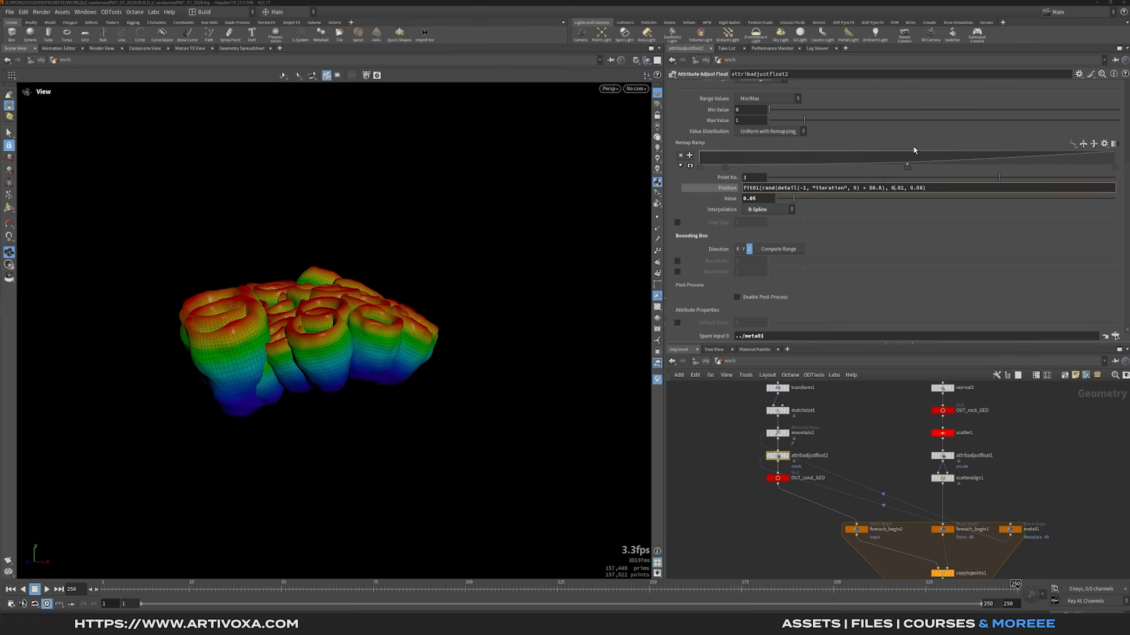
pyautogui.hotkey('shift', 'Right')
pyautogui.hotkey('shift', 'Right')
pyautogui.write('4')
pyautogui.press('Right')
pyautogui.press('Right')
pyautogui.press('Right')
pyautogui.press('Right')
pyautogui.hotkey('shift', 'Right')
pyautogui.hotkey('shift', 'Right')
pyautogui.write('75')
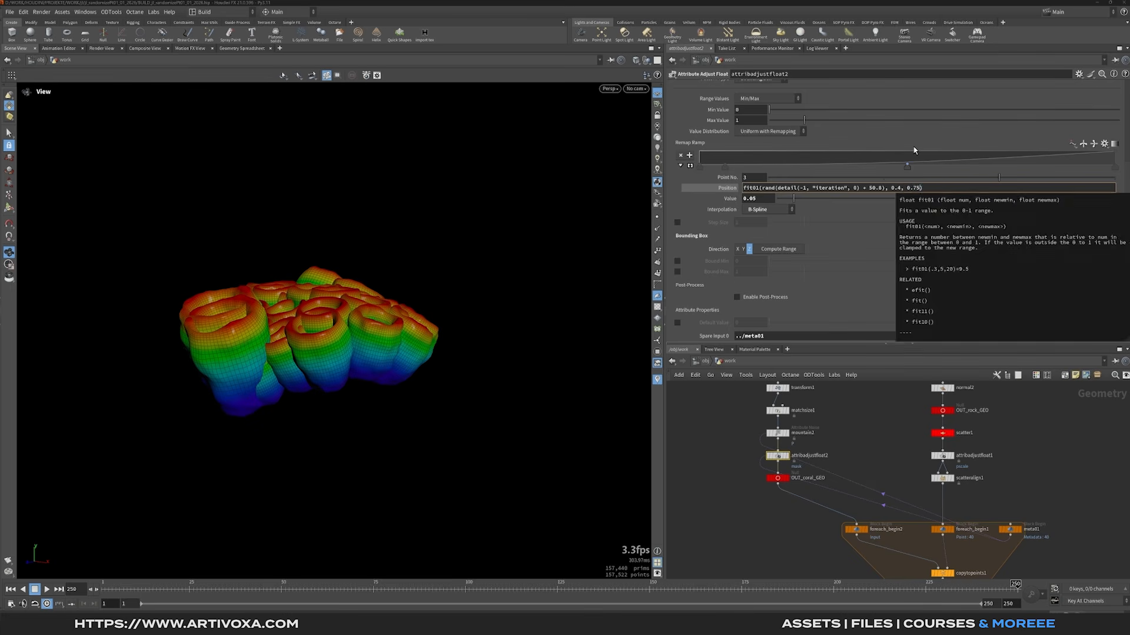
pyautogui.press('Return')
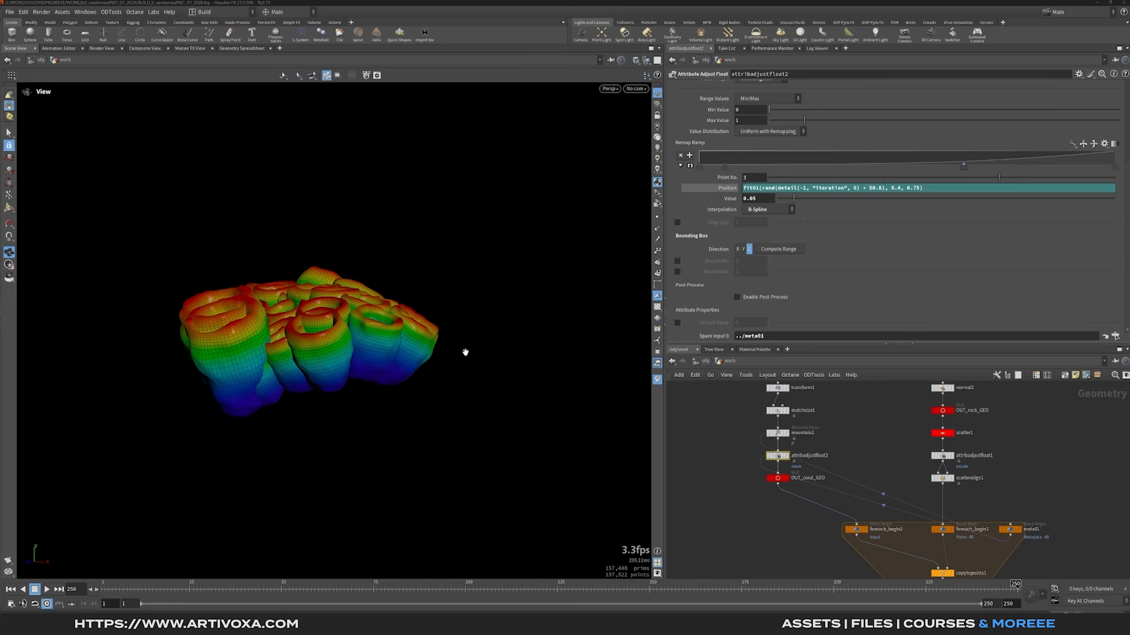
# Examine the mask color variation across the coral cups from several angles and select foreach_end1.
pyautogui.moveTo(293, 338)
pyautogui.mouseDown()
pyautogui.moveTo(330, 310)
pyautogui.moveTo(232, 344)
pyautogui.moveTo(253, 320)
pyautogui.moveTo(323, 323)
pyautogui.moveTo(366, 353)
pyautogui.moveTo(314, 359)
pyautogui.moveTo(281, 341)
pyautogui.moveTo(356, 391)
pyautogui.moveTo(282, 358)
pyautogui.moveTo(413, 386)
pyautogui.moveTo(302, 353)
pyautogui.mouseUp()
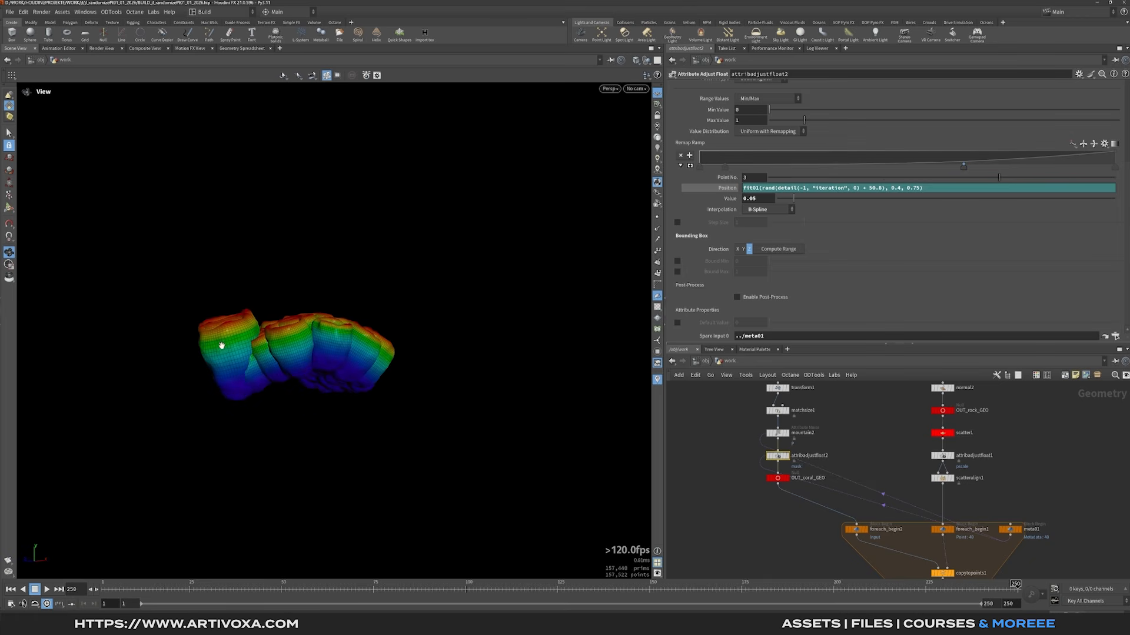
pyautogui.moveTo(348, 355); pyautogui.dragTo(313, 338)
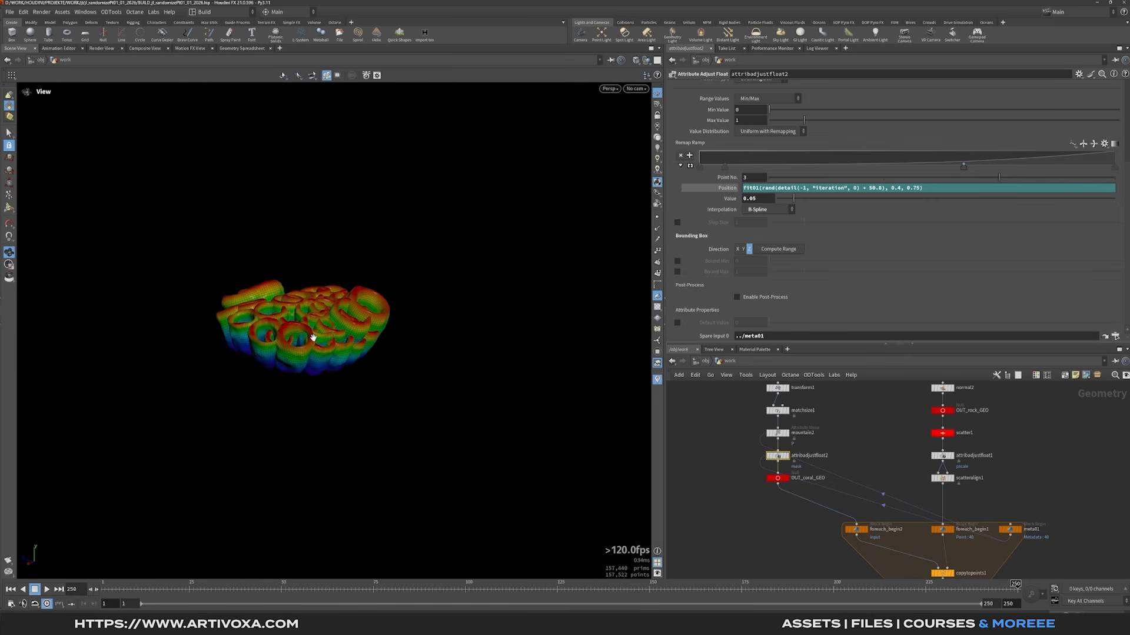
pyautogui.scroll(-4, 765, 493)
pyautogui.moveTo(767, 538); pyautogui.dragTo(767, 492, button='middle')
pyautogui.scroll(3, 800, 526)
pyautogui.click(840, 492)
pyautogui.moveTo(344, 319); pyautogui.dragTo(436, 336)
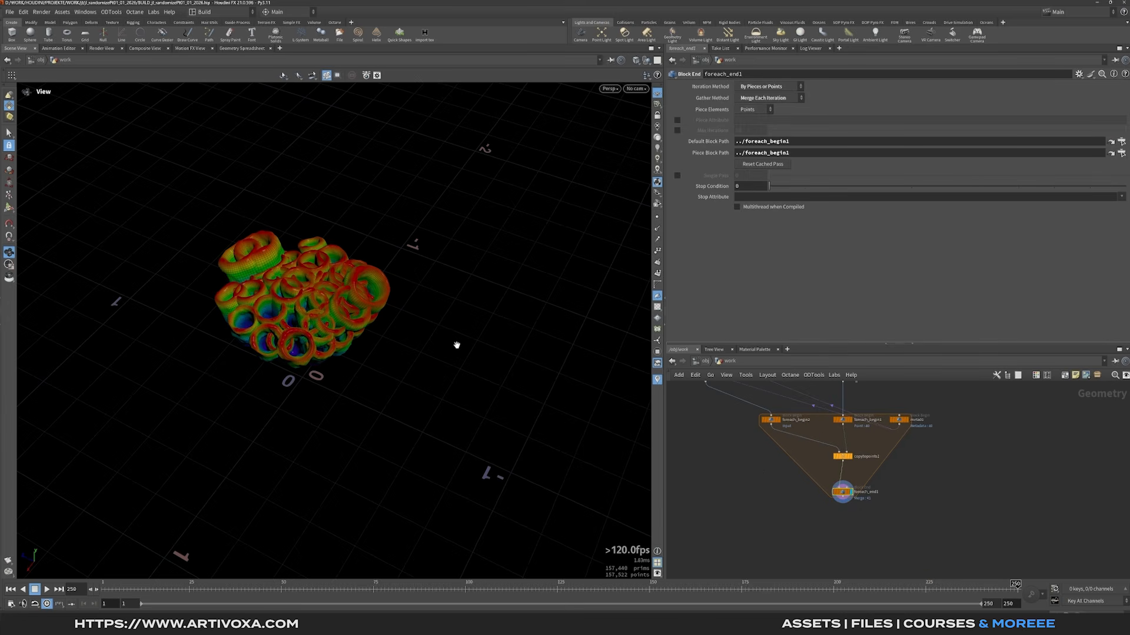
pyautogui.scroll(2, 832, 532)
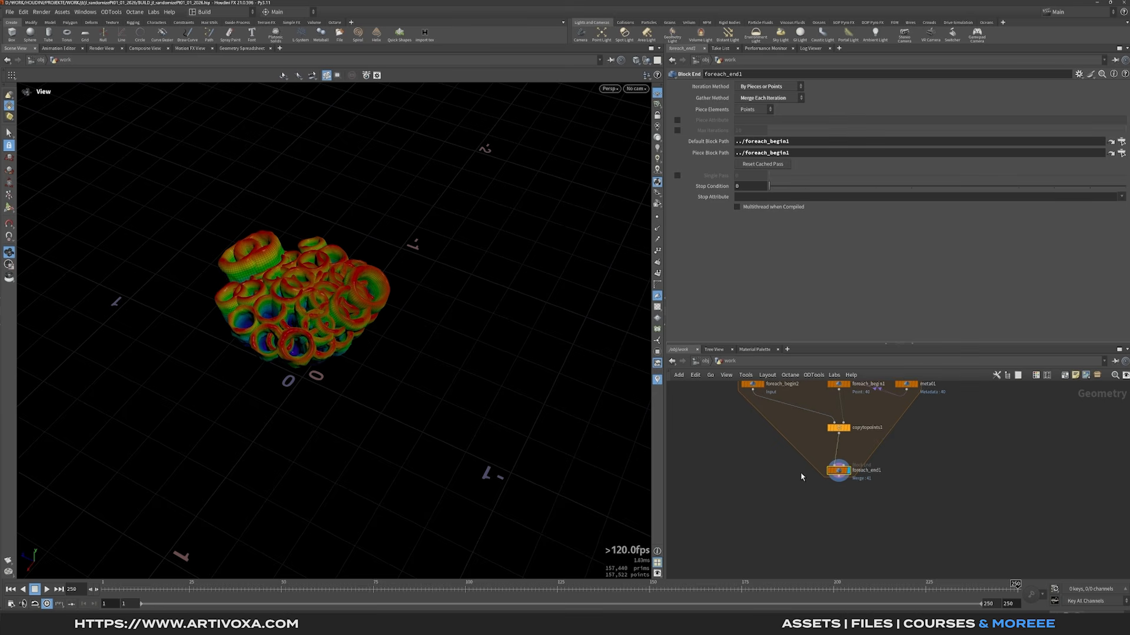
# Add an Assemble node after foreach_end1, display its output, and enable Create Packed Primitives on it.
pyautogui.moveTo(829, 502); pyautogui.dragTo(841, 485, button='middle')
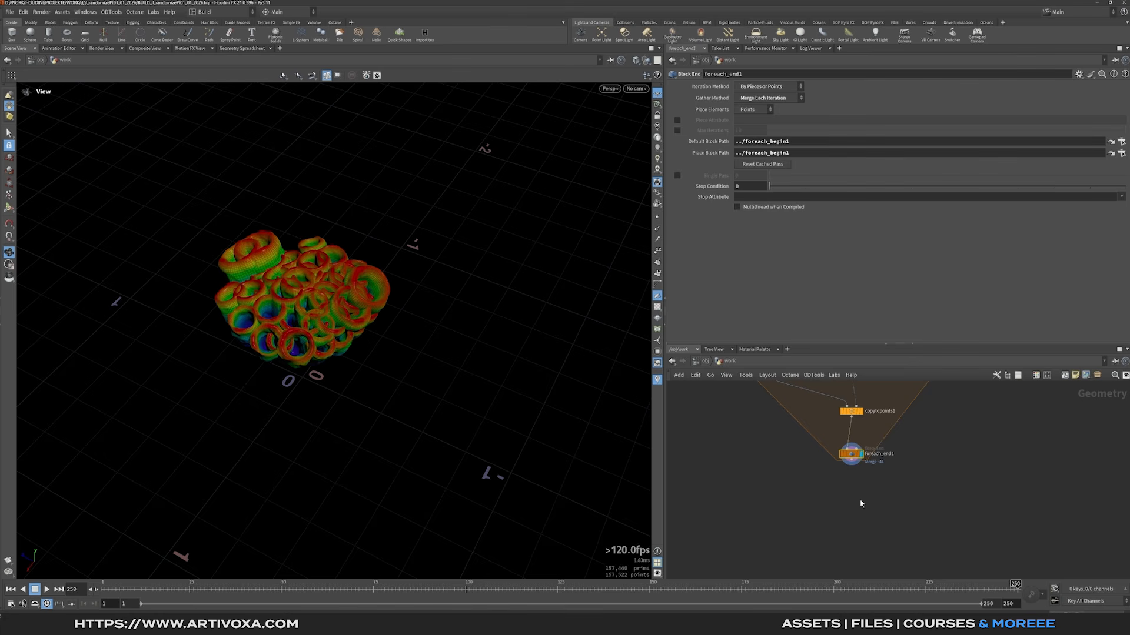
pyautogui.moveTo(861, 500); pyautogui.dragTo(862, 483, button='middle')
pyautogui.click(854, 445)
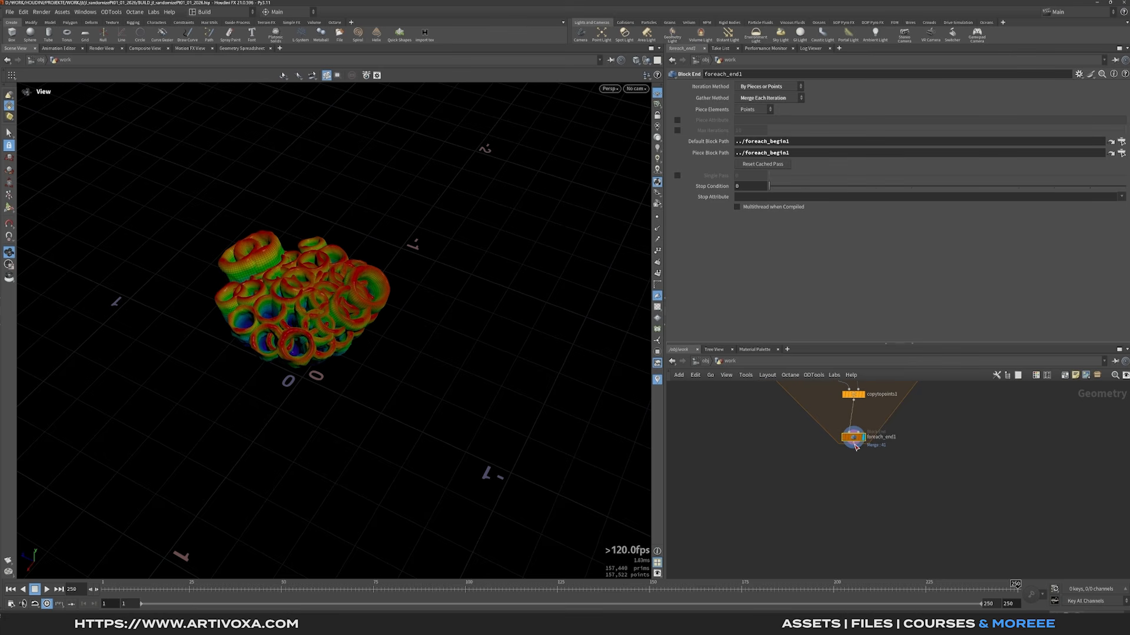
pyautogui.click(775, 479)
pyautogui.write('asse')
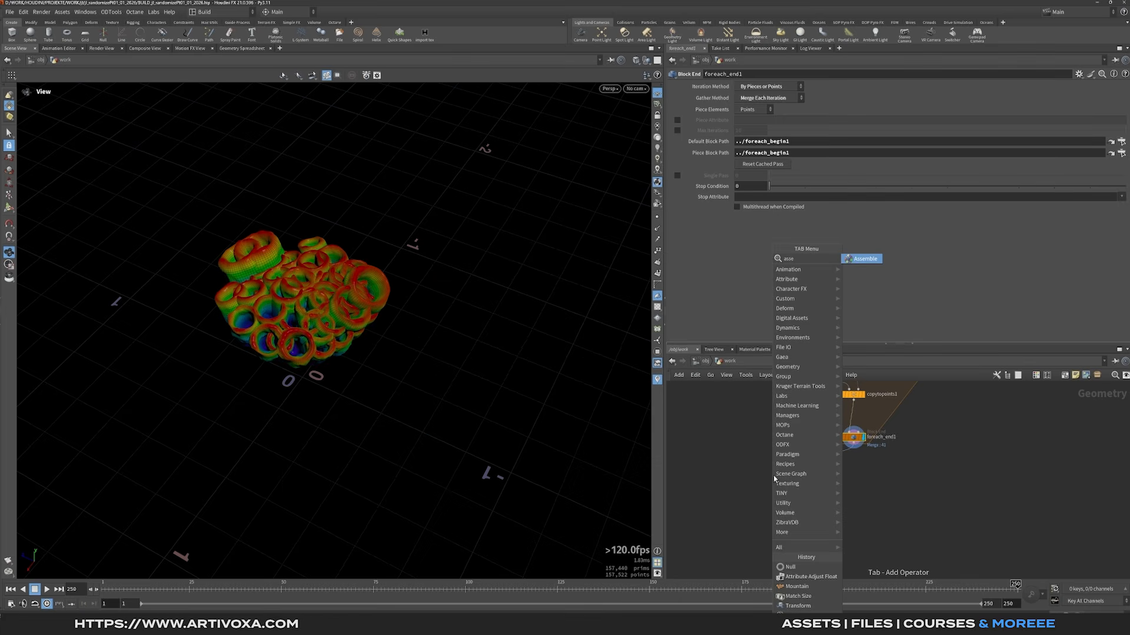
pyautogui.press('Return')
pyautogui.moveTo(774, 478); pyautogui.dragTo(855, 487)
pyautogui.moveTo(912, 499); pyautogui.dragTo(894, 425, button='middle')
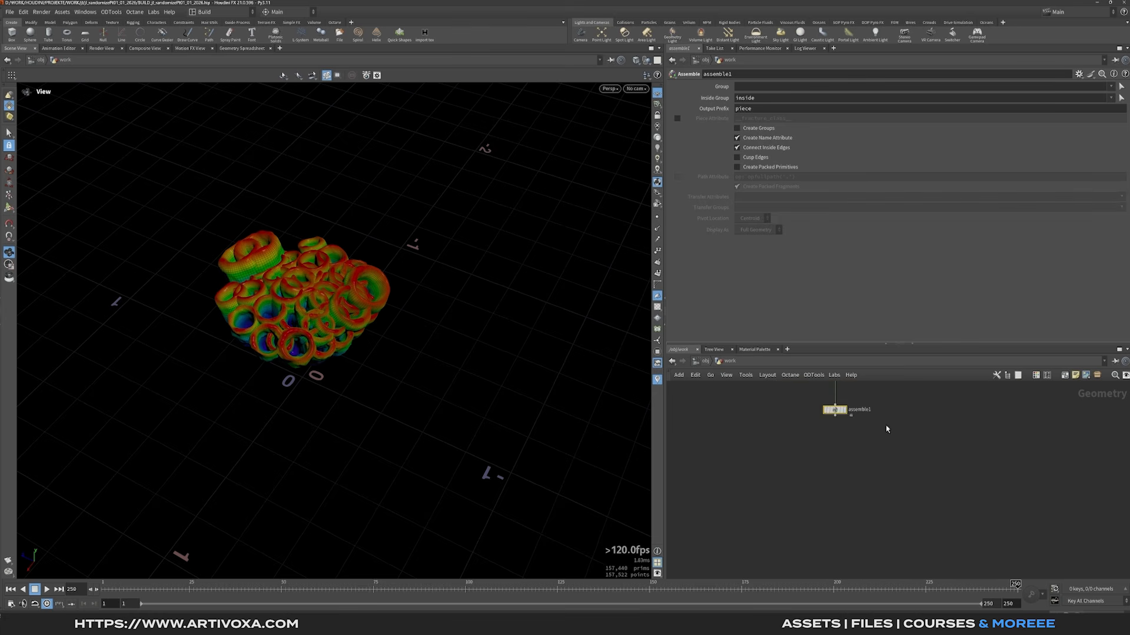
pyautogui.click(845, 413)
pyautogui.moveTo(316, 307); pyautogui.dragTo(344, 295)
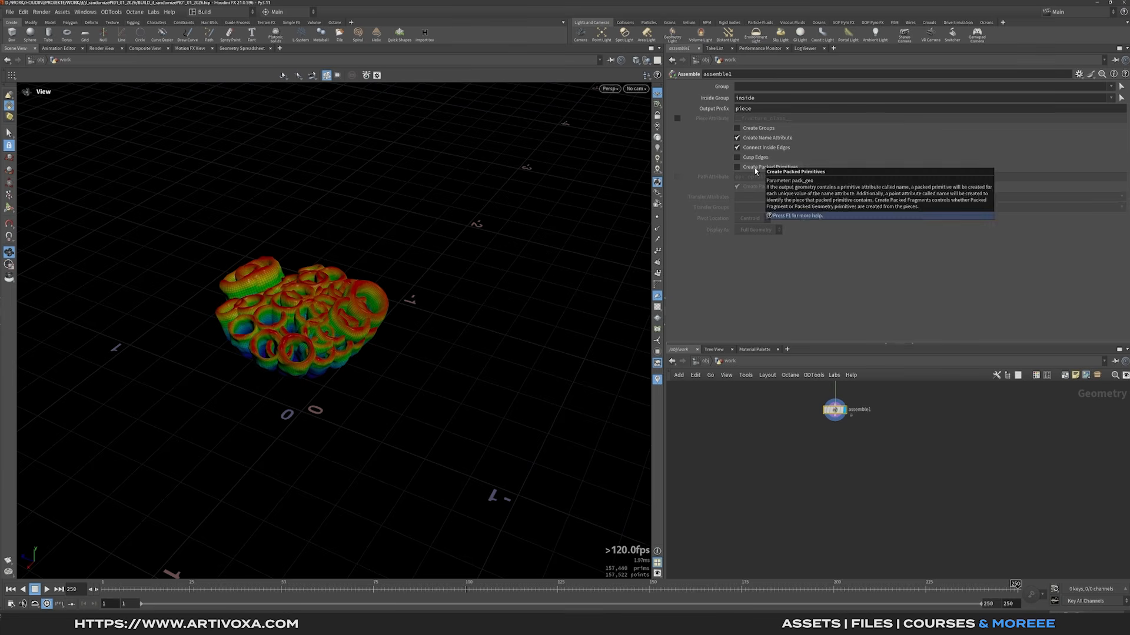
pyautogui.click(755, 170)
# Inspect the packed coral cups up close and from a lower angle, comparing the shading with a viewport display option briefly toggled.
pyautogui.moveTo(352, 309); pyautogui.dragTo(345, 351)
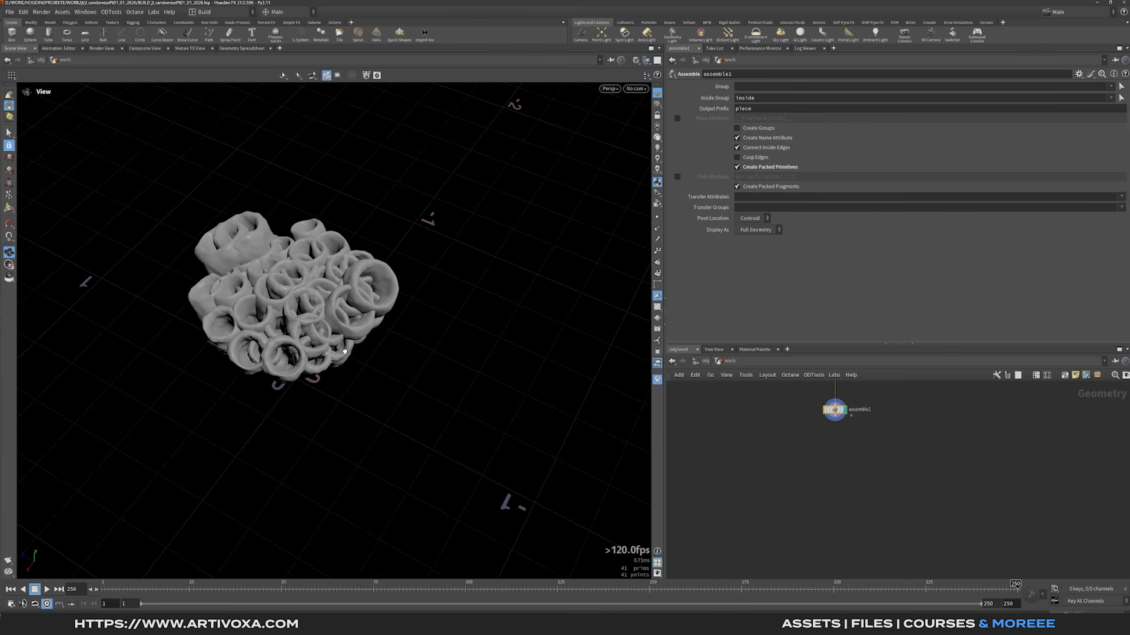
pyautogui.scroll(3, 344, 351)
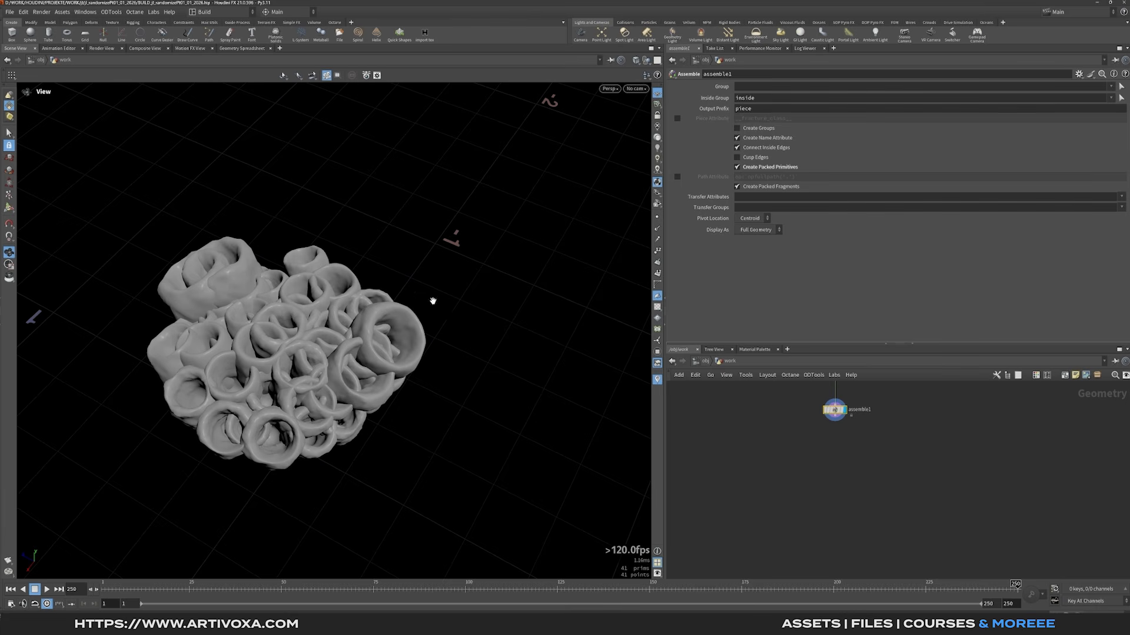
pyautogui.click(657, 218)
pyautogui.moveTo(353, 353); pyautogui.dragTo(352, 301)
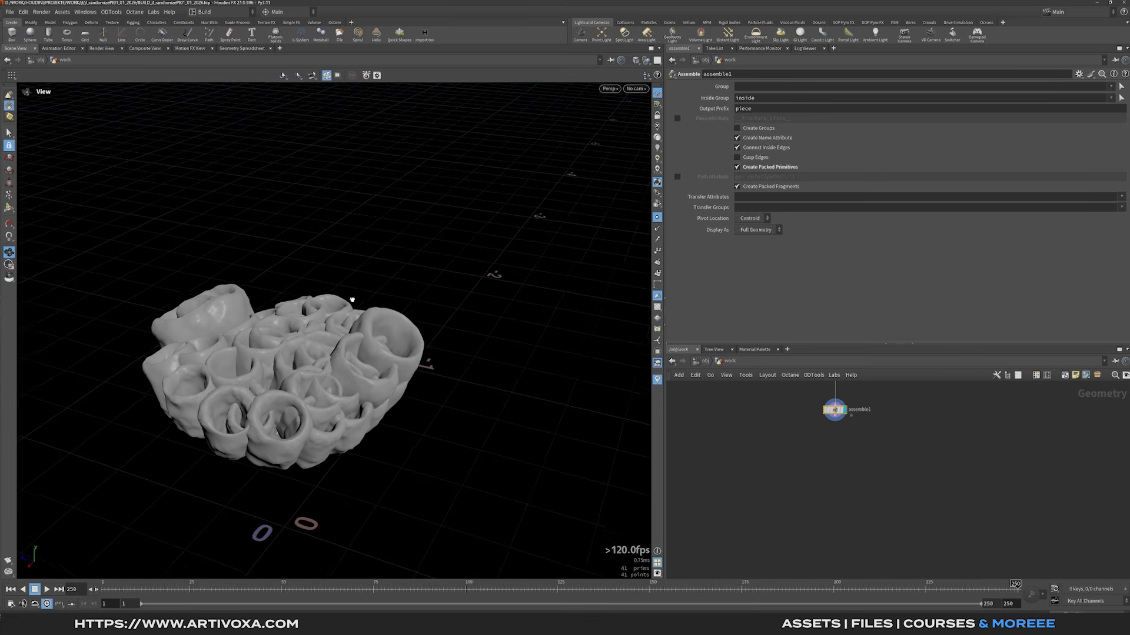
pyautogui.click(658, 218)
pyautogui.moveTo(441, 322); pyautogui.dragTo(412, 299, button='right')
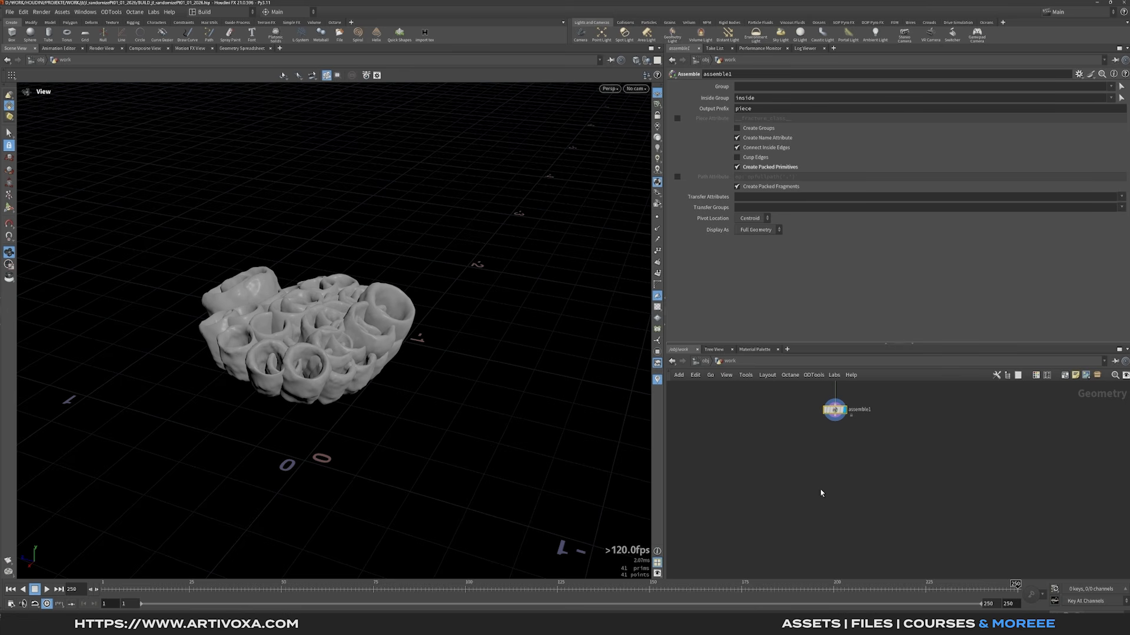
# Add a Point Wrangle after assemble1 containing the code i@found_overlap = 1;.
pyautogui.press('Tab')
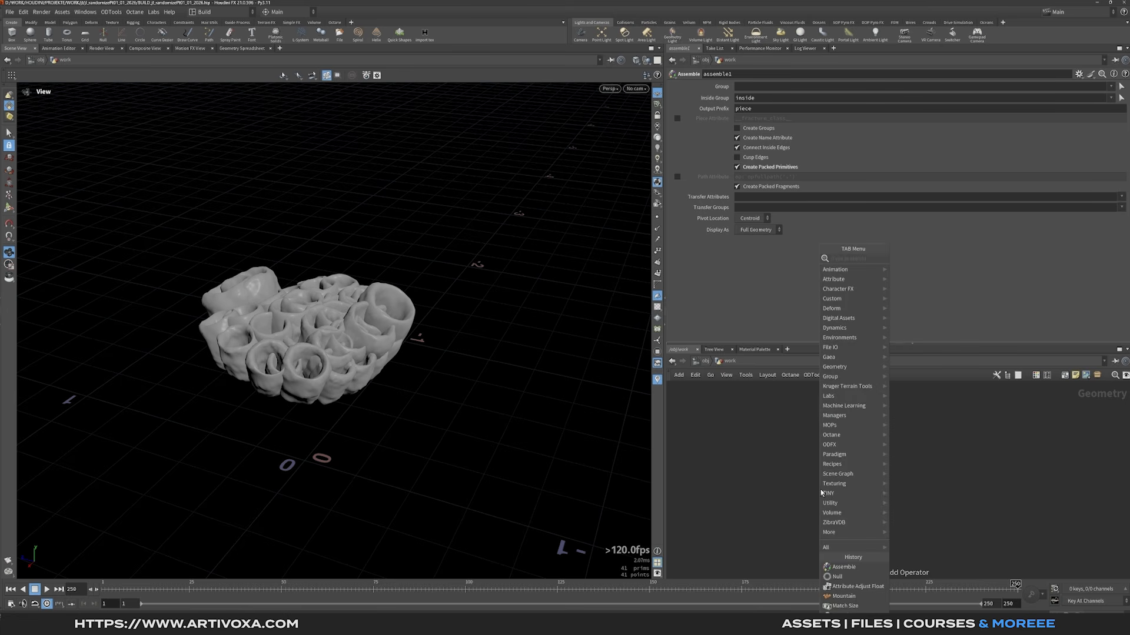
pyautogui.write('powr')
pyautogui.press('Return')
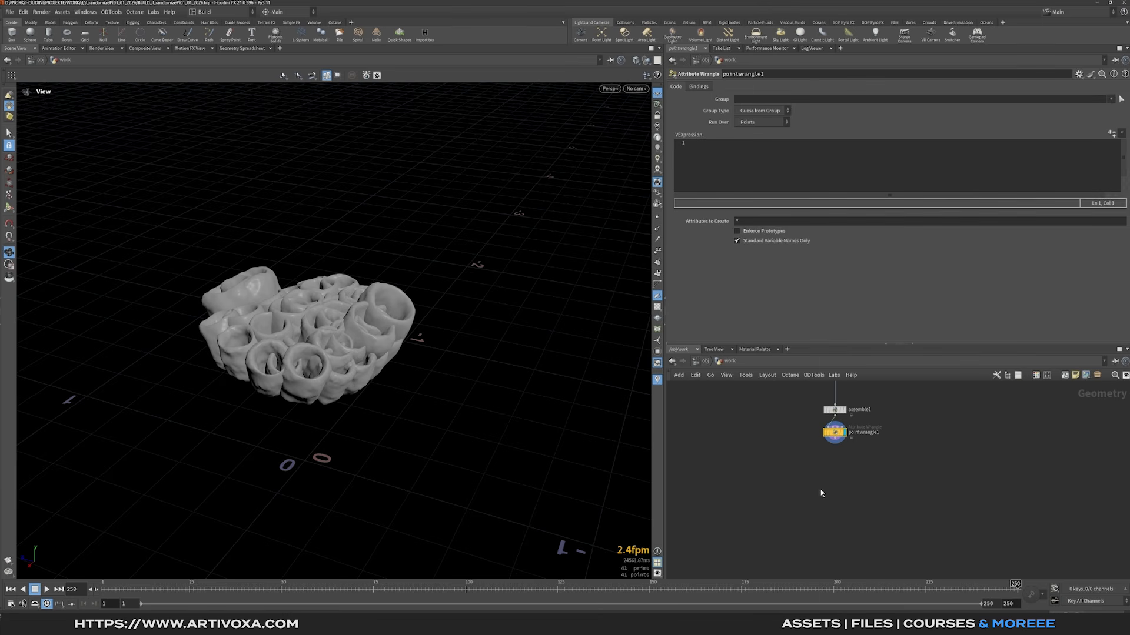
pyautogui.click(732, 167)
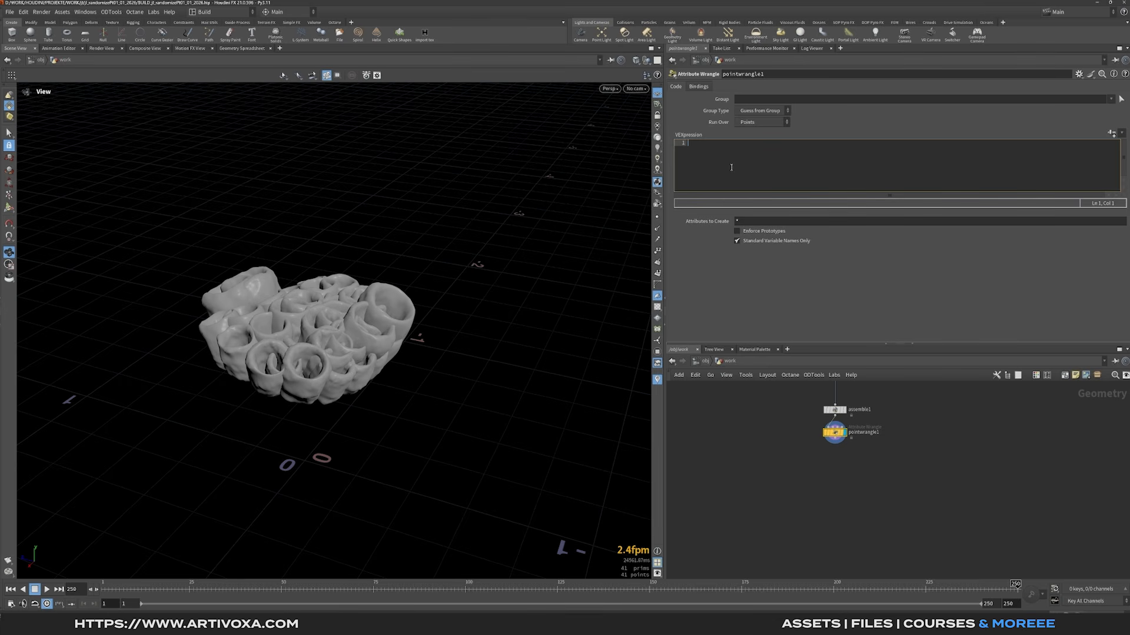
pyautogui.write('@')
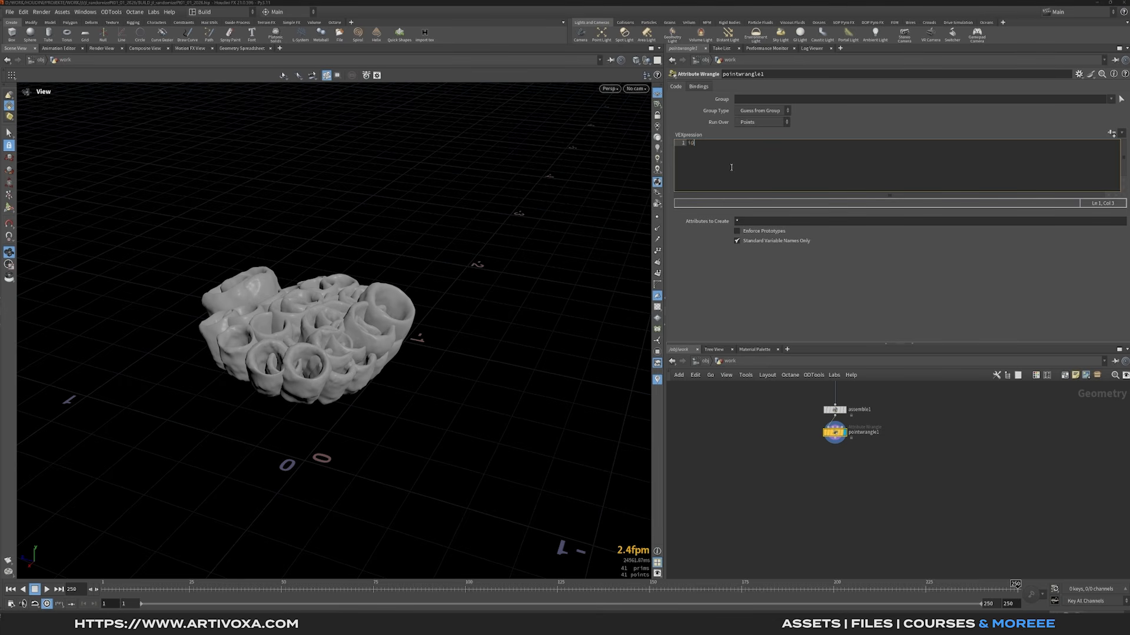
pyautogui.write('found_overlap = 1;')
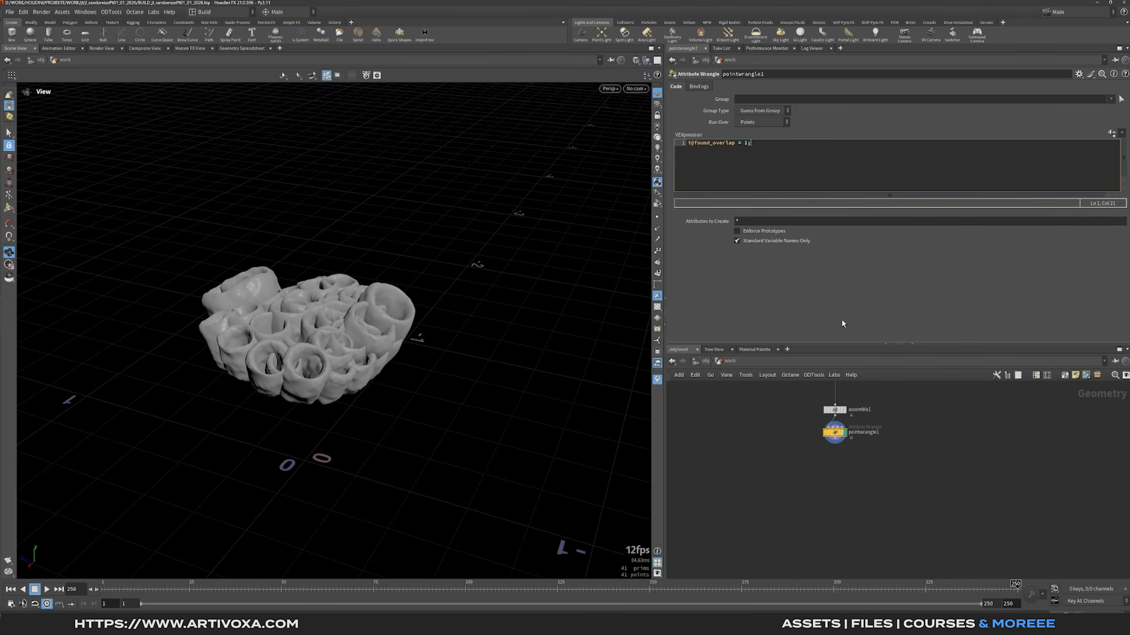
# Add an RBD Bullet Solver node after pointwrangle1 and display its output.
pyautogui.moveTo(863, 495); pyautogui.dragTo(809, 457, button='middle')
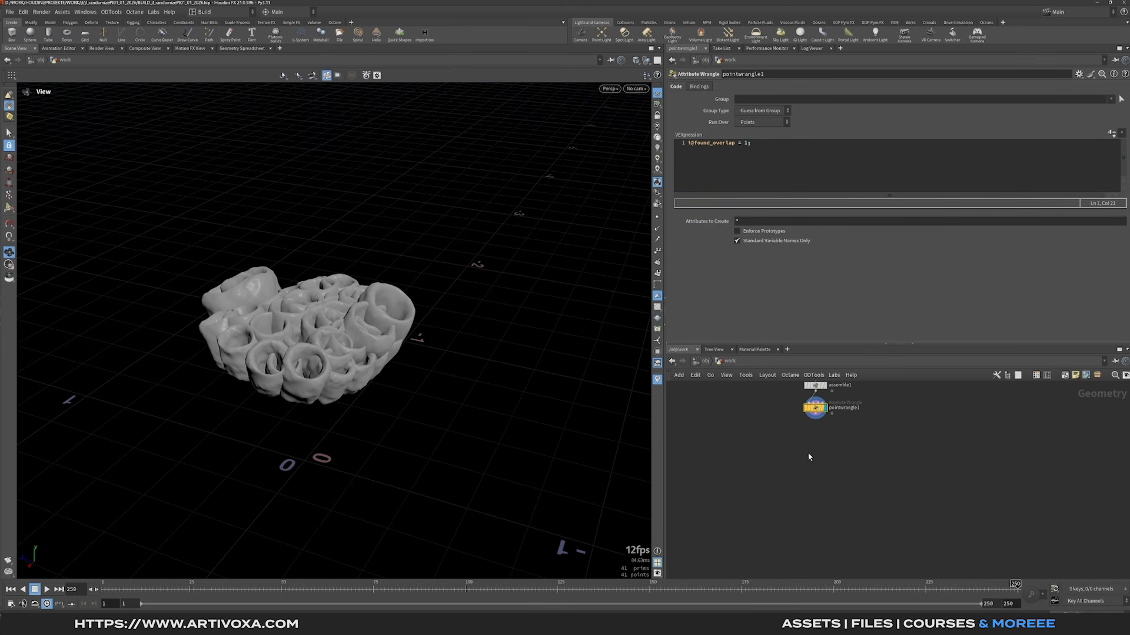
pyautogui.scroll(1, 808, 457)
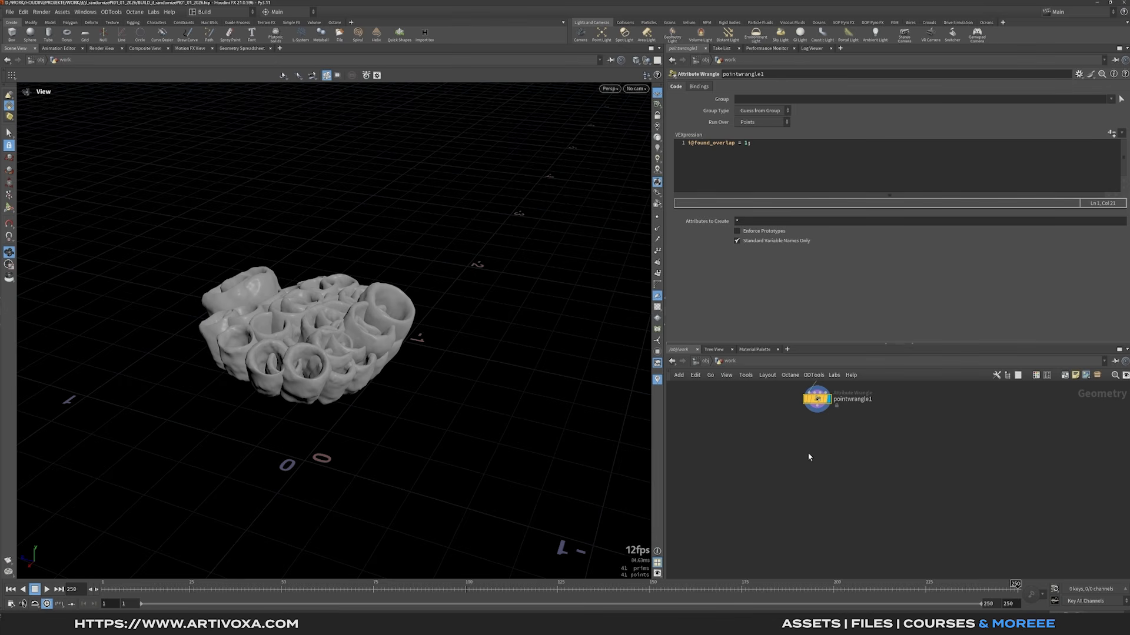
pyautogui.press('Tab')
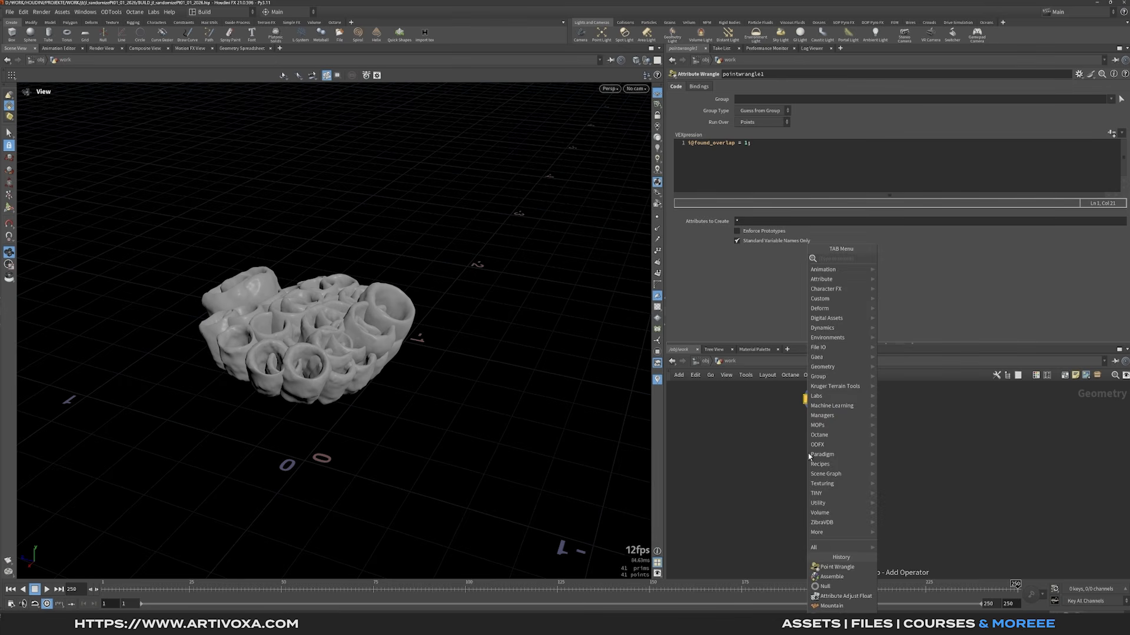
pyautogui.write('rb')
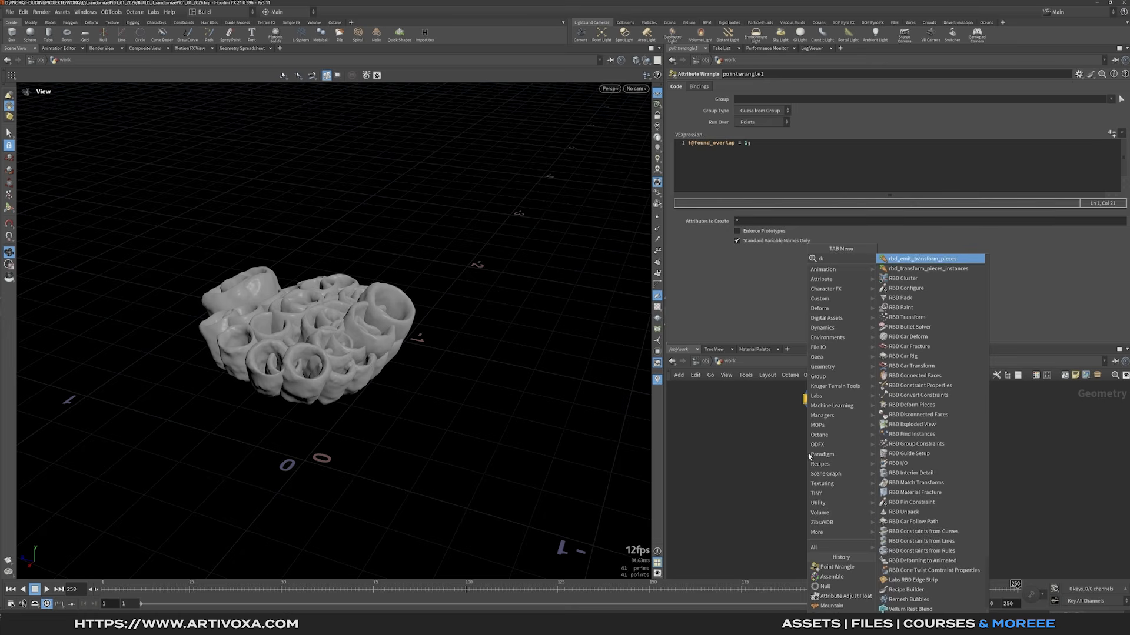
pyautogui.write('db')
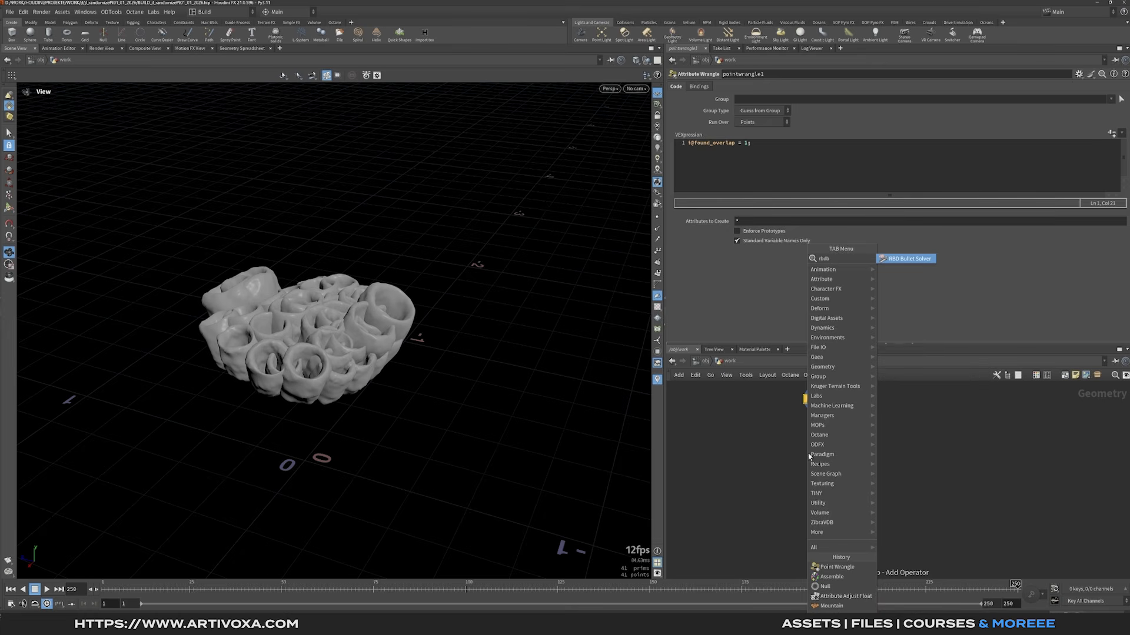
pyautogui.press('Return')
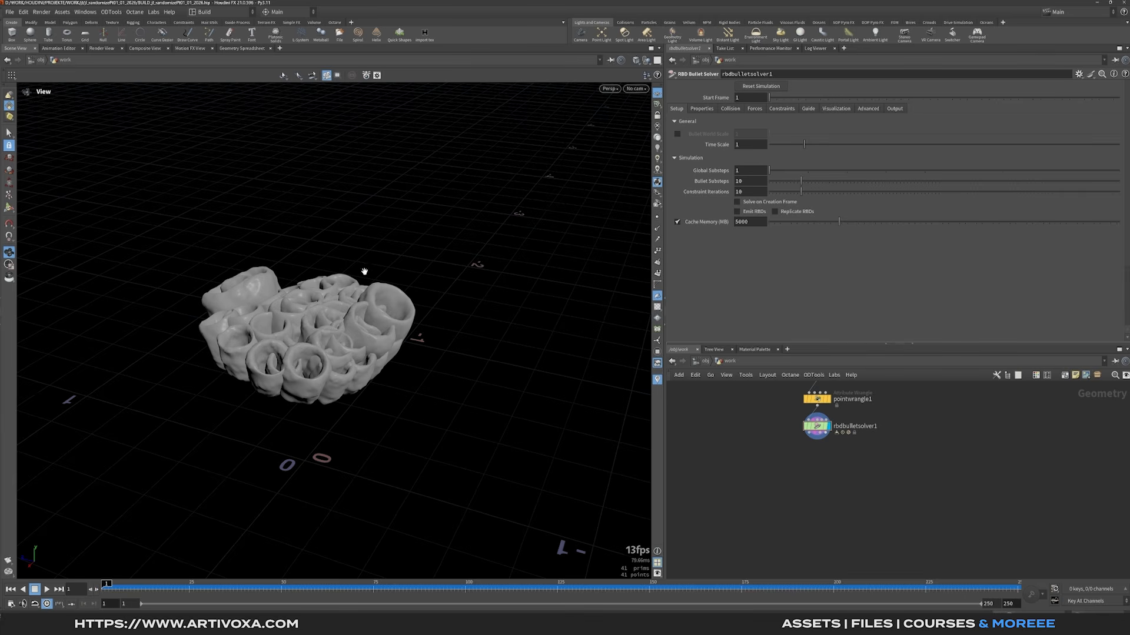
# Advance the simulation to frame 2 and examine how the packed coral cups separate from several angles.
pyautogui.moveTo(366, 270); pyautogui.dragTo(341, 325)
pyautogui.moveTo(415, 334); pyautogui.dragTo(339, 327)
pyautogui.moveTo(339, 327); pyautogui.dragTo(370, 295, button='right')
pyautogui.moveTo(371, 295); pyautogui.dragTo(356, 301)
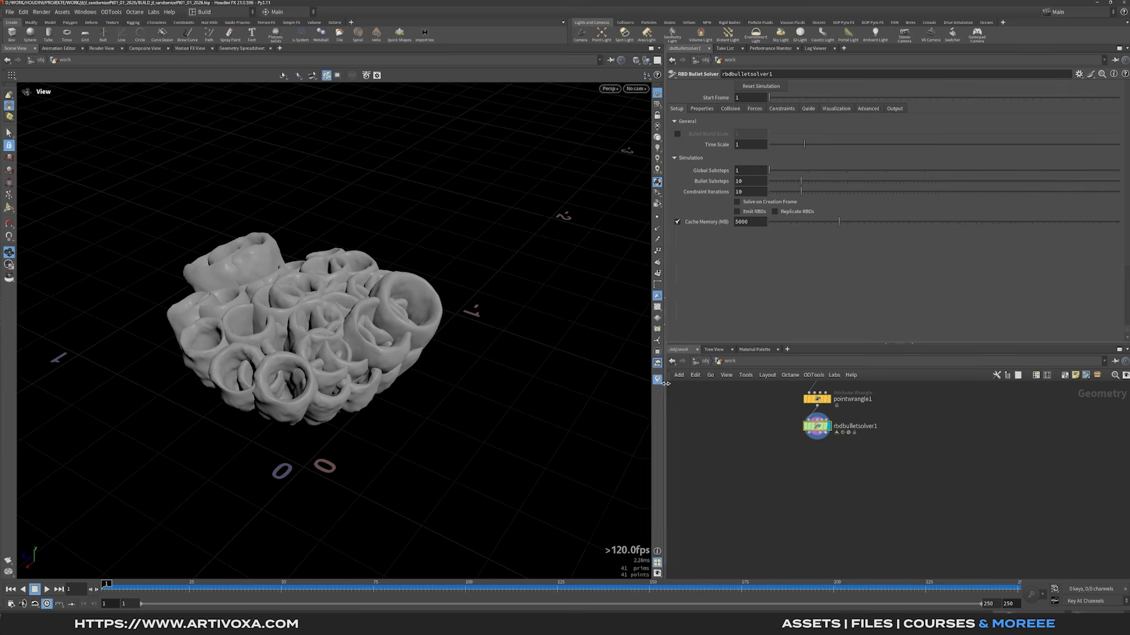
pyautogui.moveTo(831, 435)
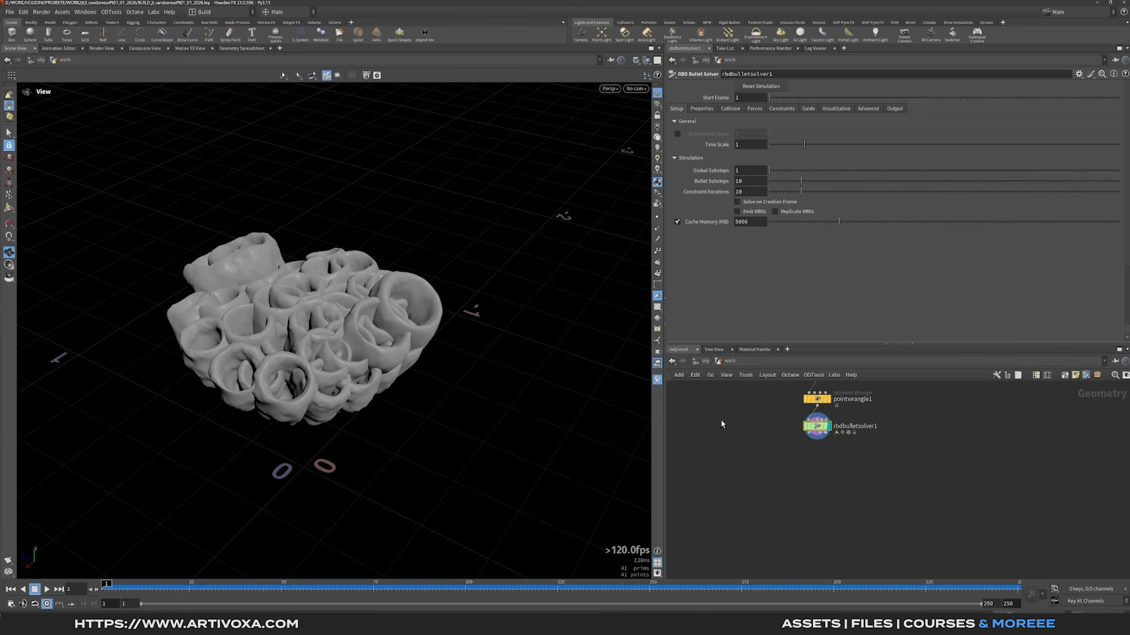
pyautogui.moveTo(326, 316); pyautogui.dragTo(400, 329)
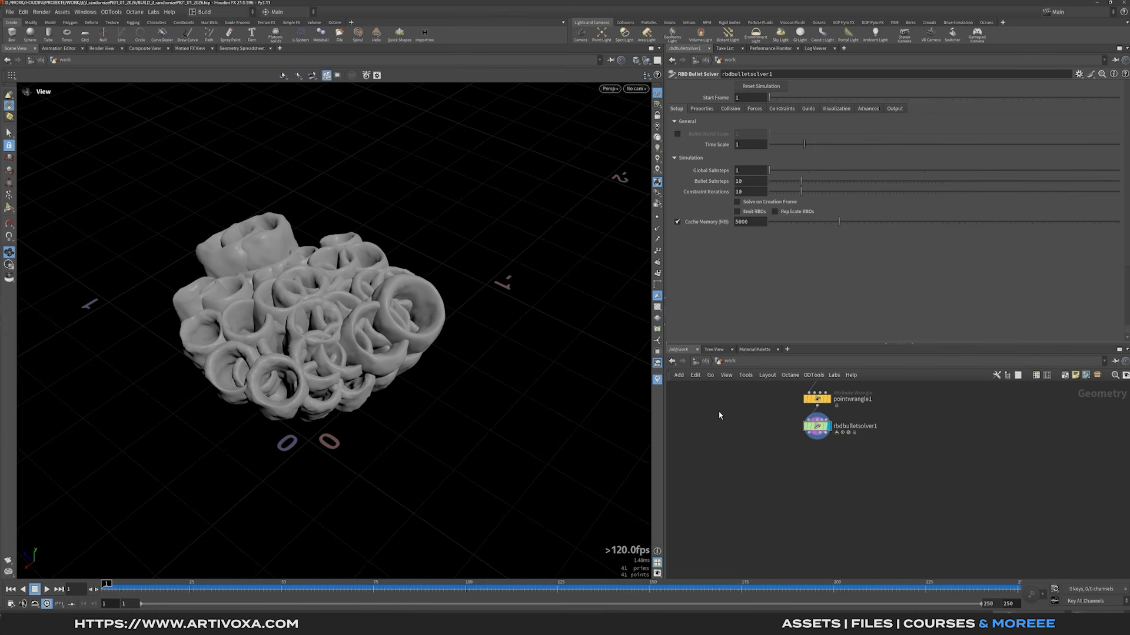
pyautogui.press('Right')
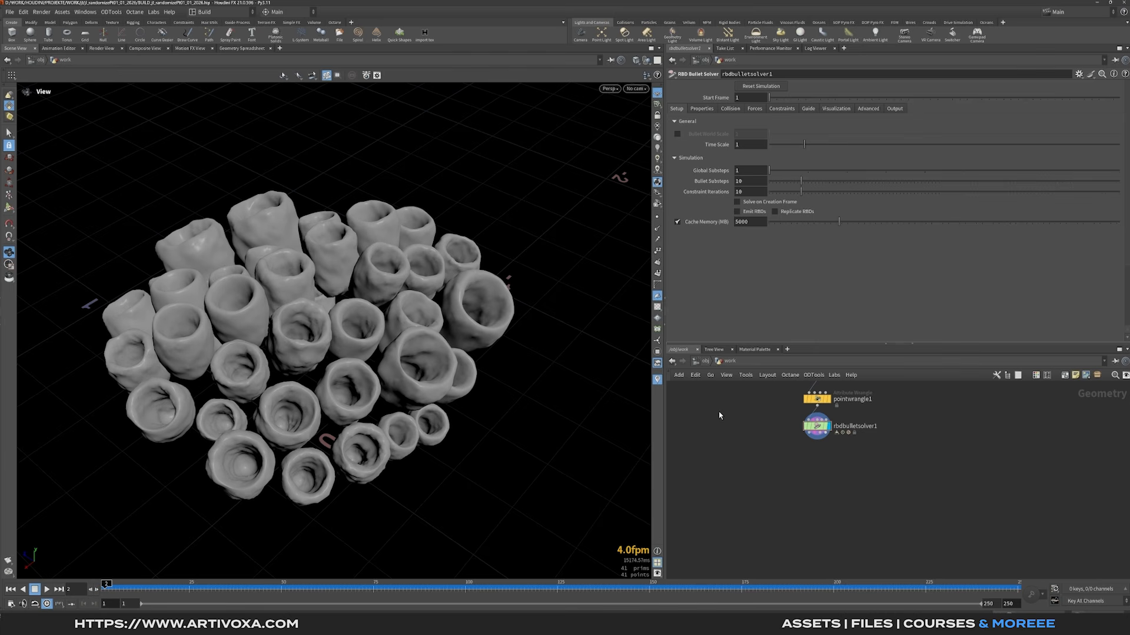
pyautogui.moveTo(353, 353); pyautogui.dragTo(303, 291)
pyautogui.moveTo(318, 335); pyautogui.dragTo(306, 307)
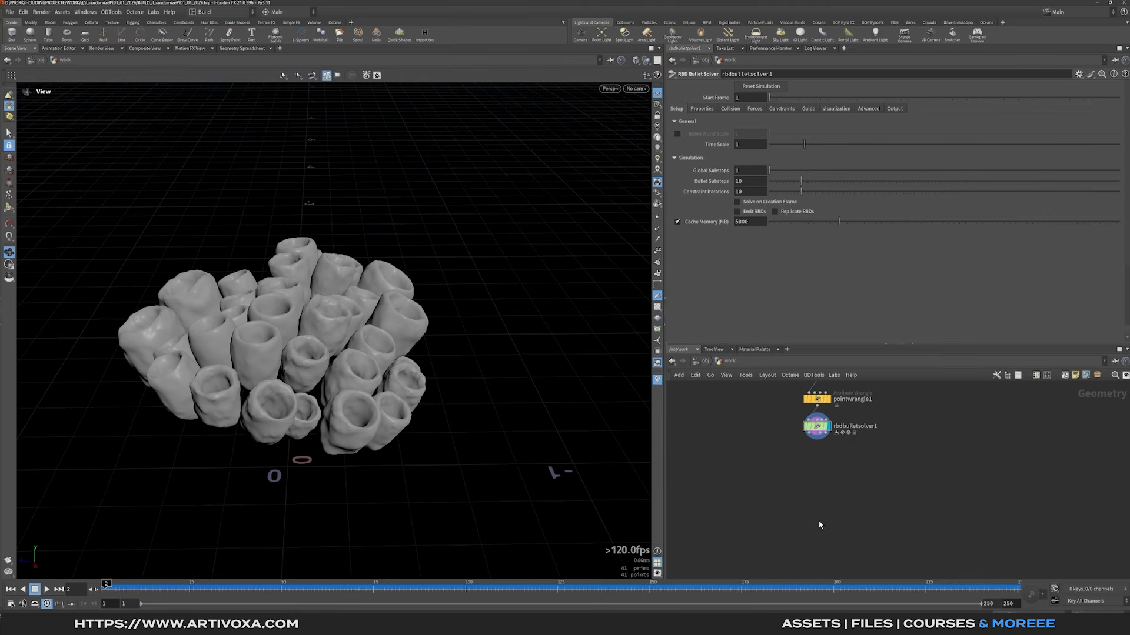
# Add a Time Shift node after rbdbulletsolver1, delete the Frame channel to hold it at 2, and return the timeline to frame 1.
pyautogui.moveTo(825, 461); pyautogui.dragTo(799, 463, button='middle')
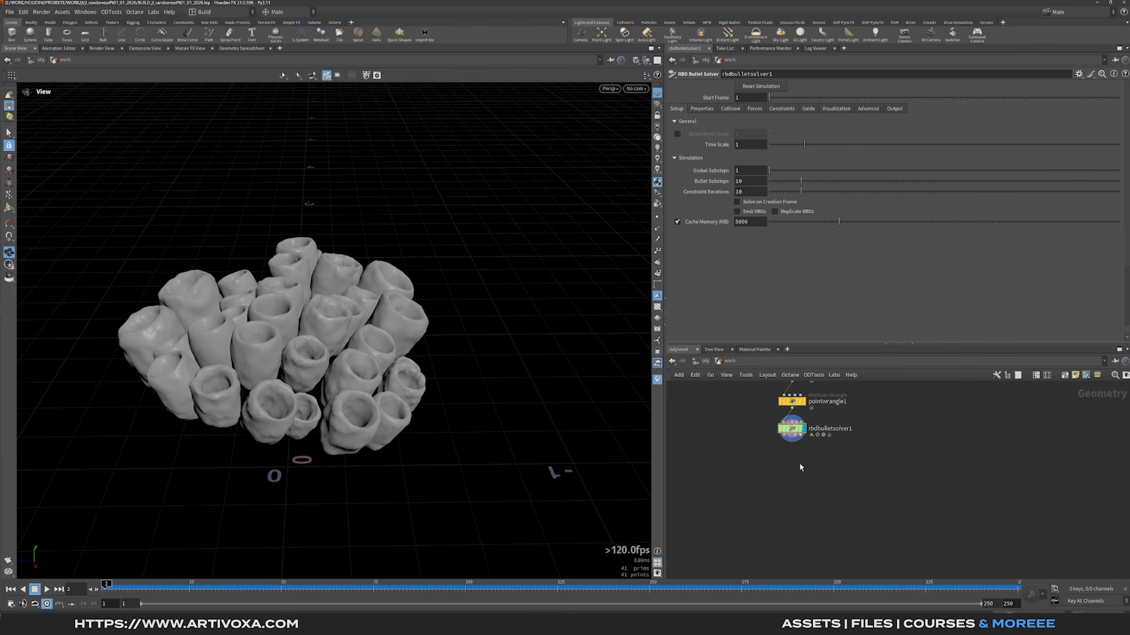
pyautogui.press('Tab')
pyautogui.write('times')
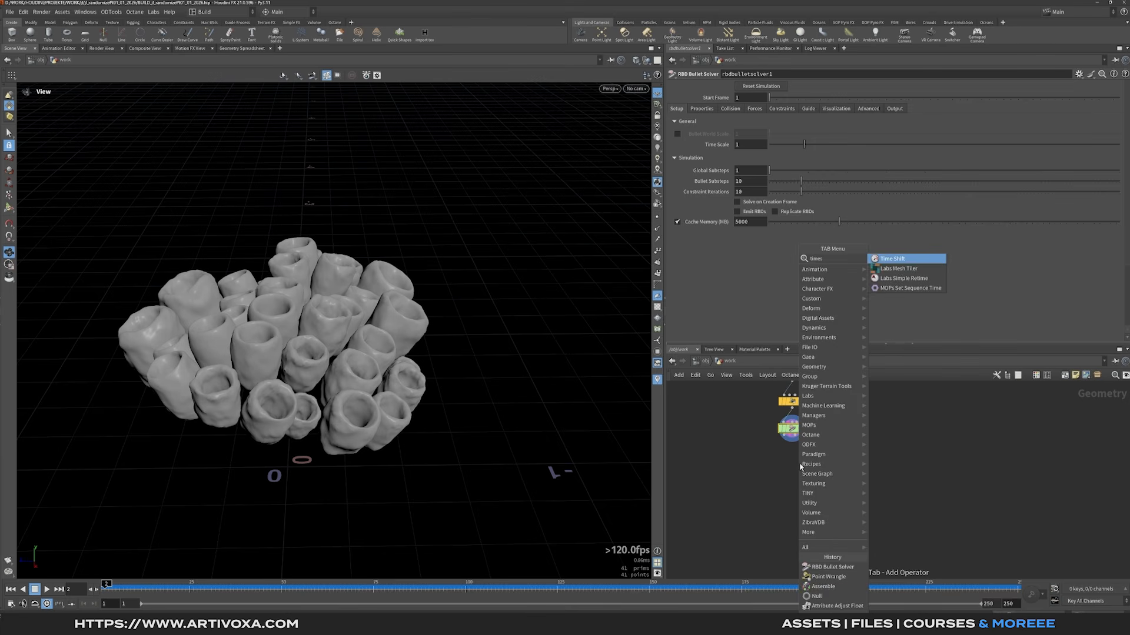
pyautogui.press('Return')
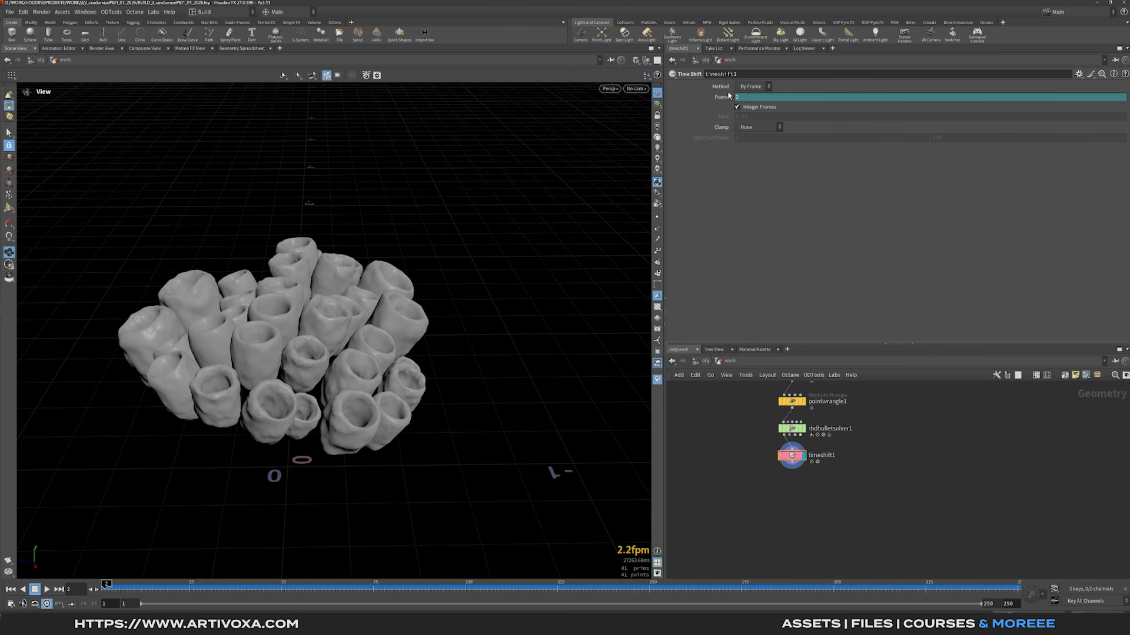
pyautogui.click(752, 100)
pyautogui.rightClick(749, 97)
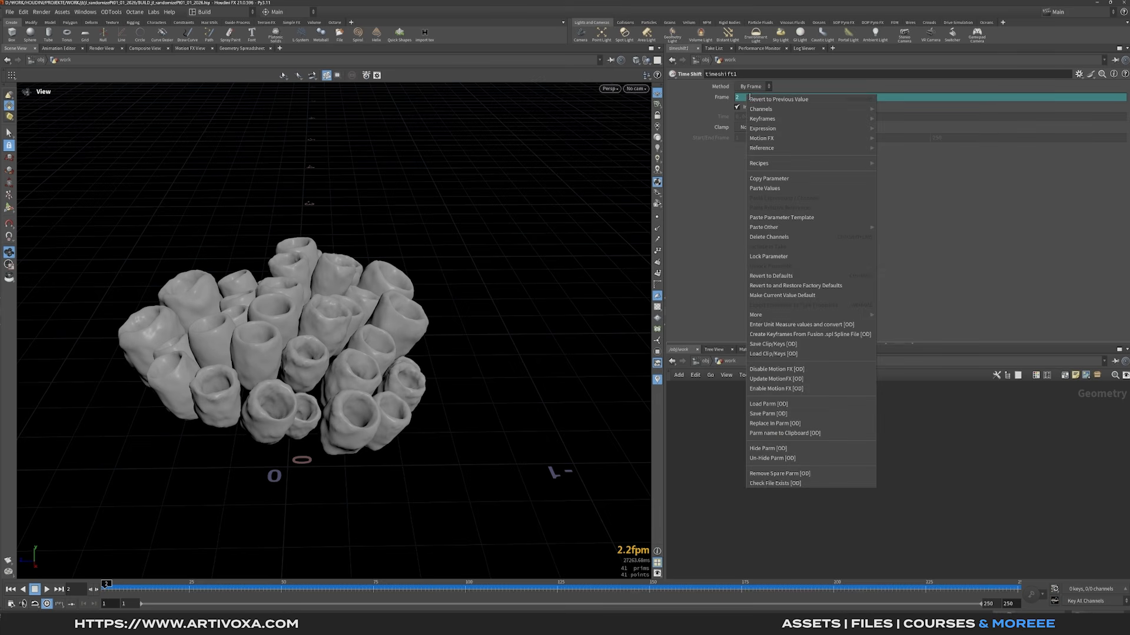
pyautogui.click(795, 237)
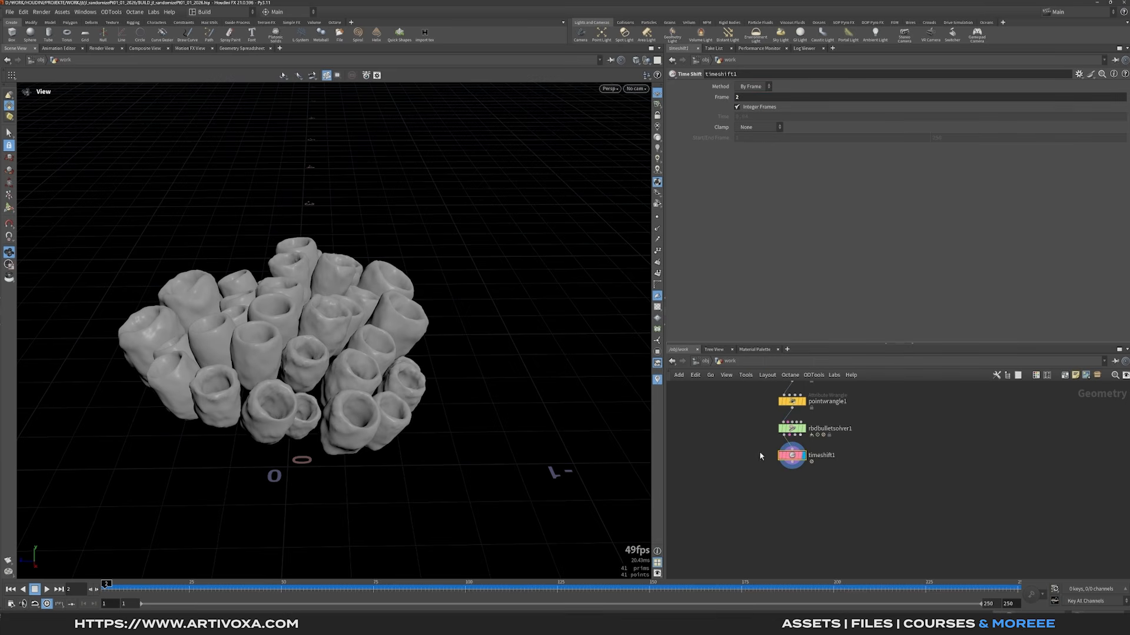
pyautogui.moveTo(377, 586)
pyautogui.mouseDown()
pyautogui.moveTo(174, 587)
pyautogui.moveTo(230, 602)
pyautogui.mouseUp()
pyautogui.hotkey('ctrl', 'Up')
# Add an Unpack node after timeshift1, display its output, and view the unpacked coral cups from a lower angle.
pyautogui.moveTo(796, 521); pyautogui.dragTo(791, 493, button='middle')
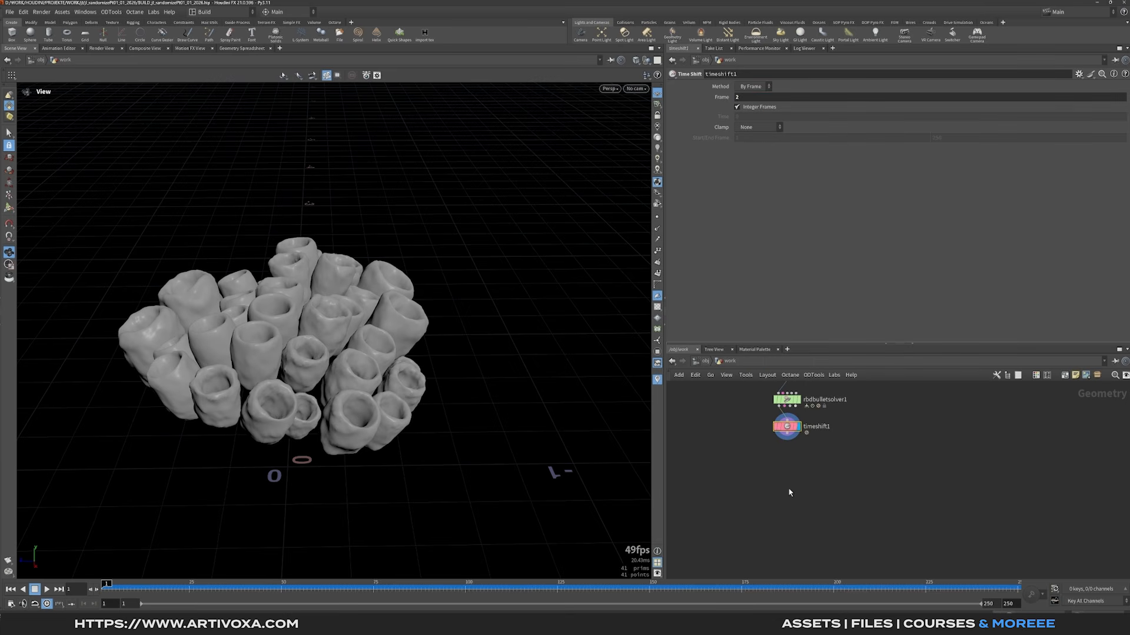
pyautogui.press('Tab')
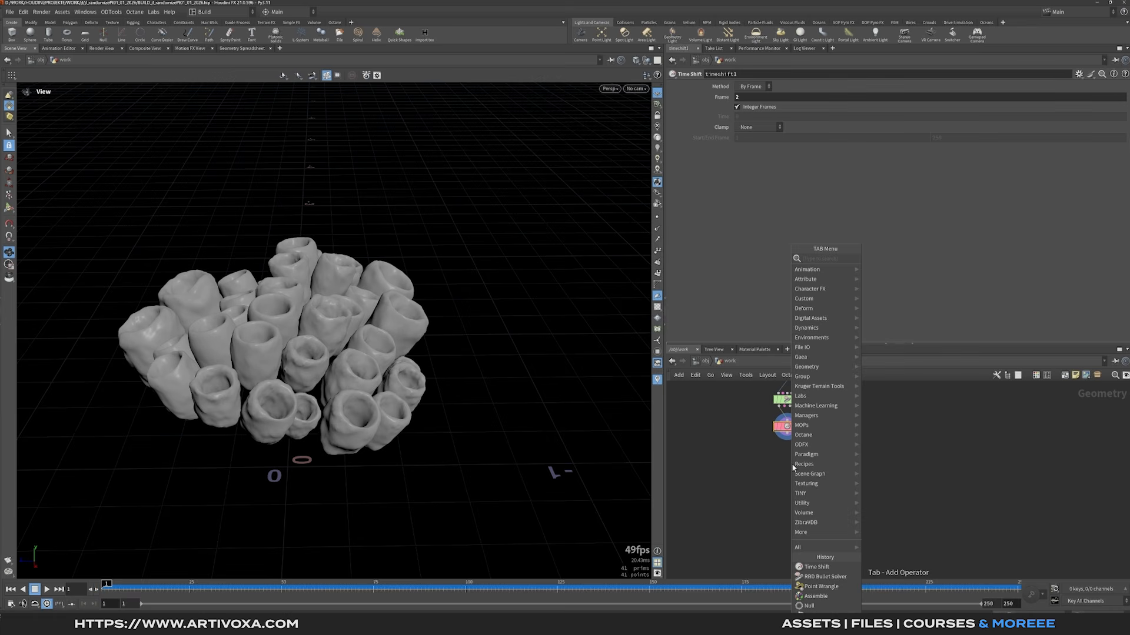
pyautogui.write('unpo')
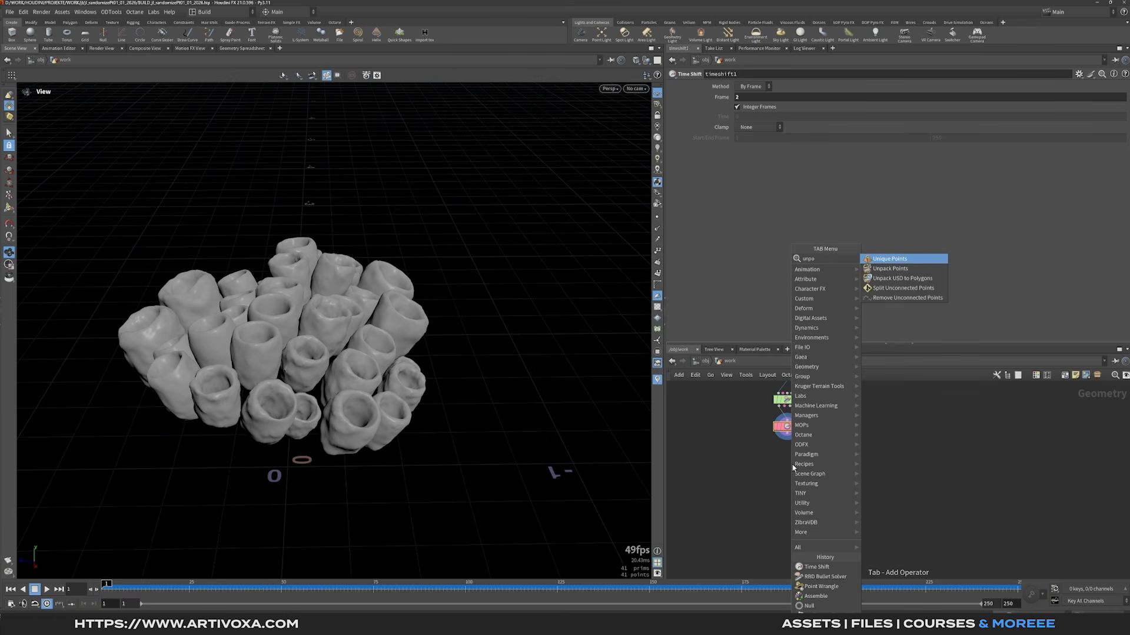
pyautogui.press('BackSpace')
pyautogui.press('Down')
pyautogui.press('Return')
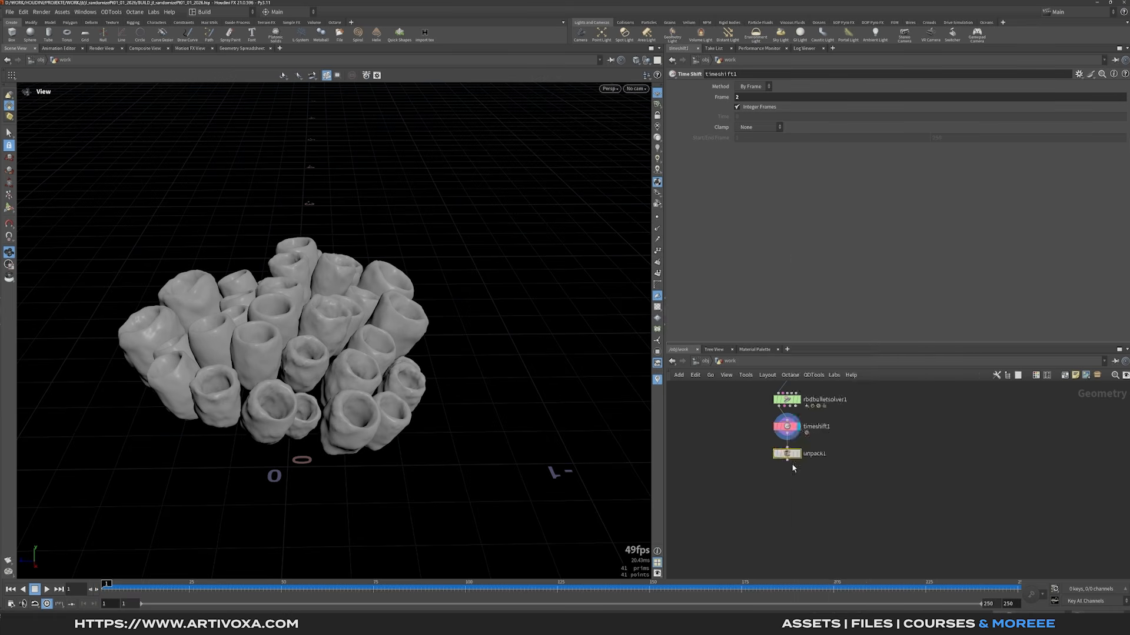
pyautogui.moveTo(305, 345); pyautogui.dragTo(316, 275)
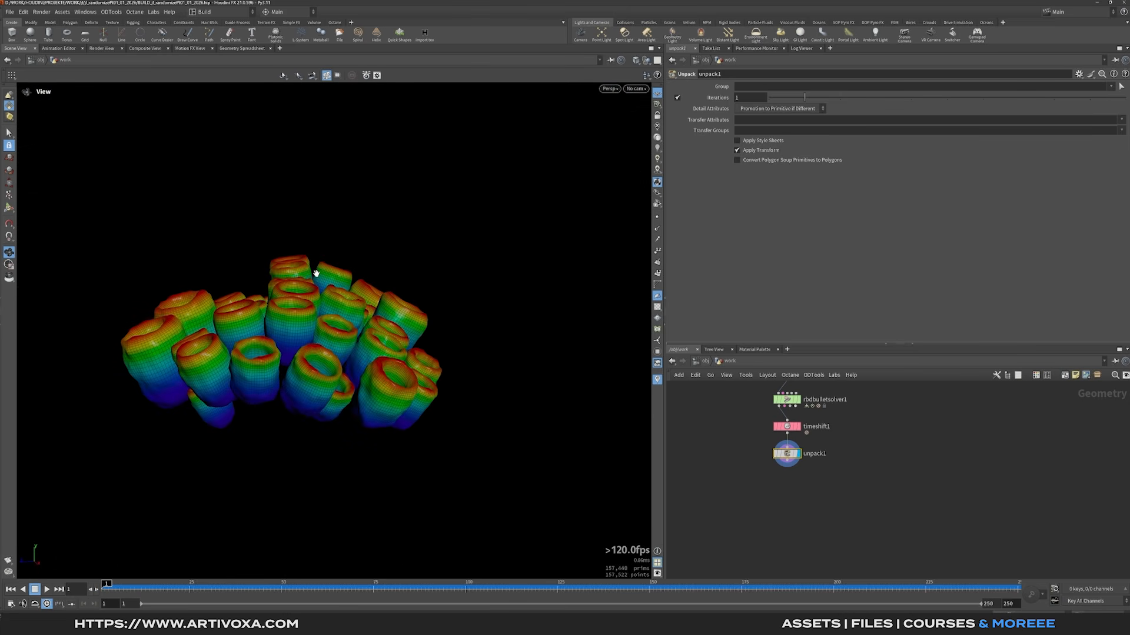
# Add a Null node after unpack1, display it, and rename it REND_corals.
pyautogui.moveTo(788, 504); pyautogui.dragTo(781, 500, button='middle')
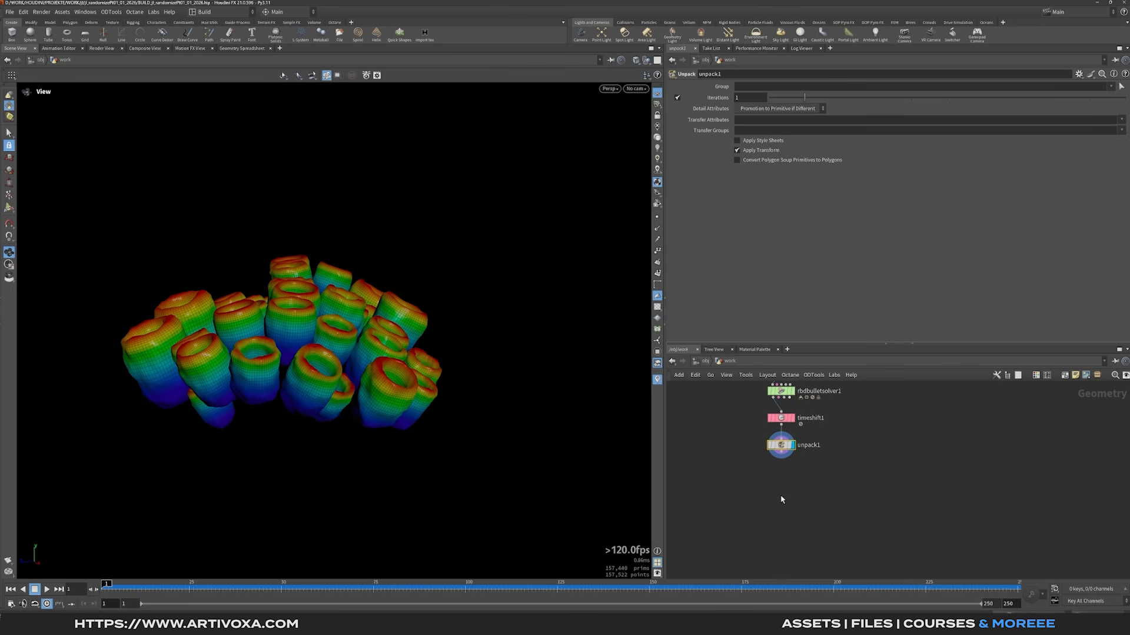
pyautogui.press('Tab')
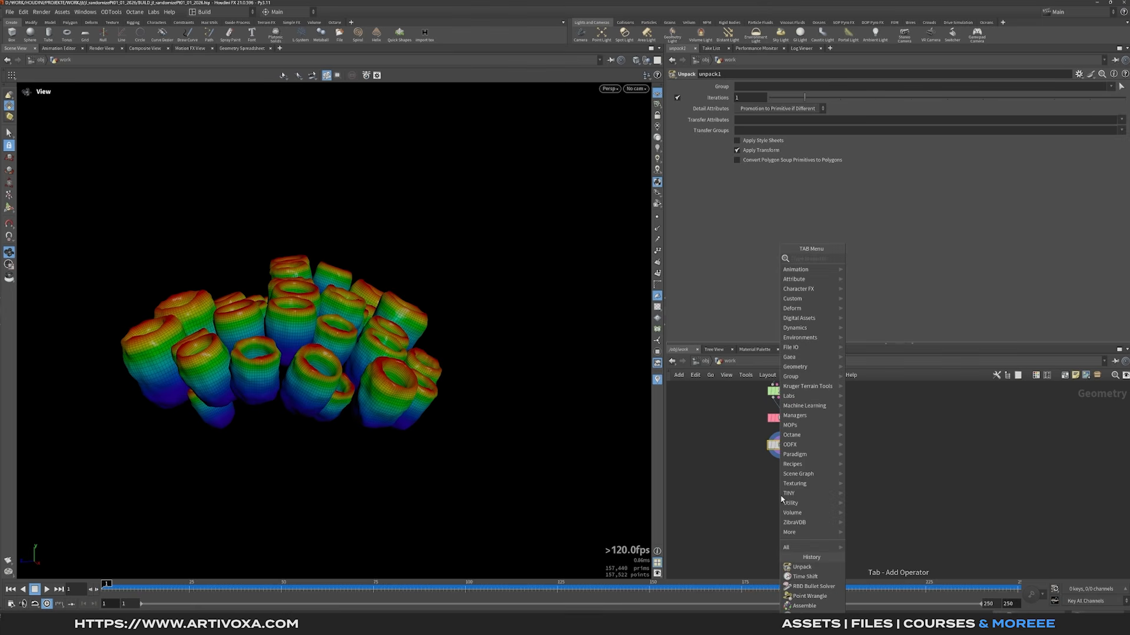
pyautogui.write('null')
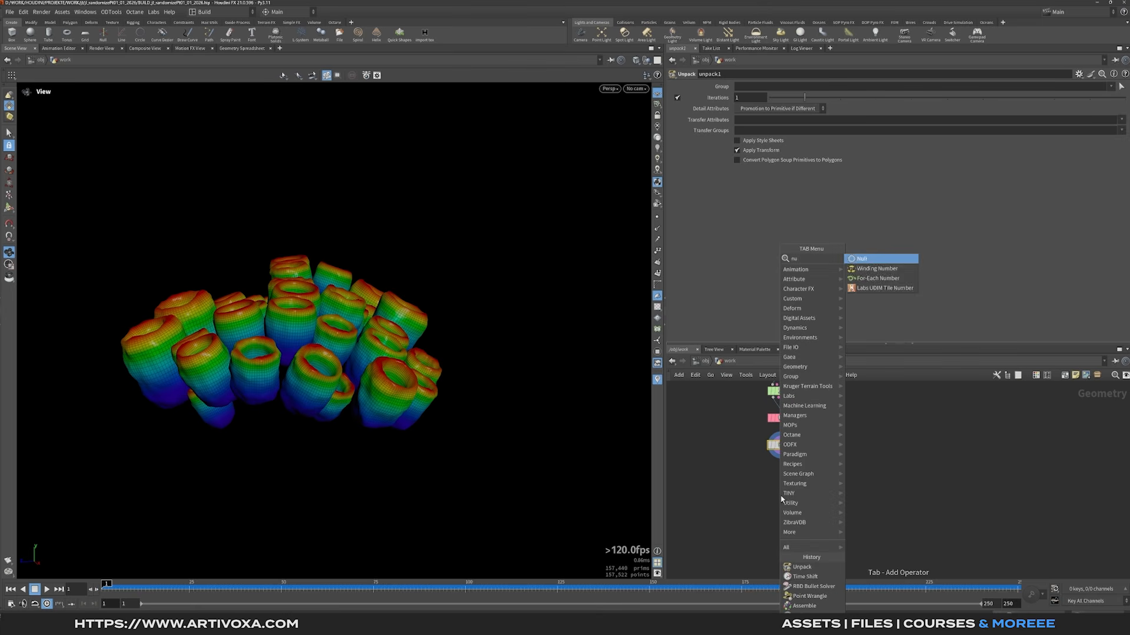
pyautogui.press('Return')
pyautogui.doubleClick(806, 474)
pyautogui.write('READ')
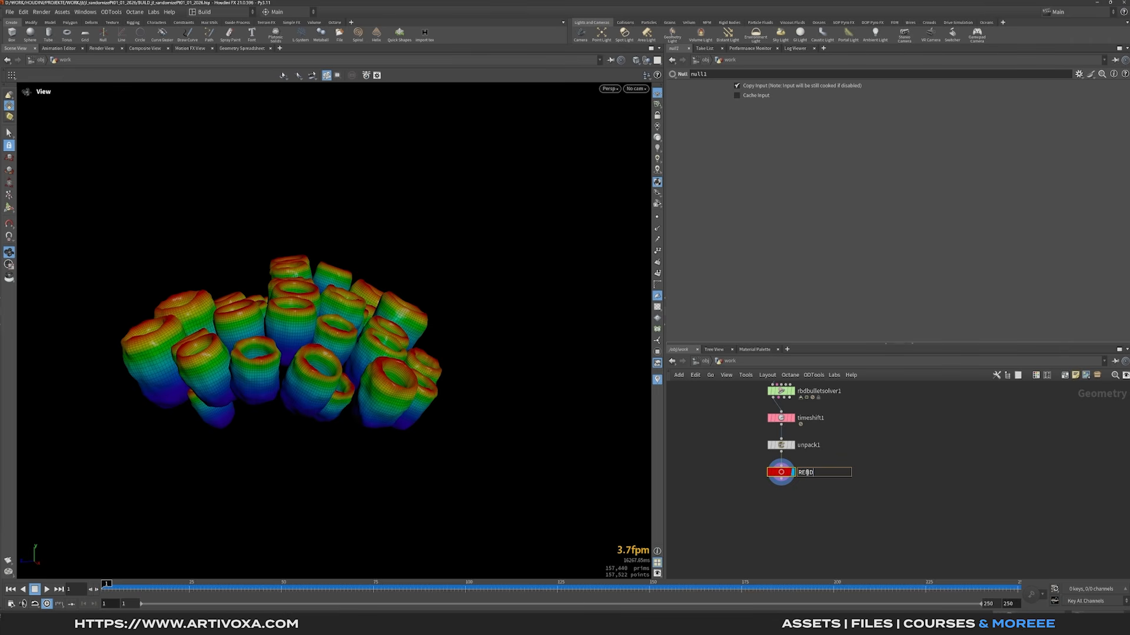
pyautogui.write('_corals')
pyautogui.press('Return')
# Color the REND_corals node dark green using the network color palette.
pyautogui.press('c')
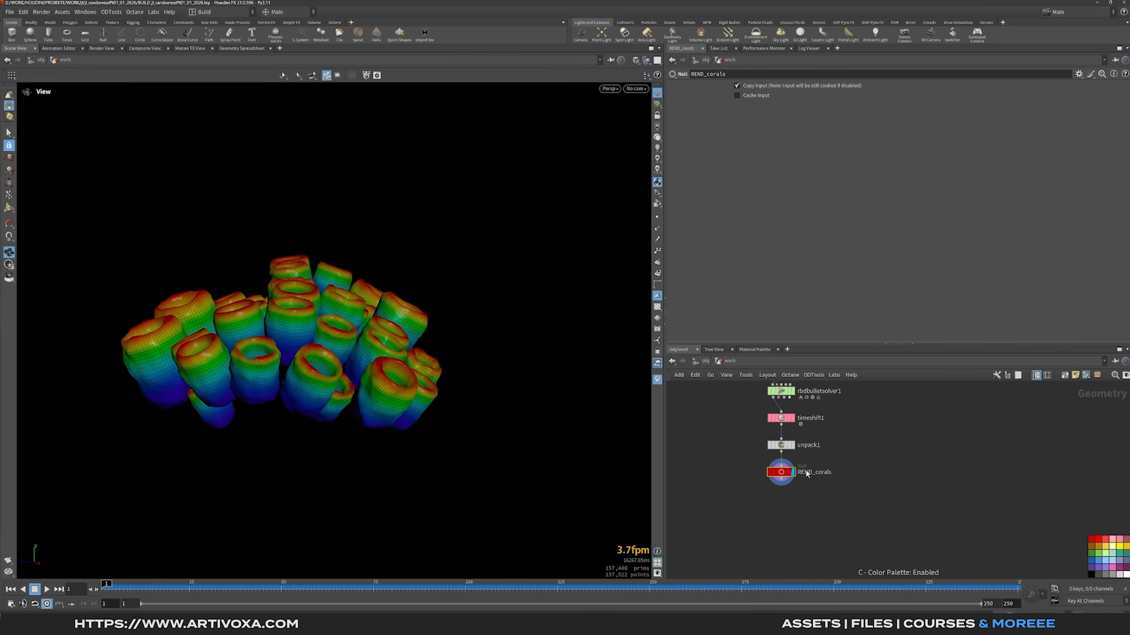
pyautogui.click(1125, 554)
pyautogui.press('c')
# Add an Object Merge node beside the coral node chain and display its output.
pyautogui.scroll(-2, 874, 472)
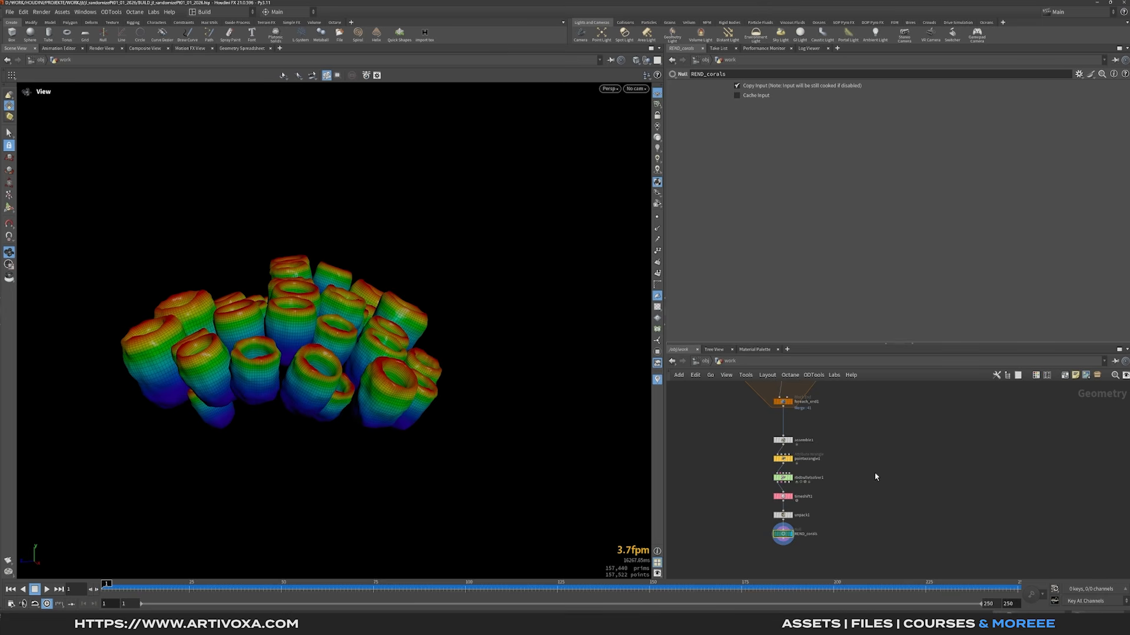
pyautogui.moveTo(880, 449); pyautogui.dragTo(879, 462, button='middle')
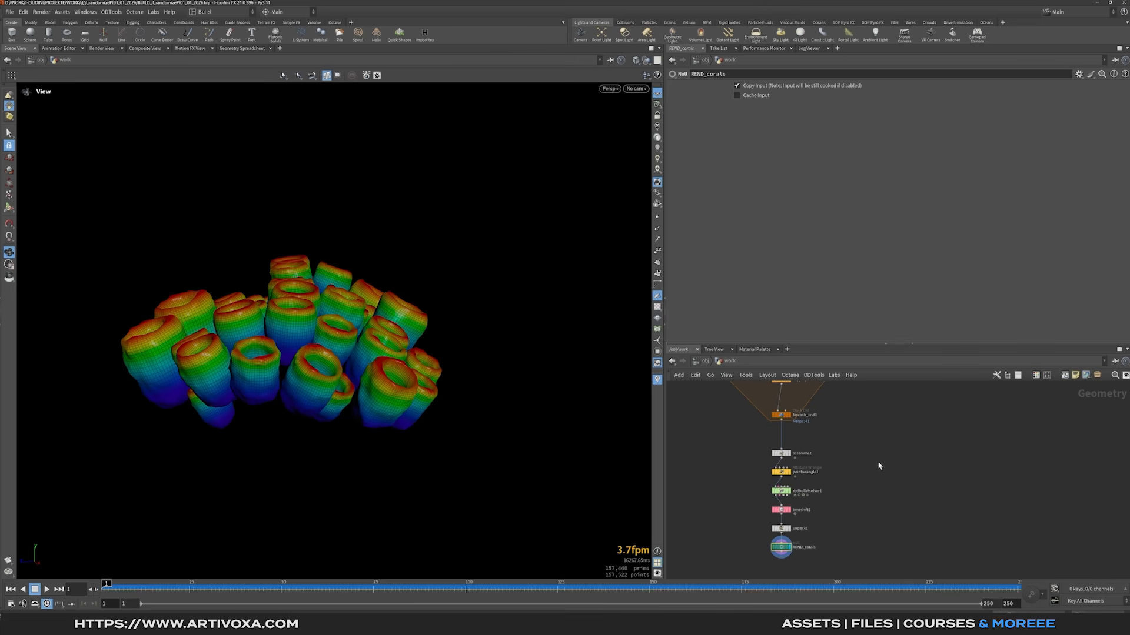
pyautogui.scroll(3, 831, 477)
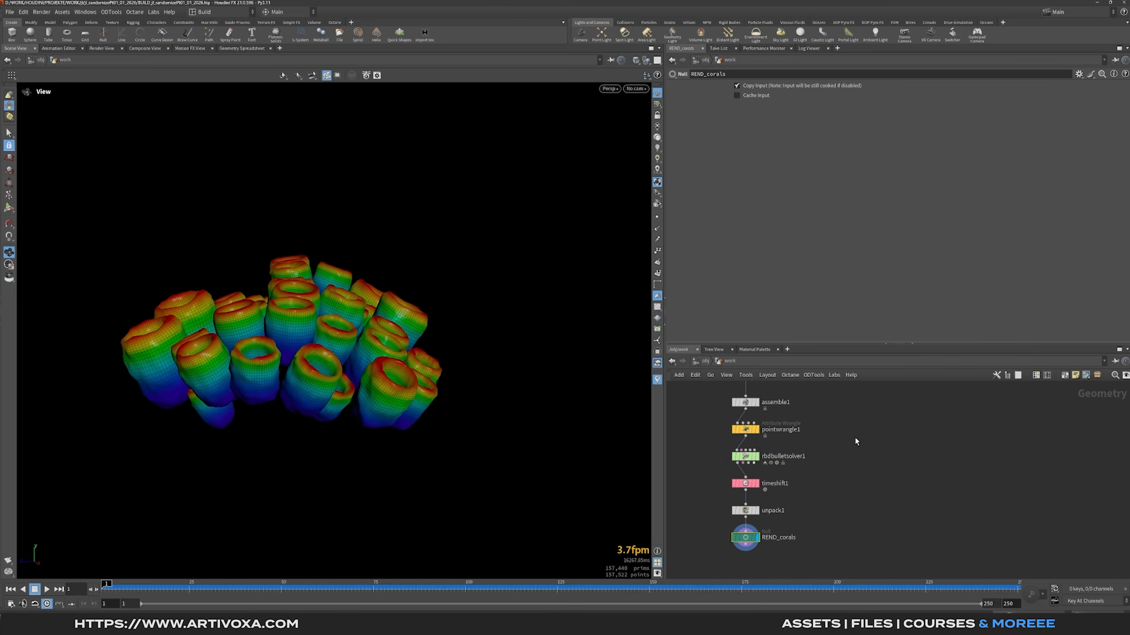
pyautogui.press('Tab')
pyautogui.write('object')
pyautogui.press('Return')
pyautogui.click(891, 454)
pyautogui.moveTo(891, 454); pyautogui.dragTo(906, 460)
pyautogui.click(915, 456)
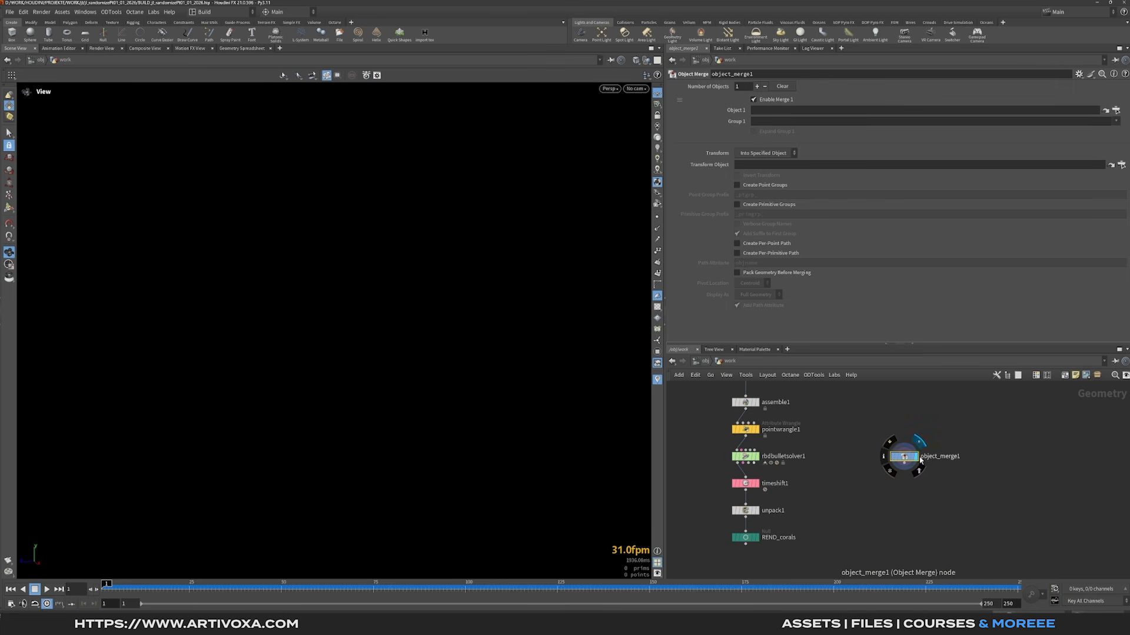
# Set Object 1 of object_merge1 to /obj/work/OUT_rock_GEO and view the imported rock.
pyautogui.click(1116, 110)
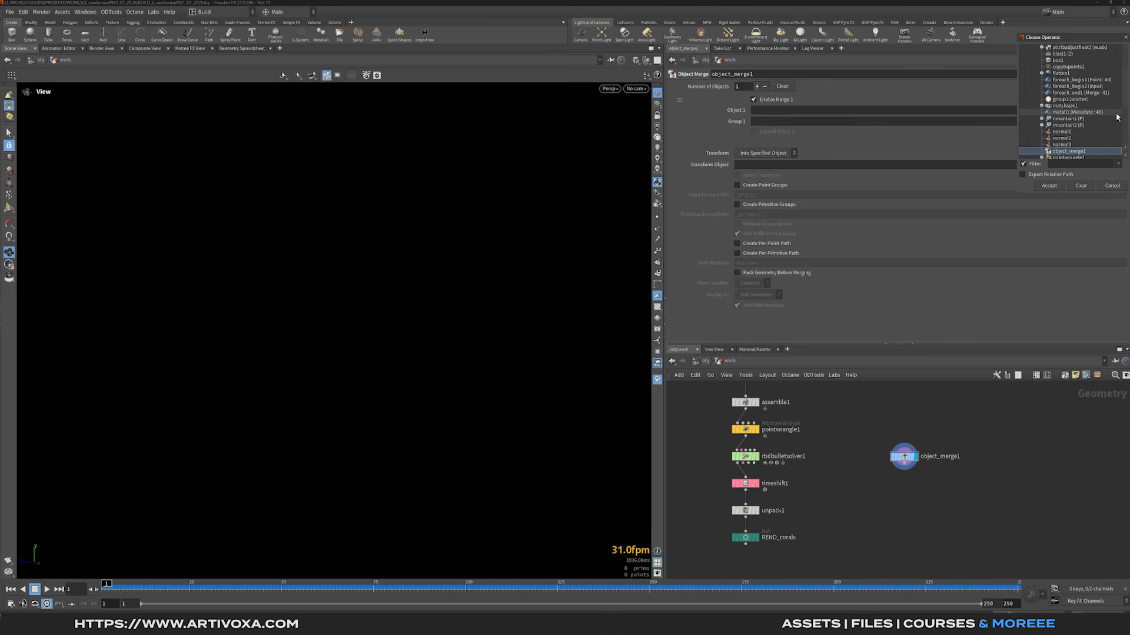
pyautogui.scroll(3, 1064, 97)
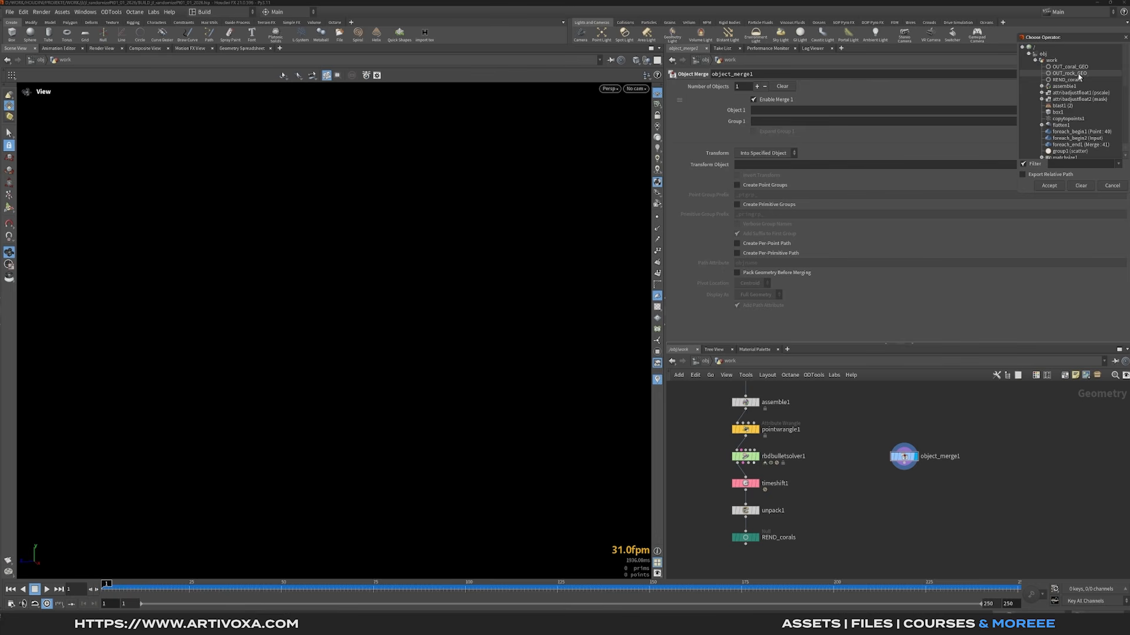
pyautogui.doubleClick(1078, 75)
pyautogui.scroll(-3, 390, 340)
pyautogui.moveTo(343, 386); pyautogui.dragTo(348, 418)
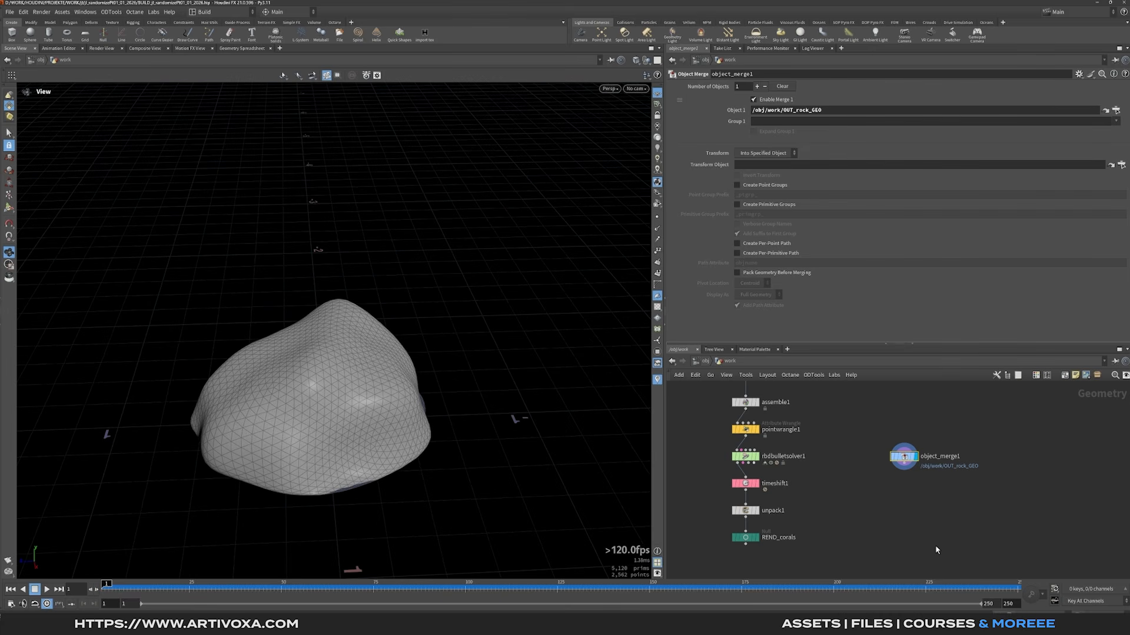
# Add a Group Delete node after object_merge1 and display its output.
pyautogui.press('Tab')
pyautogui.write('gr')
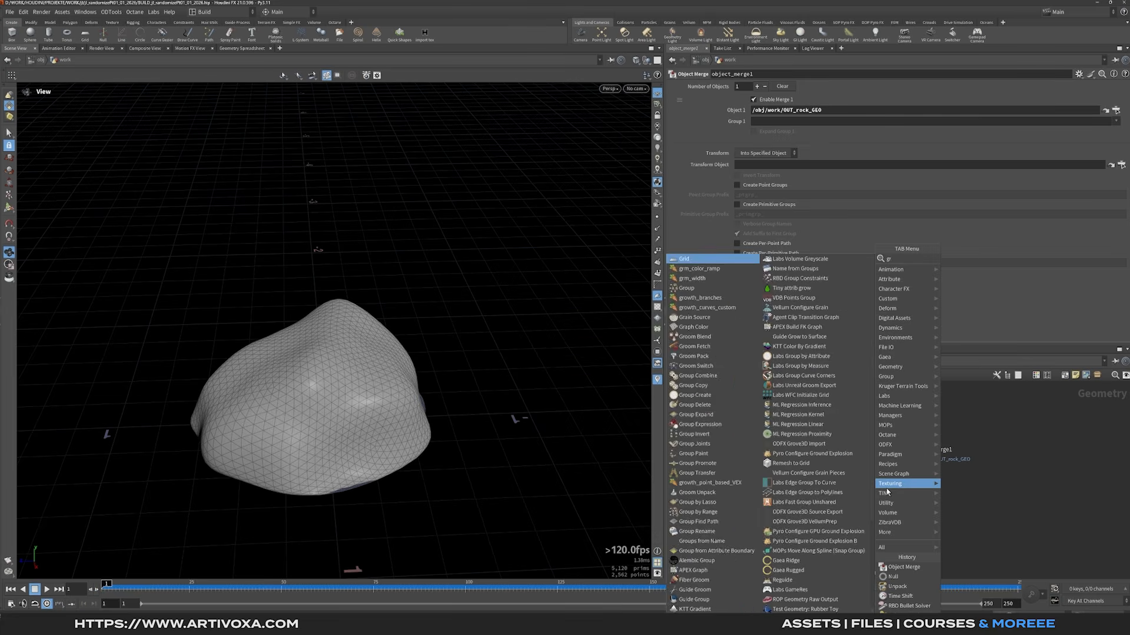
pyautogui.write('de')
pyautogui.press('Return')
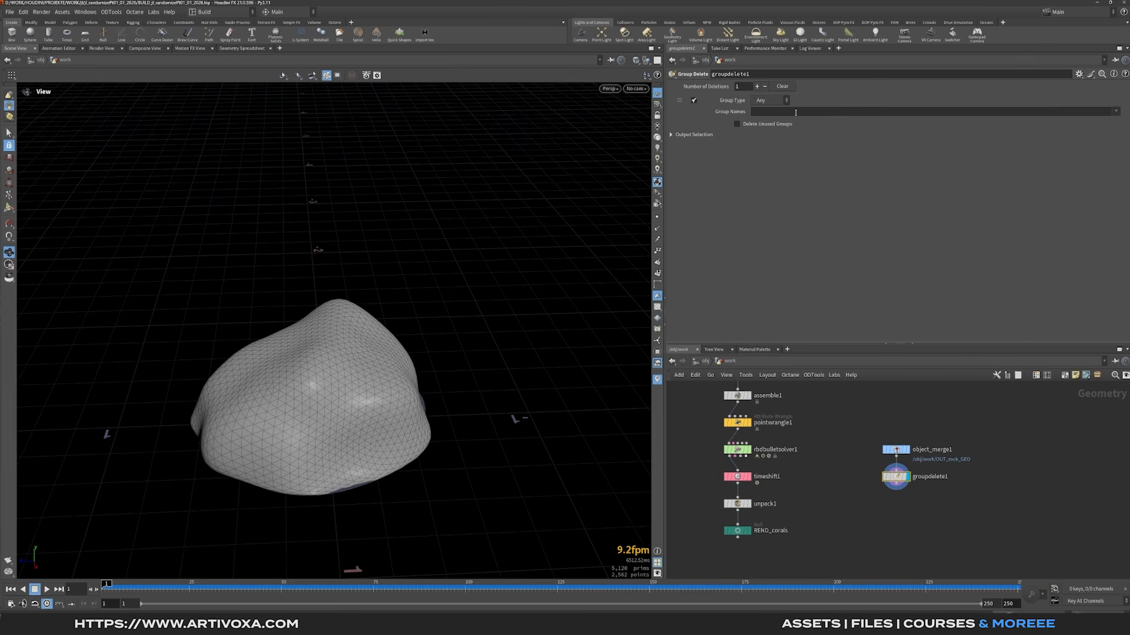
# Set groupdelete1's Group Names to * to delete all groups on the rock, and check the node's geometry info.
pyautogui.click(1115, 111)
pyautogui.click(1117, 114)
pyautogui.click(816, 113)
pyautogui.write('*')
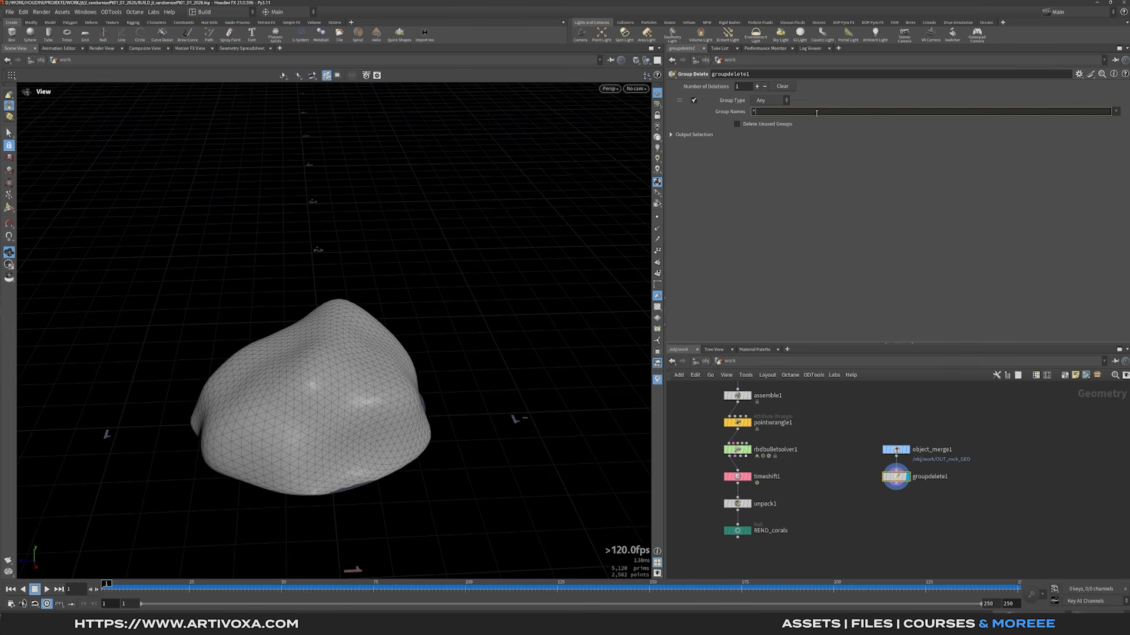
pyautogui.press('Return')
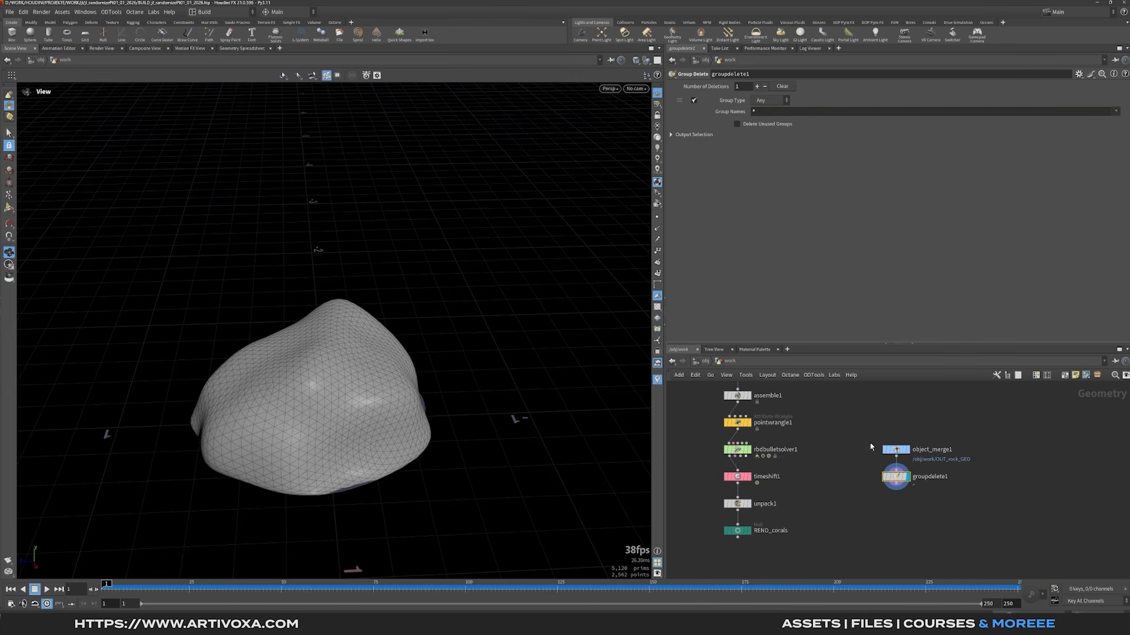
pyautogui.middleClick(894, 478)
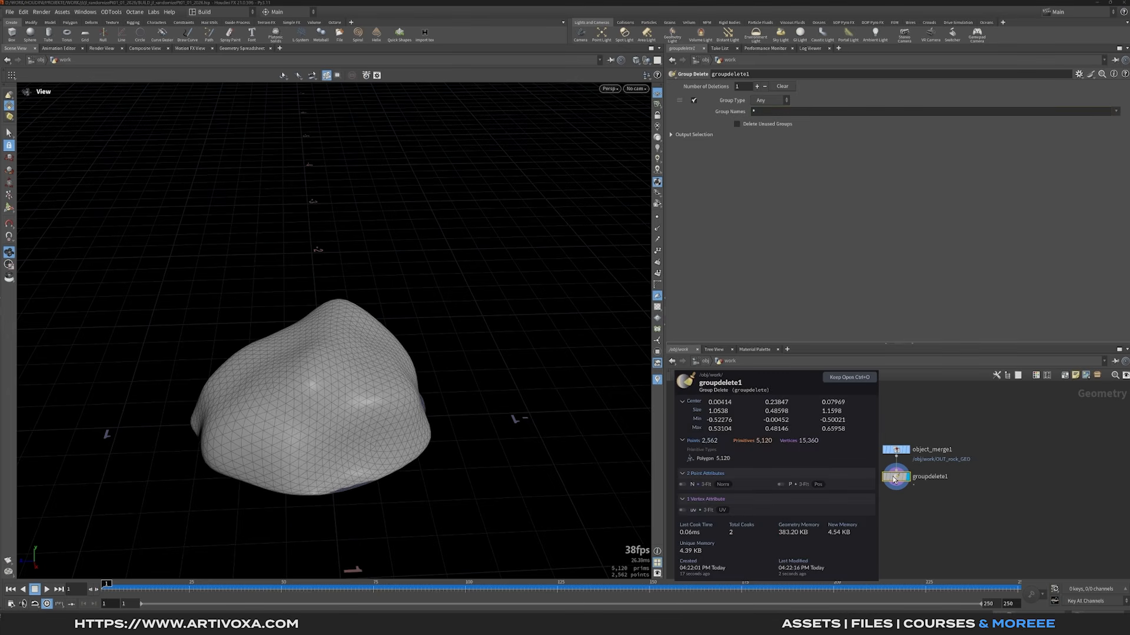
pyautogui.moveTo(893, 511); pyautogui.dragTo(858, 494, button='middle')
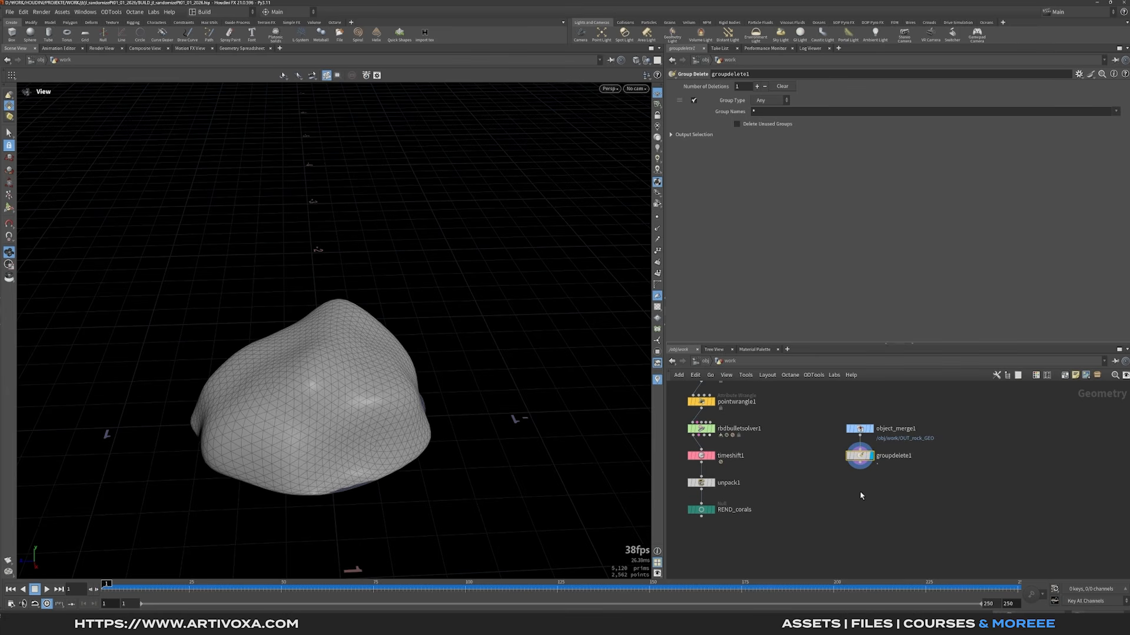
# Compare the rock with the REND_corals geometry as a temporary template, and add a Transform node after groupdelete1.
pyautogui.moveTo(443, 406); pyautogui.dragTo(277, 391)
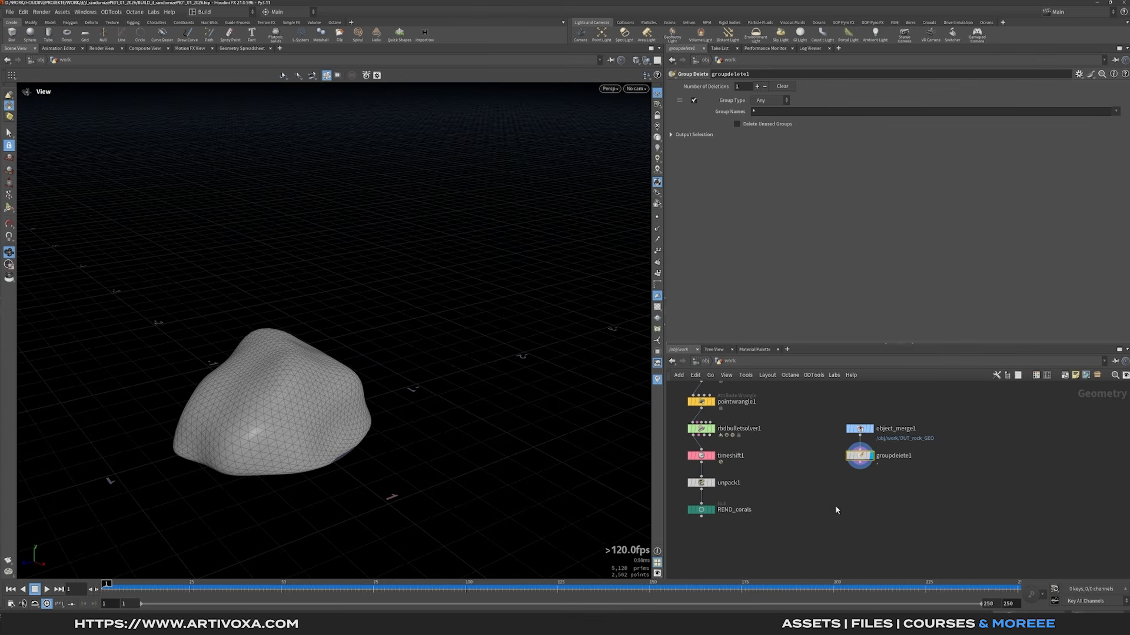
pyautogui.click(712, 510)
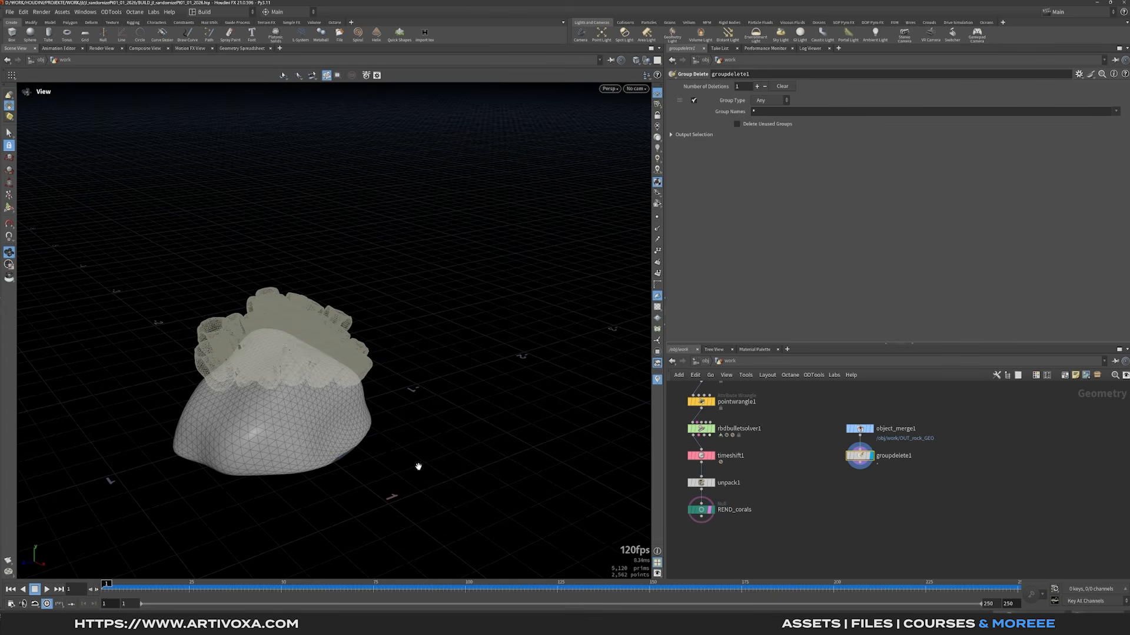
pyautogui.moveTo(366, 355); pyautogui.dragTo(426, 377)
pyautogui.click(710, 511)
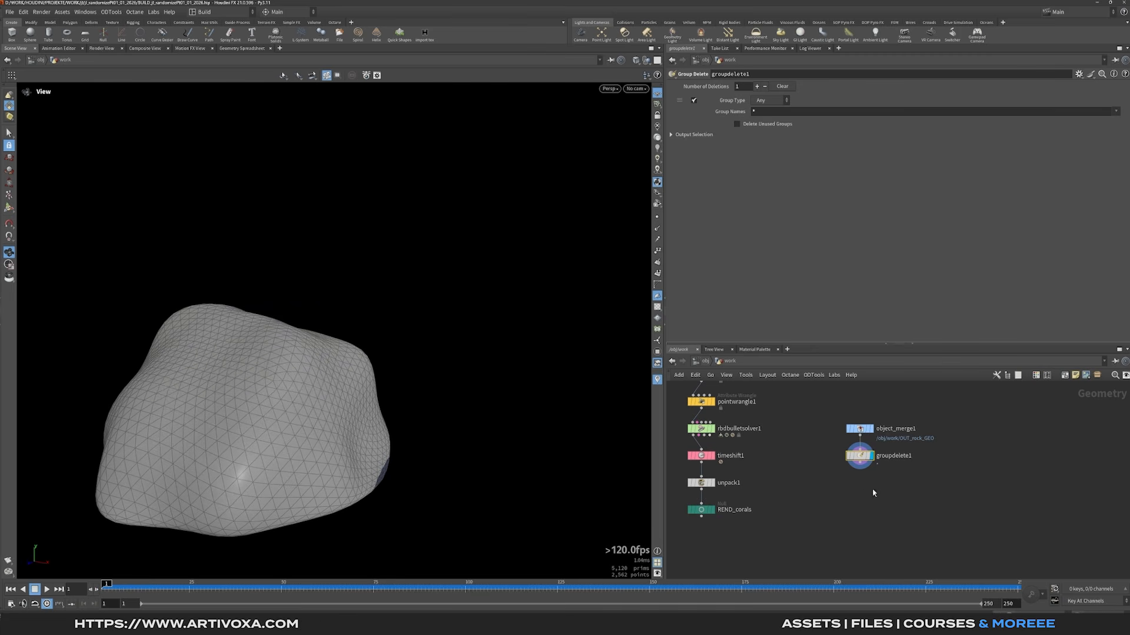
pyautogui.press('Tab')
pyautogui.write('tr')
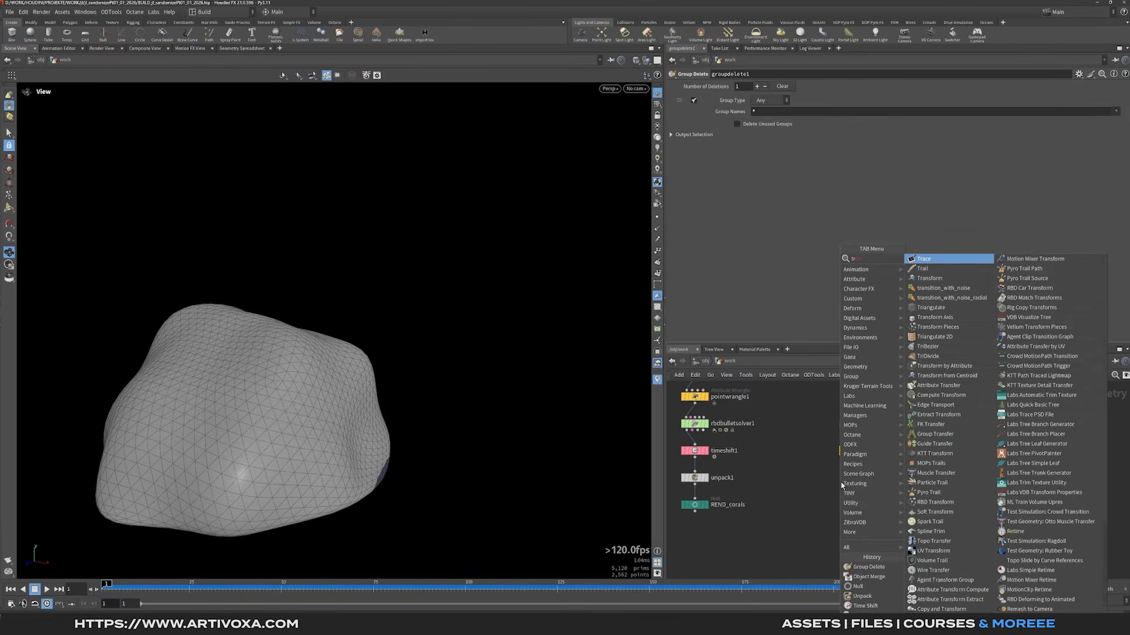
pyautogui.press('Down')
pyautogui.press('Down')
pyautogui.press('Return')
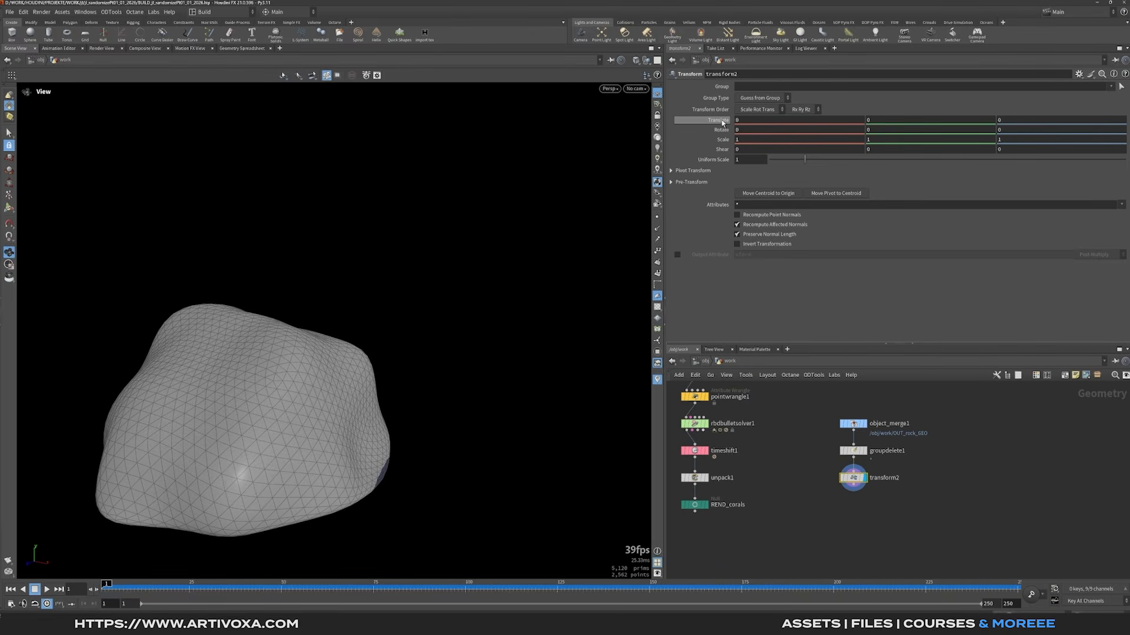
# Set the Scale of transform2 to 1.05, 1.06, 1.06 to enlarge the rock slightly, and view it from another angle.
pyautogui.click(750, 142)
pyautogui.press('Return')
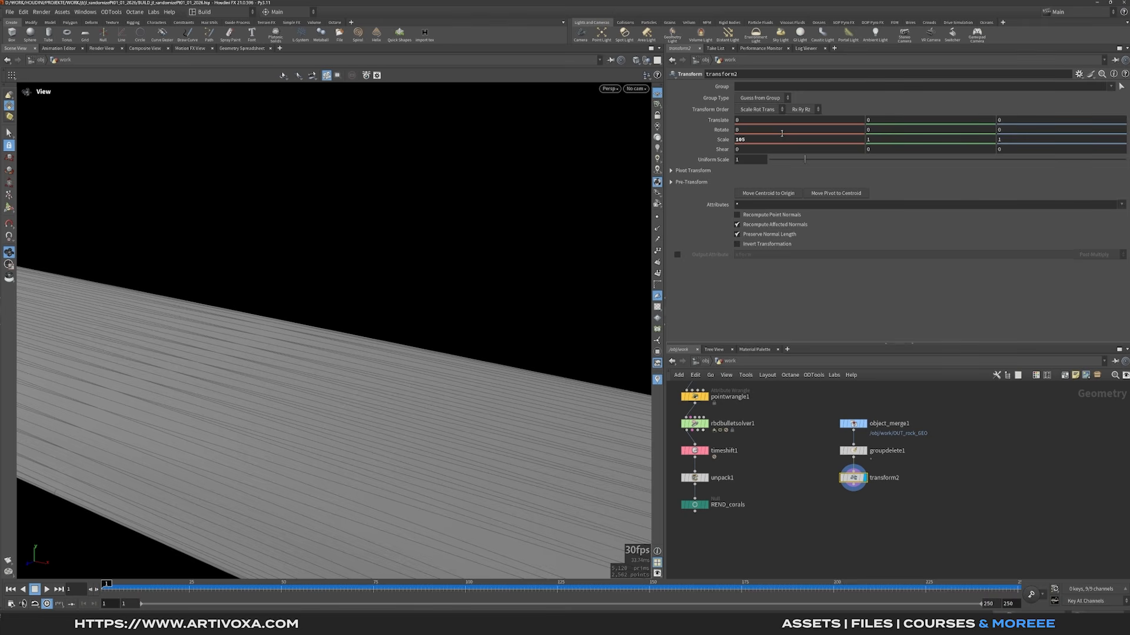
pyautogui.click(759, 142)
pyautogui.write('1.05')
pyautogui.press('Return')
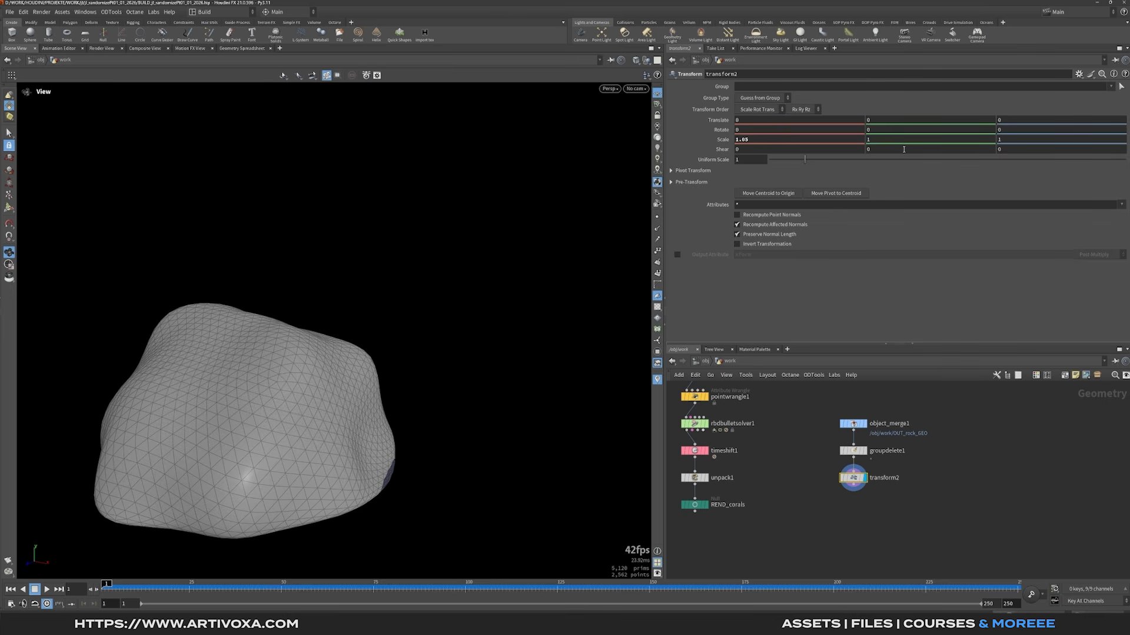
pyautogui.click(886, 142)
pyautogui.write('.06')
pyautogui.press('Return')
pyautogui.click(1009, 142)
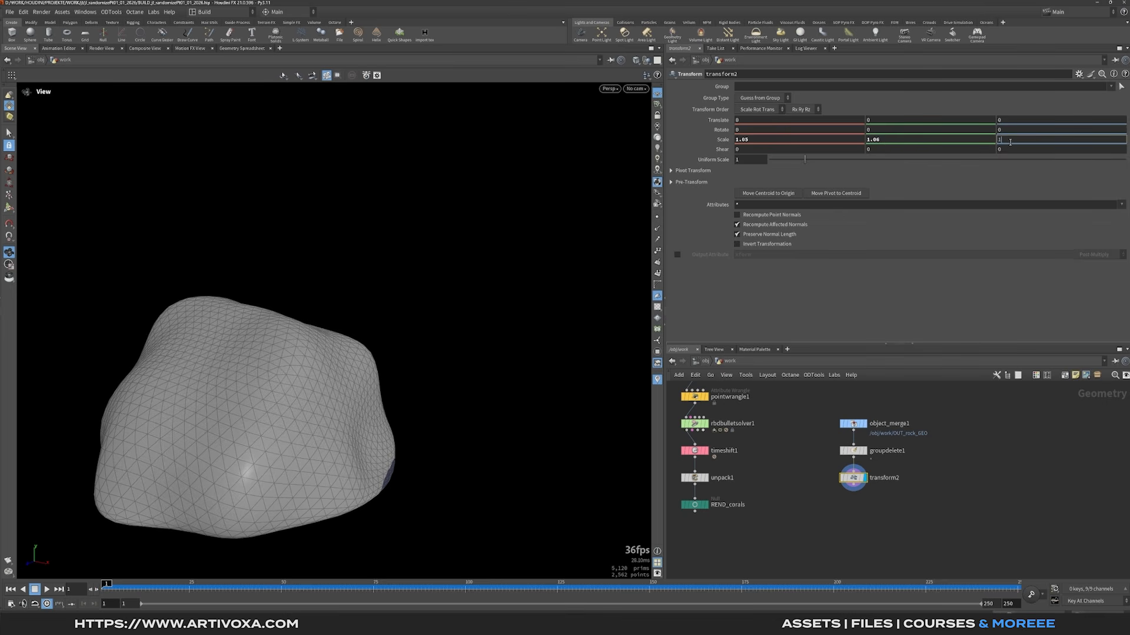
pyautogui.write('.06')
pyautogui.press('Return')
pyautogui.moveTo(383, 315); pyautogui.dragTo(338, 362)
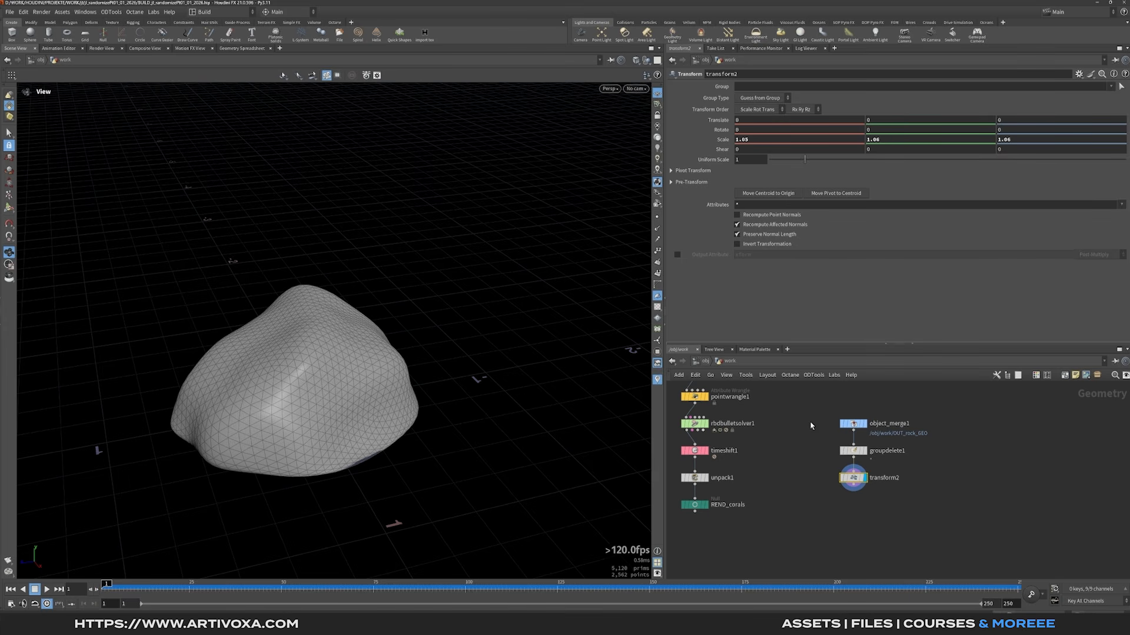
# Add a Null node after transform2 and rename it REND_rock.
pyautogui.middleClick(855, 480)
pyautogui.press('Tab')
pyautogui.write('null')
pyautogui.press('Return')
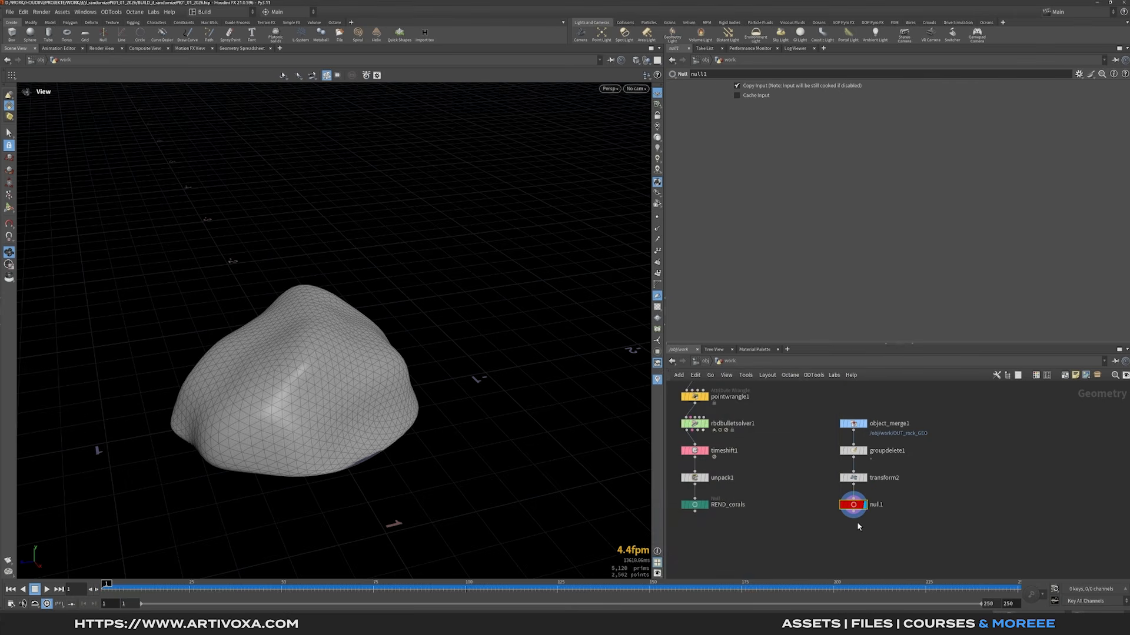
pyautogui.doubleClick(875, 506)
pyautogui.write('REND_rock')
pyautogui.press('Return')
# Color the REND_rock node dark green using the network color palette.
pyautogui.press('c')
pyautogui.click(1126, 555)
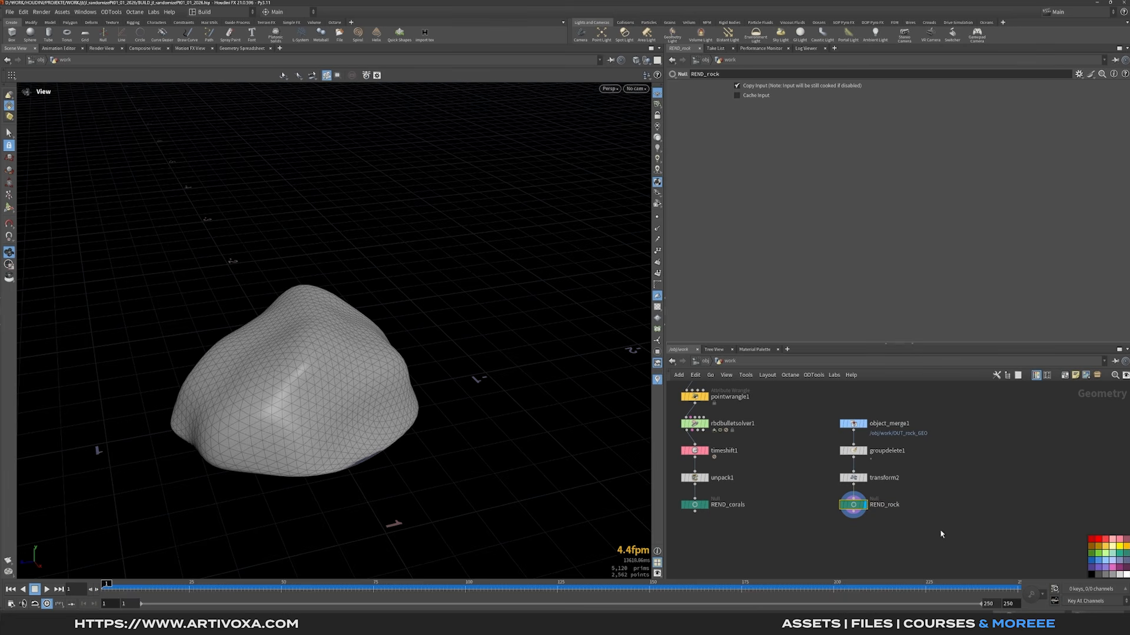
pyautogui.press('c')
# Template REND_corals over the displayed rock and examine how the coral cups sit on it from several angles.
pyautogui.scroll(-5, 815, 532)
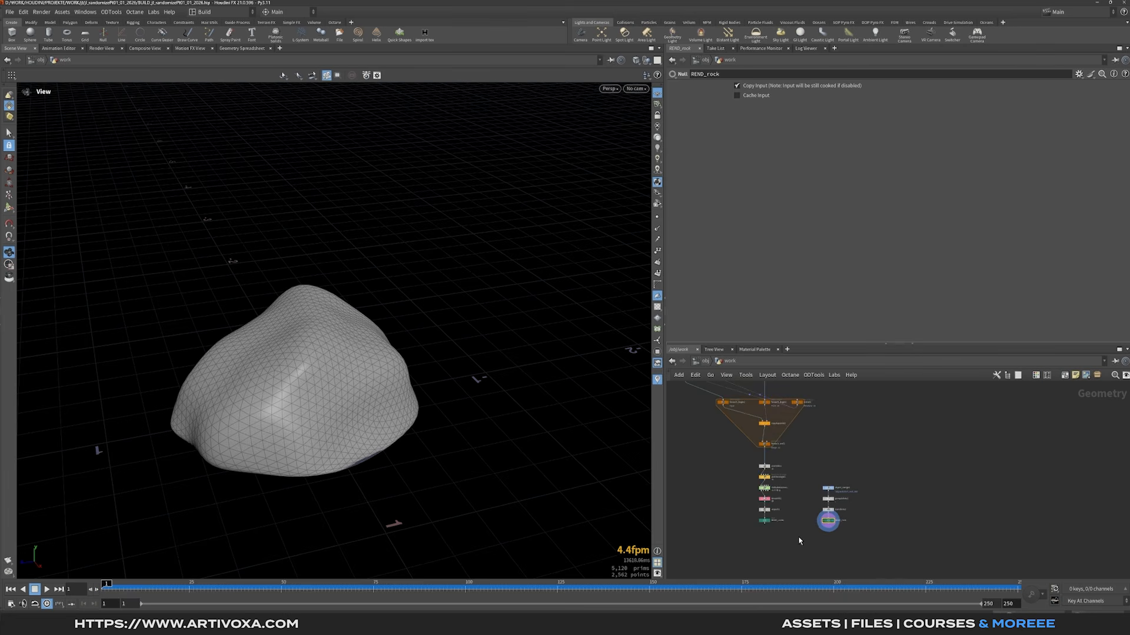
pyautogui.scroll(-4, 806, 502)
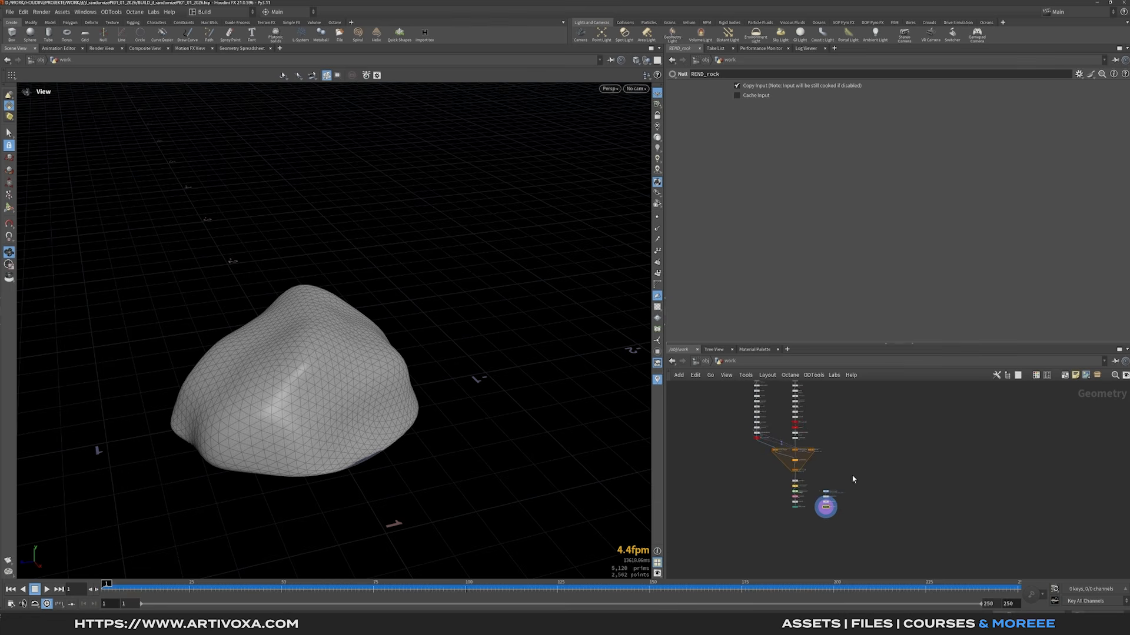
pyautogui.scroll(6, 793, 510)
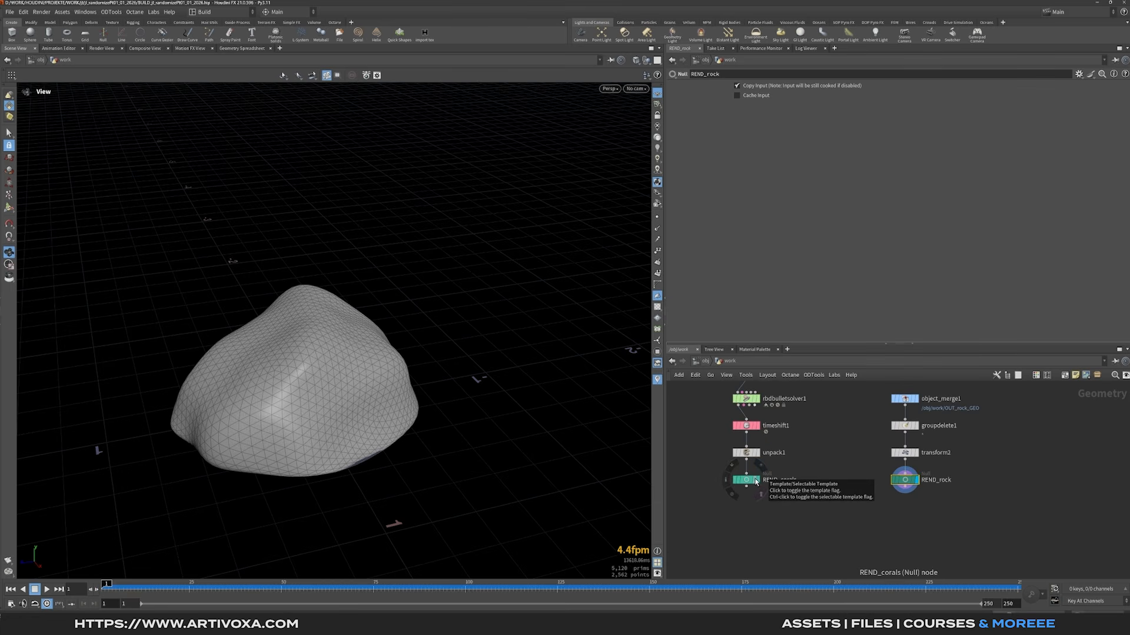
pyautogui.click(757, 482)
pyautogui.moveTo(316, 371); pyautogui.dragTo(373, 319)
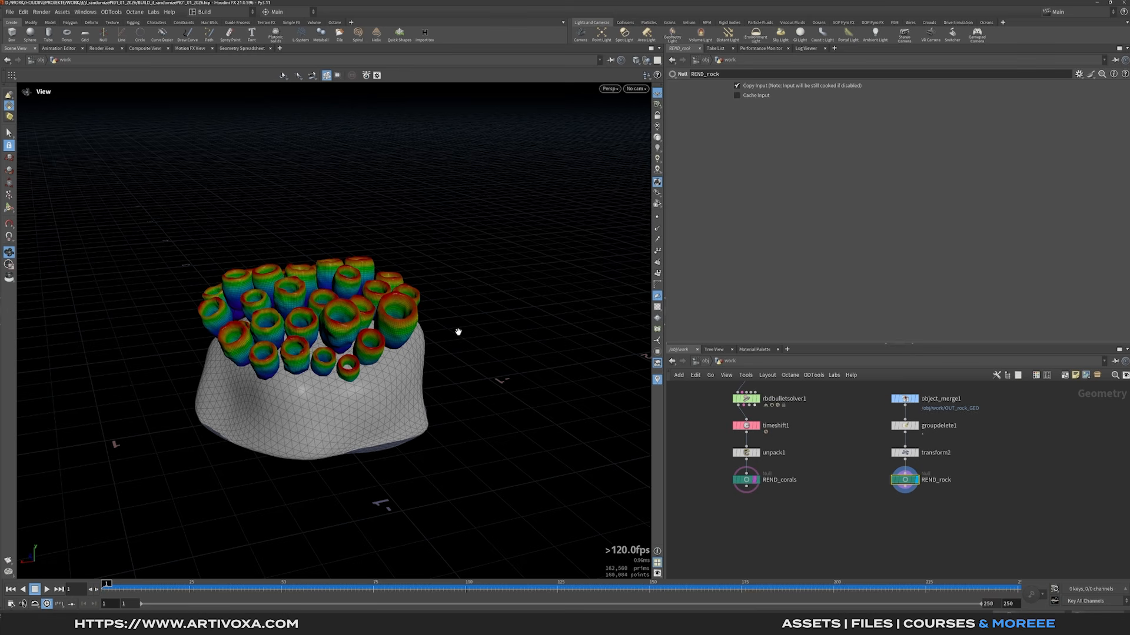
pyautogui.moveTo(805, 509); pyautogui.dragTo(829, 513, button='middle')
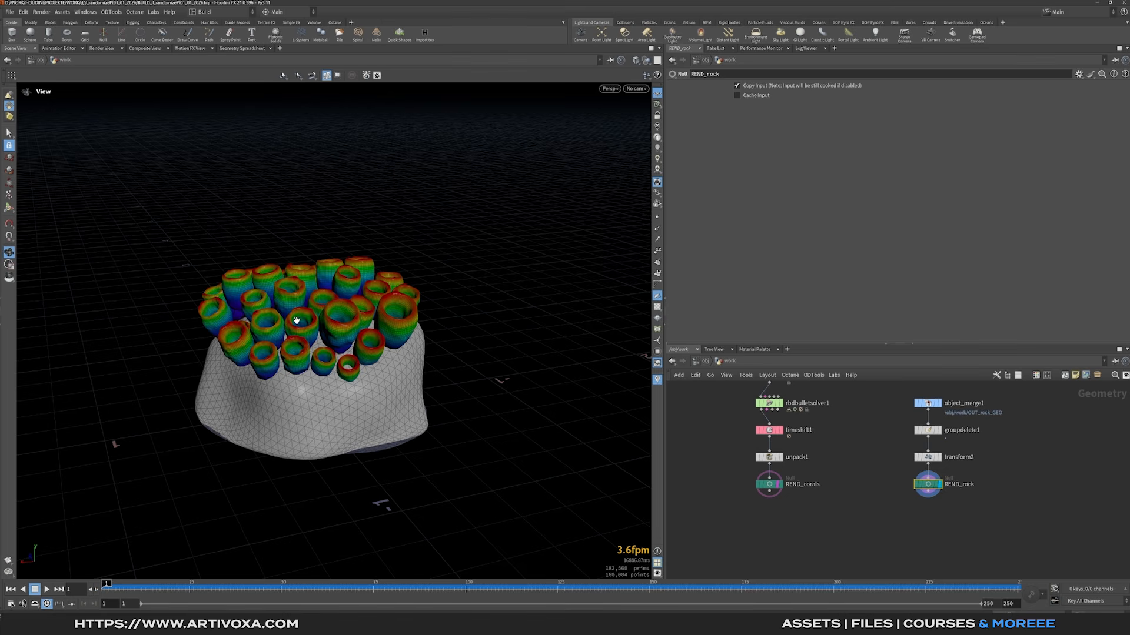
pyautogui.moveTo(313, 317)
pyautogui.mouseDown()
pyautogui.moveTo(325, 343)
pyautogui.moveTo(290, 338)
pyautogui.moveTo(318, 333)
pyautogui.moveTo(303, 331)
pyautogui.moveTo(247, 363)
pyautogui.moveTo(311, 326)
pyautogui.mouseUp()
pyautogui.press('h')
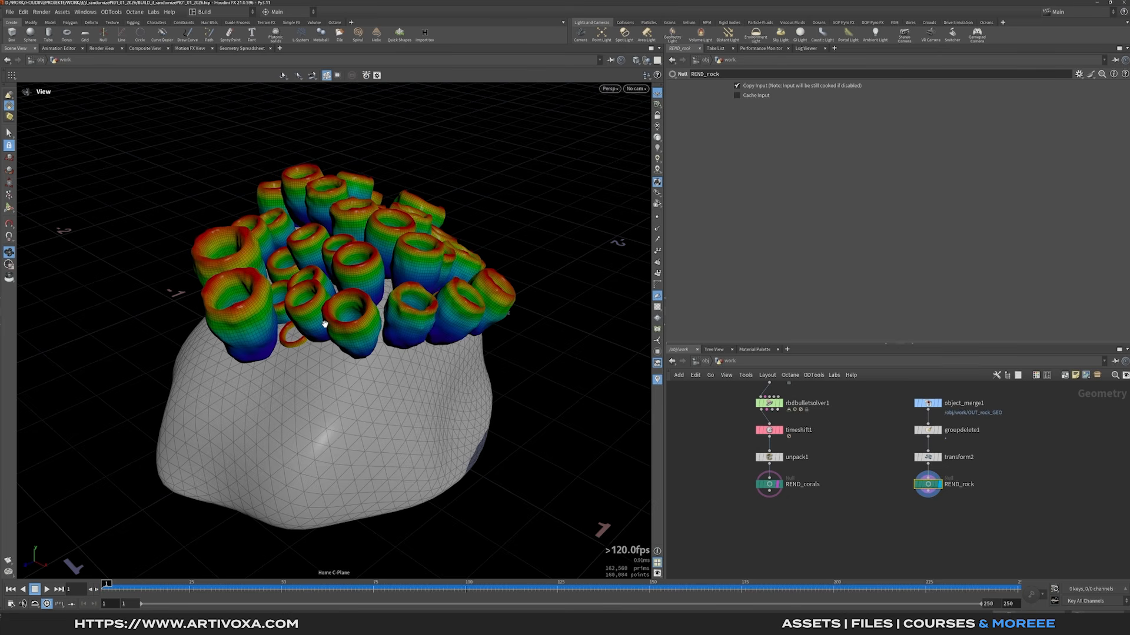
pyautogui.moveTo(348, 304)
pyautogui.mouseDown()
pyautogui.moveTo(285, 315)
pyautogui.moveTo(279, 299)
pyautogui.moveTo(355, 295)
pyautogui.mouseUp()
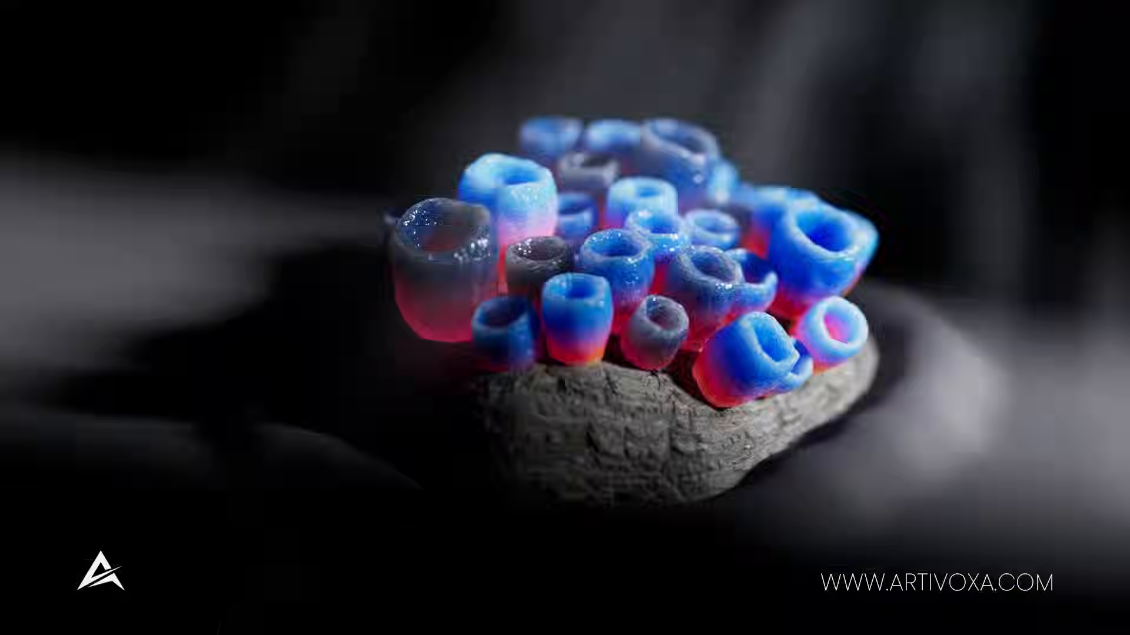